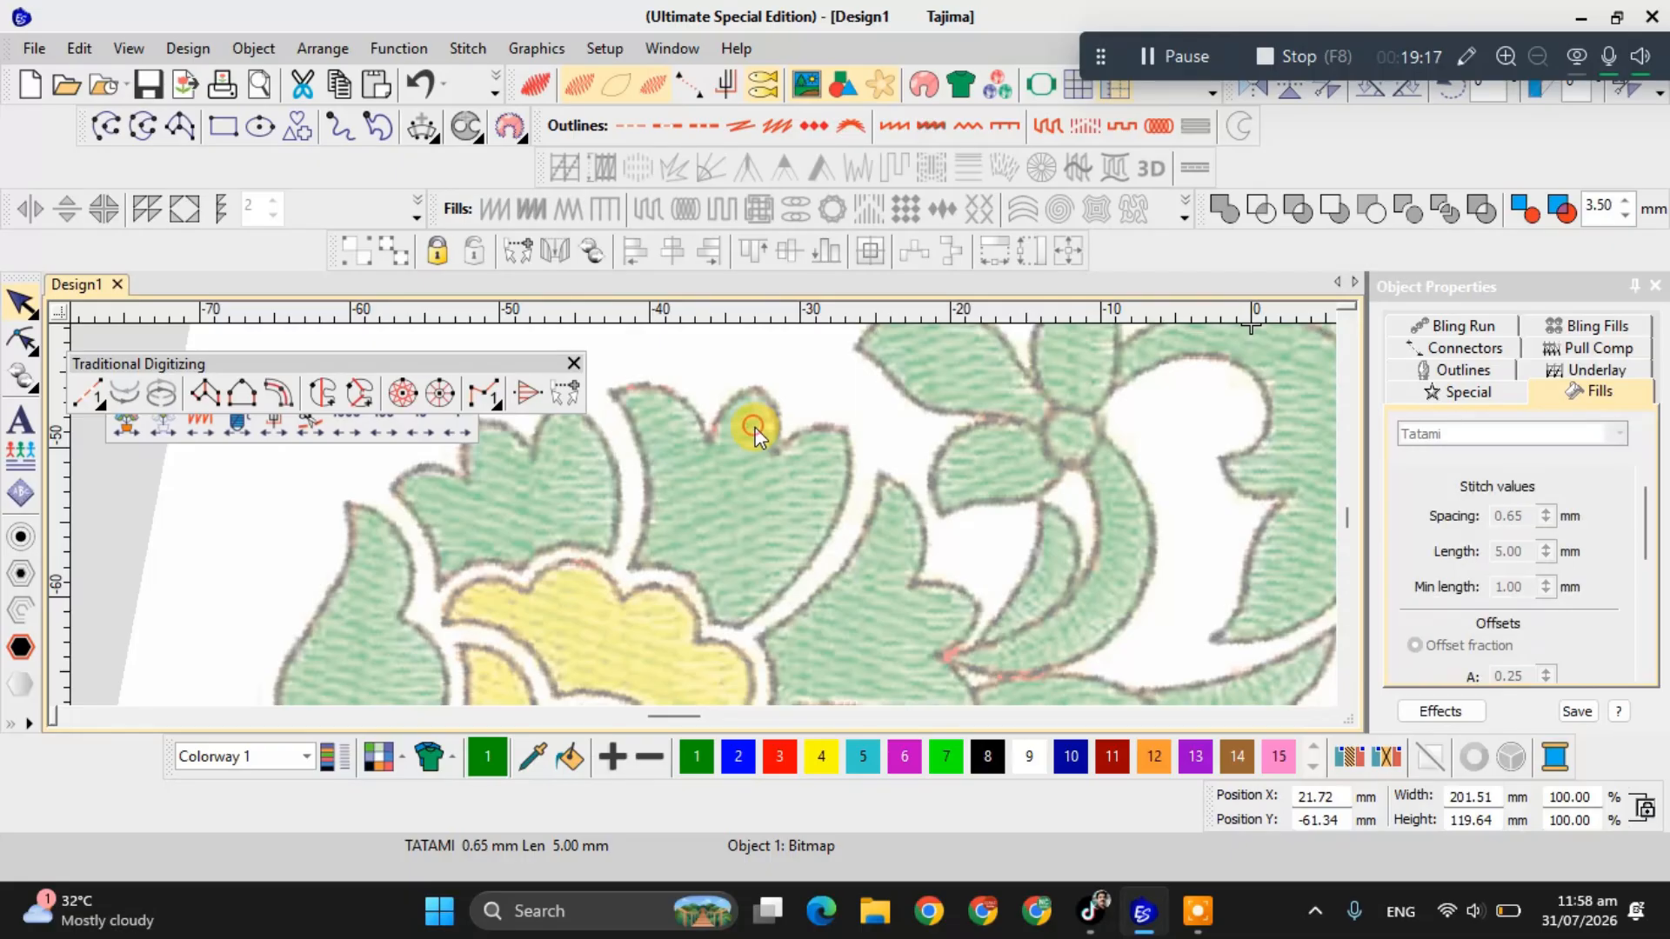
# Scale the floral bitmap to 200% of its size.
pyautogui.click(755, 426)
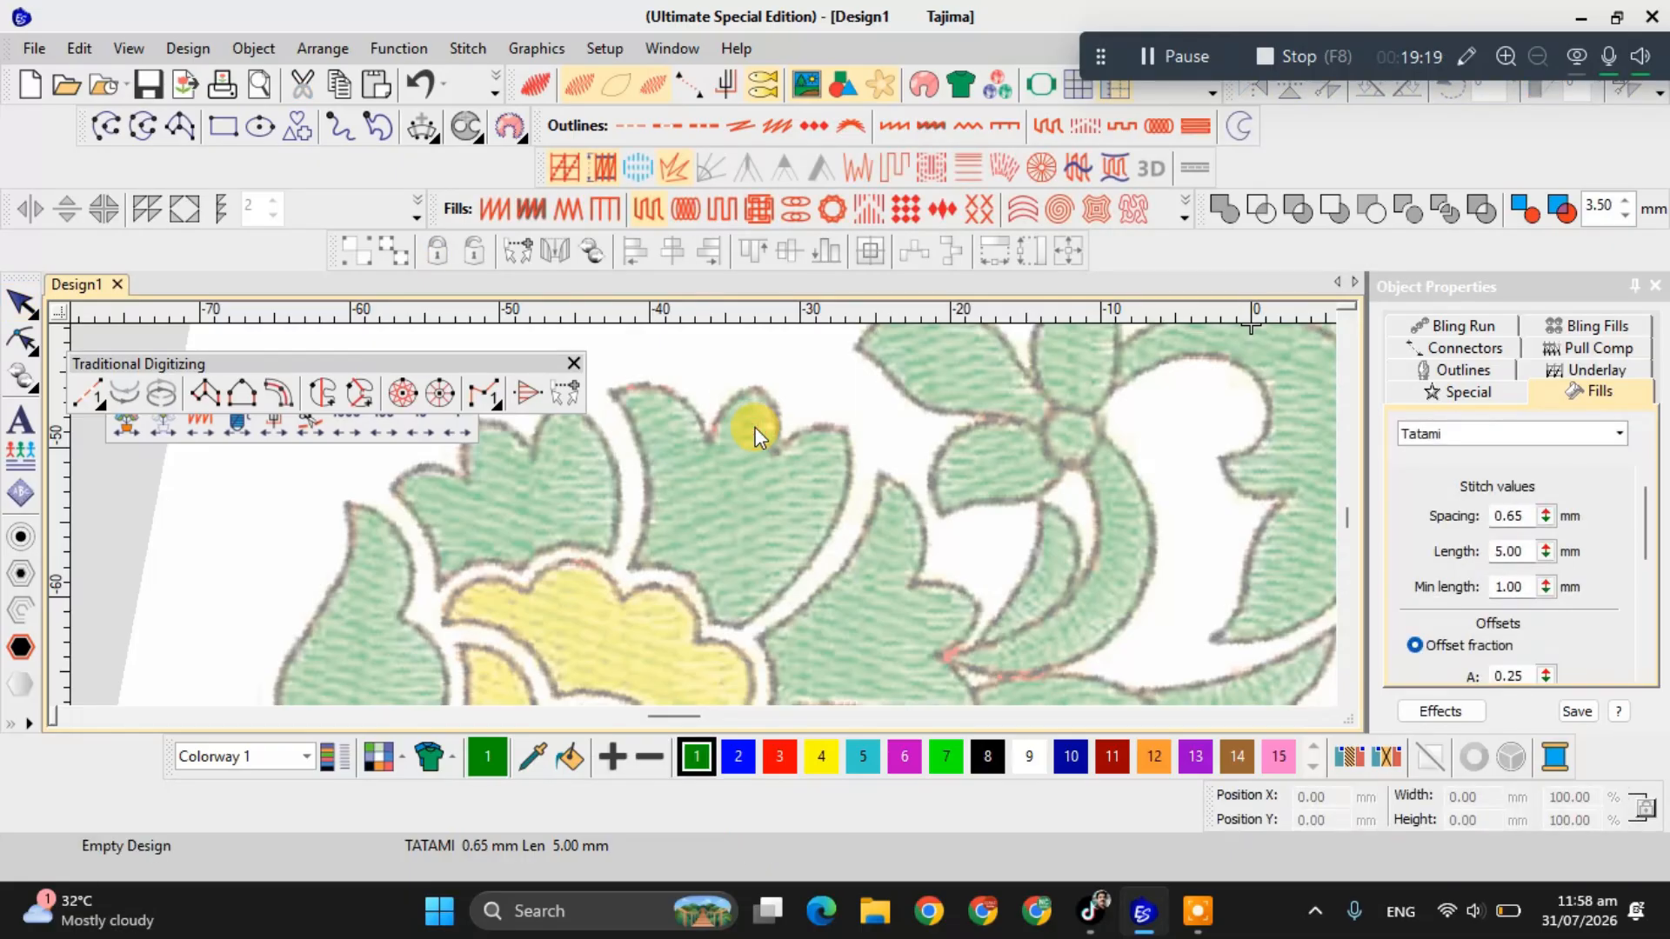
pyautogui.click(755, 426)
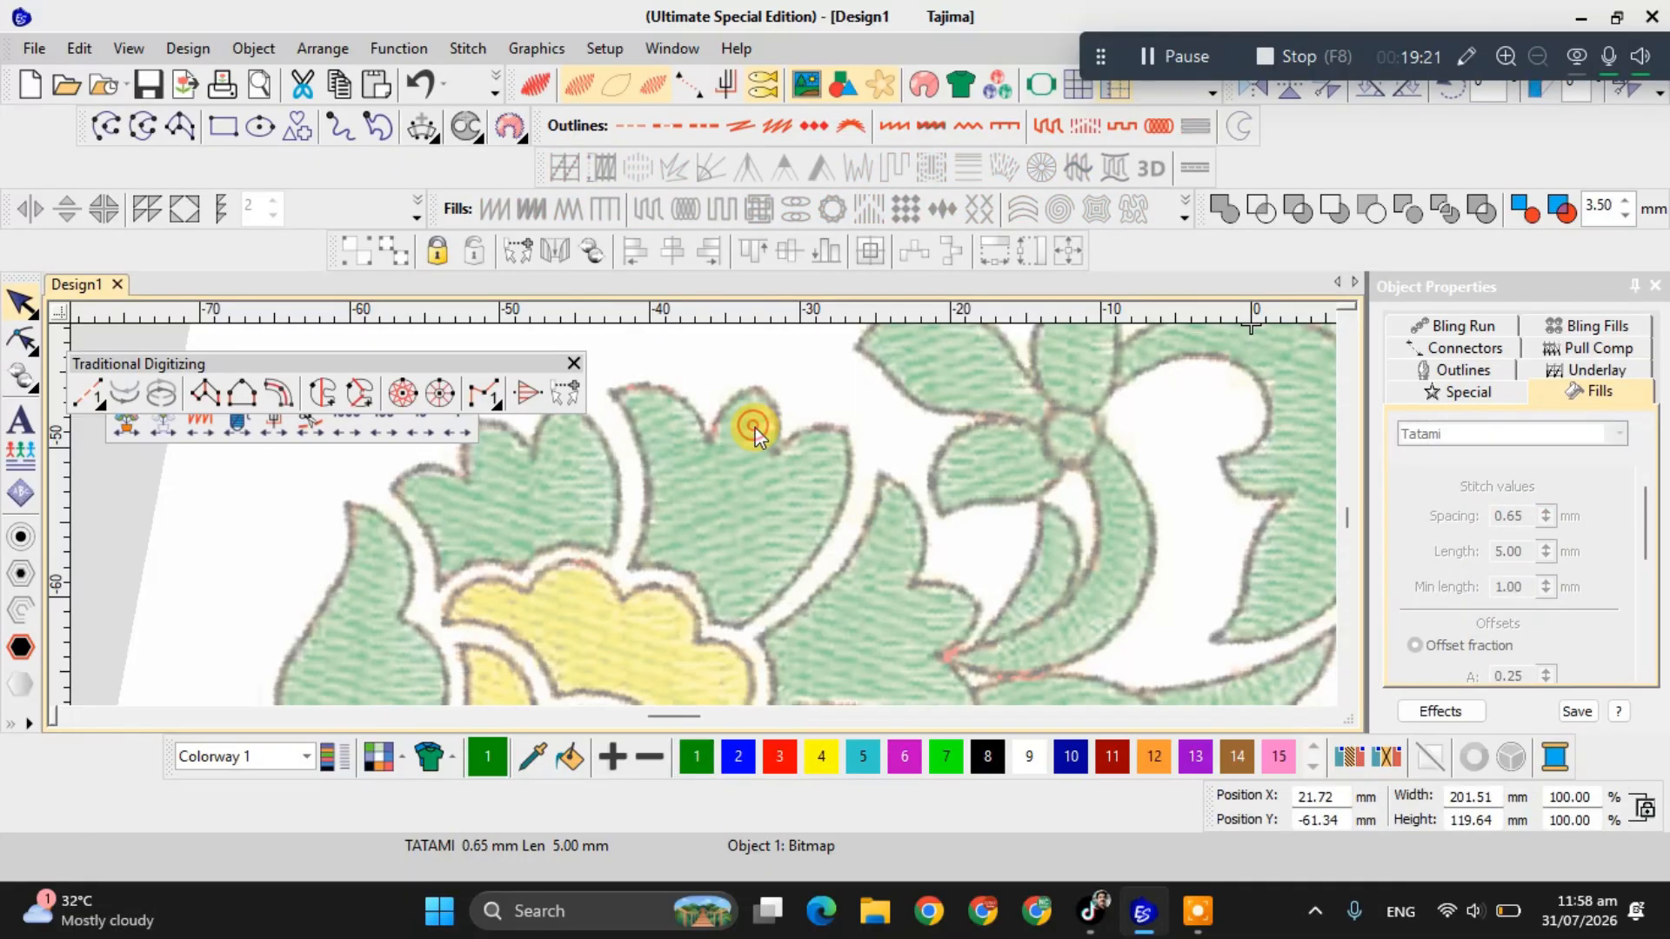
pyautogui.click(1570, 797)
pyautogui.write('200')
pyautogui.press('Return')
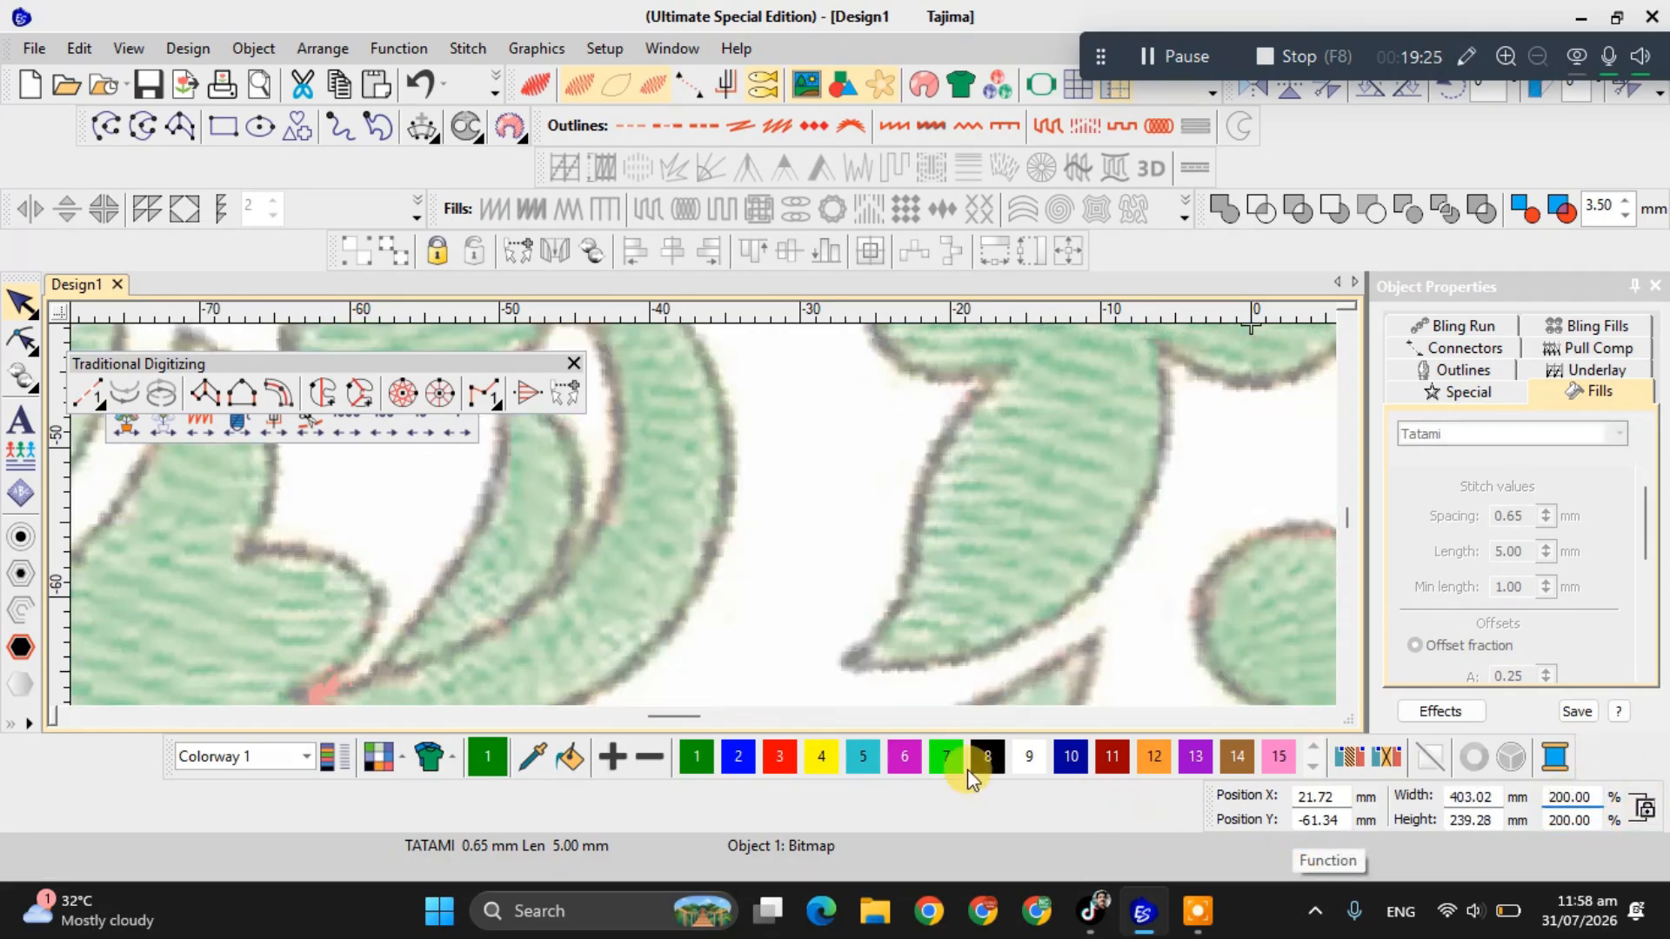
# Lock the enlarged bitmap in place as the tracing background.
pyautogui.scroll(-2, 709, 569)
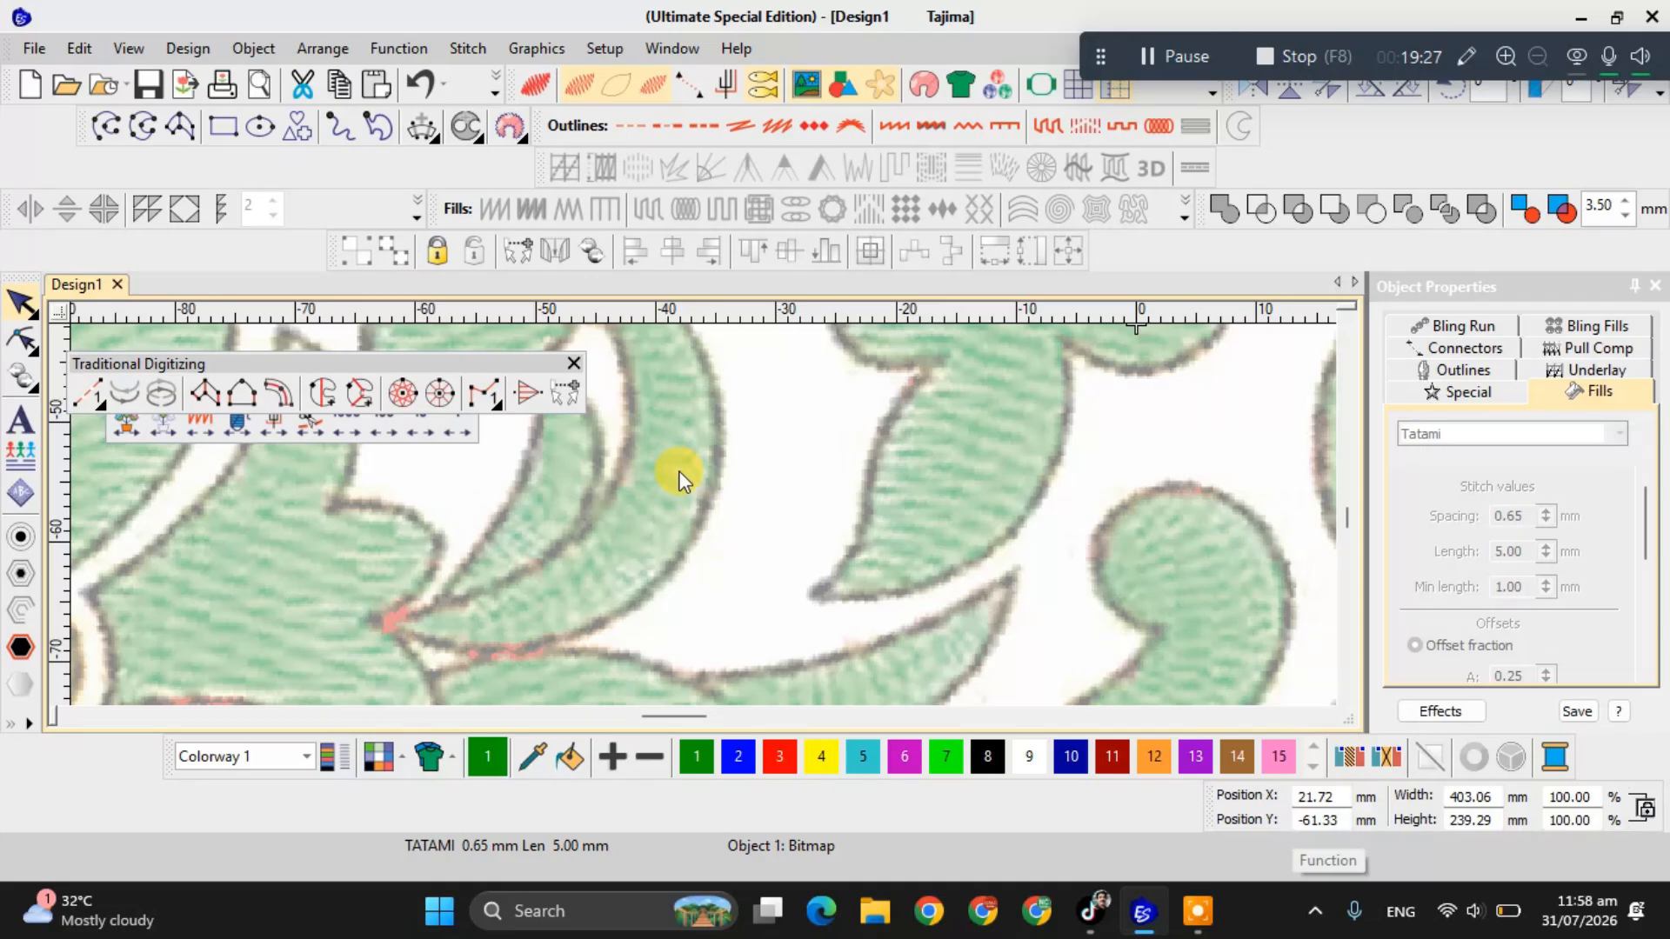
pyautogui.scroll(-2, 708, 522)
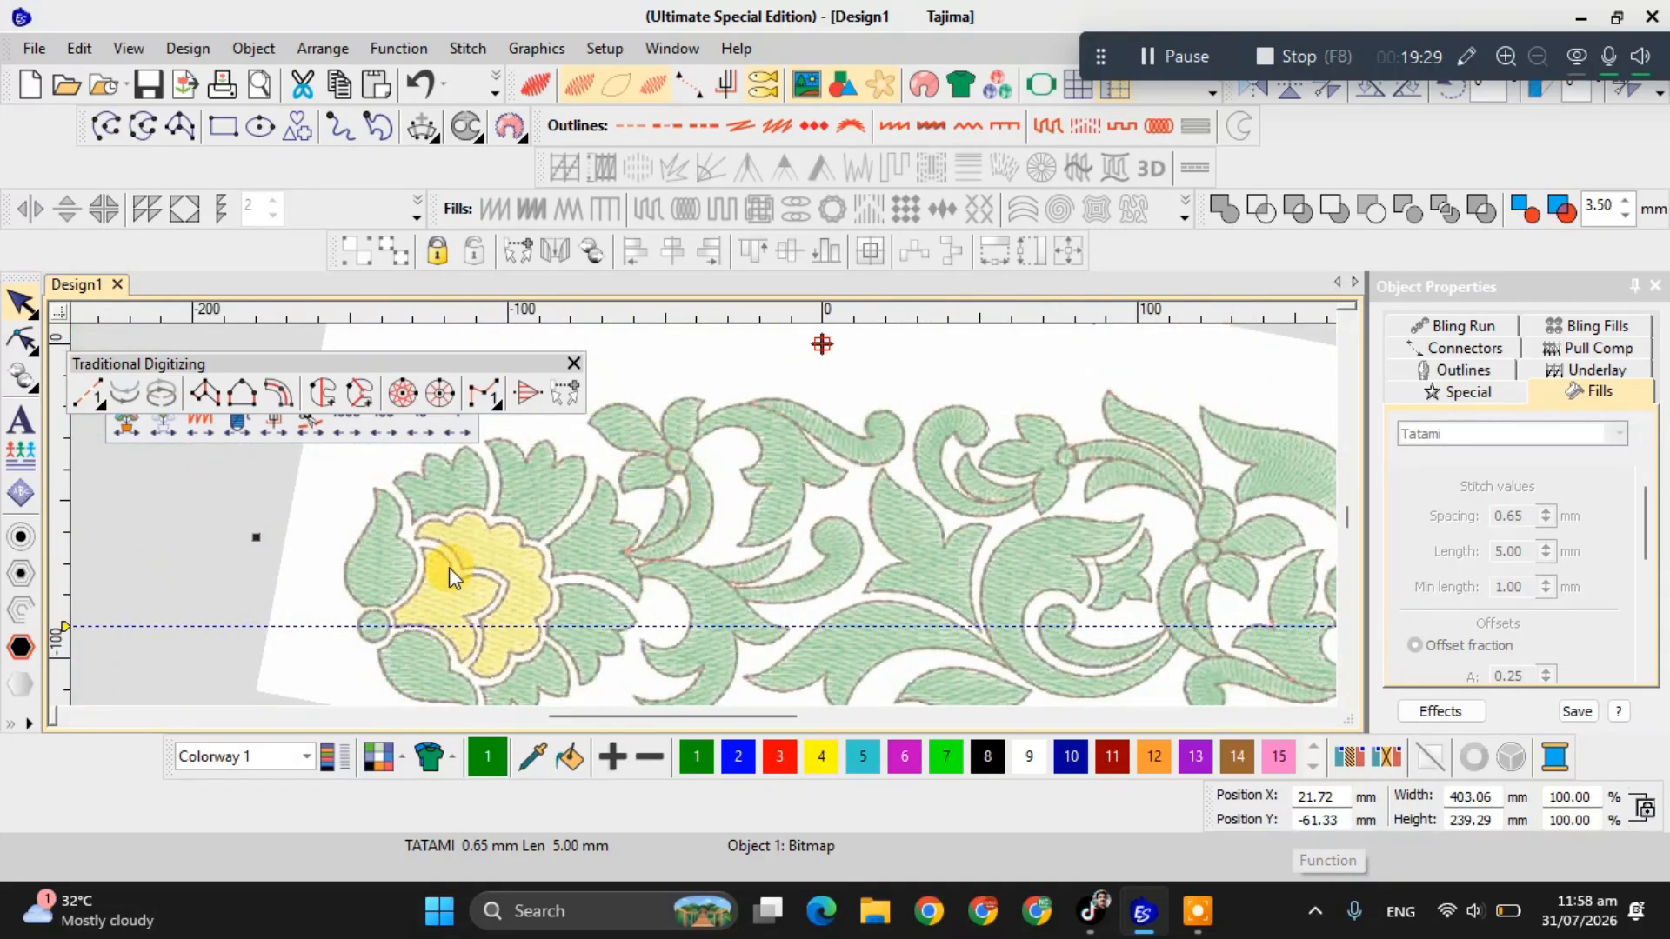
pyautogui.scroll(1, 705, 520)
pyautogui.scroll(1, 737, 534)
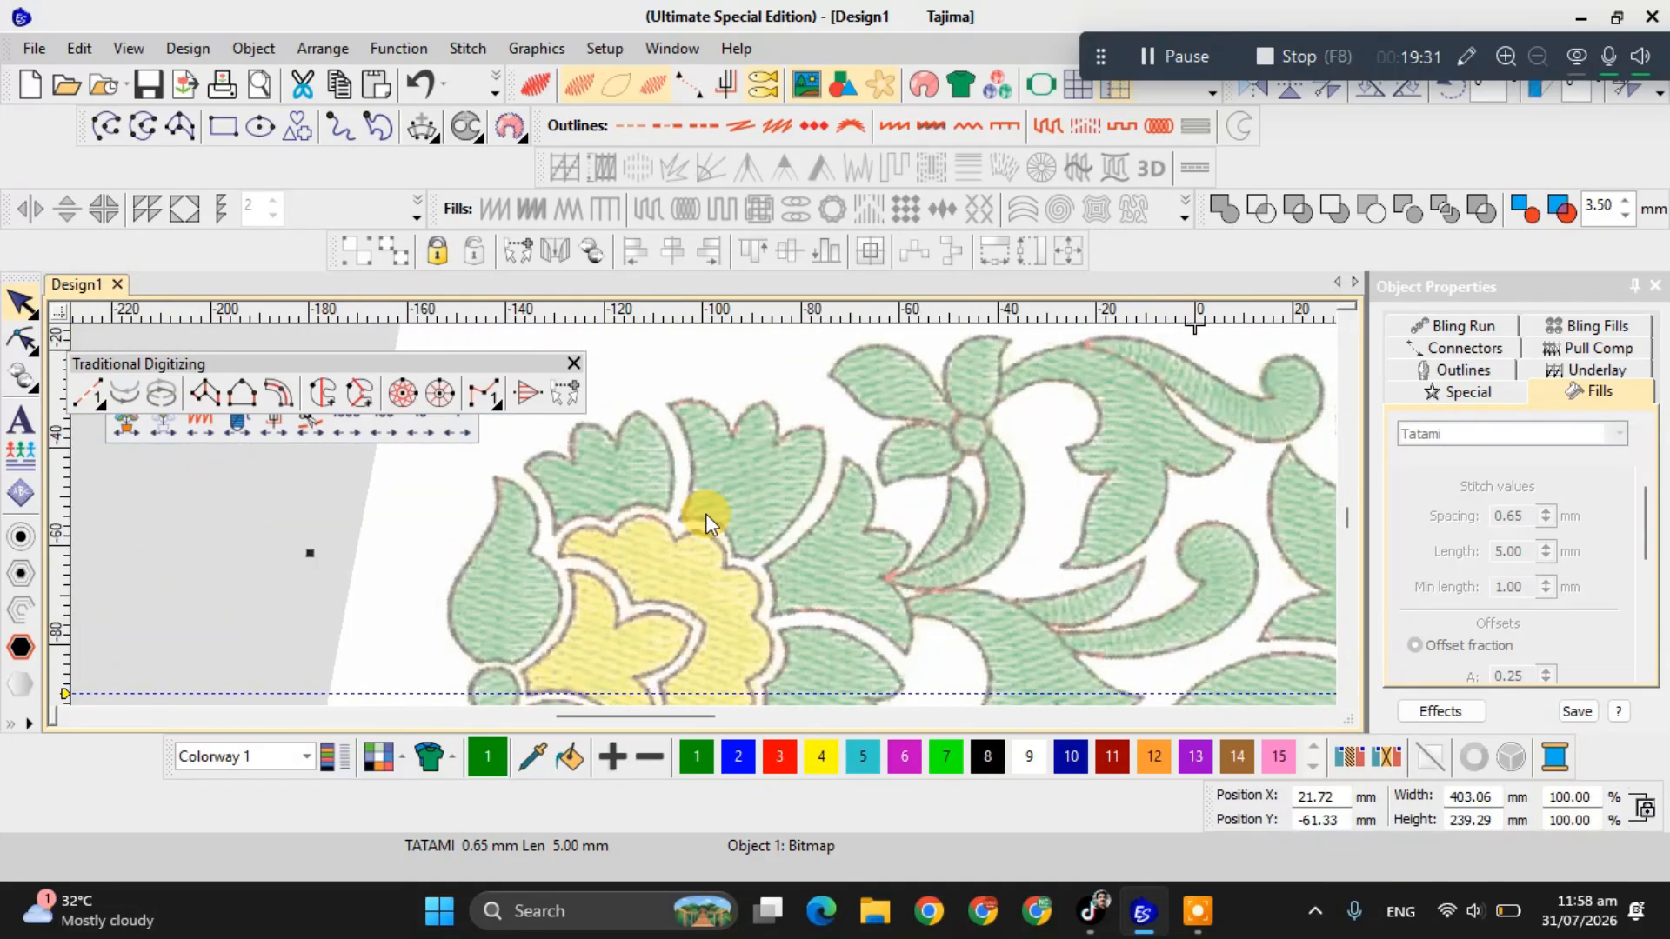
pyautogui.scroll(1, 712, 433)
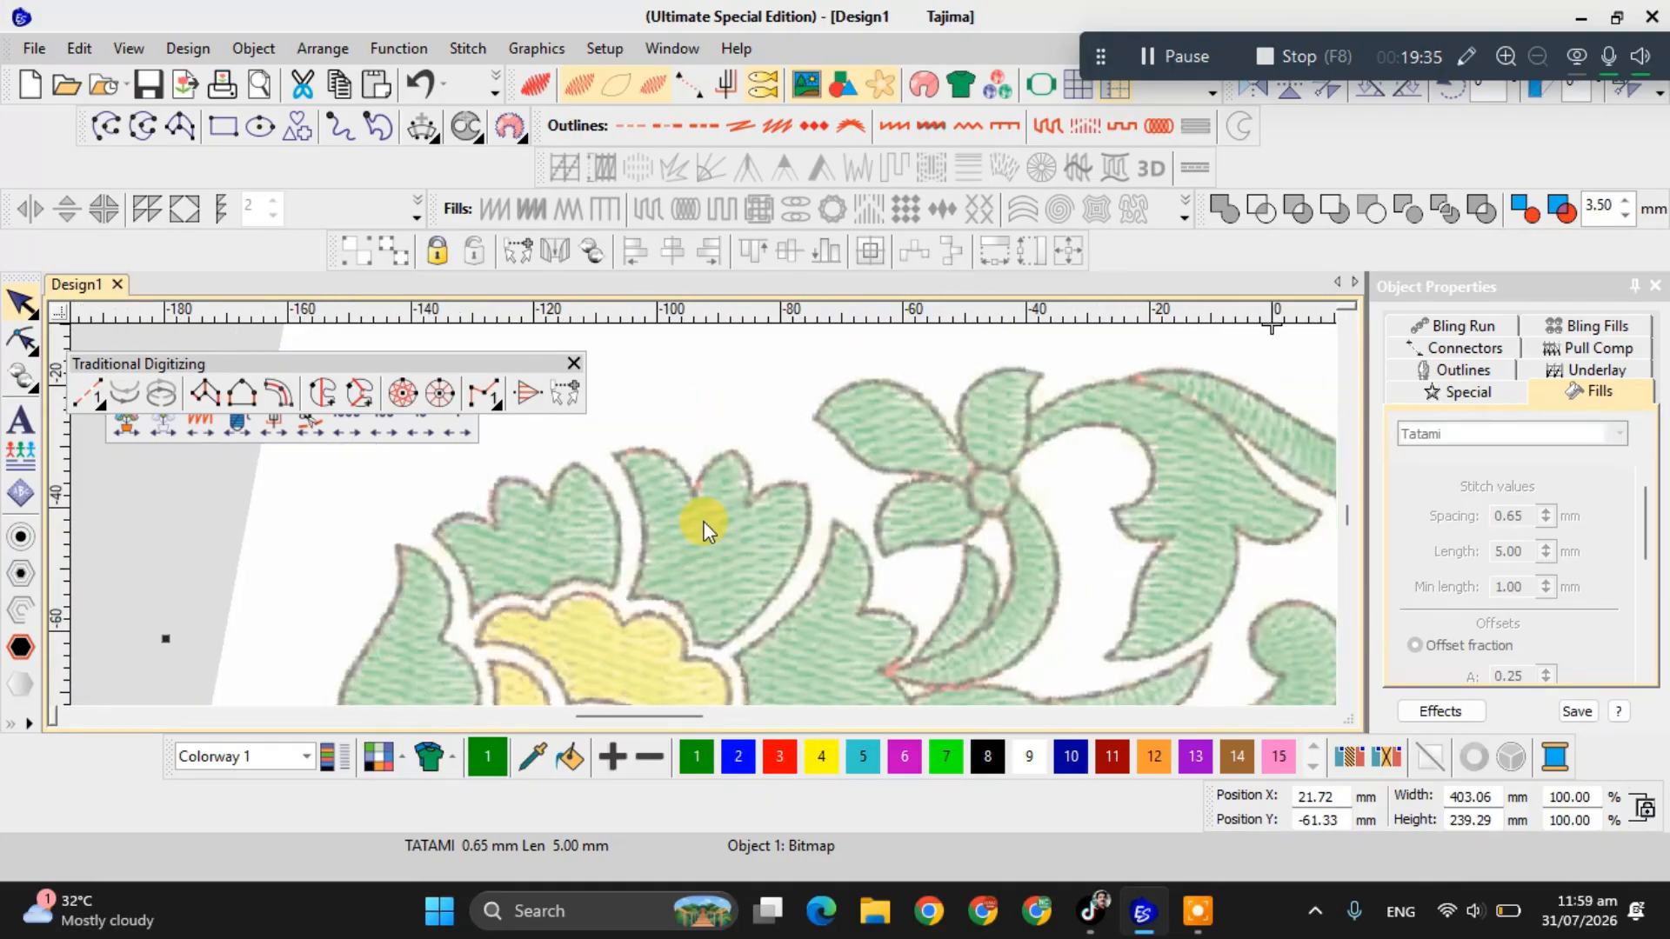
pyautogui.scroll(1, 704, 526)
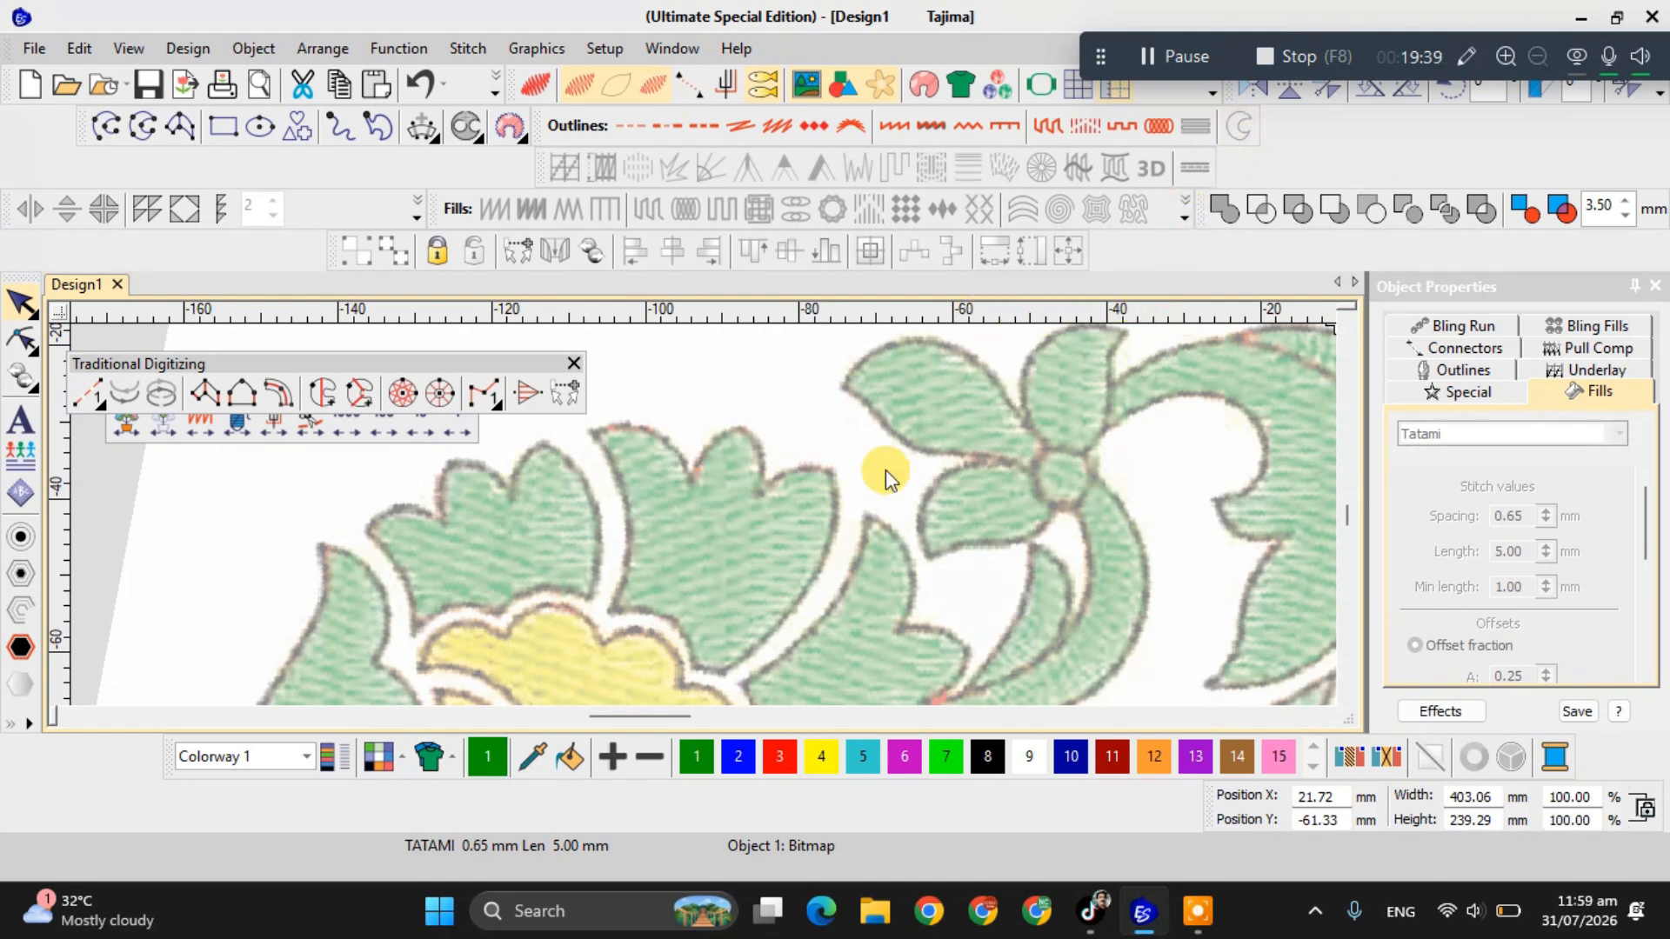
pyautogui.click(881, 492)
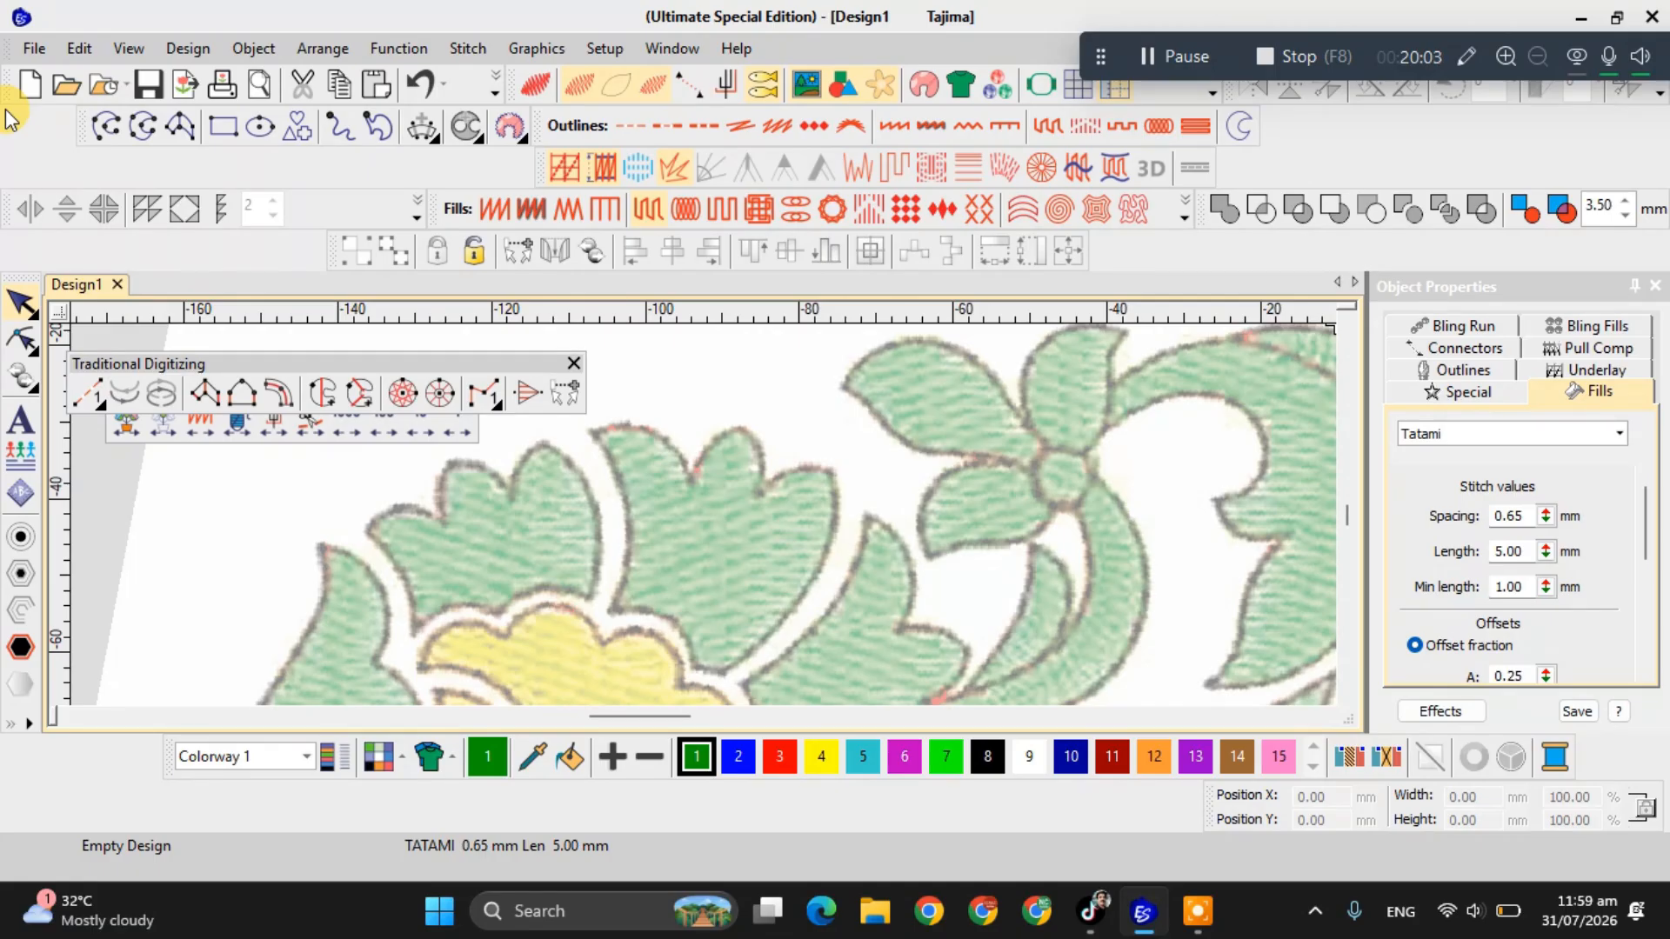
# Activate the closed-shape digitizing tool for tracing the artwork.
pyautogui.click(165, 129)
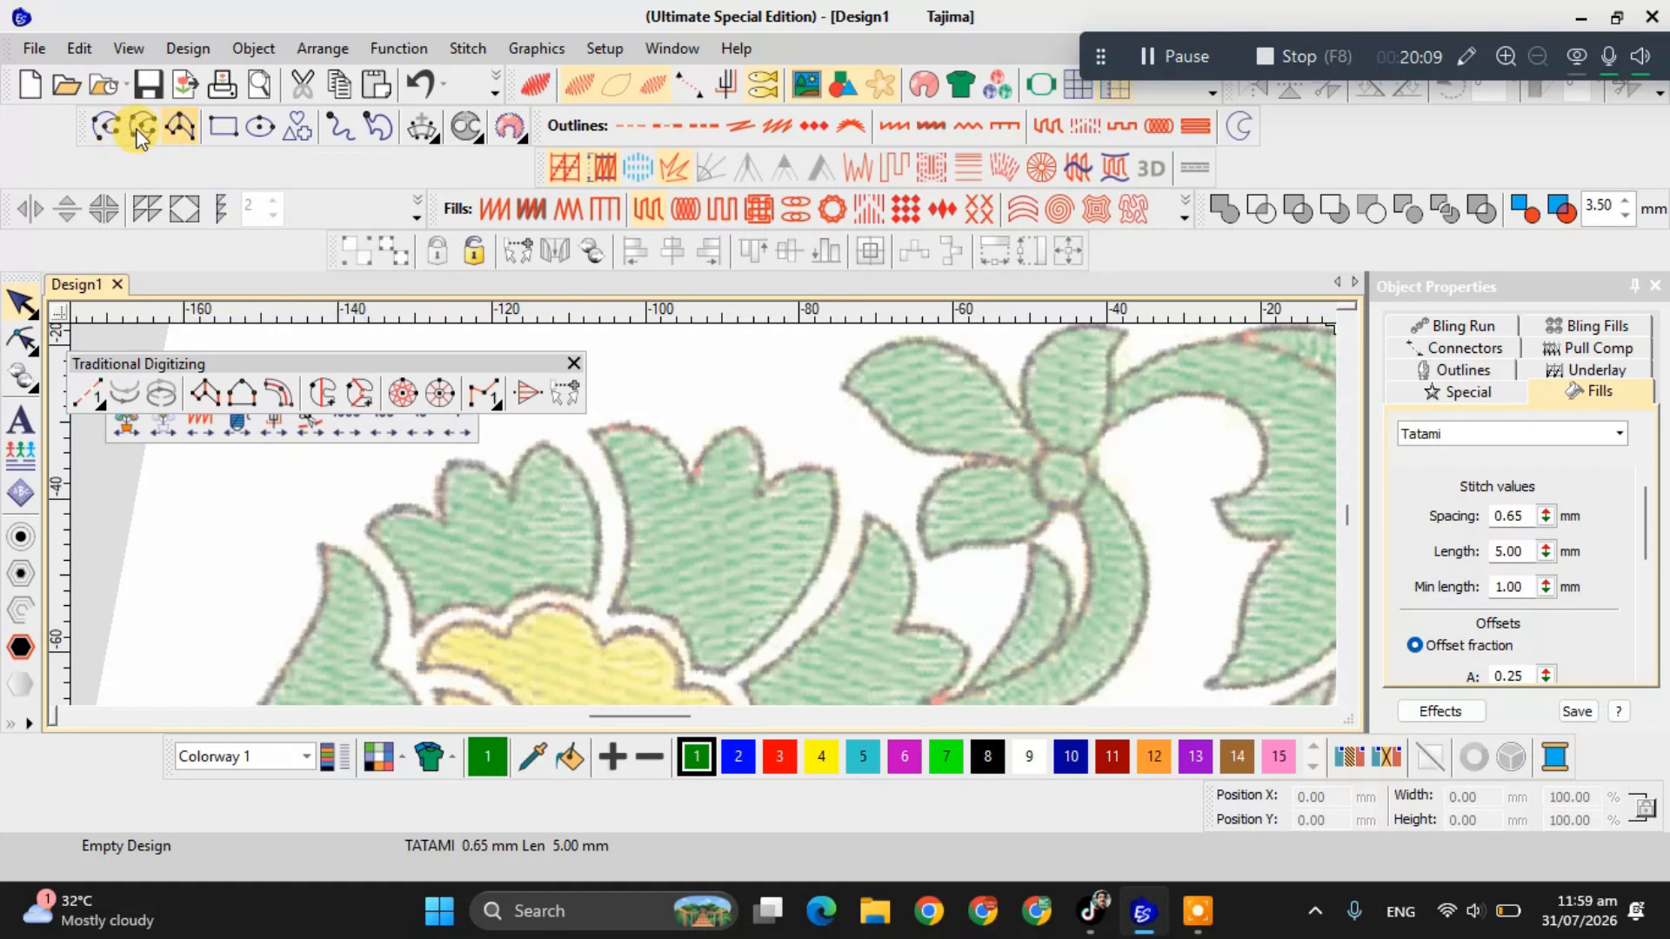
pyautogui.press('f')
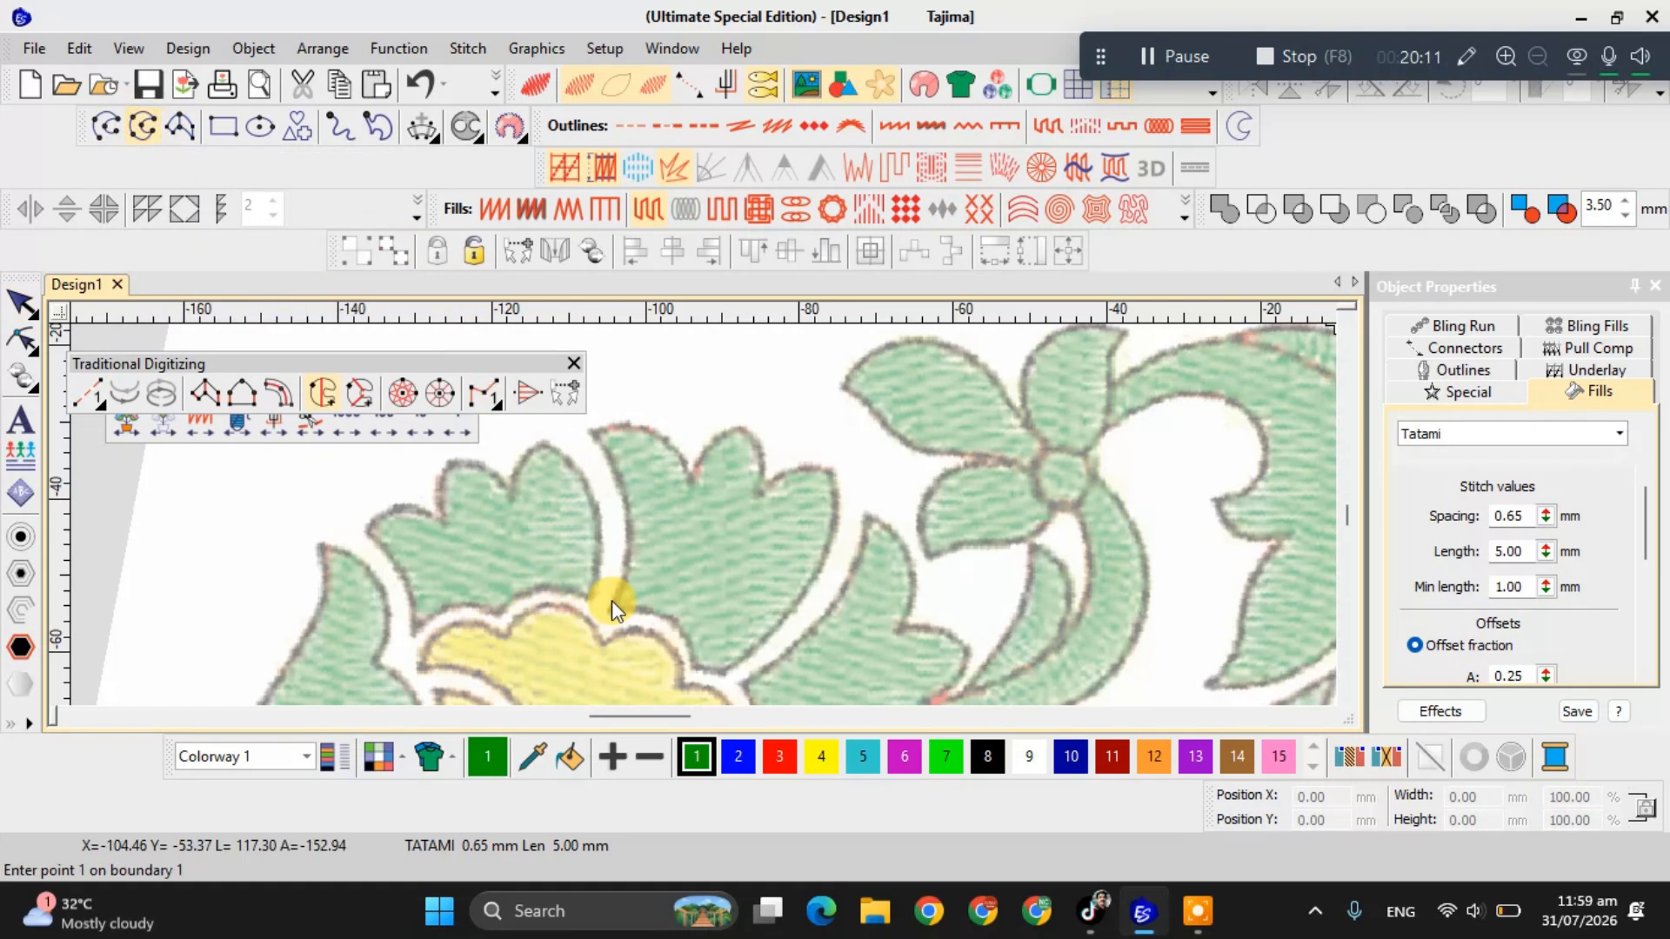
# Examine the grey outline along the left edge of the middle green petal at close range.
pyautogui.scroll(2, 612, 600)
pyautogui.scroll(1, 720, 481)
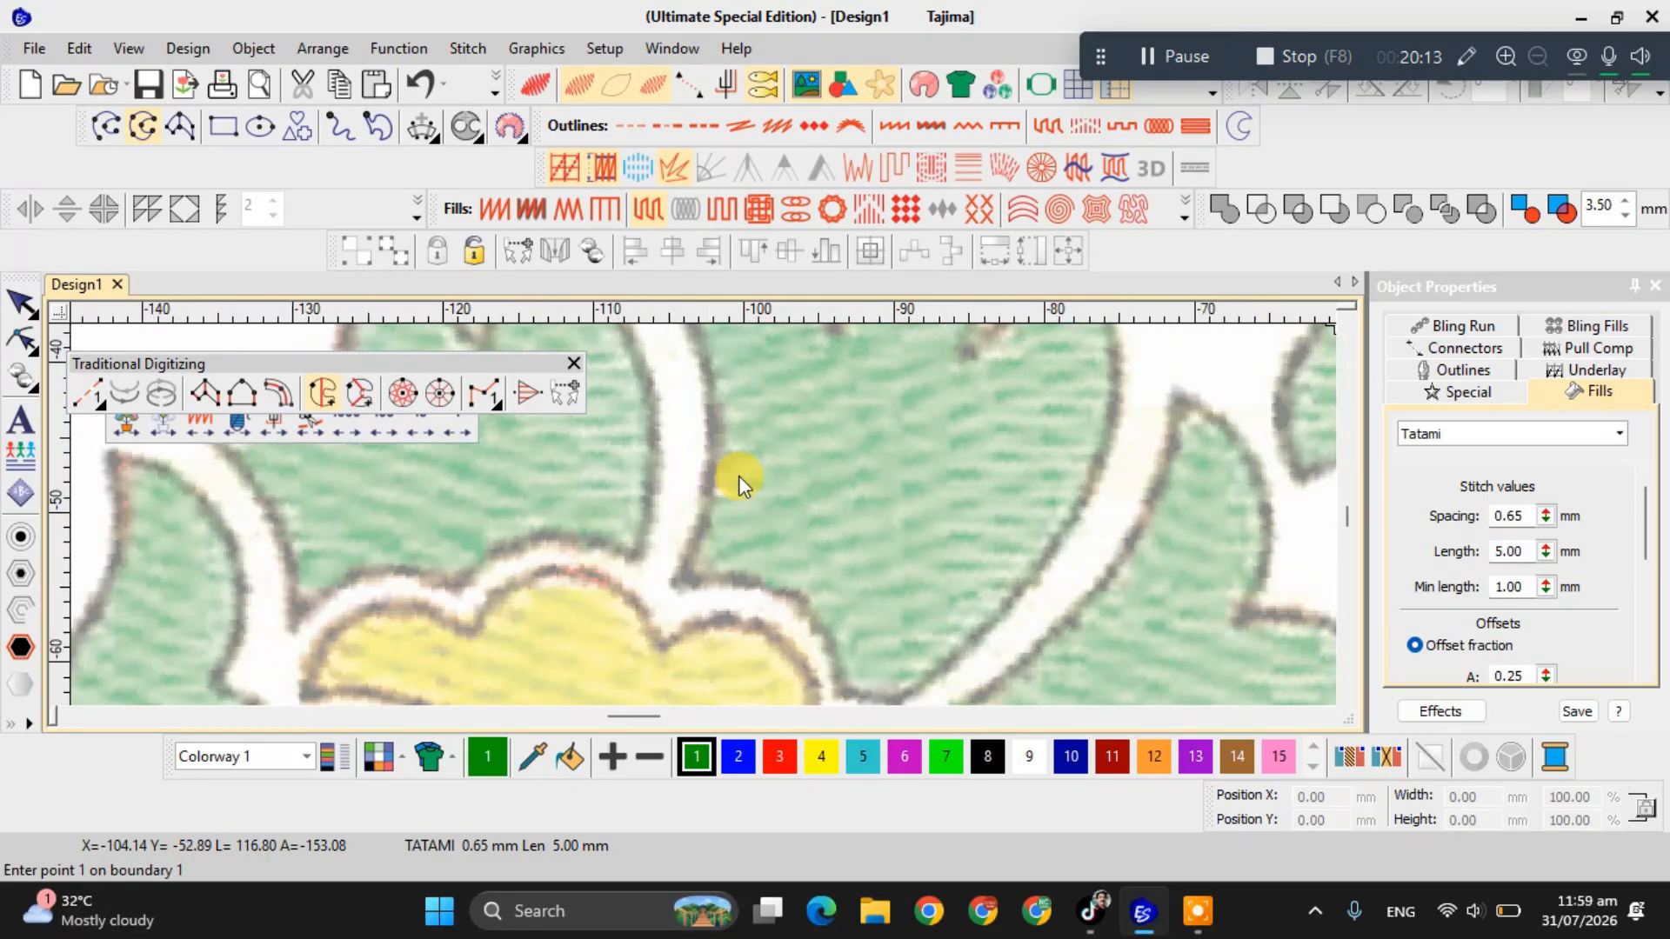
pyautogui.scroll(-1, 738, 477)
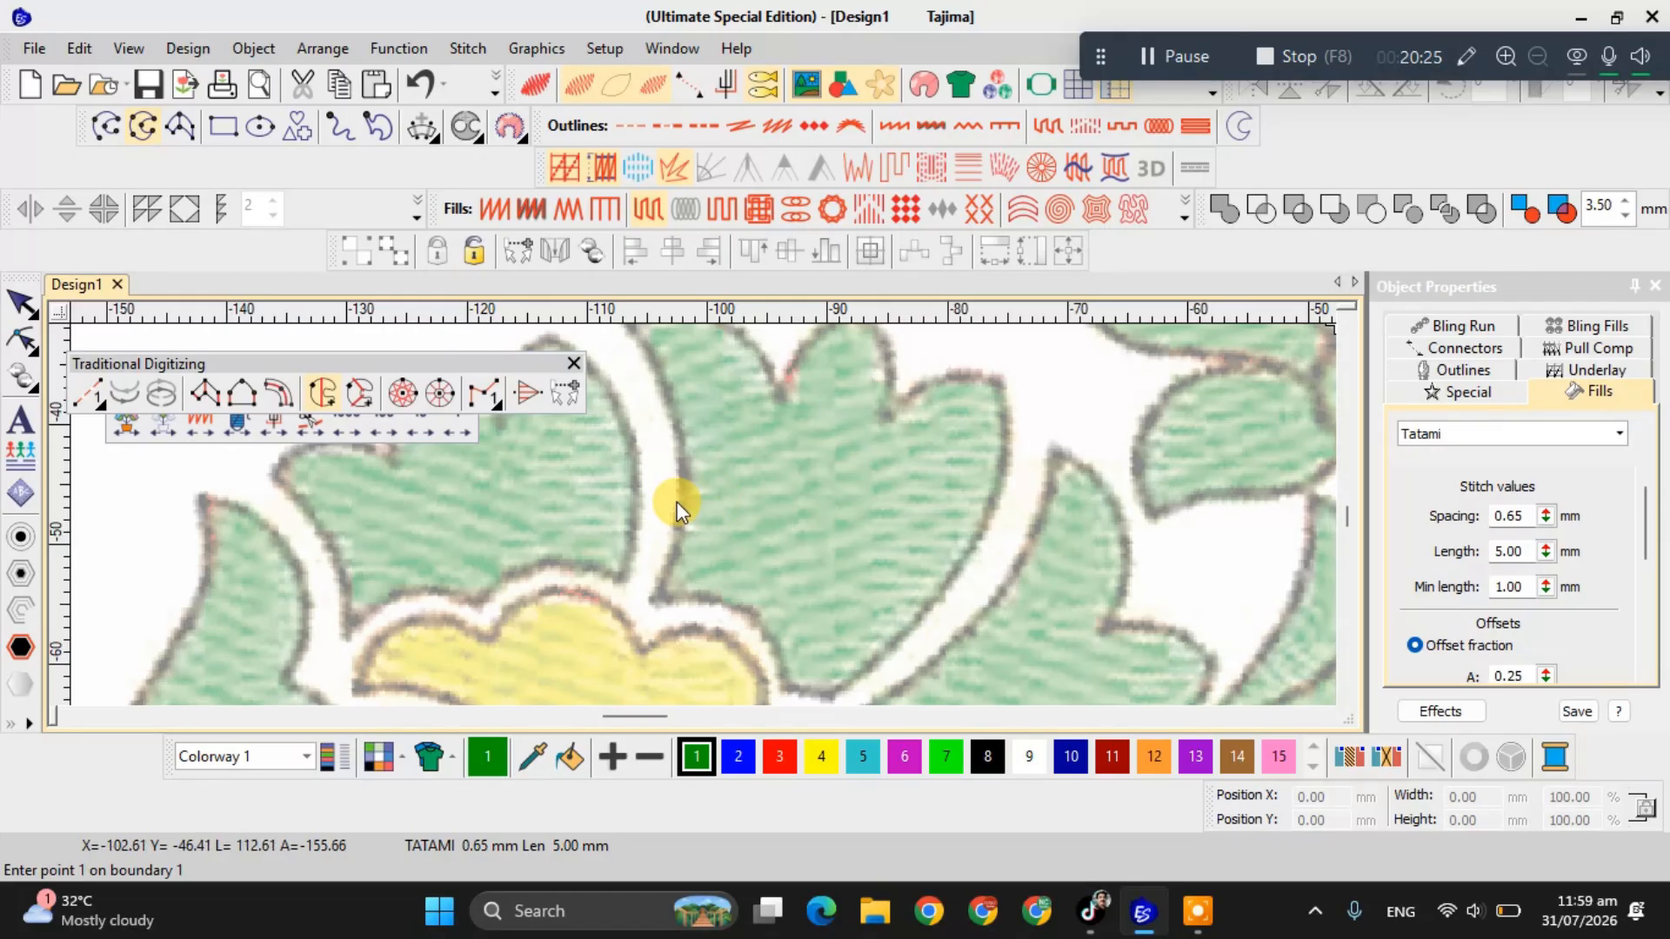
pyautogui.scroll(2, 677, 503)
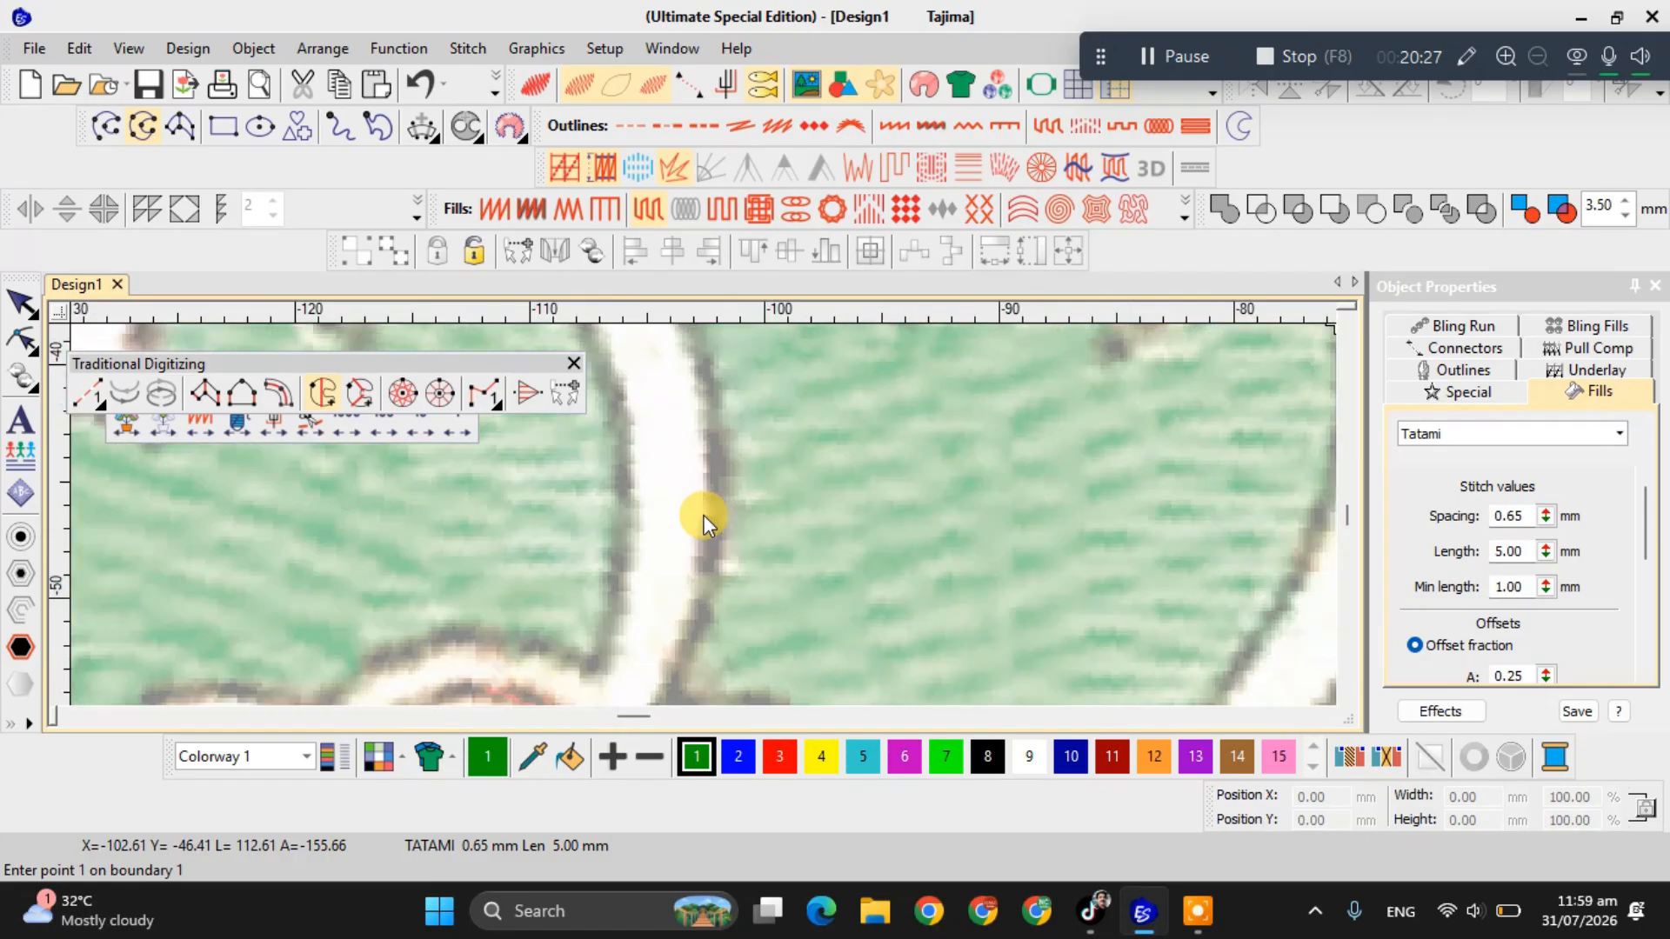
pyautogui.scroll(3, 704, 520)
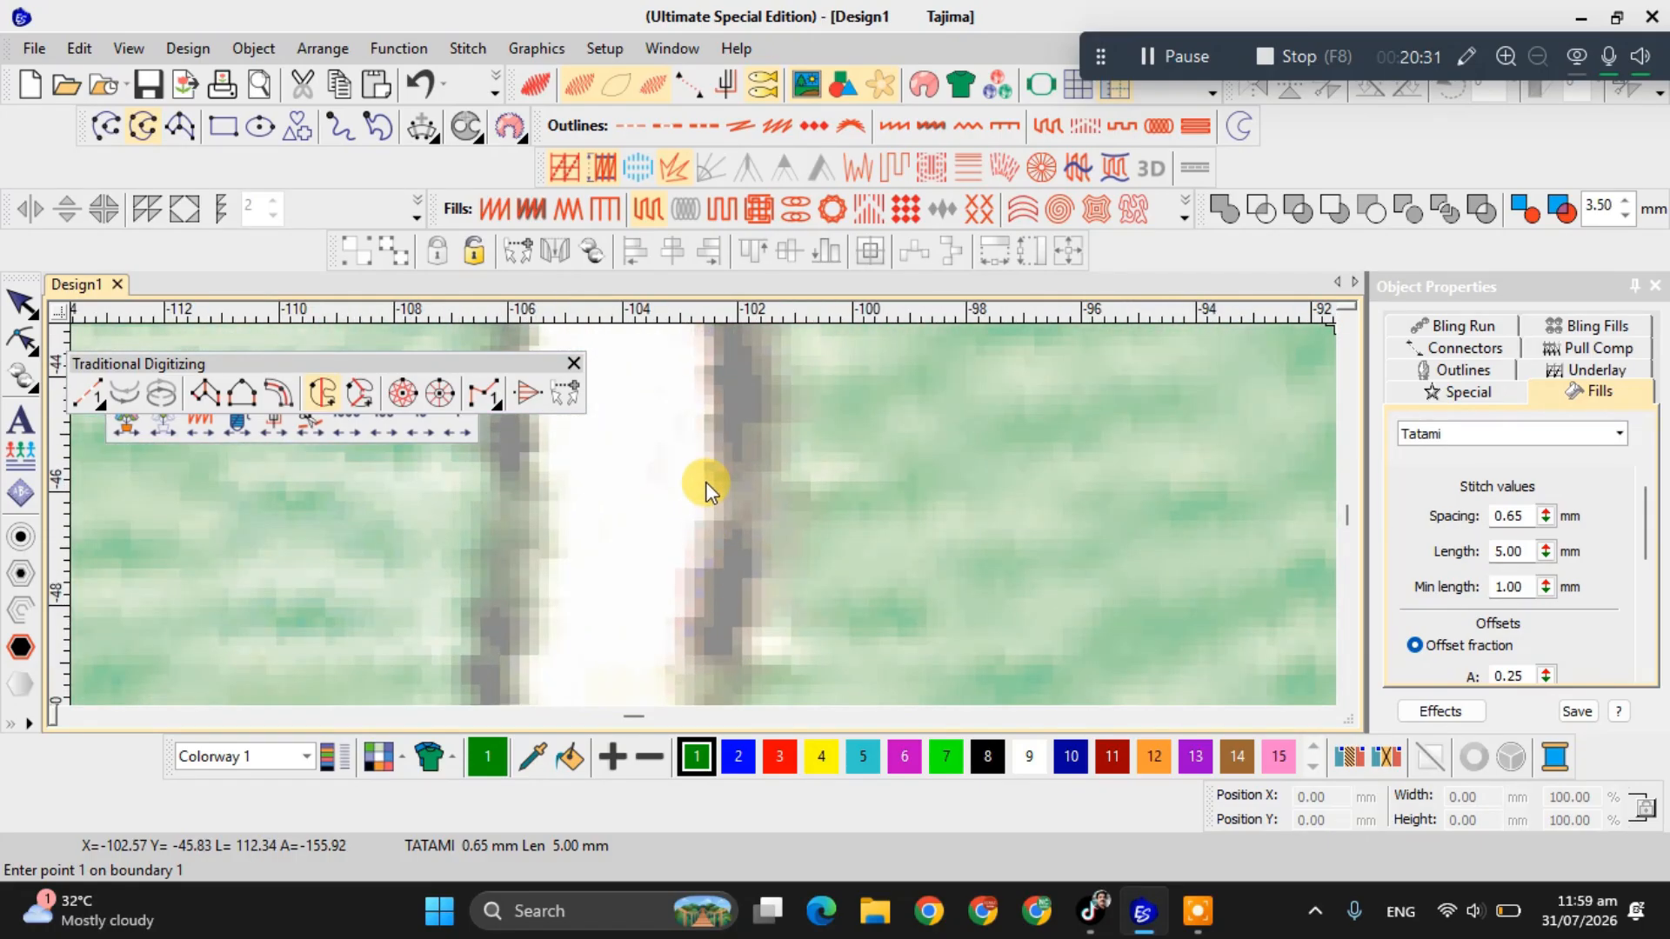
pyautogui.scroll(1, 706, 482)
pyautogui.scroll(1, 707, 473)
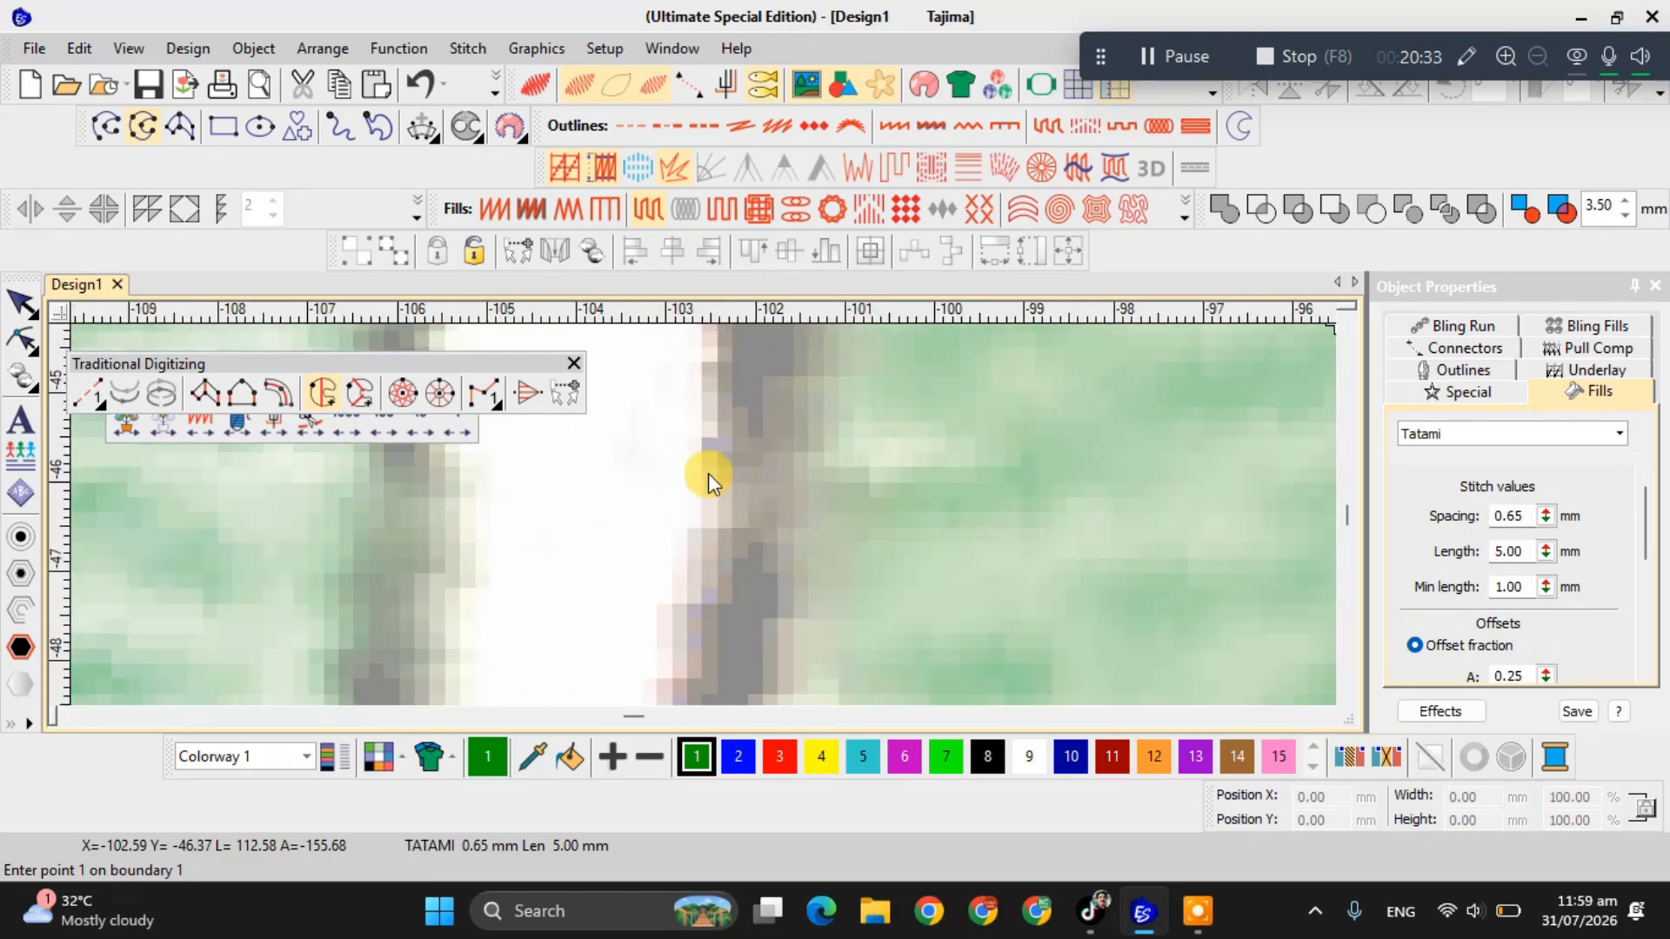
pyautogui.scroll(-4, 708, 476)
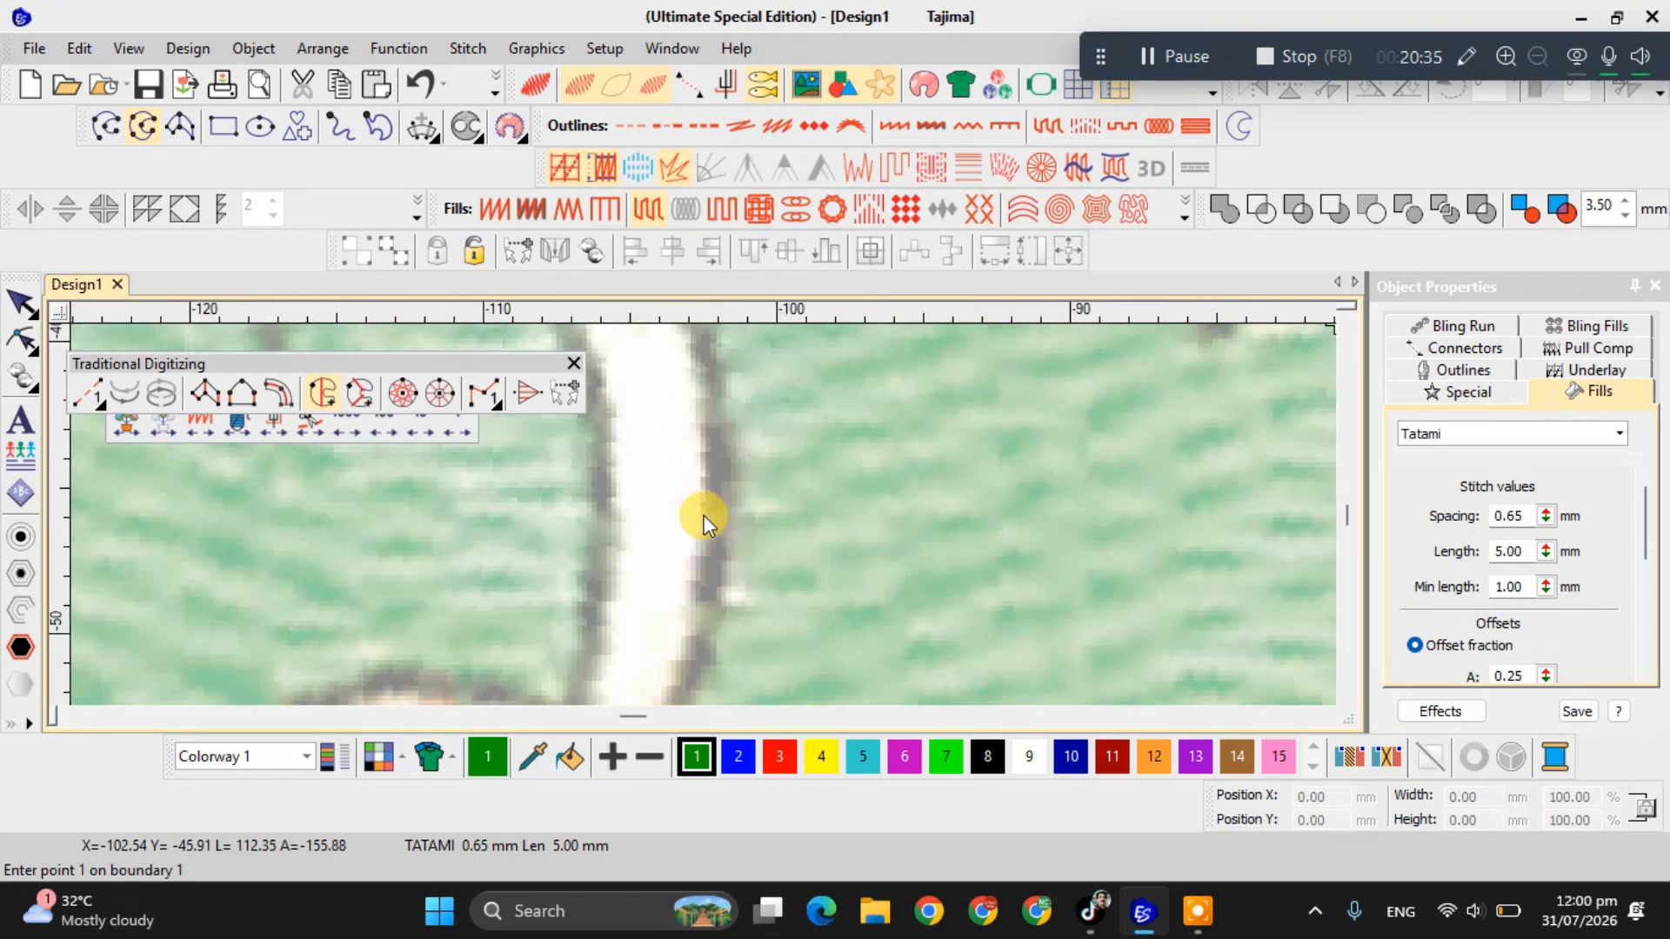
pyautogui.scroll(-1, 704, 520)
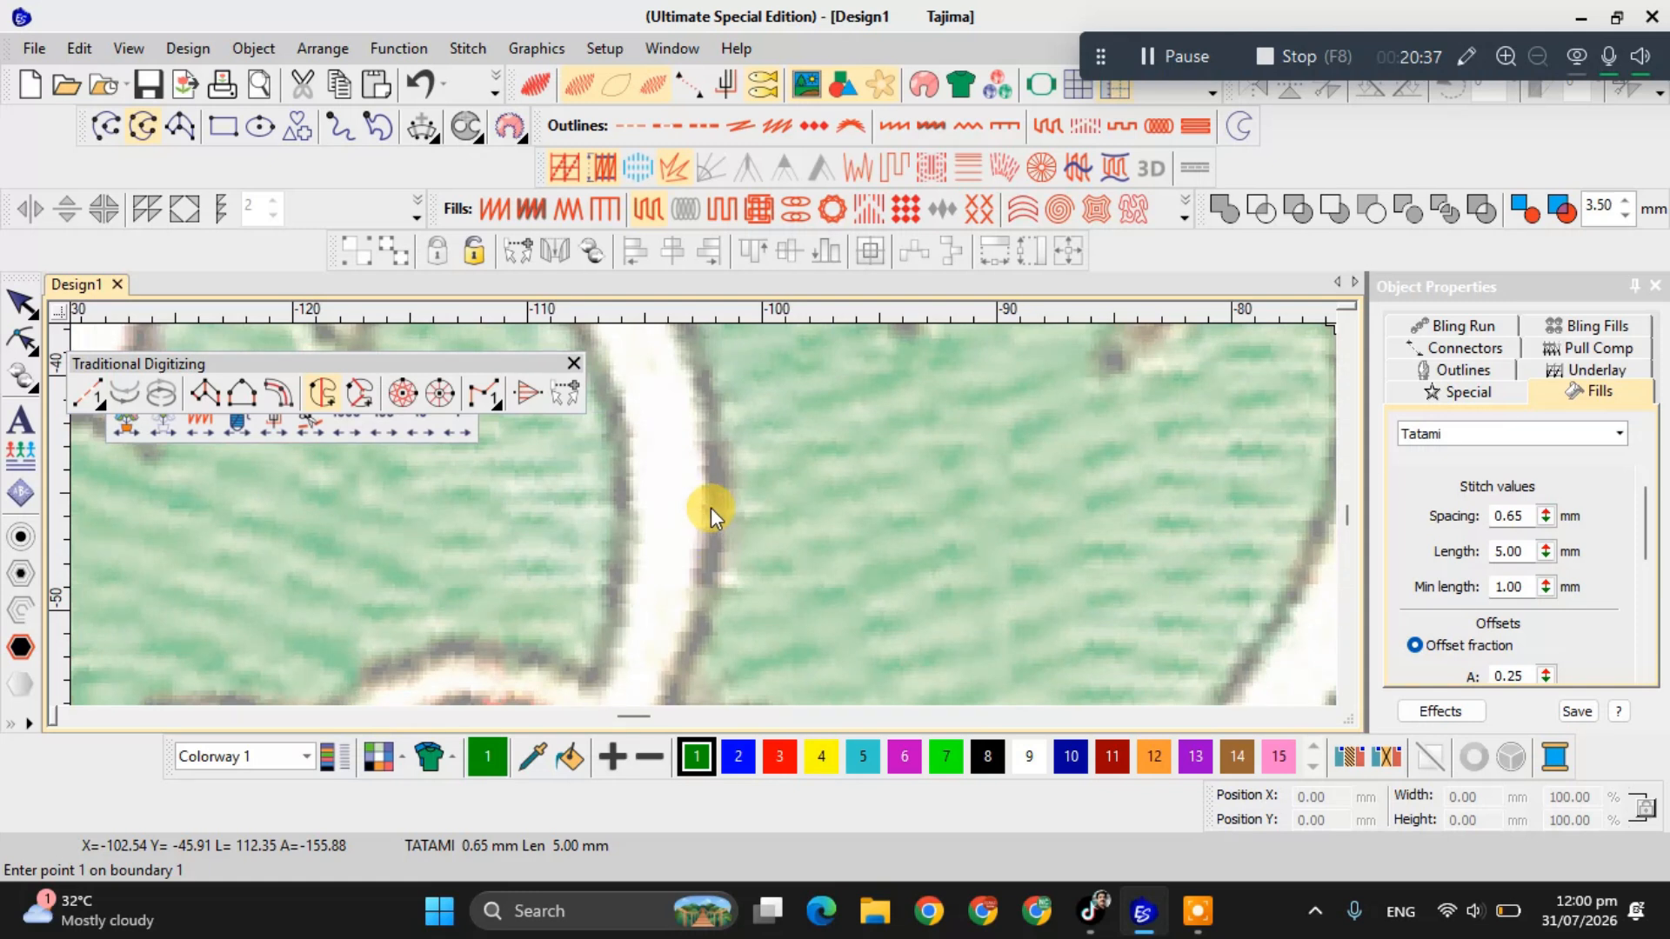
pyautogui.scroll(-1, 697, 449)
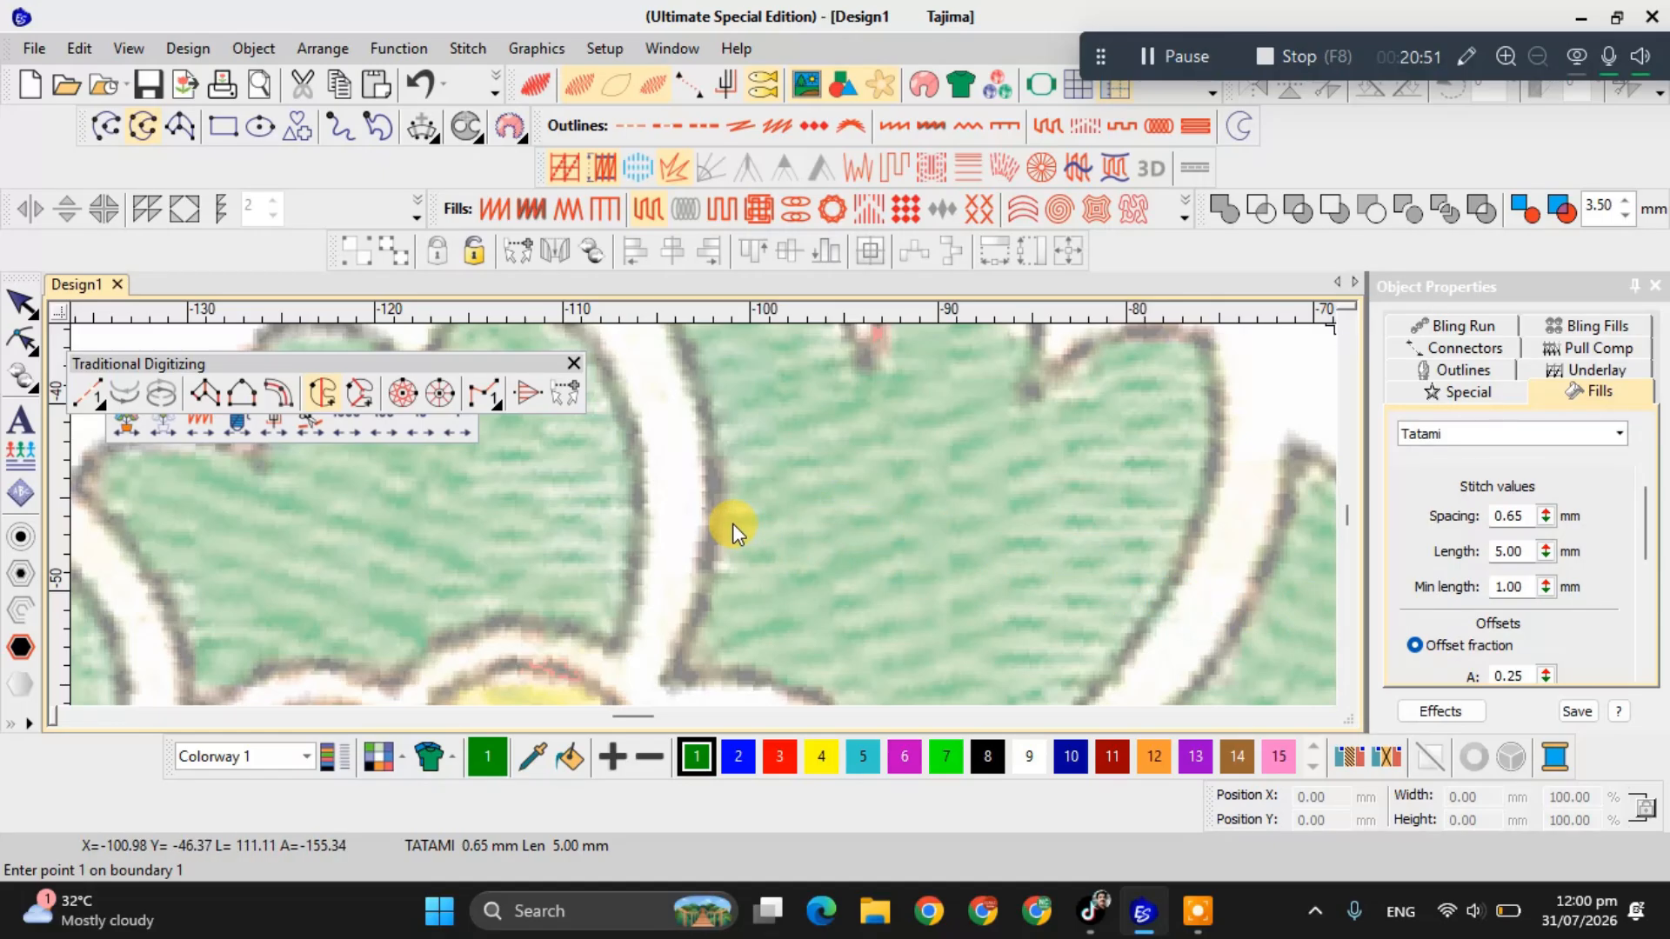
pyautogui.scroll(1, 731, 531)
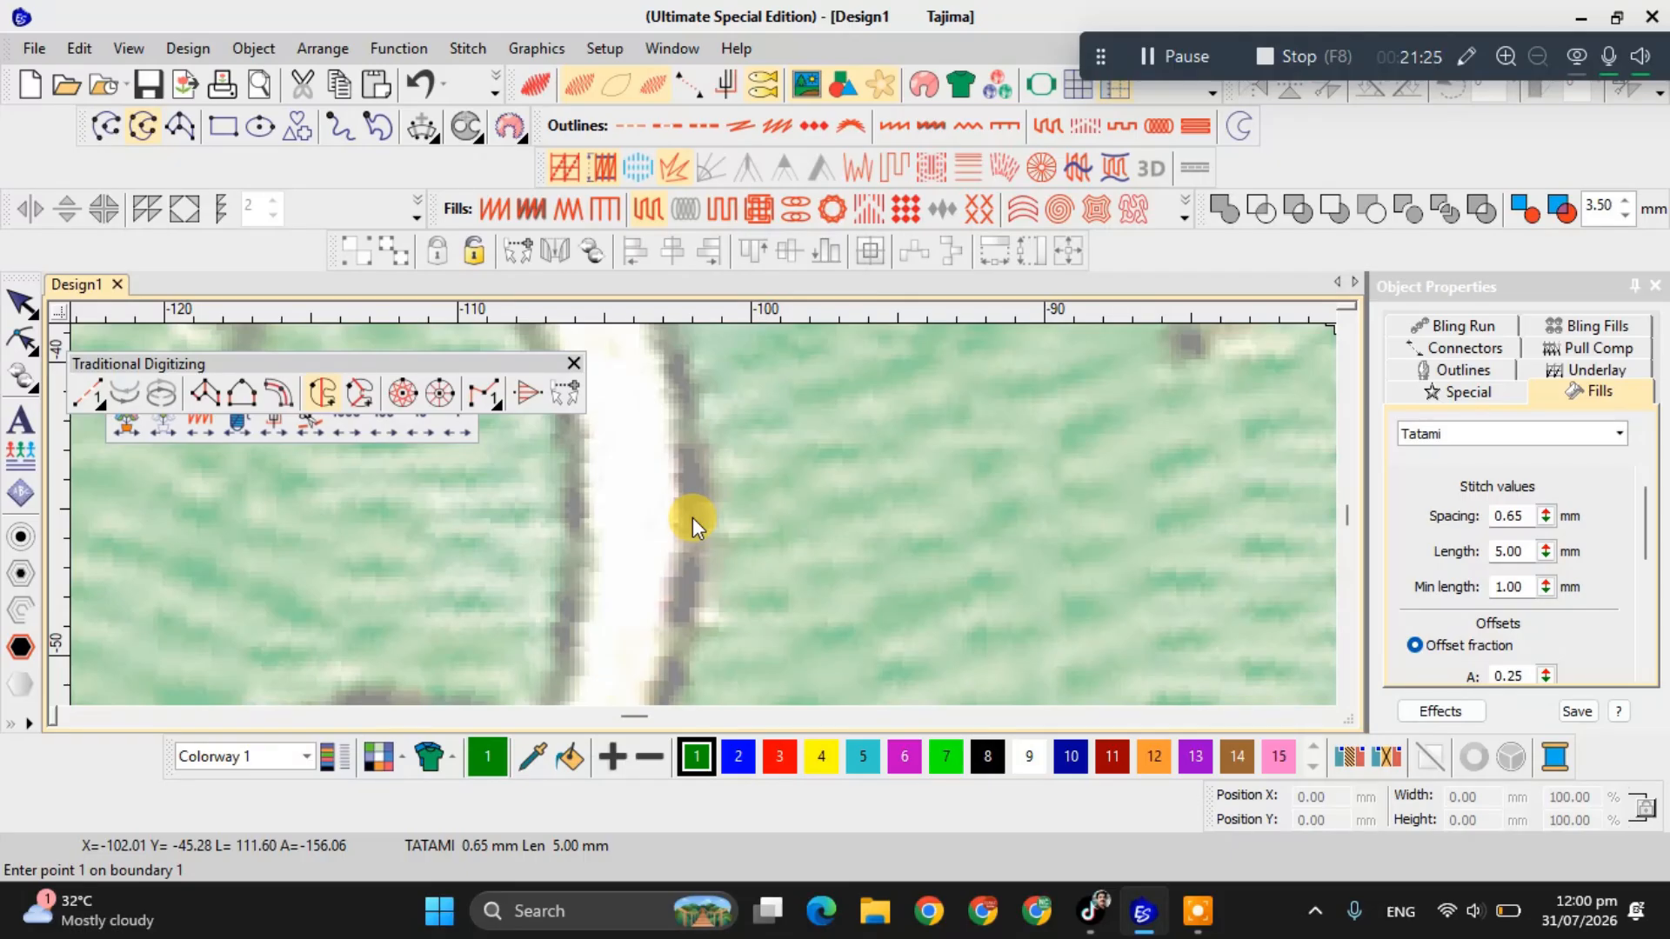
pyautogui.scroll(-3, 693, 524)
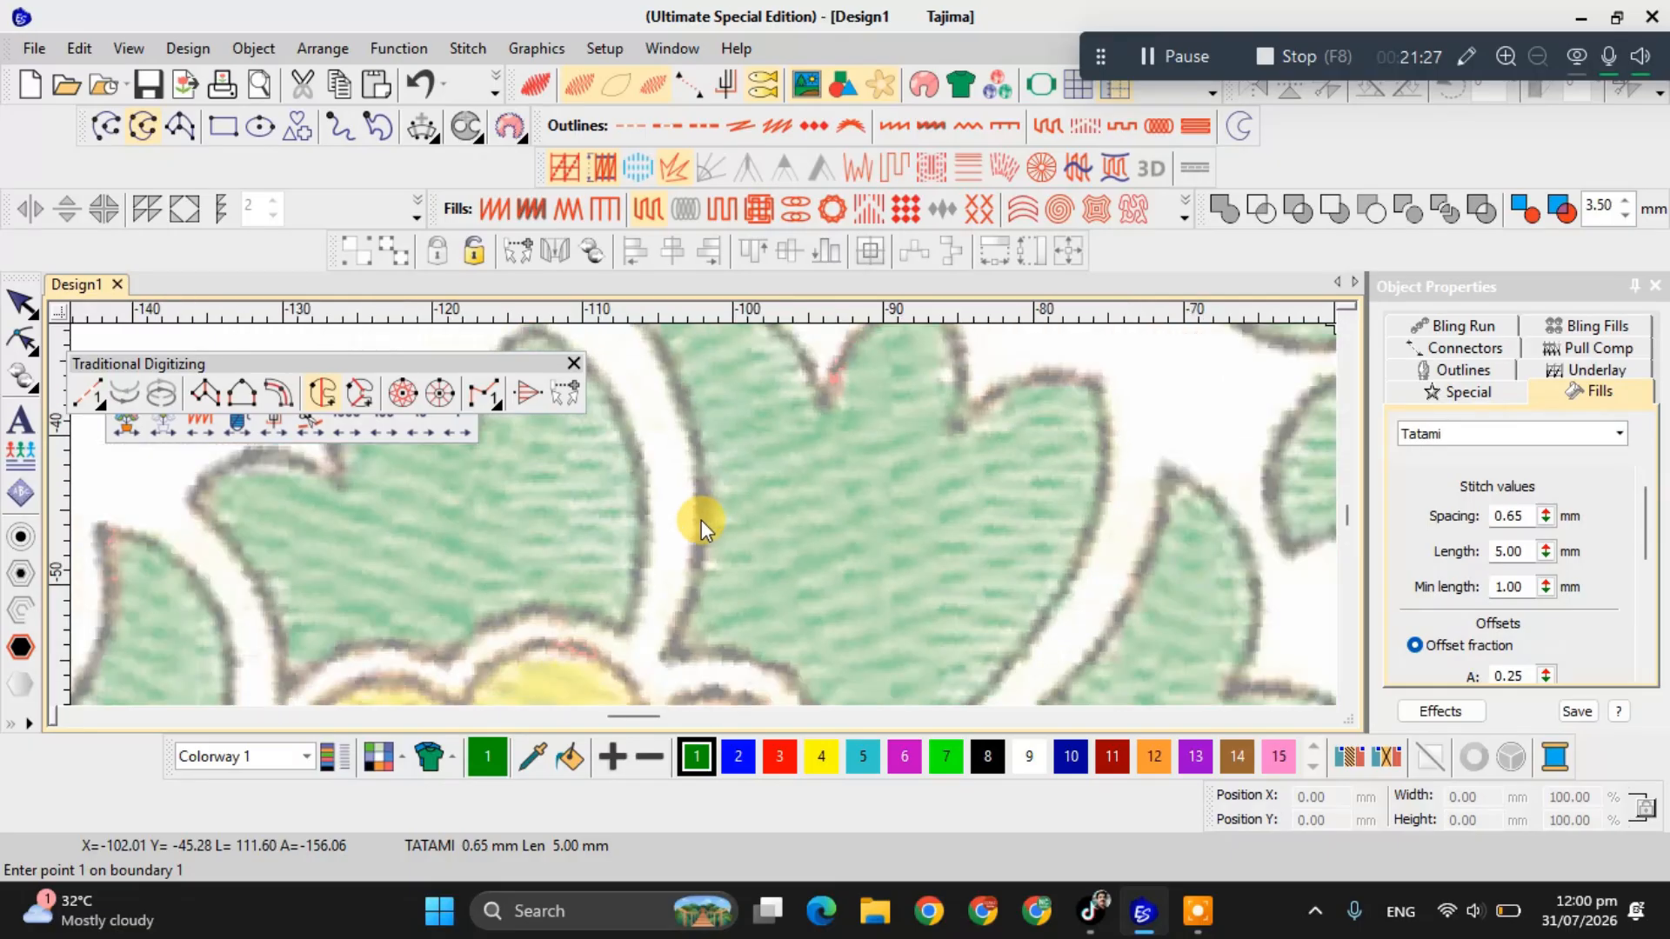
pyautogui.scroll(1, 700, 522)
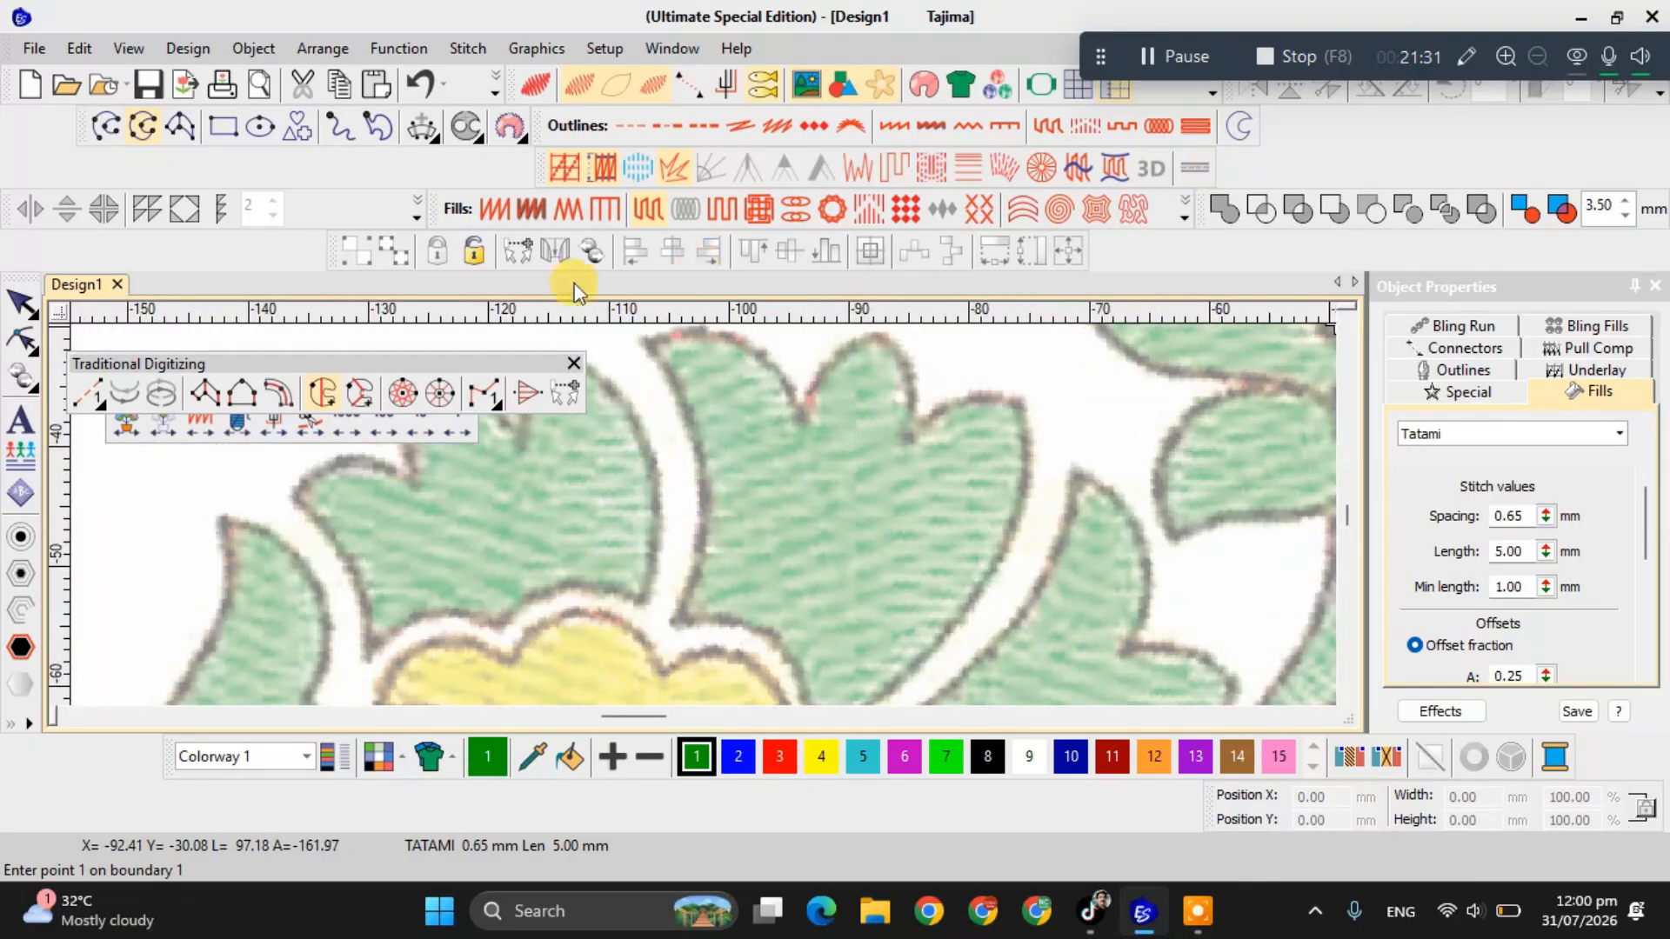
# Dock the Traditional Digitizing toolbar and start a Vector-outlined closed shape at the lower-left tip of the middle green petal.
pyautogui.moveTo(263, 374); pyautogui.dragTo(261, 223)
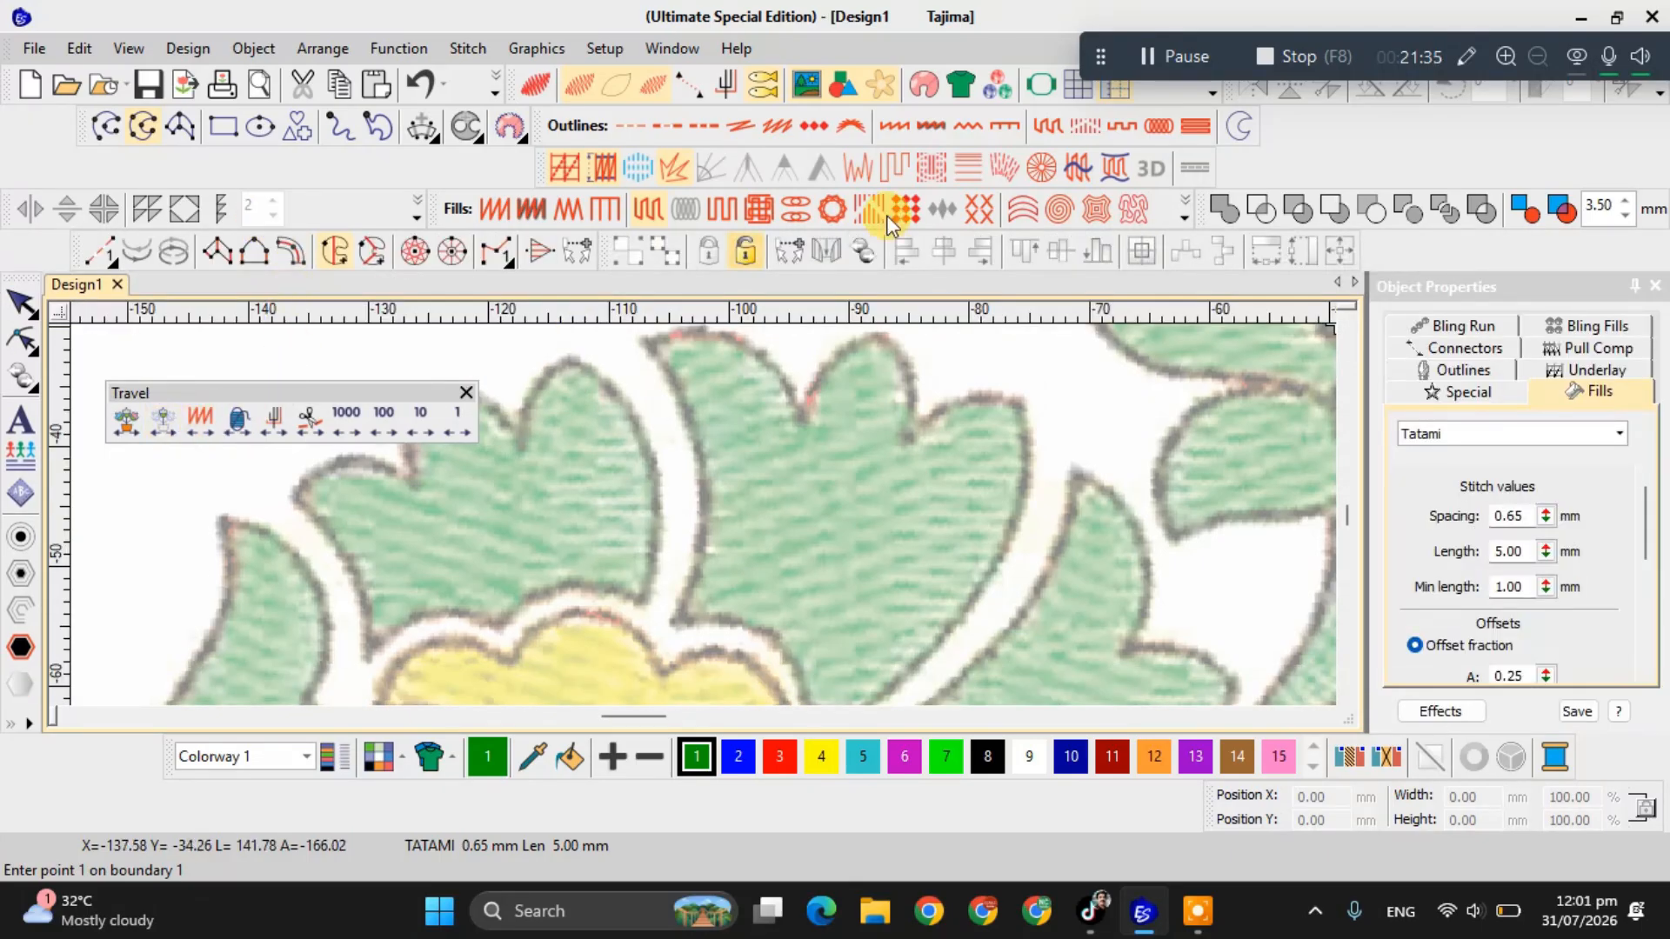
pyautogui.click(1242, 126)
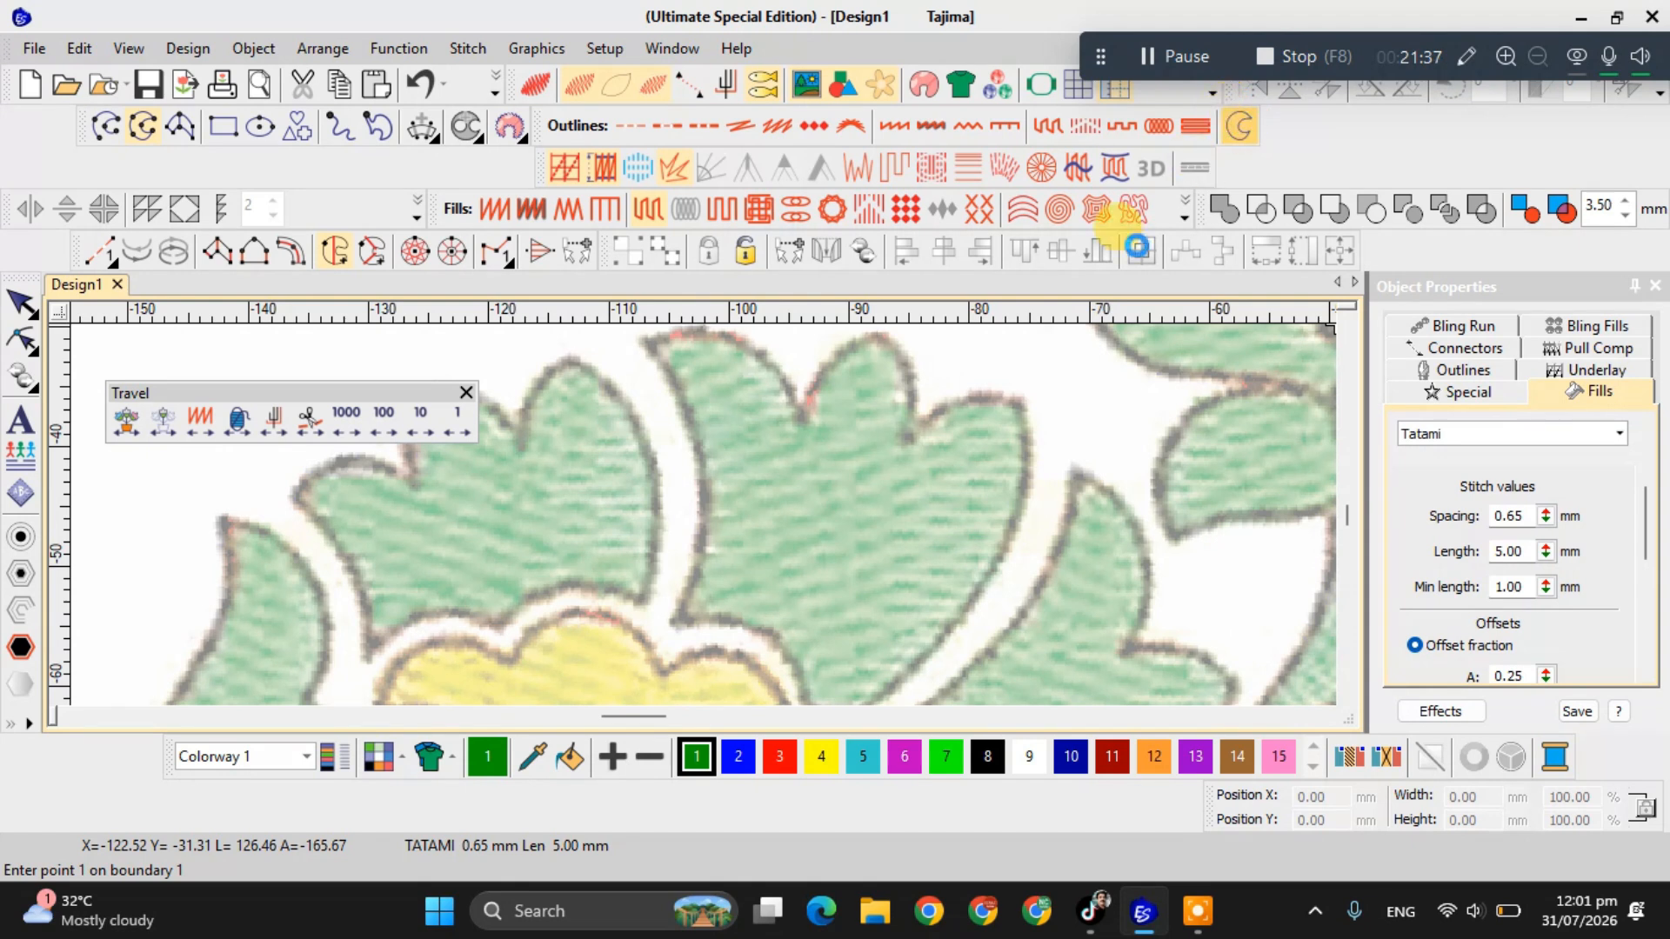
pyautogui.click(677, 621)
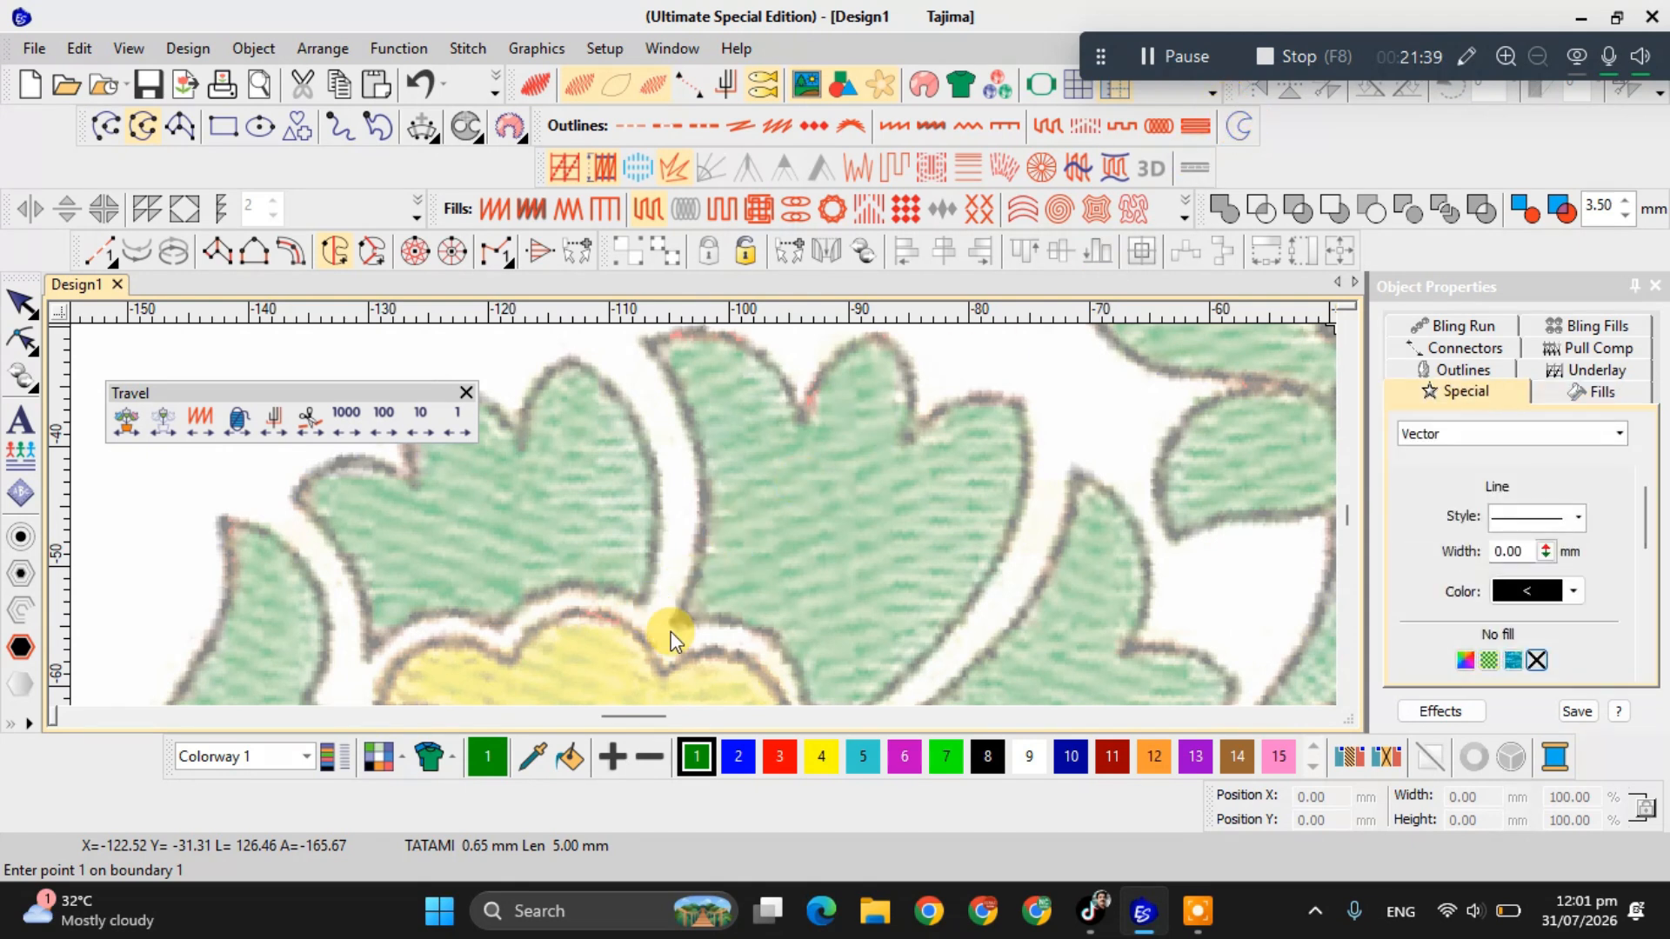
pyautogui.click(669, 628)
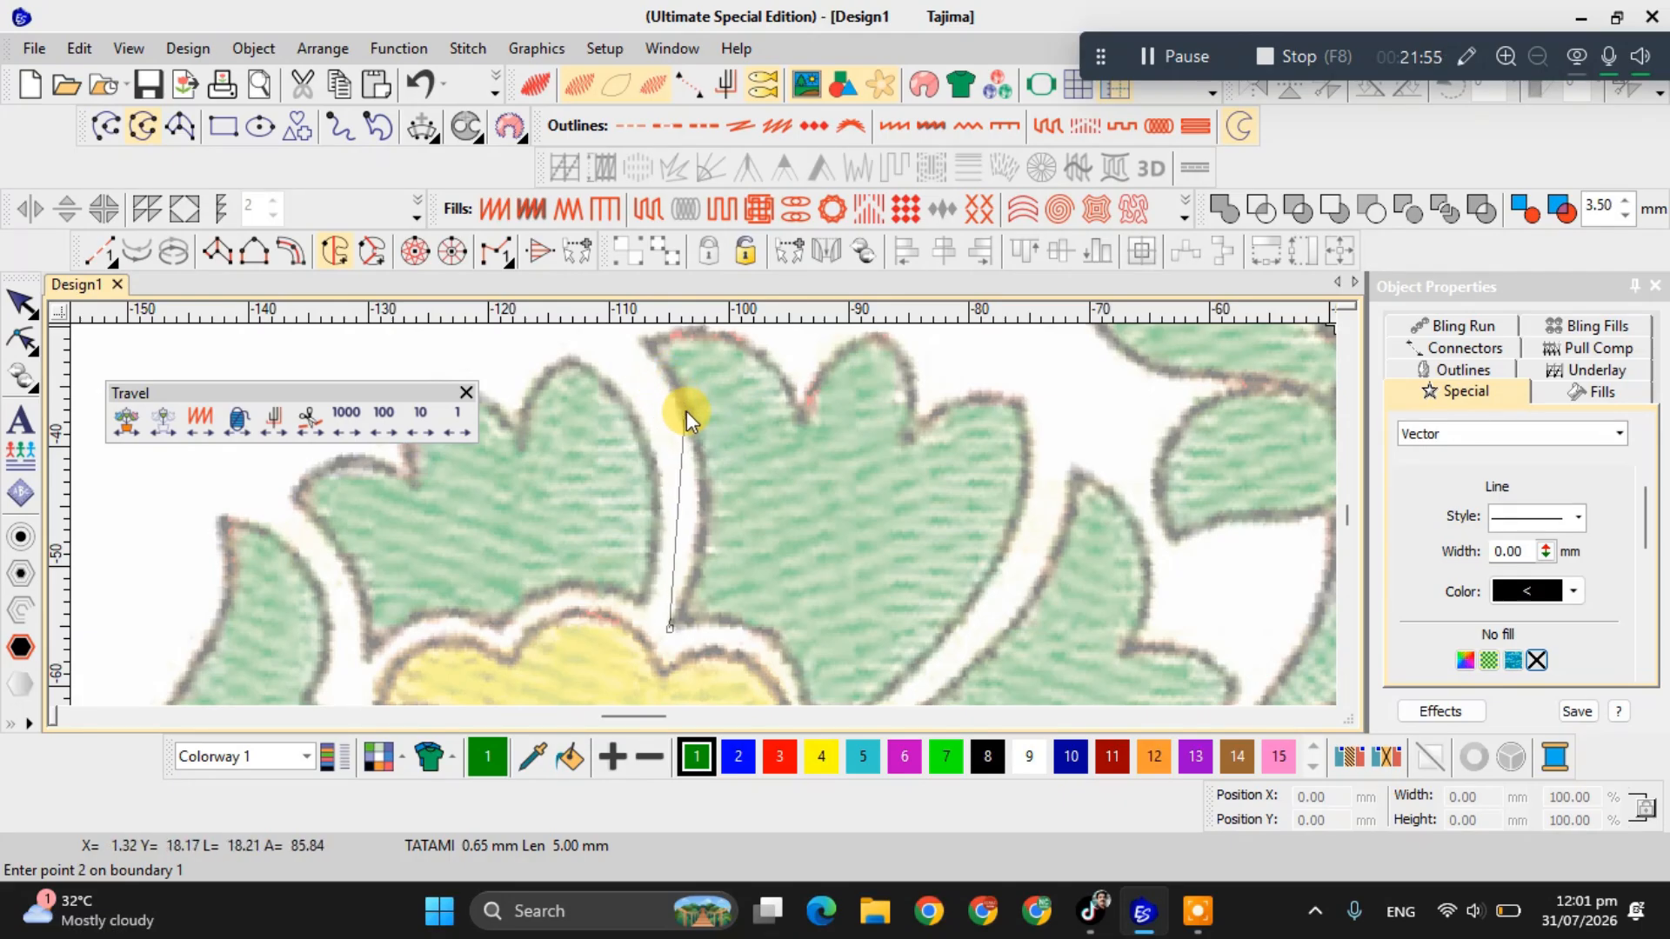
pyautogui.click(687, 585)
pyautogui.click(690, 570)
pyautogui.click(695, 555)
pyautogui.click(696, 554)
pyautogui.click(700, 533)
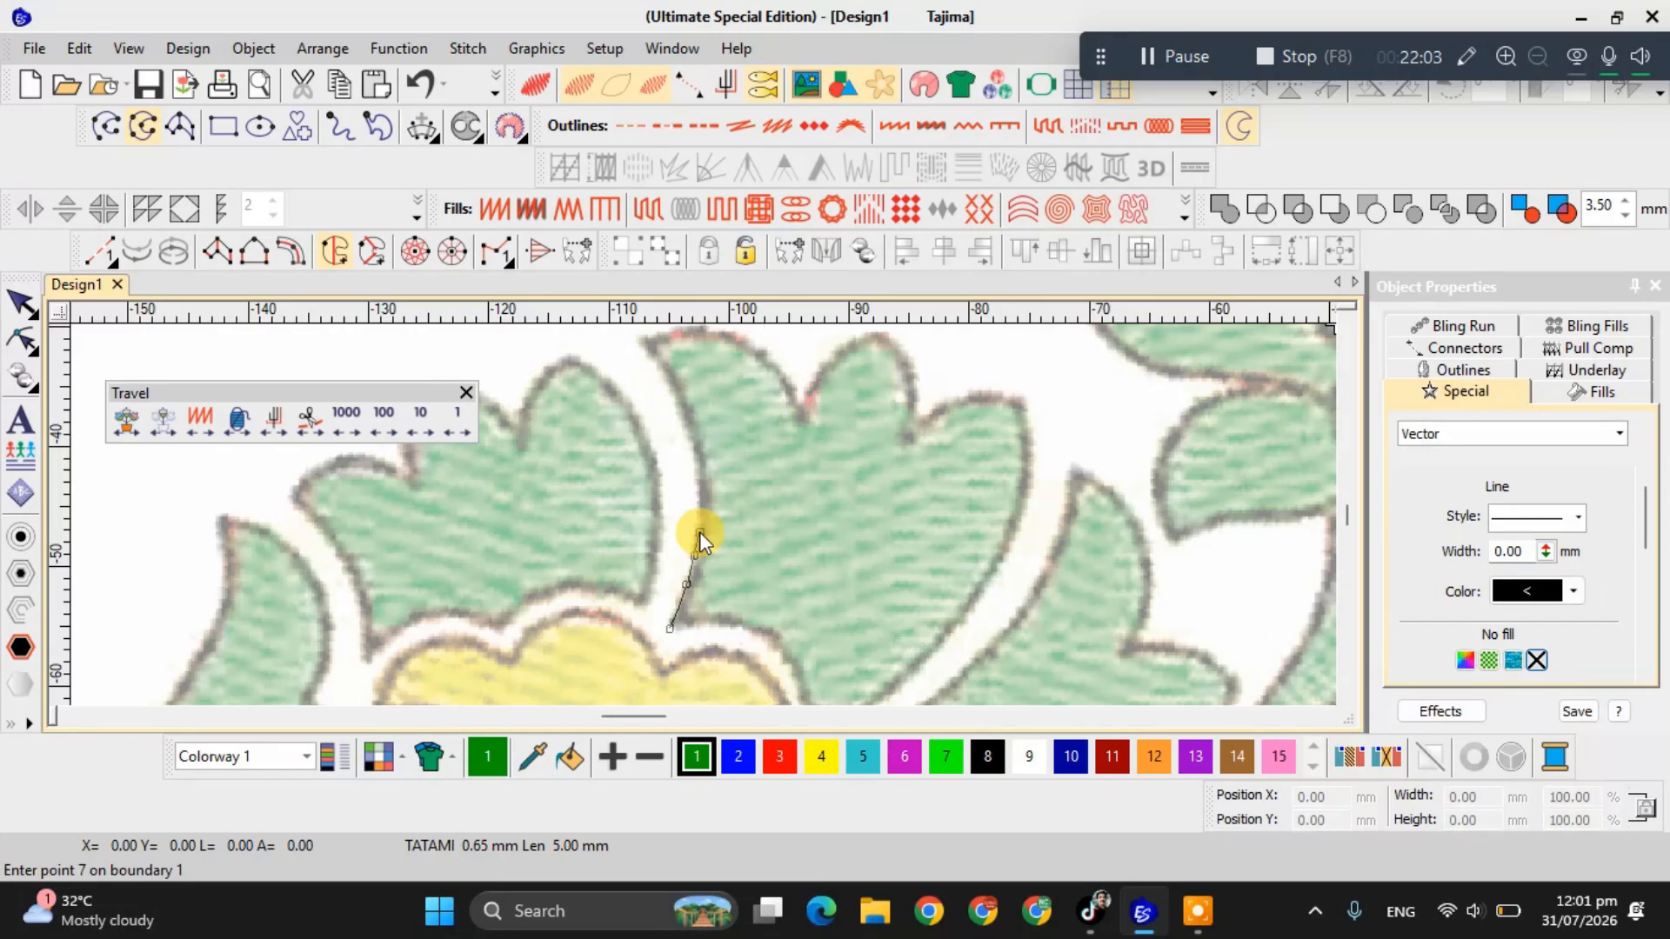
pyautogui.press('BackSpace')
pyautogui.press('BackSpace')
pyautogui.press('BackSpace')
pyautogui.press('BackSpace')
pyautogui.press('BackSpace')
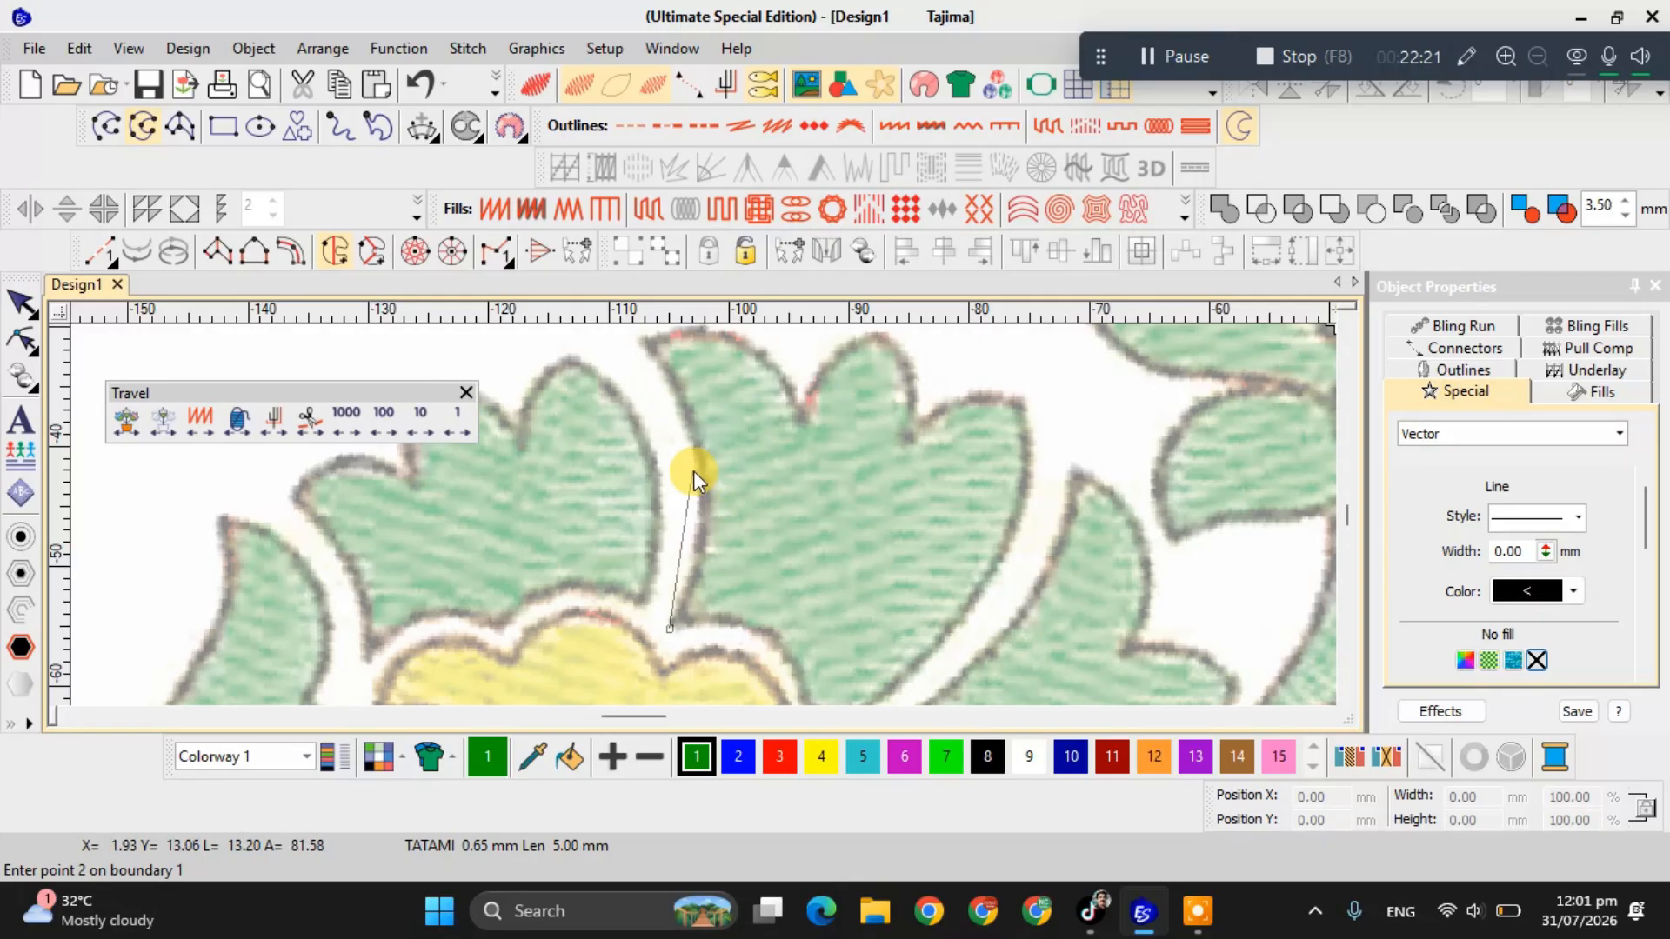
pyautogui.click(701, 491)
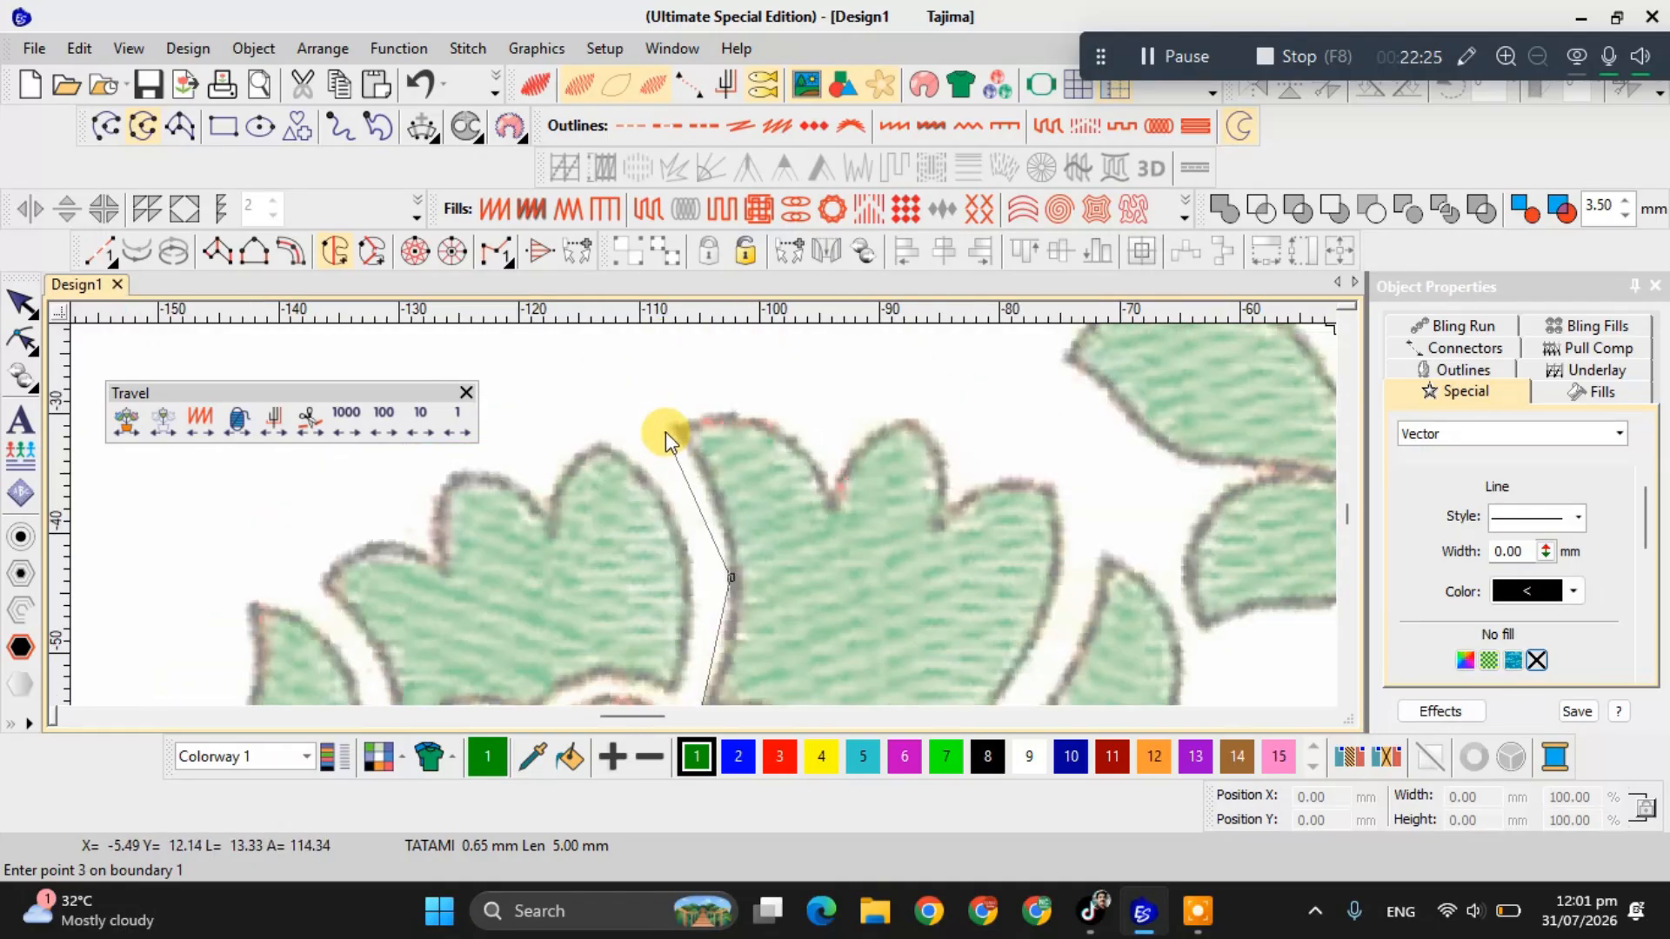
pyautogui.click(668, 428)
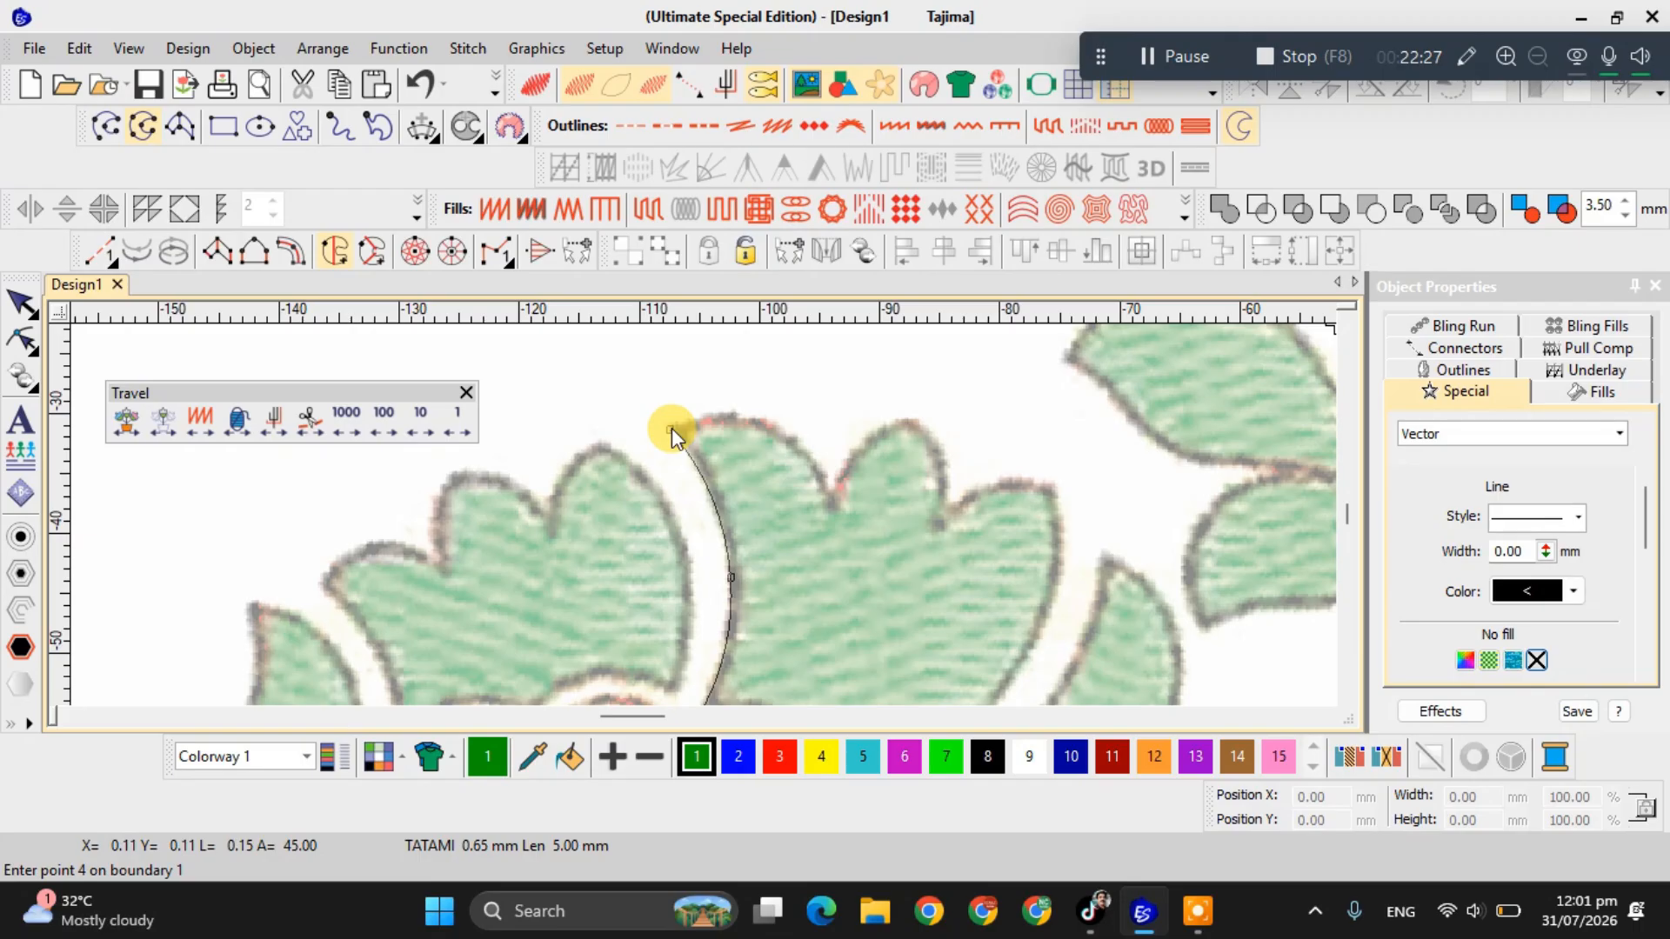
pyautogui.scroll(-2, 671, 428)
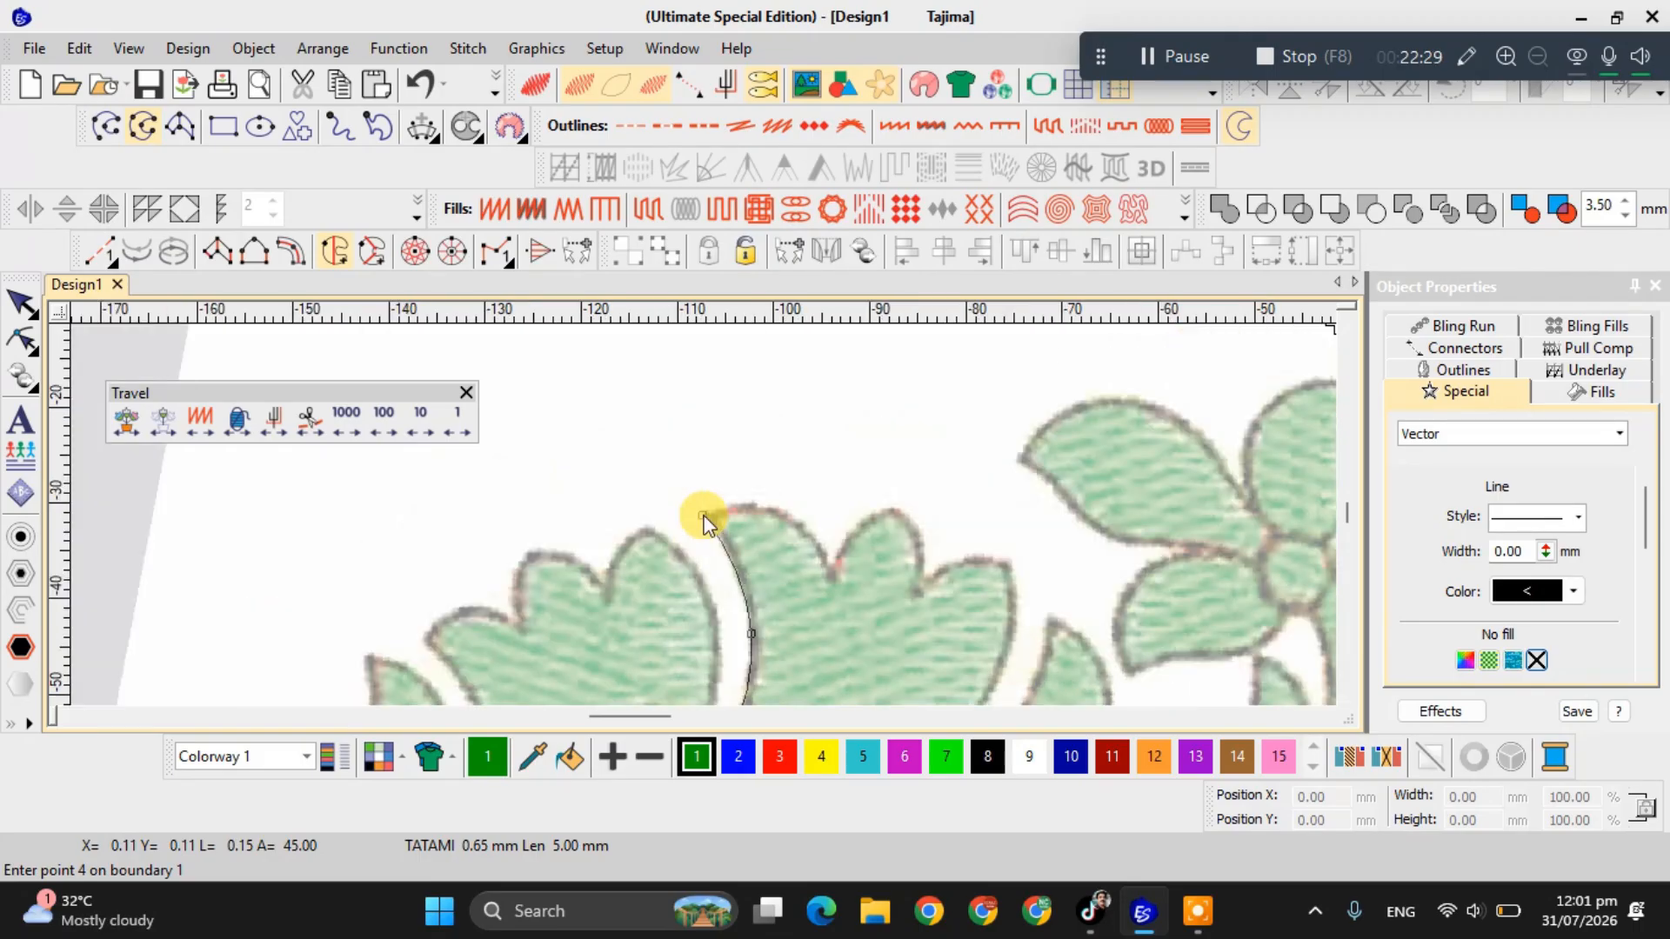
pyautogui.scroll(1, 696, 517)
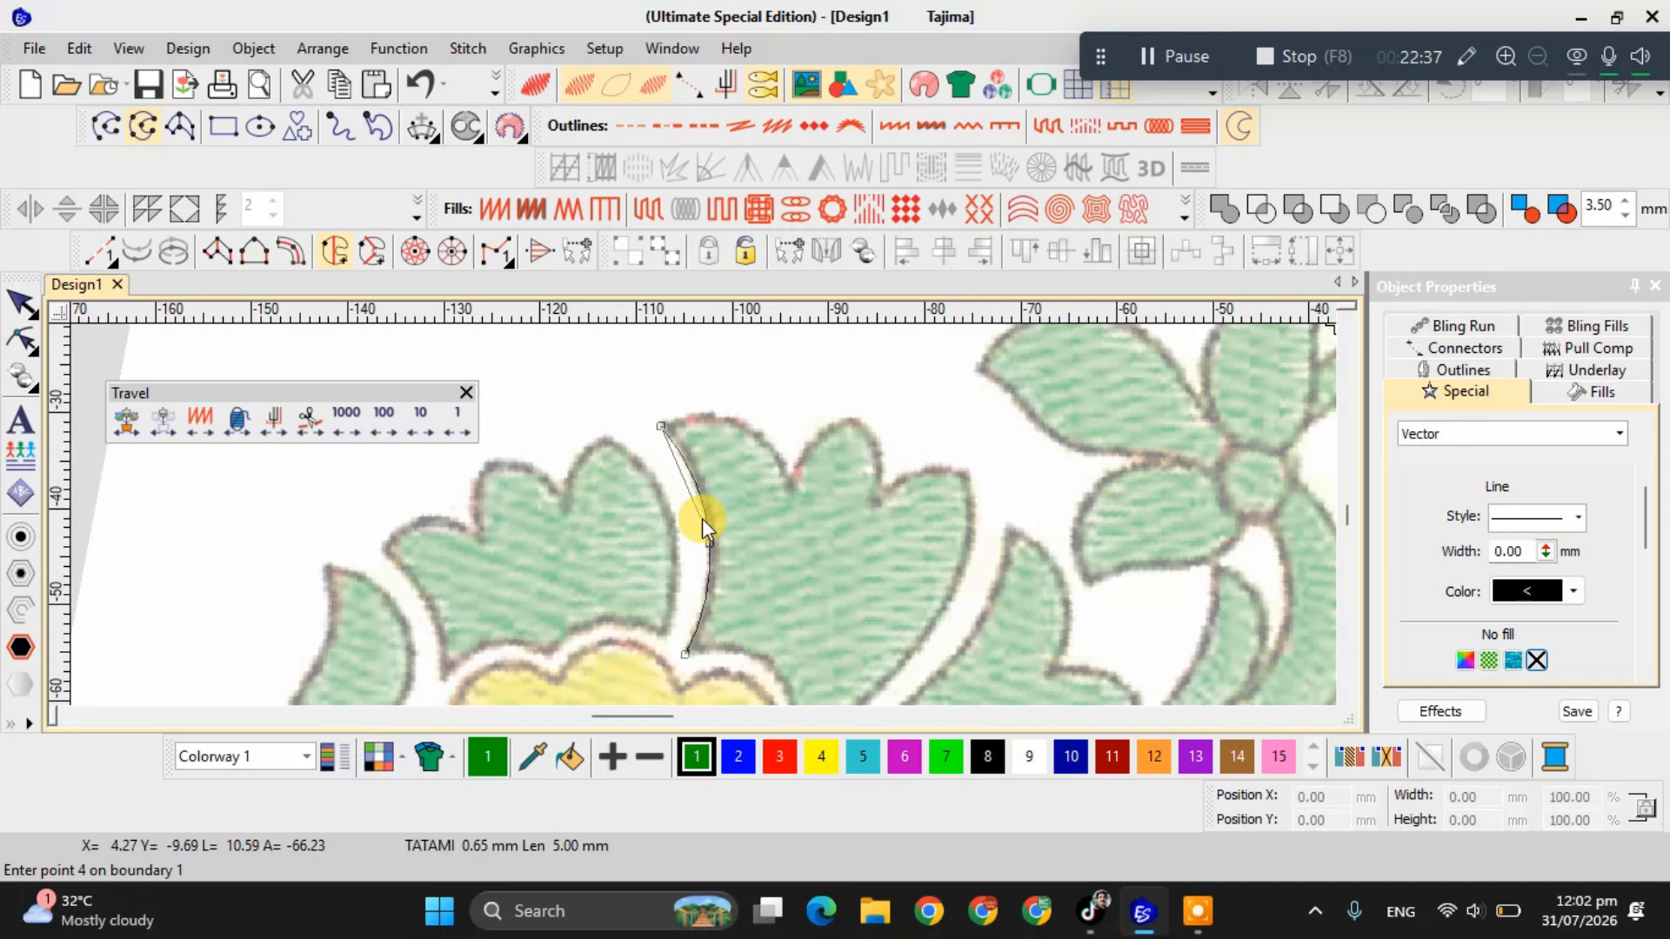
pyautogui.press('BackSpace')
pyautogui.press('BackSpace')
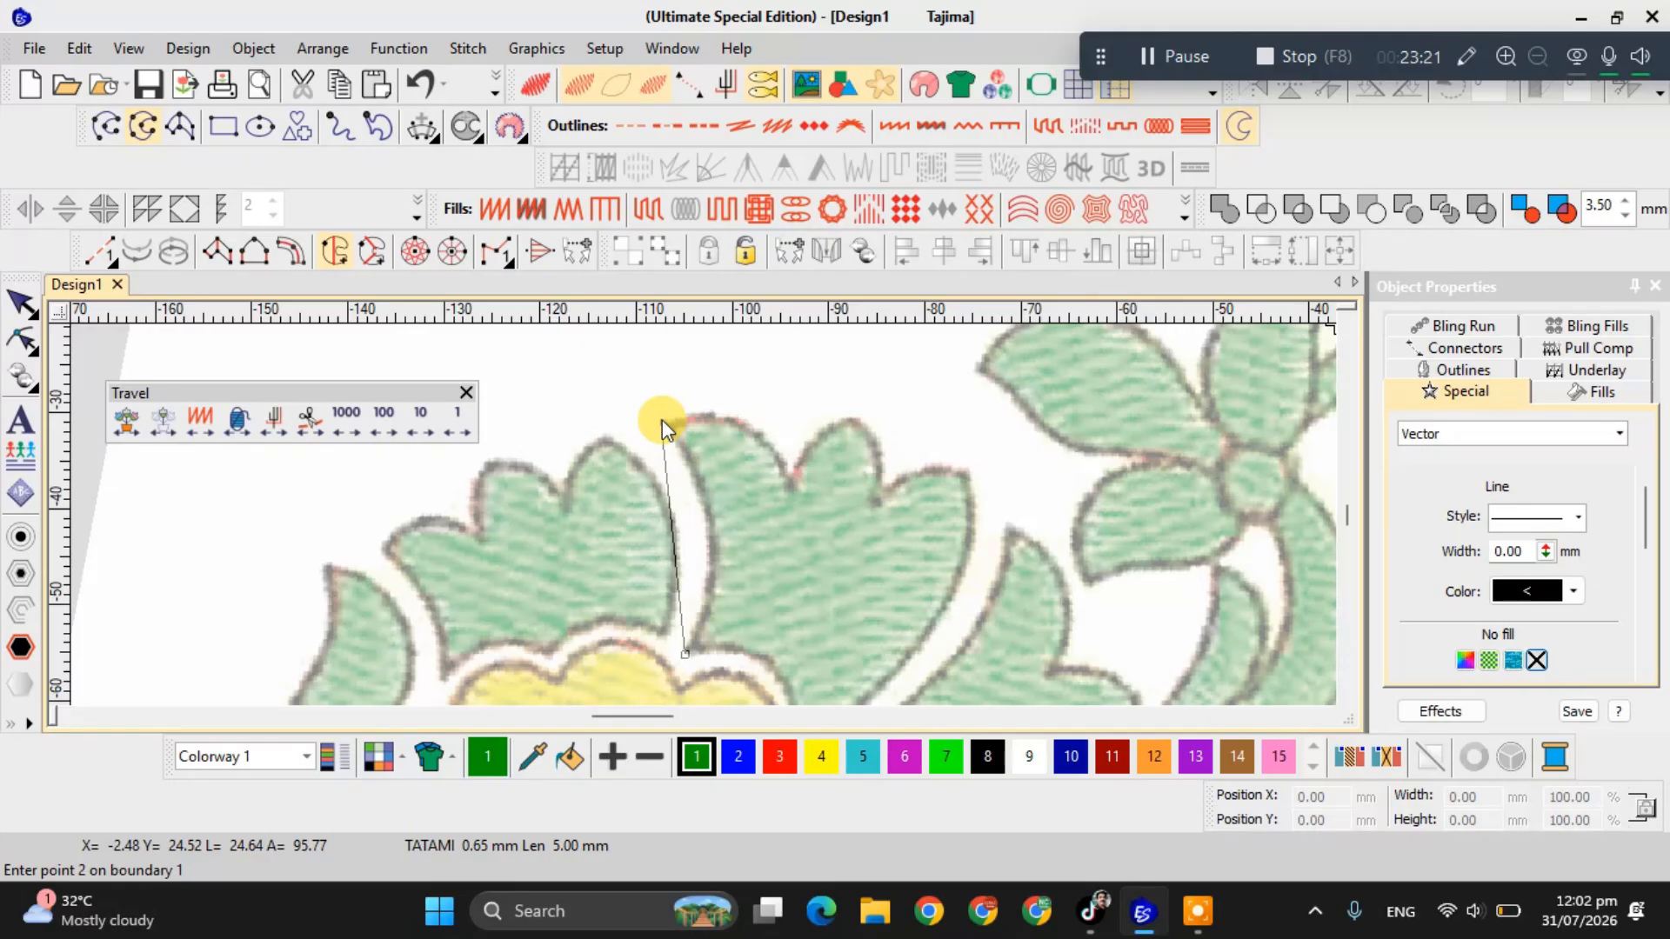
# Trace the middle green petal's left edge up to its tip and around the first top lobe to the notch.
pyautogui.click(708, 541)
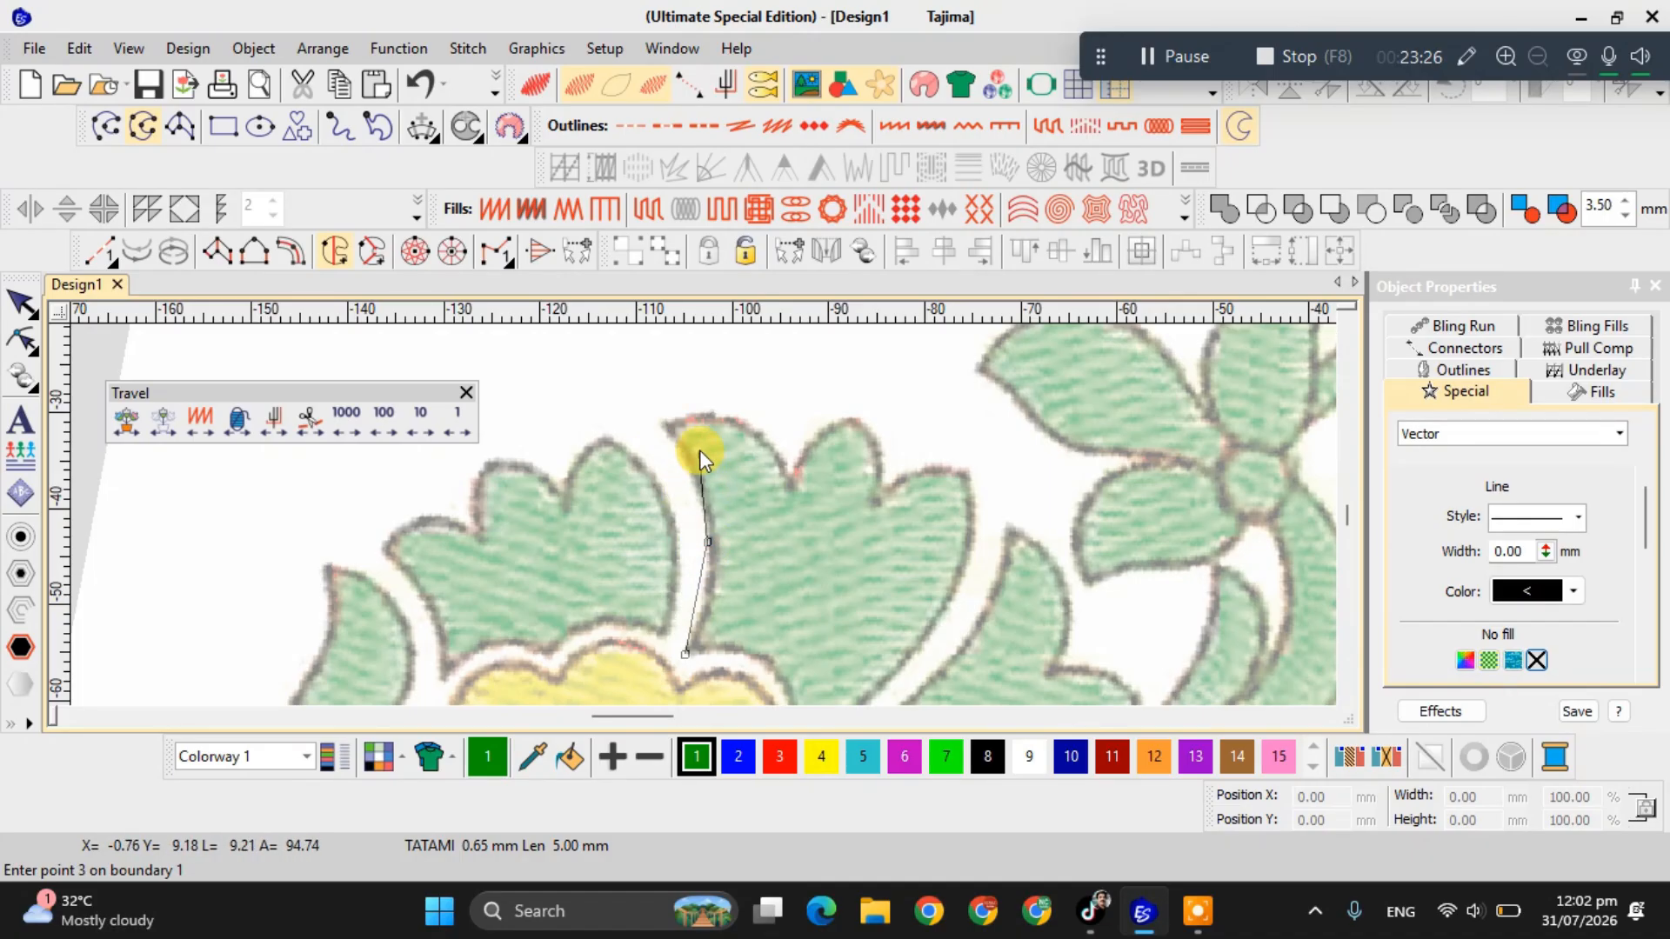
pyautogui.click(661, 425)
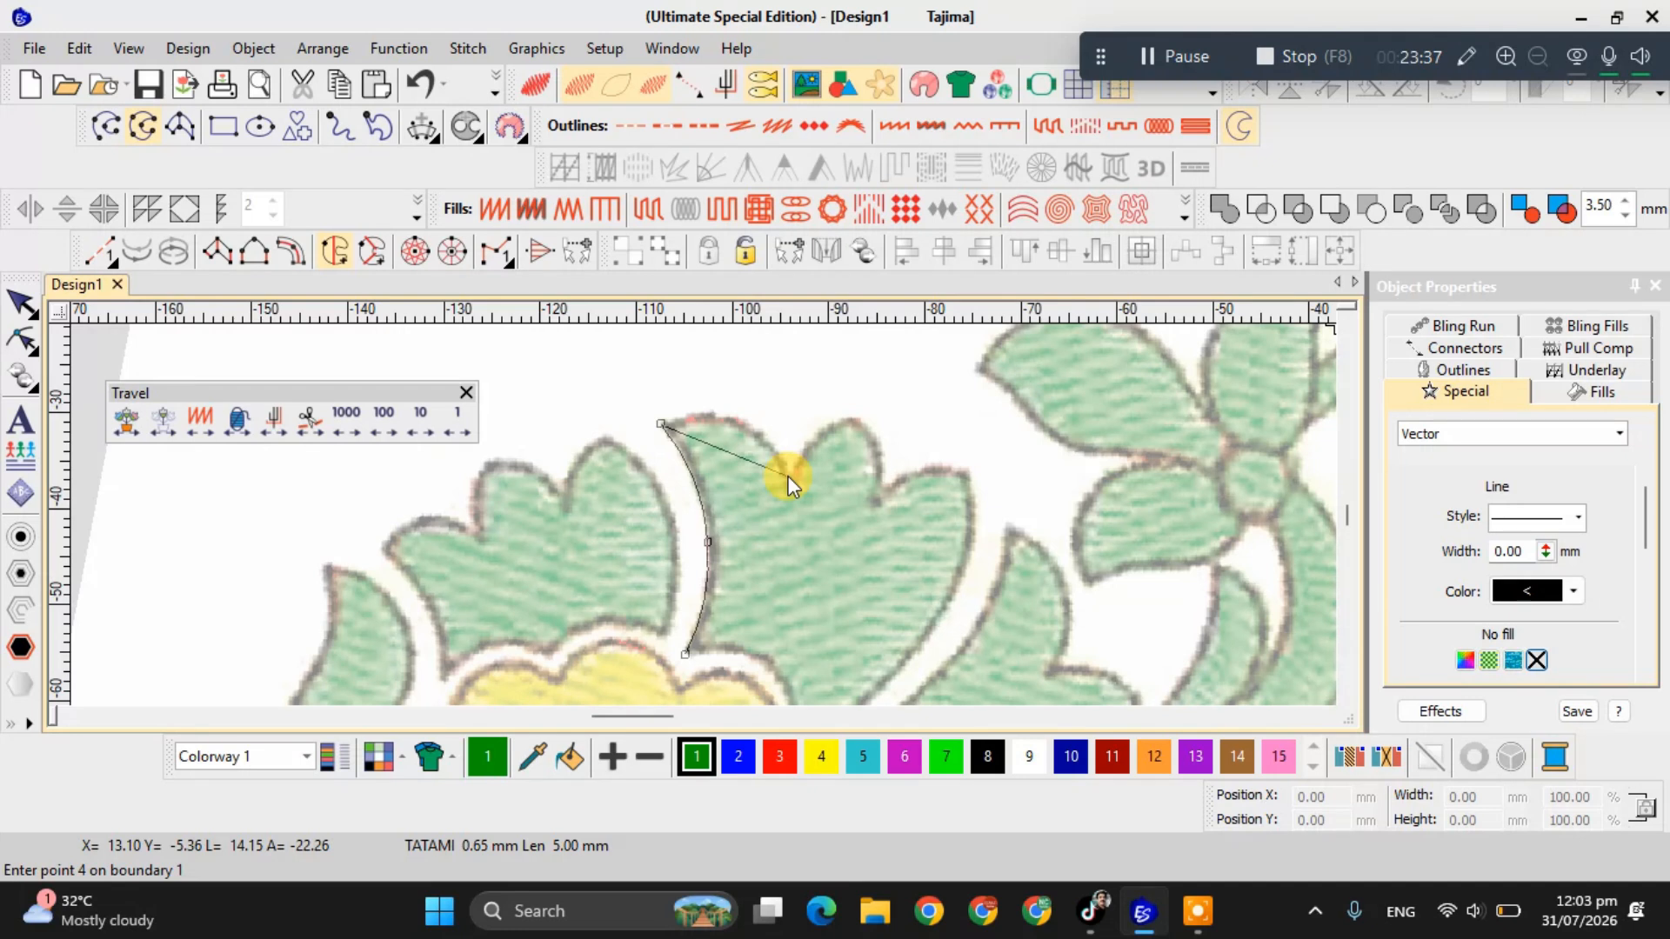
pyautogui.click(729, 413)
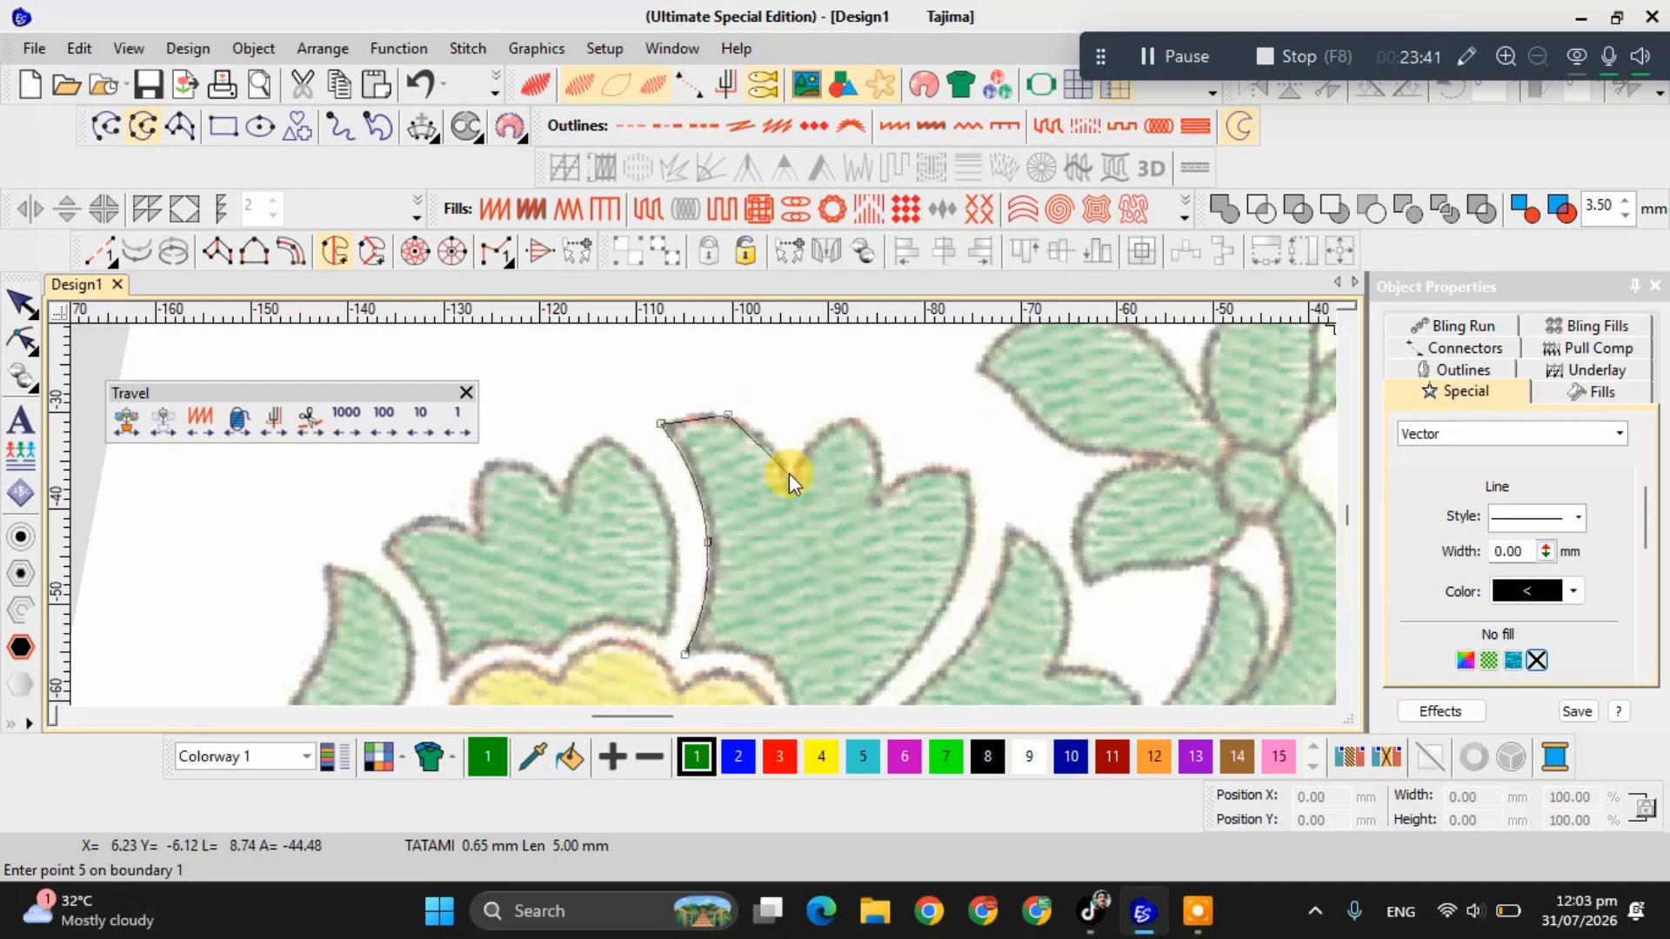
pyautogui.click(789, 473)
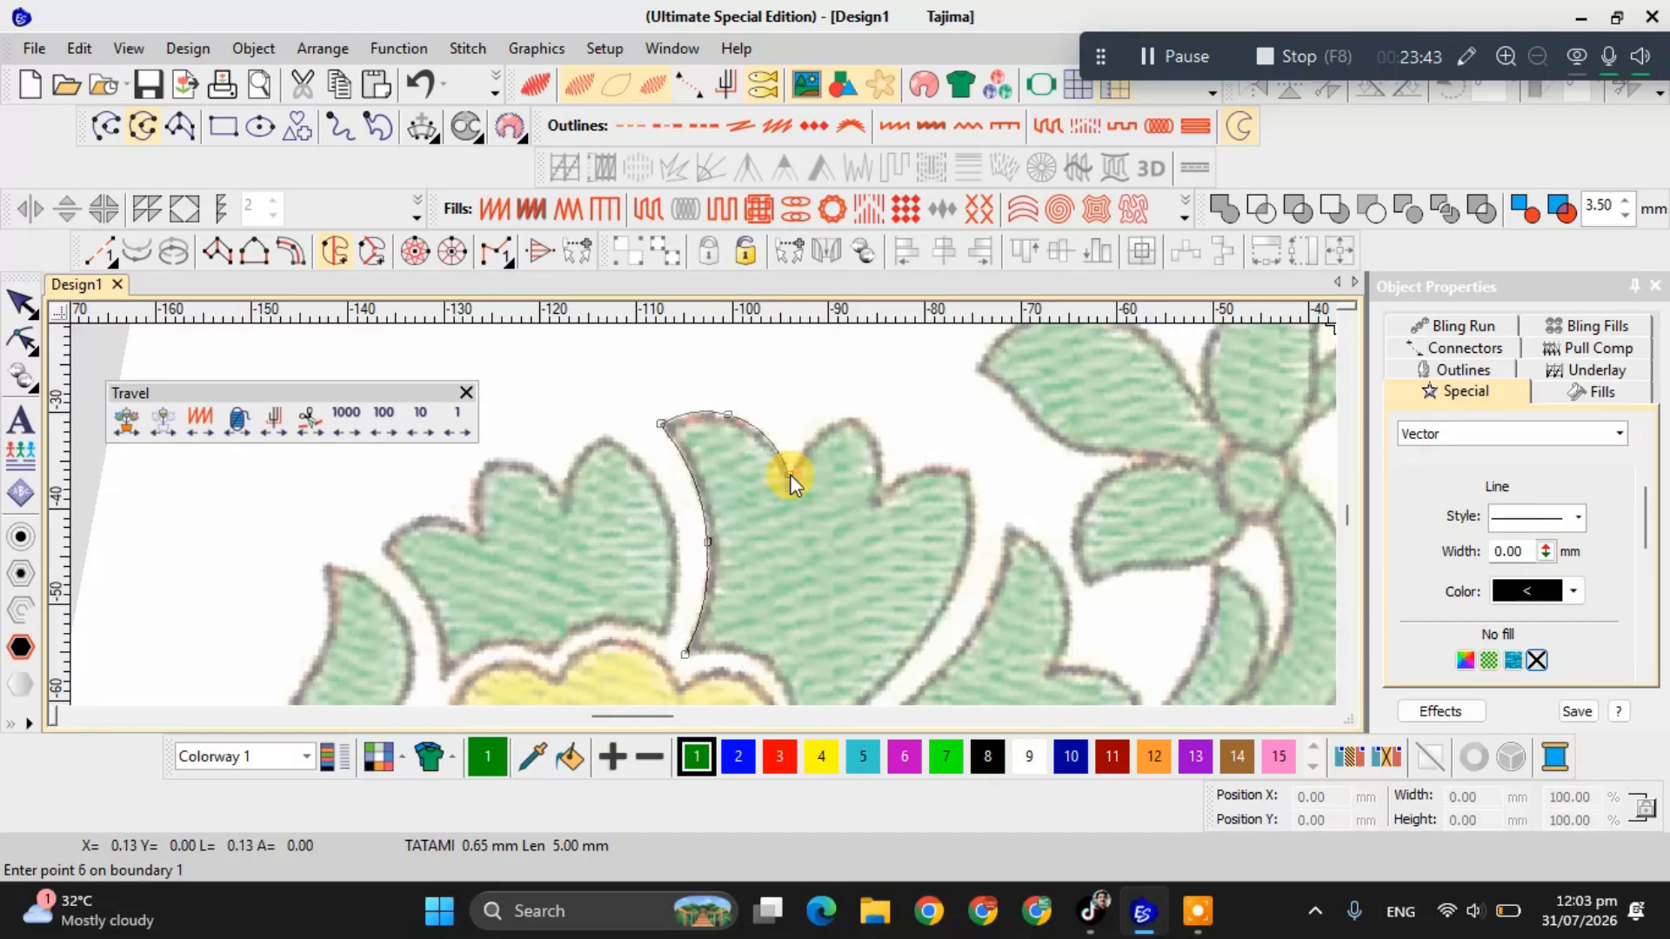
# Continue the petal outline over the second and third top lobes to the upper-right corner.
pyautogui.click(822, 431)
pyautogui.click(856, 416)
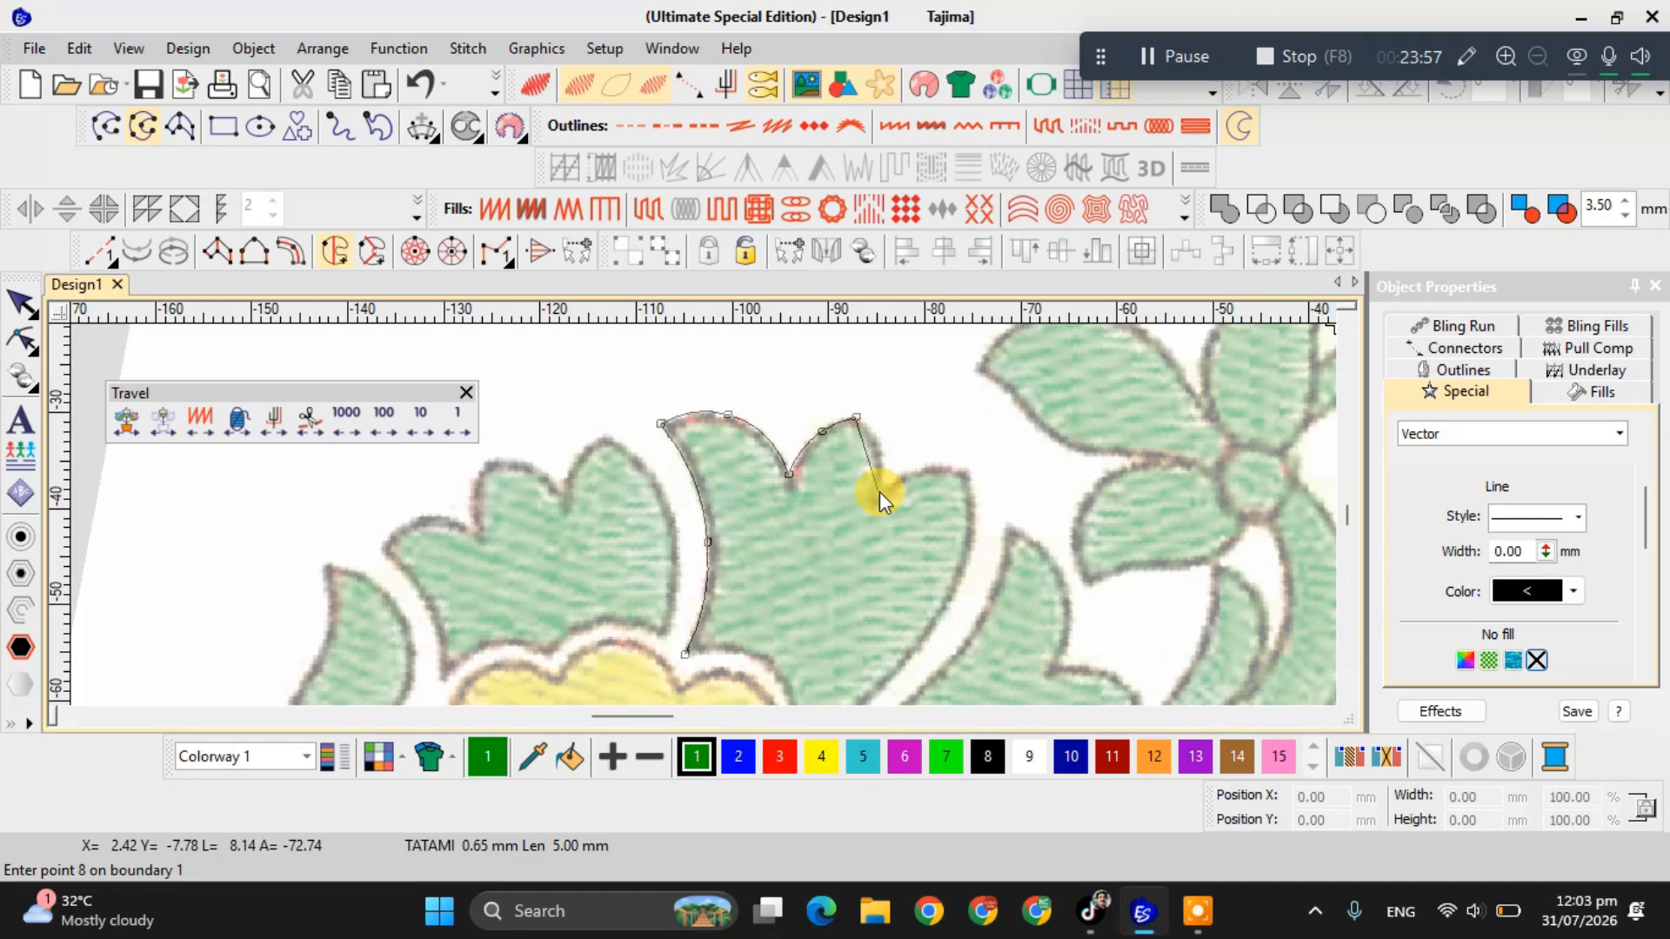
pyautogui.click(880, 447)
pyautogui.click(885, 489)
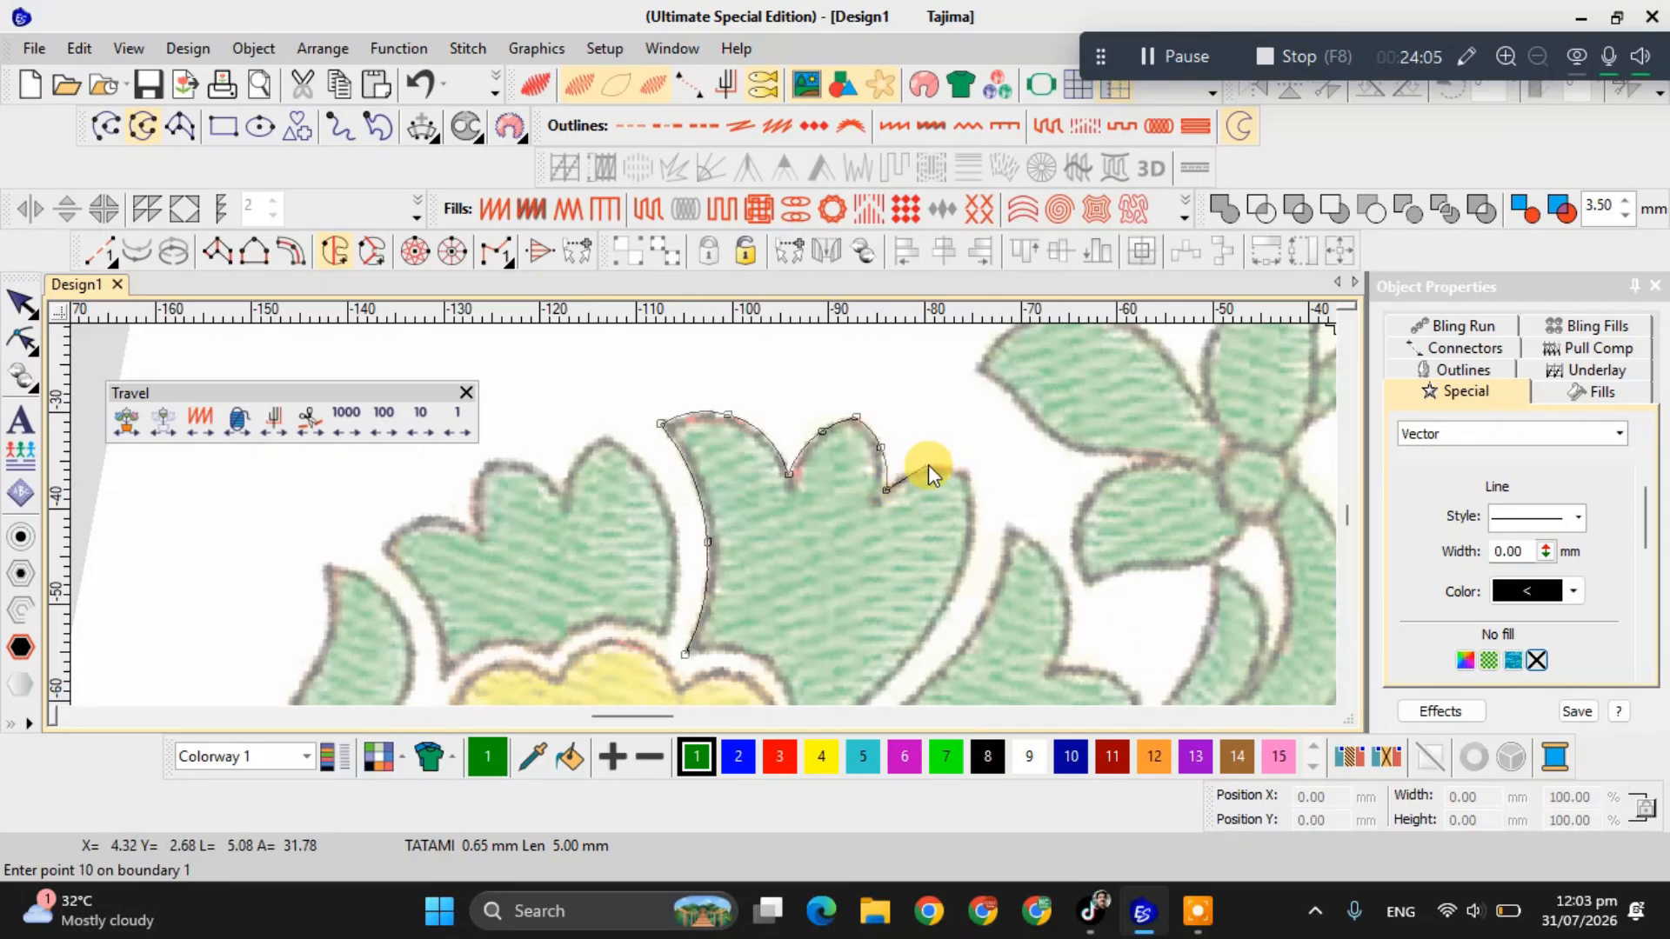
pyautogui.click(927, 465)
pyautogui.click(967, 470)
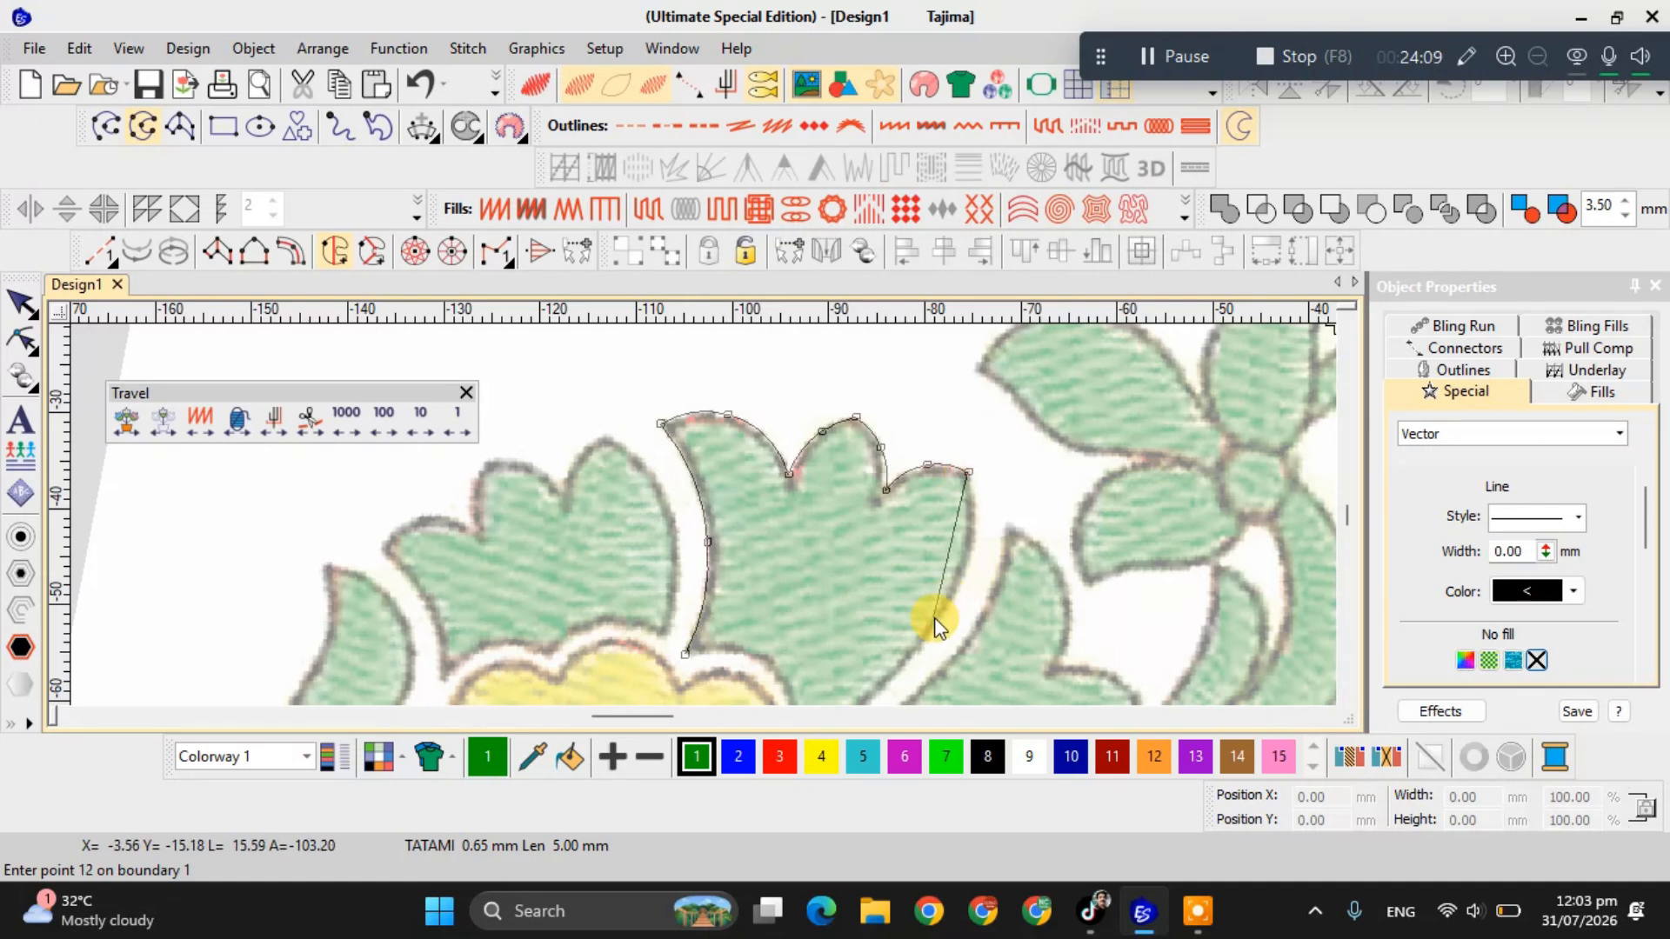
# Trace the petal's right edge, bottom tip and curved base, and complete it as a closed shape with an entry point.
pyautogui.scroll(-1, 870, 679)
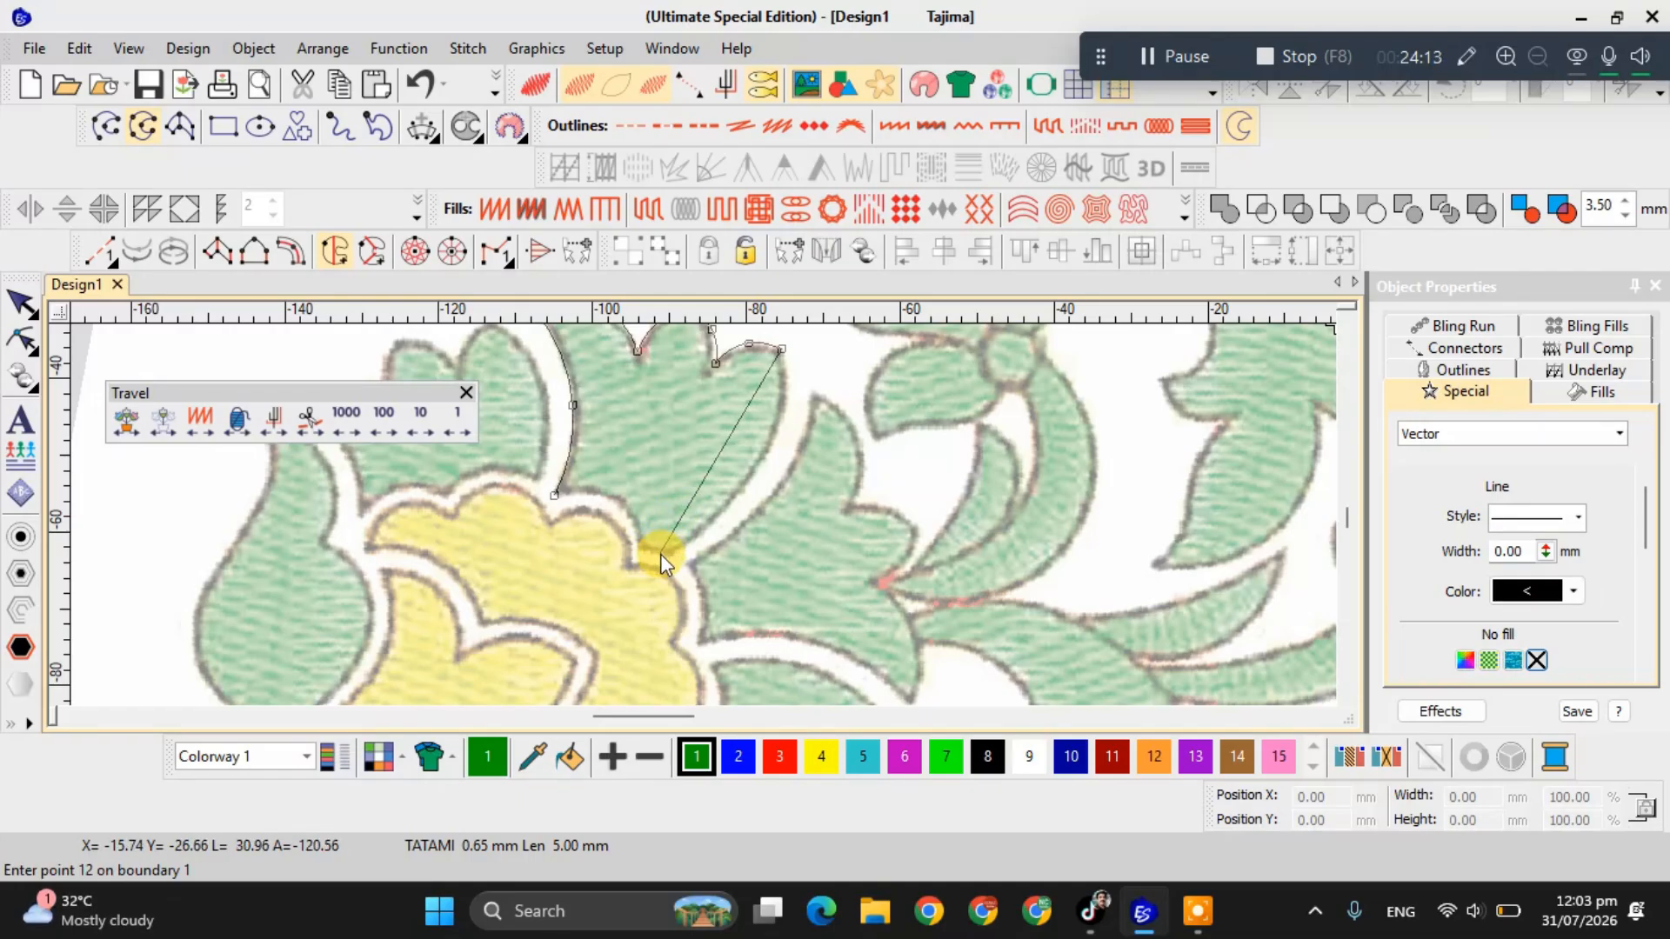
pyautogui.click(776, 417)
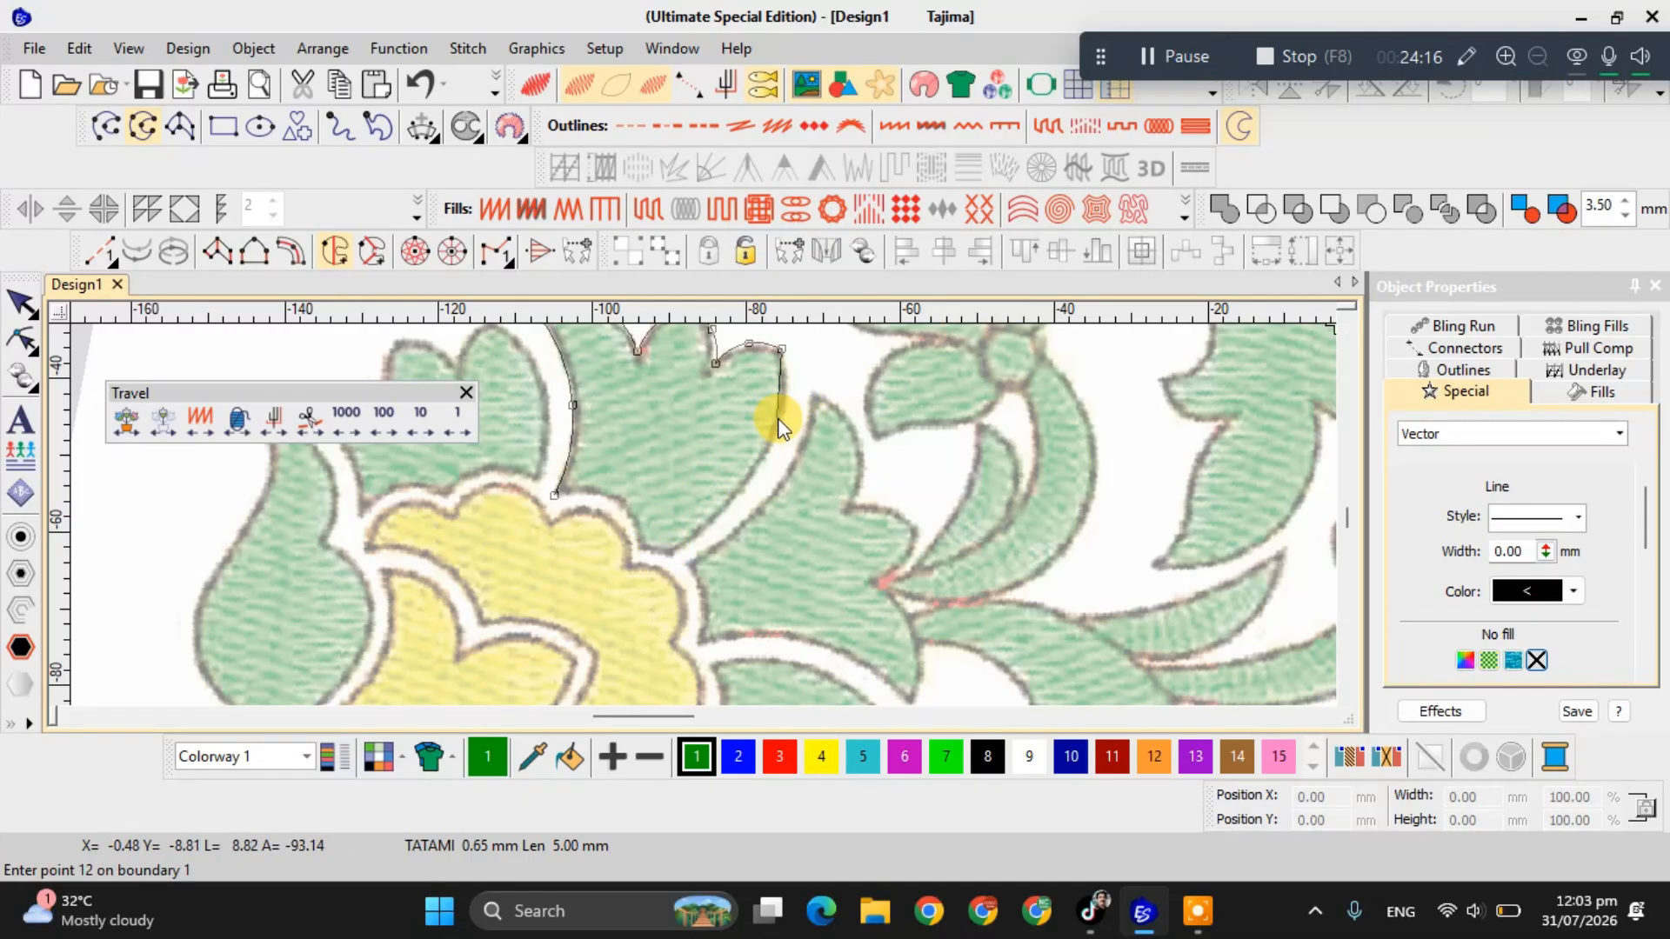
pyautogui.click(738, 492)
pyautogui.click(671, 560)
pyautogui.click(637, 548)
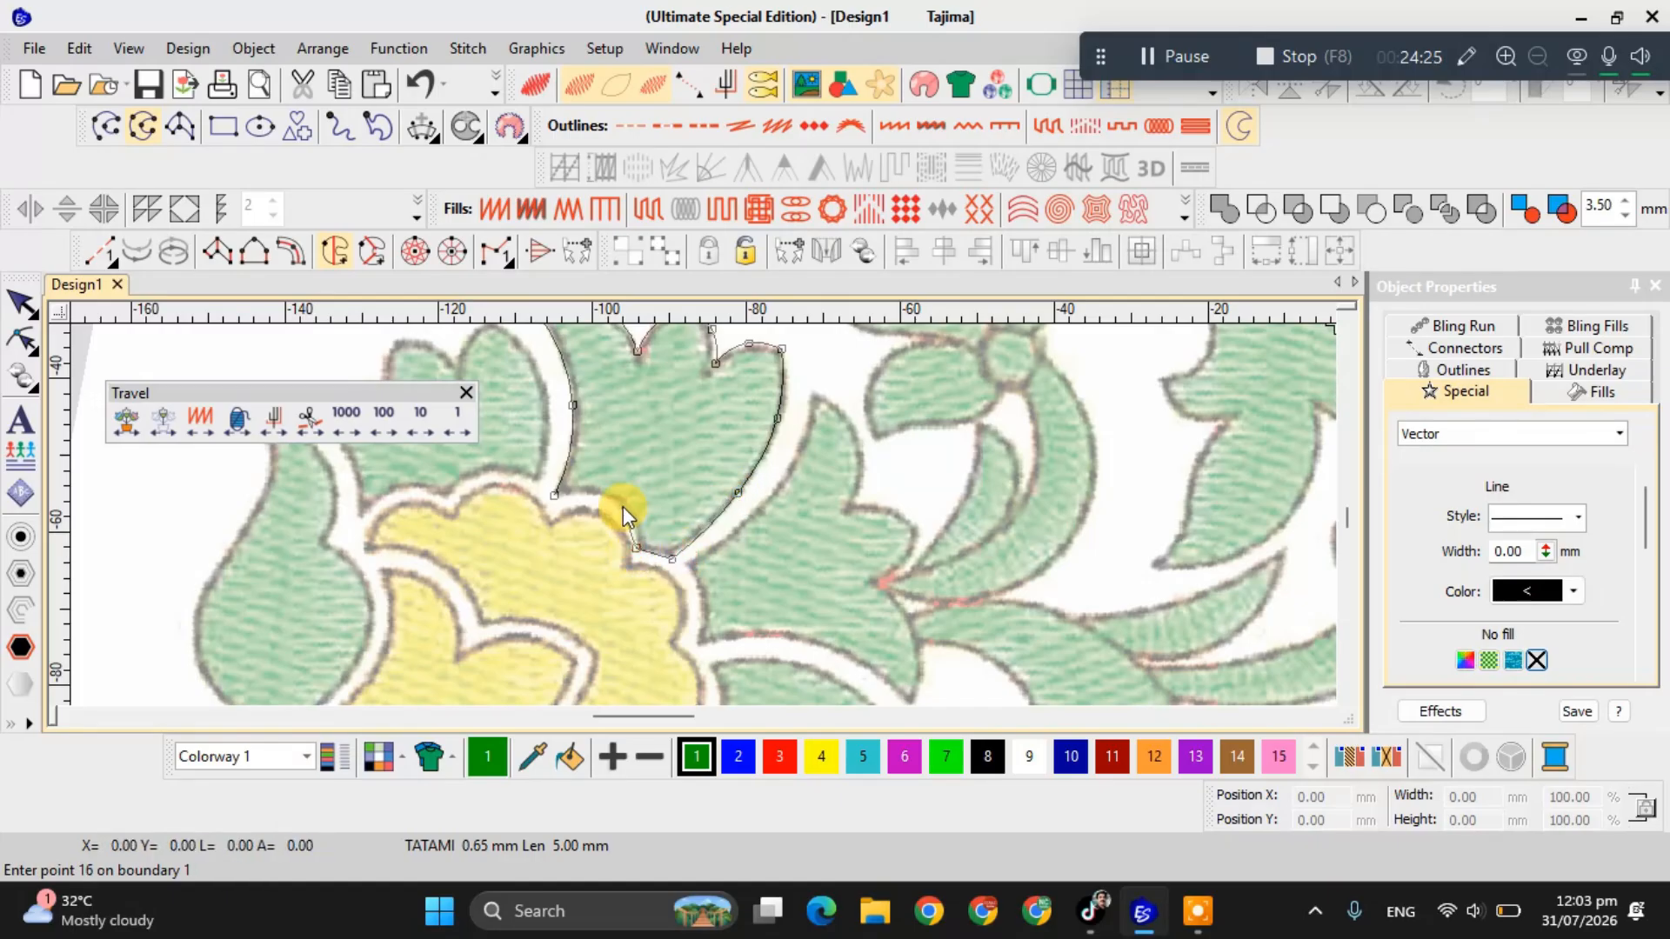
pyautogui.click(614, 497)
pyautogui.press('Return')
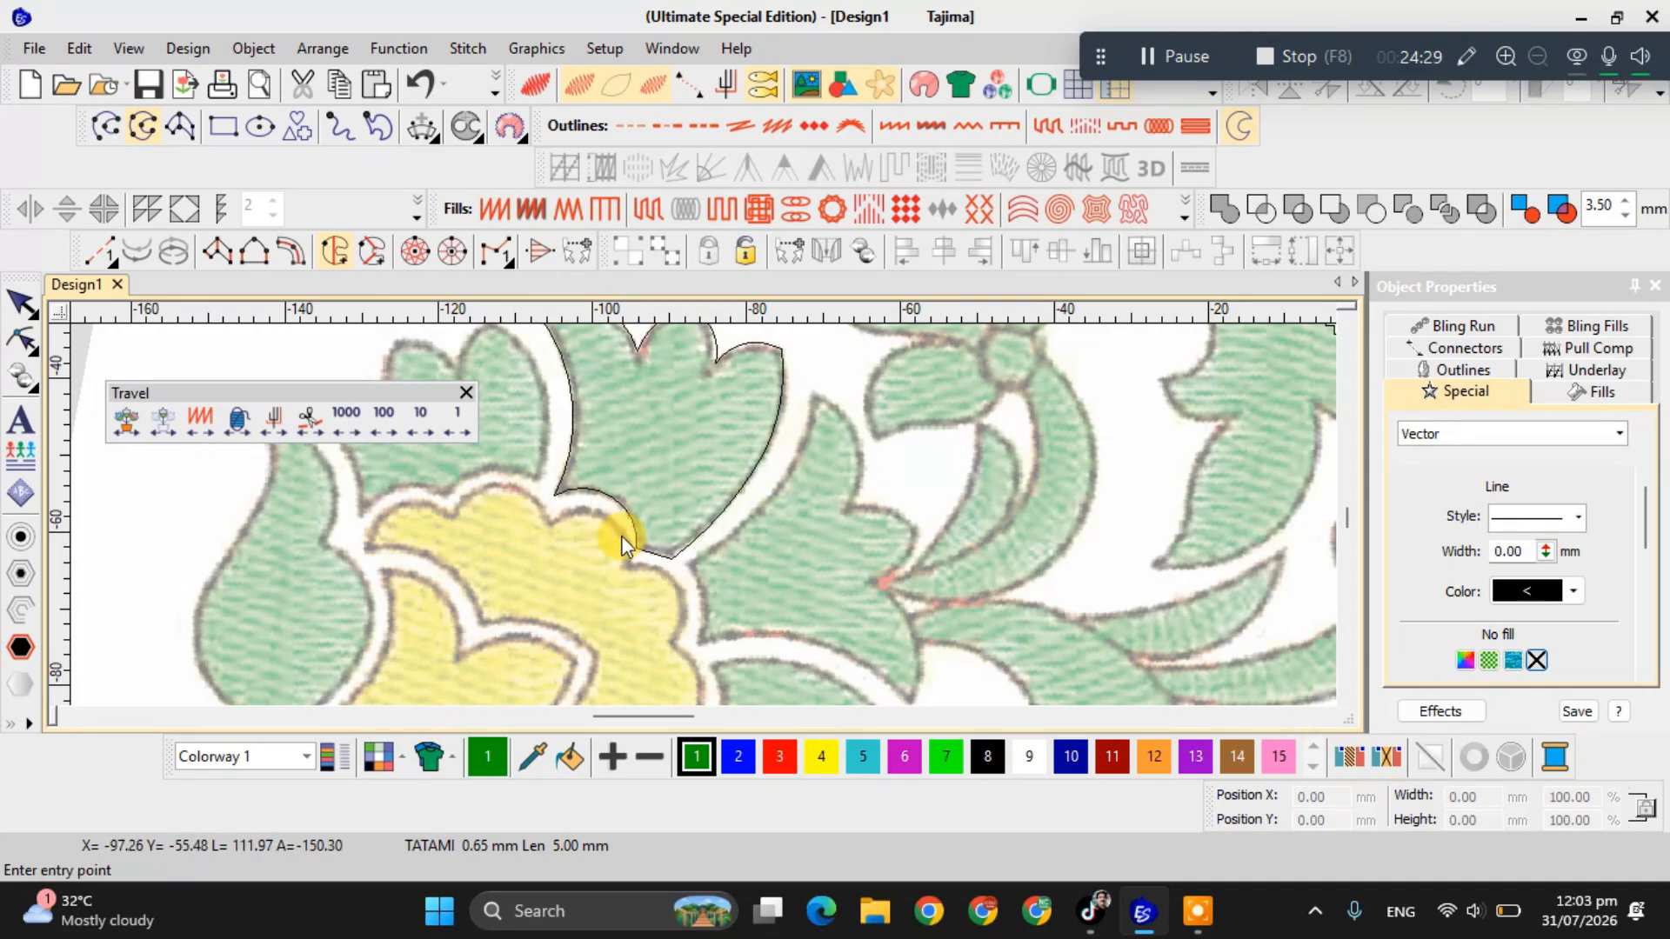
pyautogui.click(623, 545)
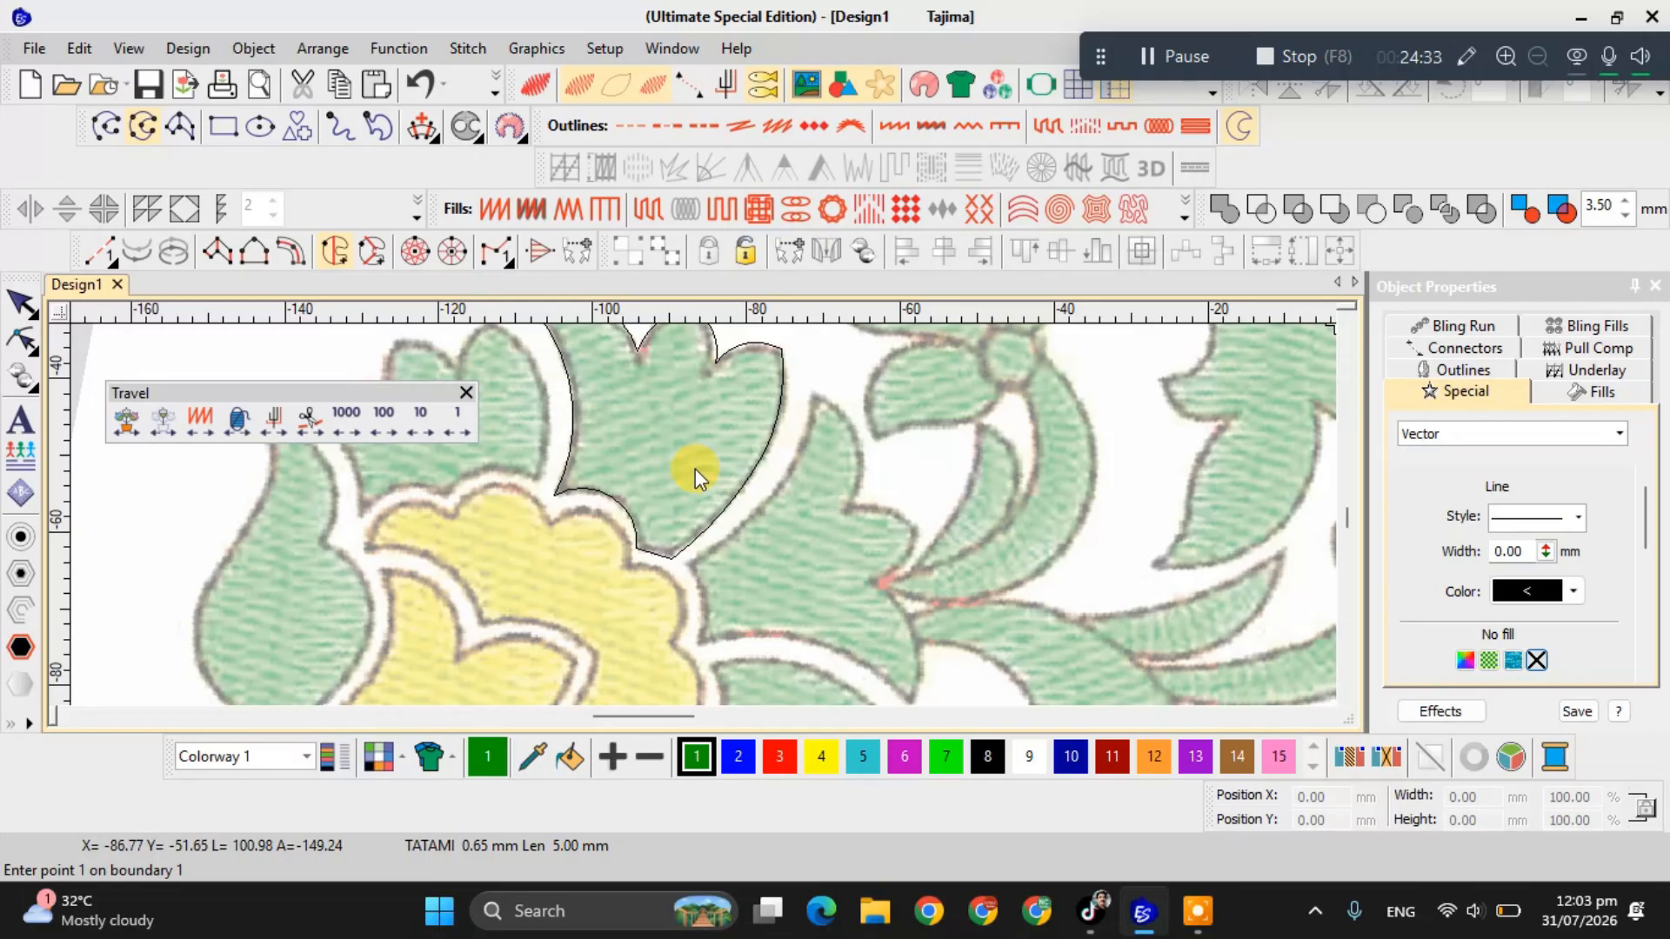
# Reshape the right edge of the traced petal by adjusting its two curve points to follow the artwork.
pyautogui.scroll(1, 701, 520)
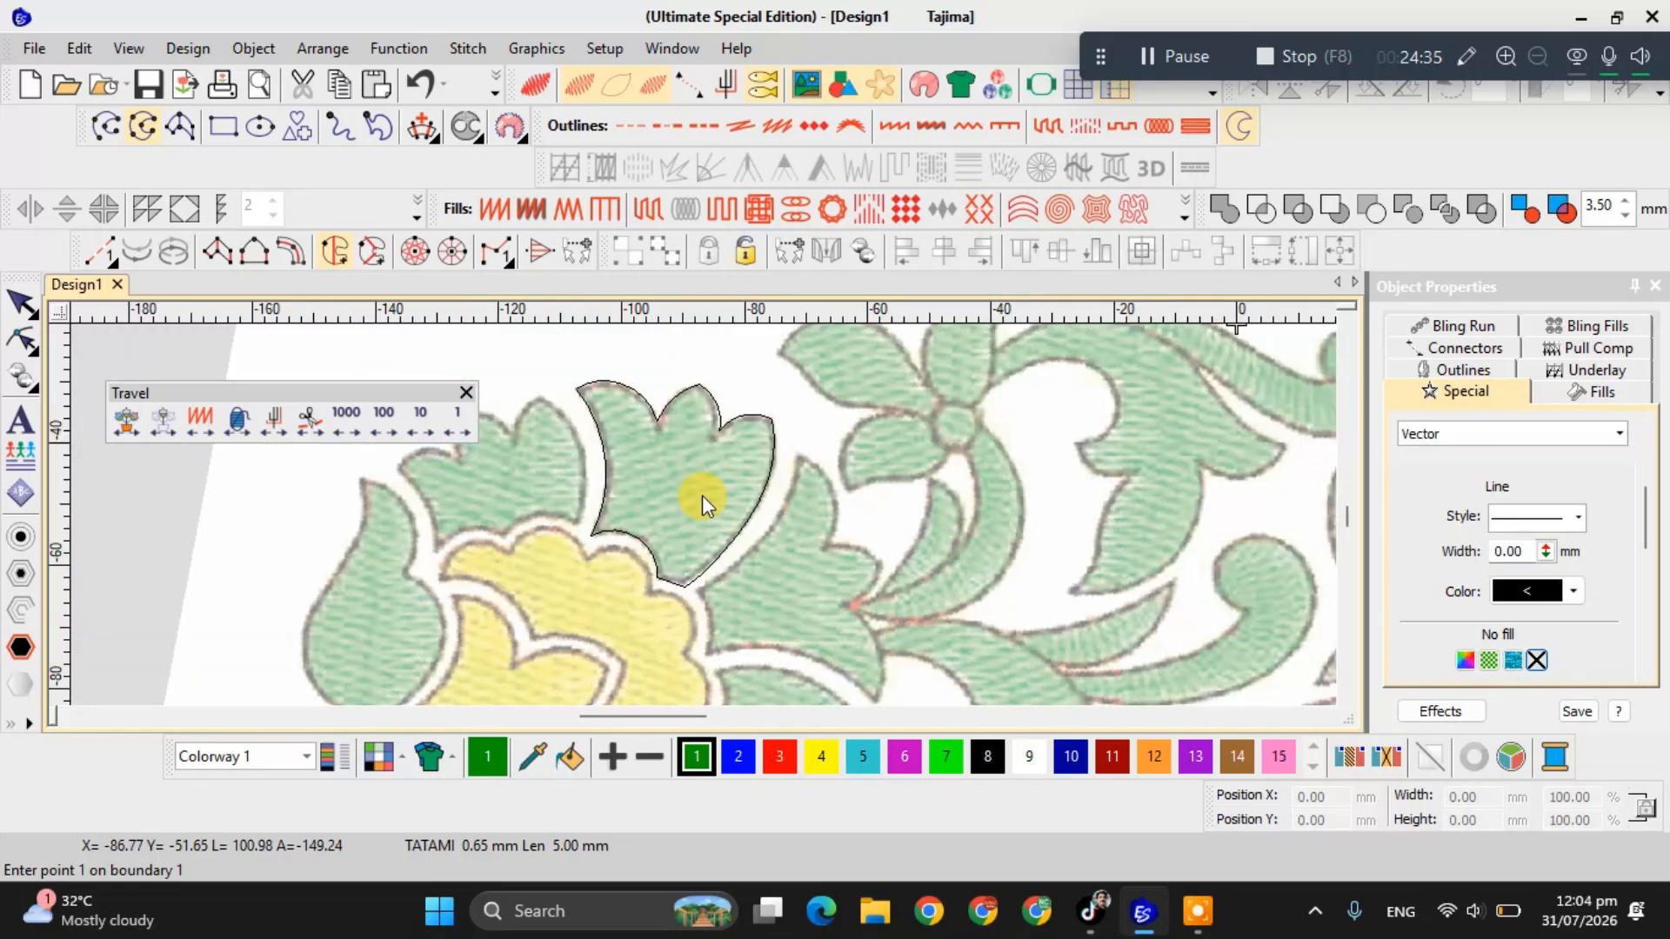
pyautogui.scroll(1, 701, 494)
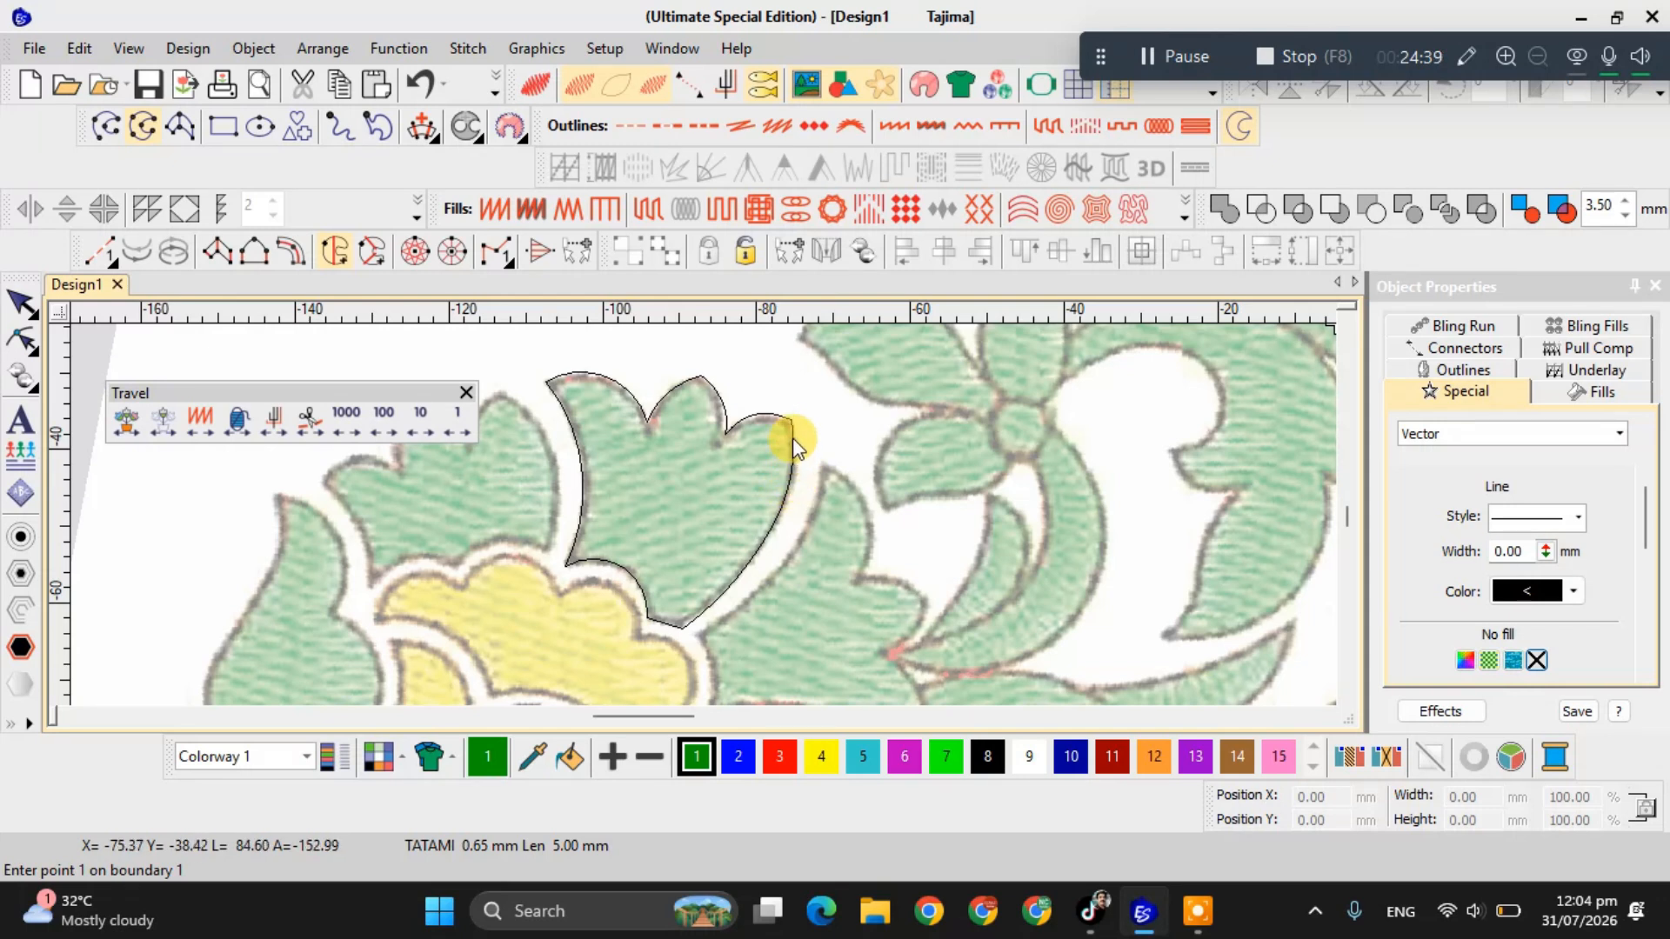
pyautogui.press('d')
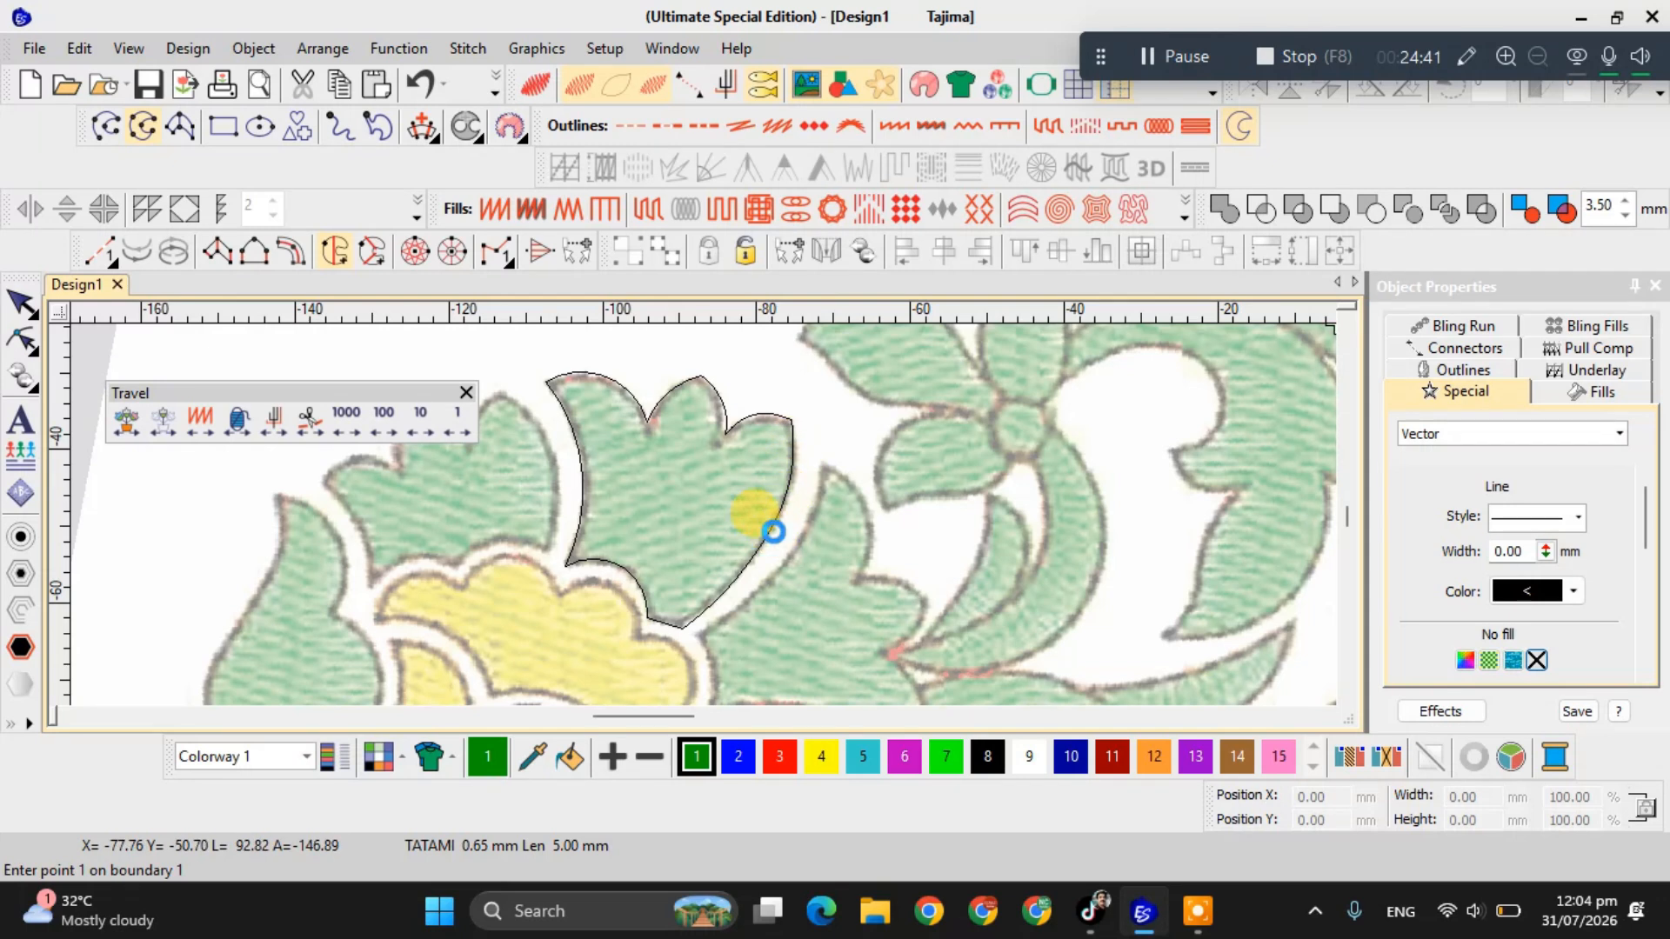
pyautogui.press('d')
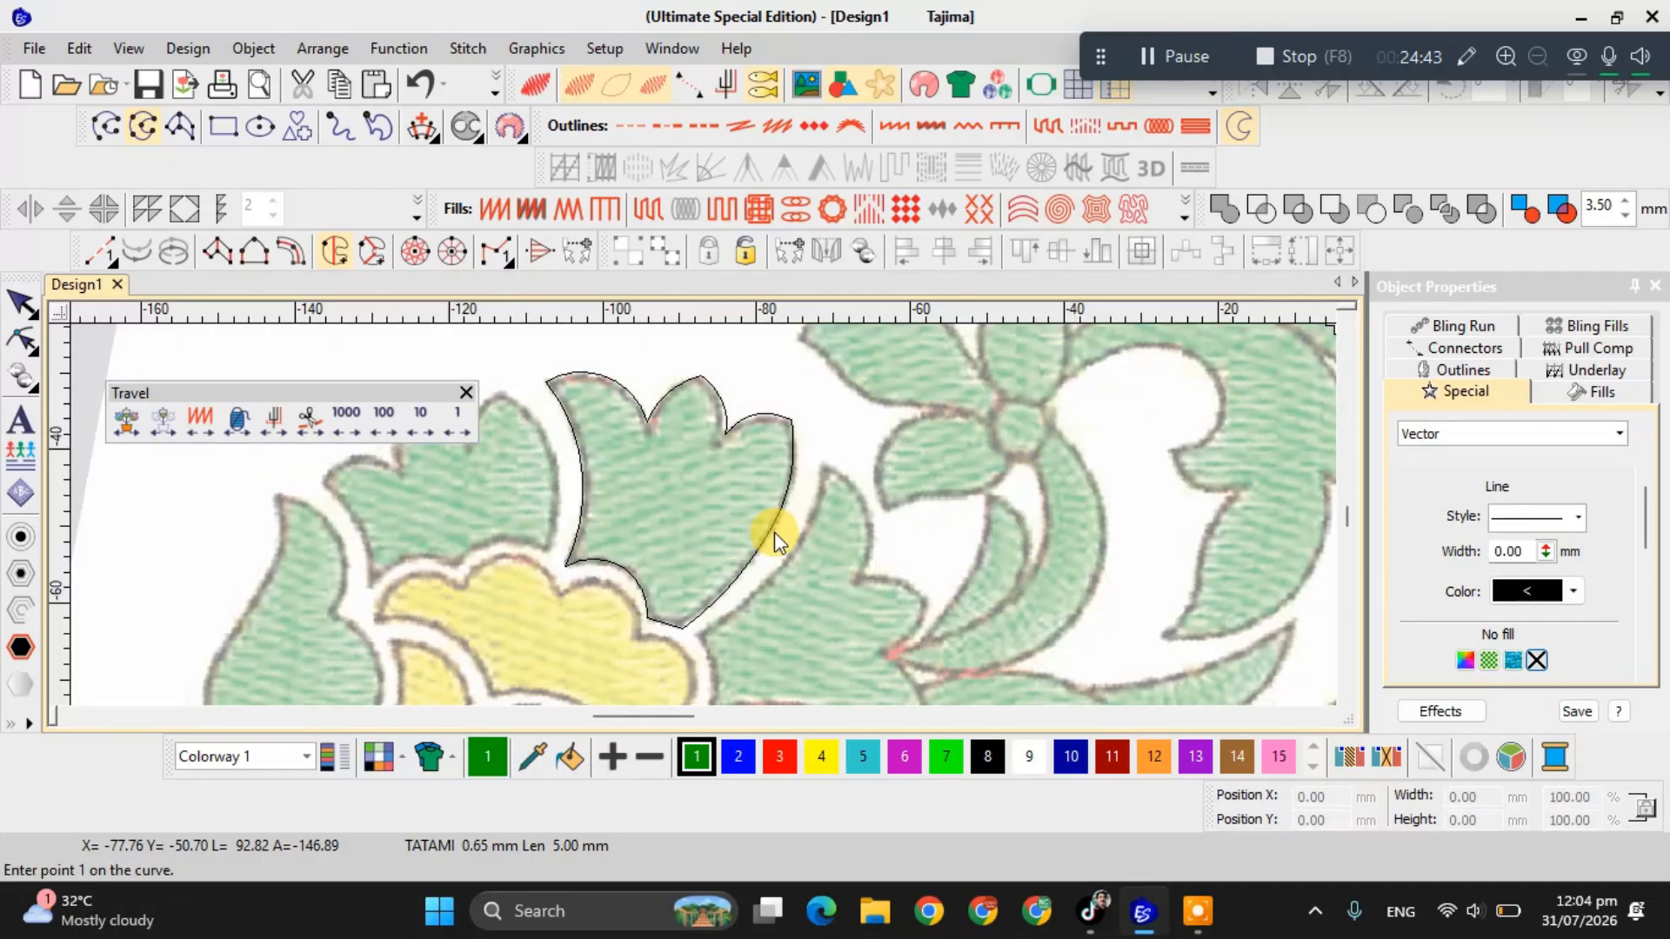
pyautogui.press('Escape')
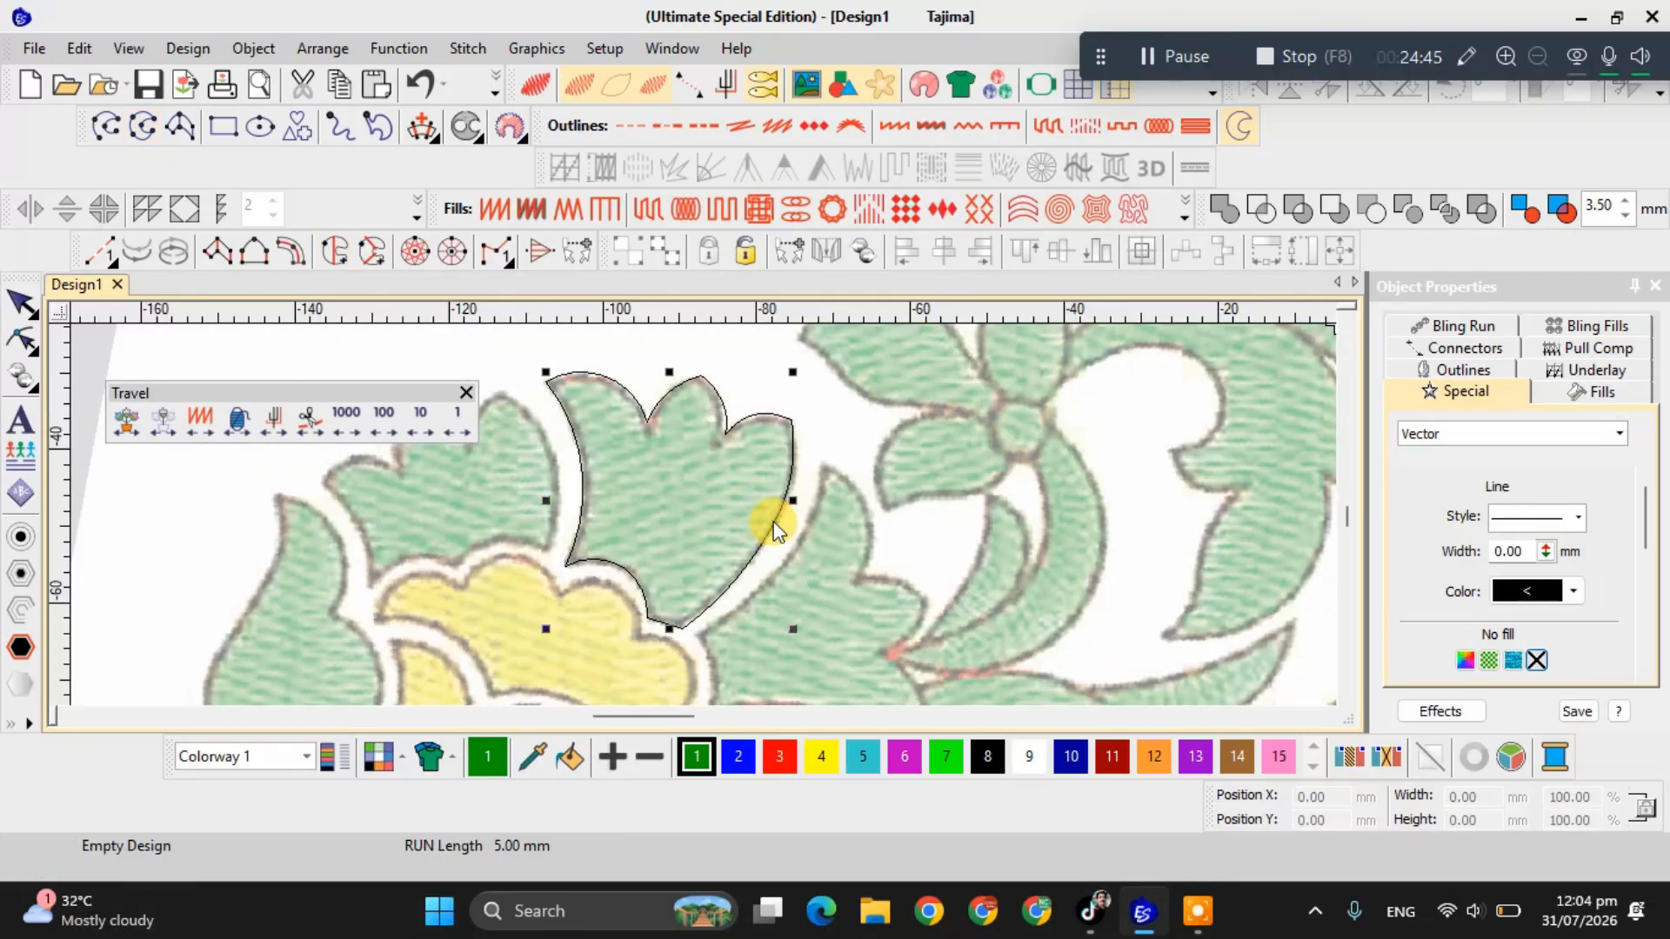
pyautogui.press('h')
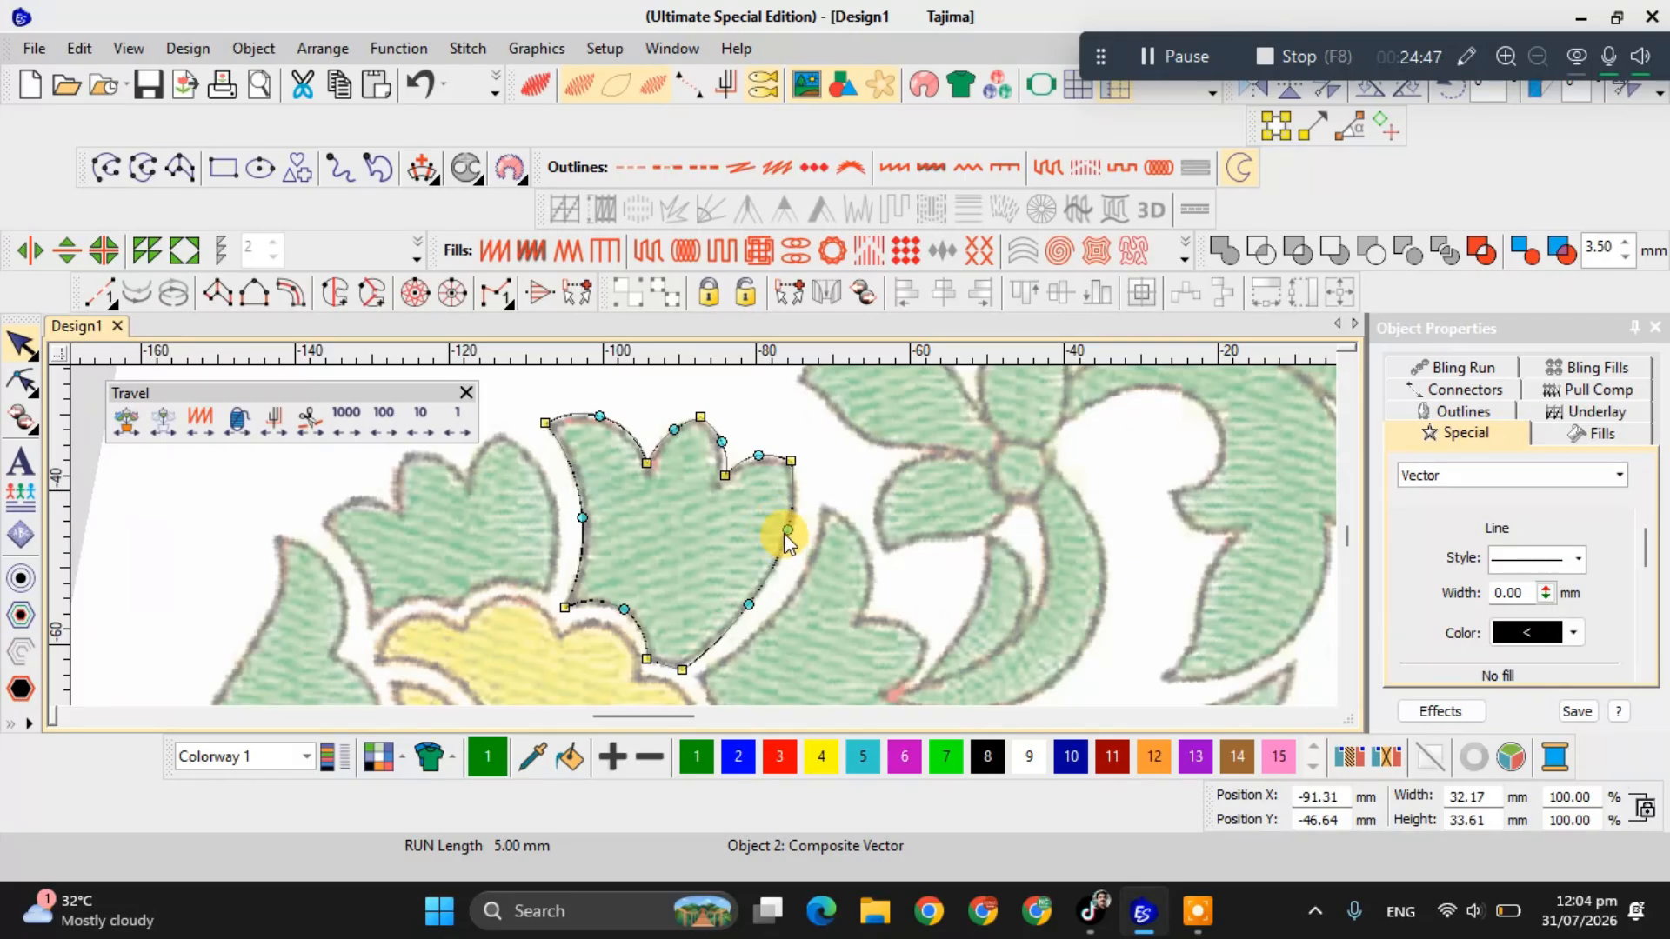
pyautogui.click(790, 527)
pyautogui.click(751, 603)
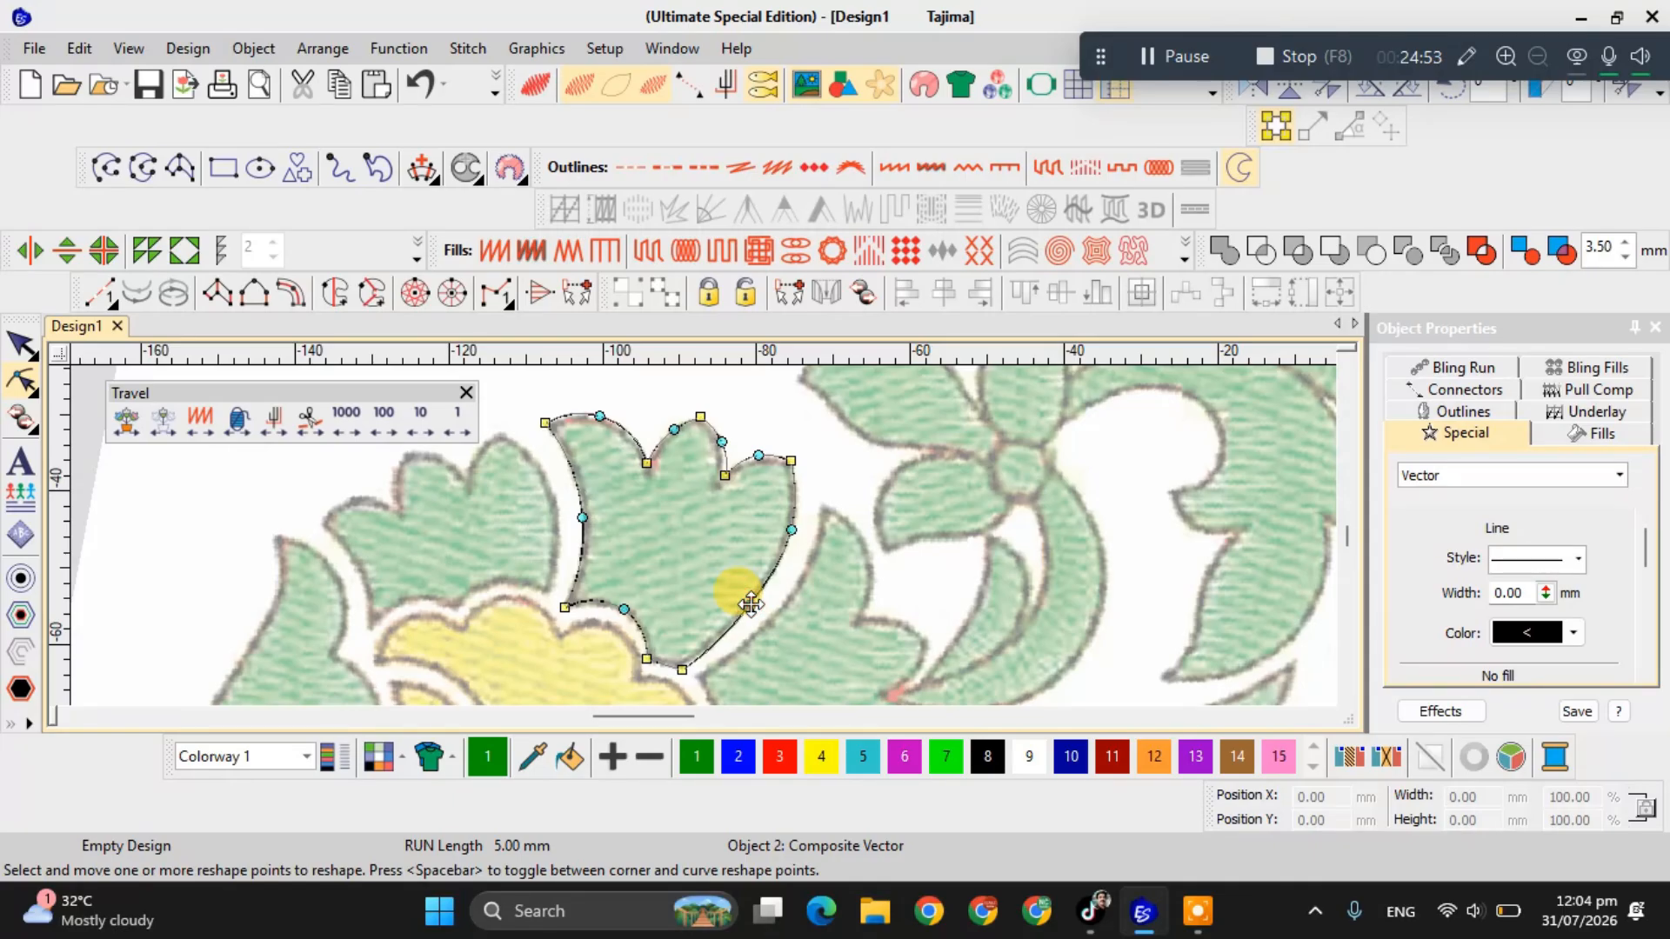
pyautogui.press('Escape')
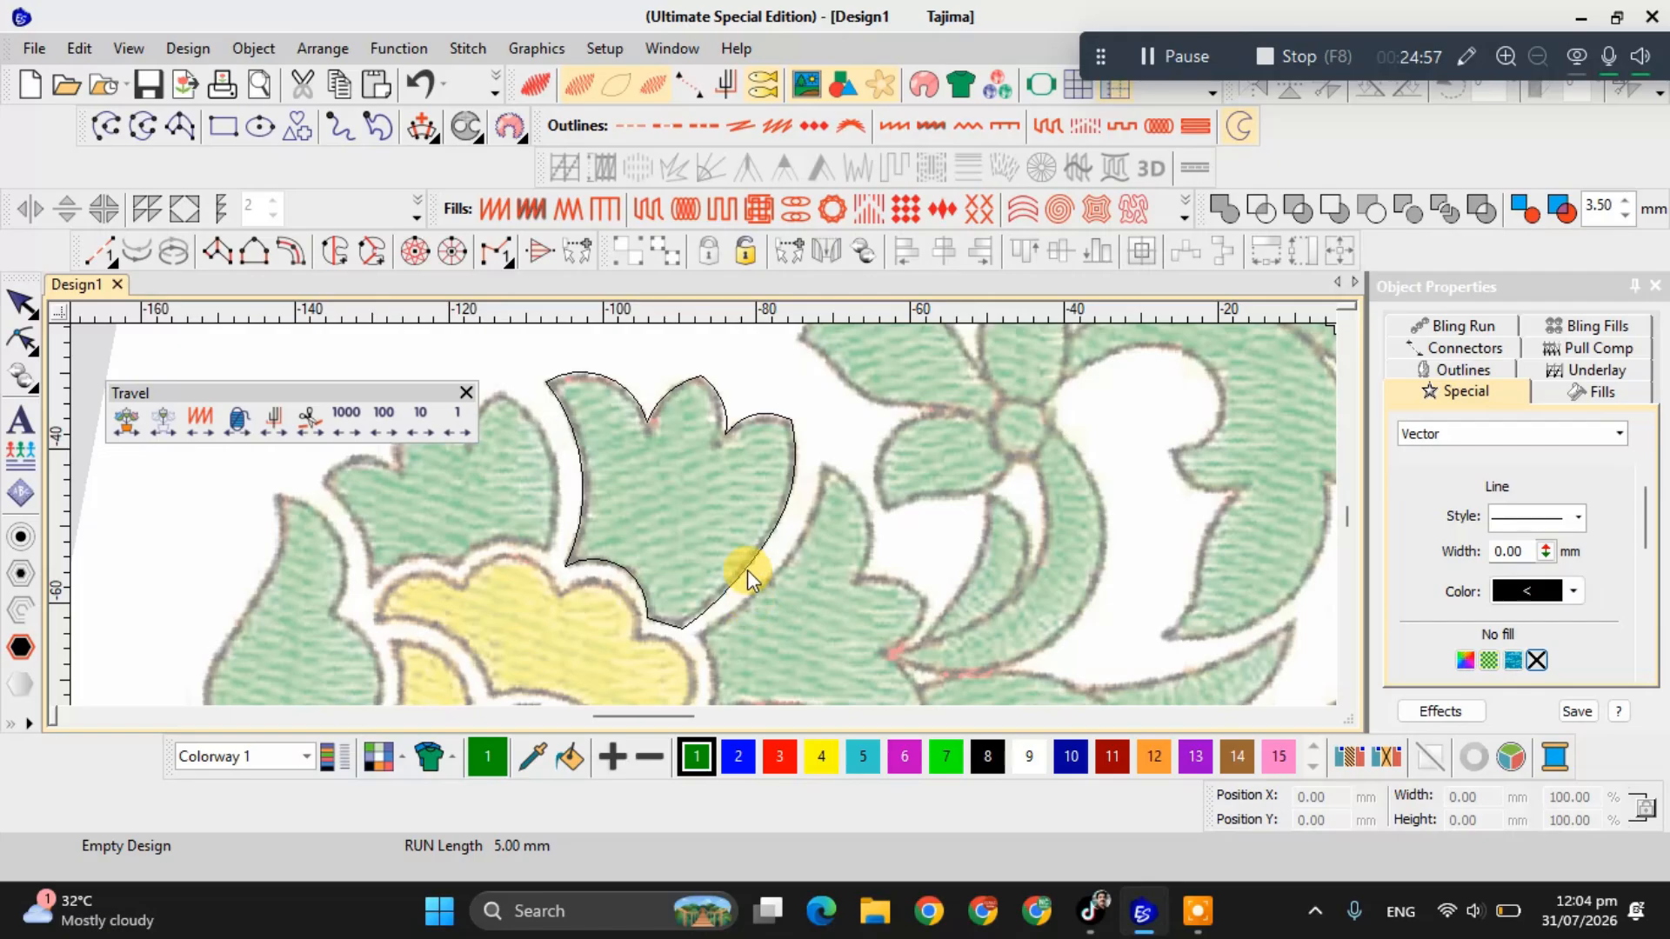
# Start a new closed shape at the lower tip of the small curved leaf to the right of the flower.
pyautogui.scroll(-1, 732, 561)
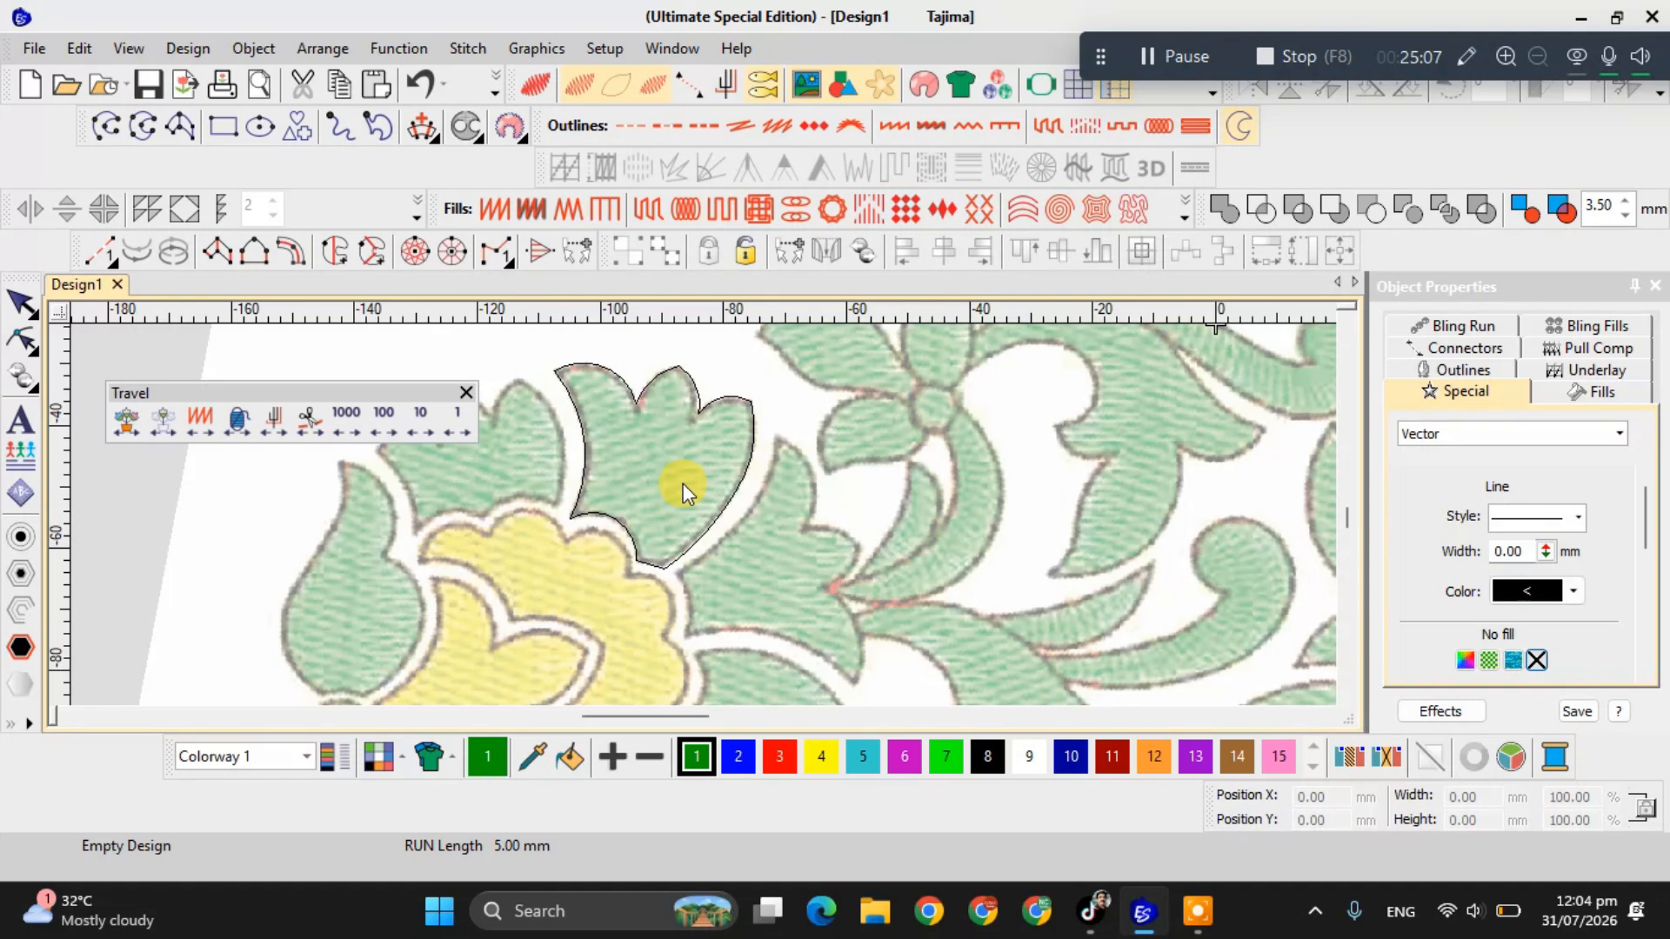
pyautogui.scroll(-1, 681, 483)
pyautogui.scroll(-1, 701, 522)
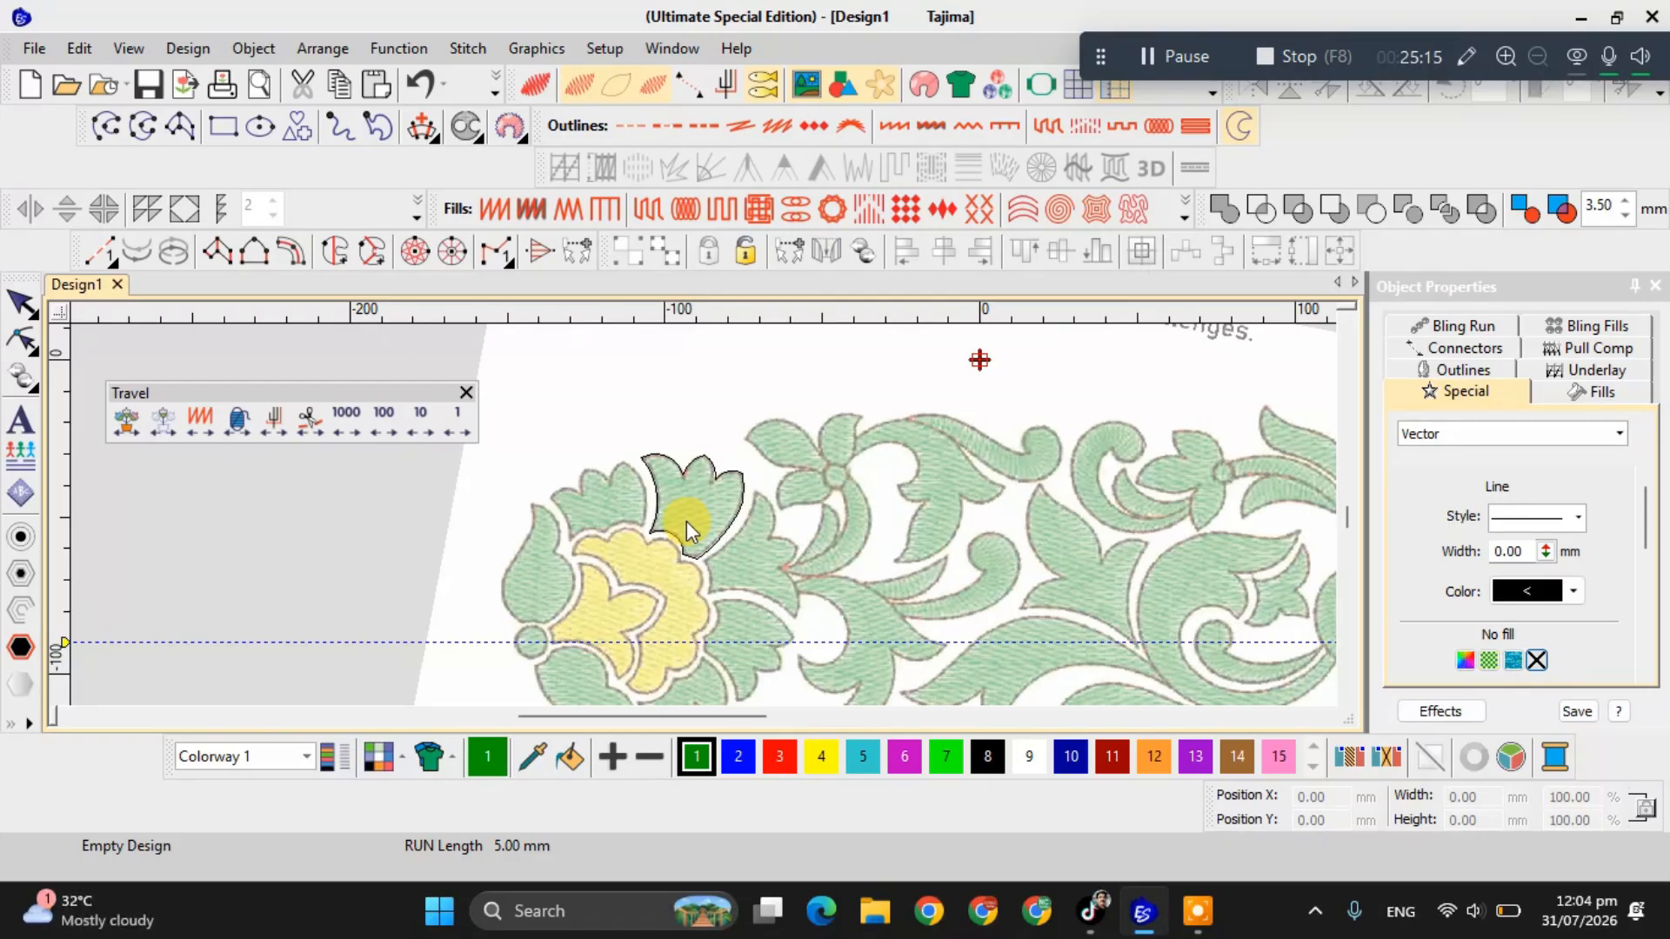
pyautogui.scroll(3, 689, 528)
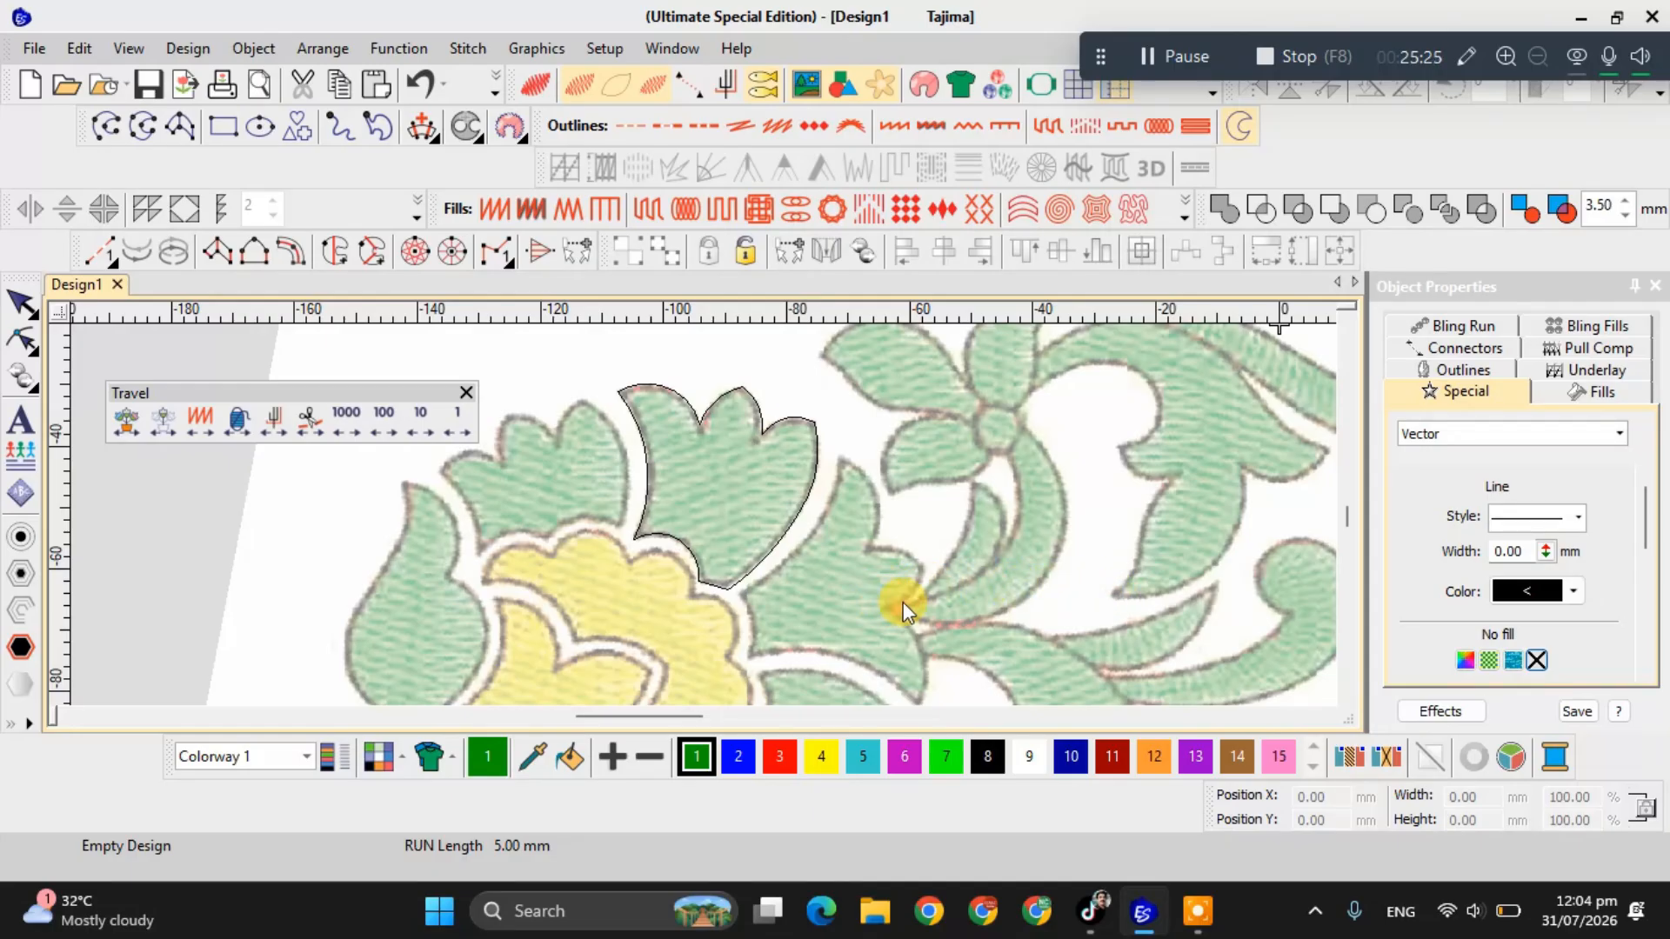
pyautogui.scroll(1, 911, 609)
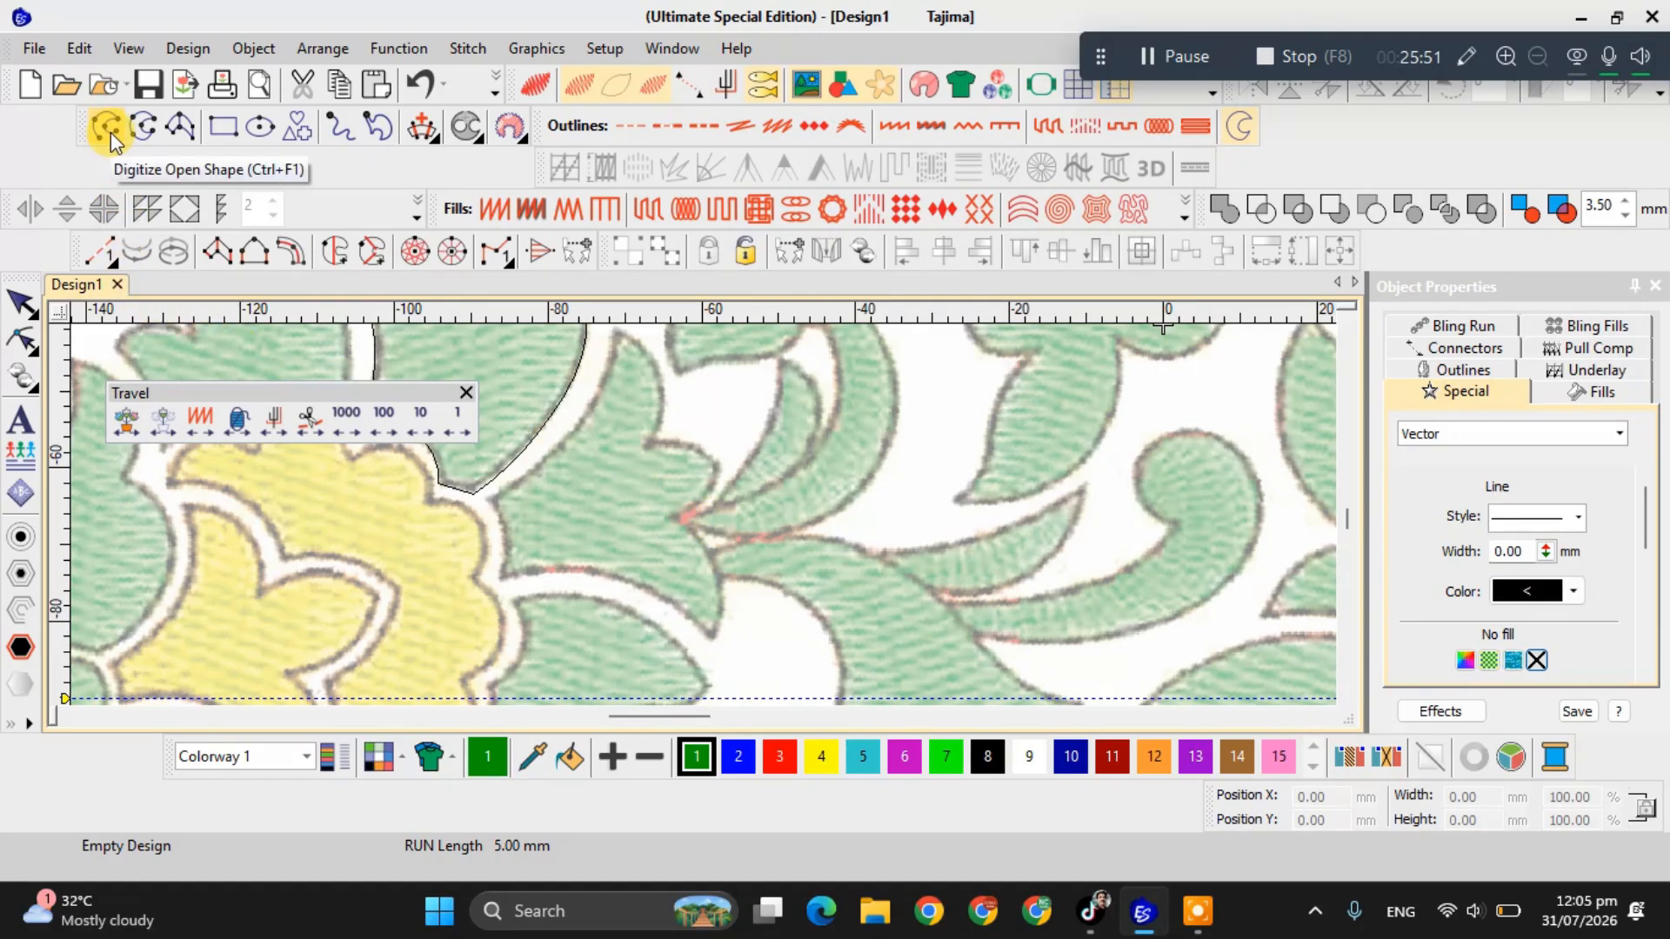
pyautogui.click(141, 126)
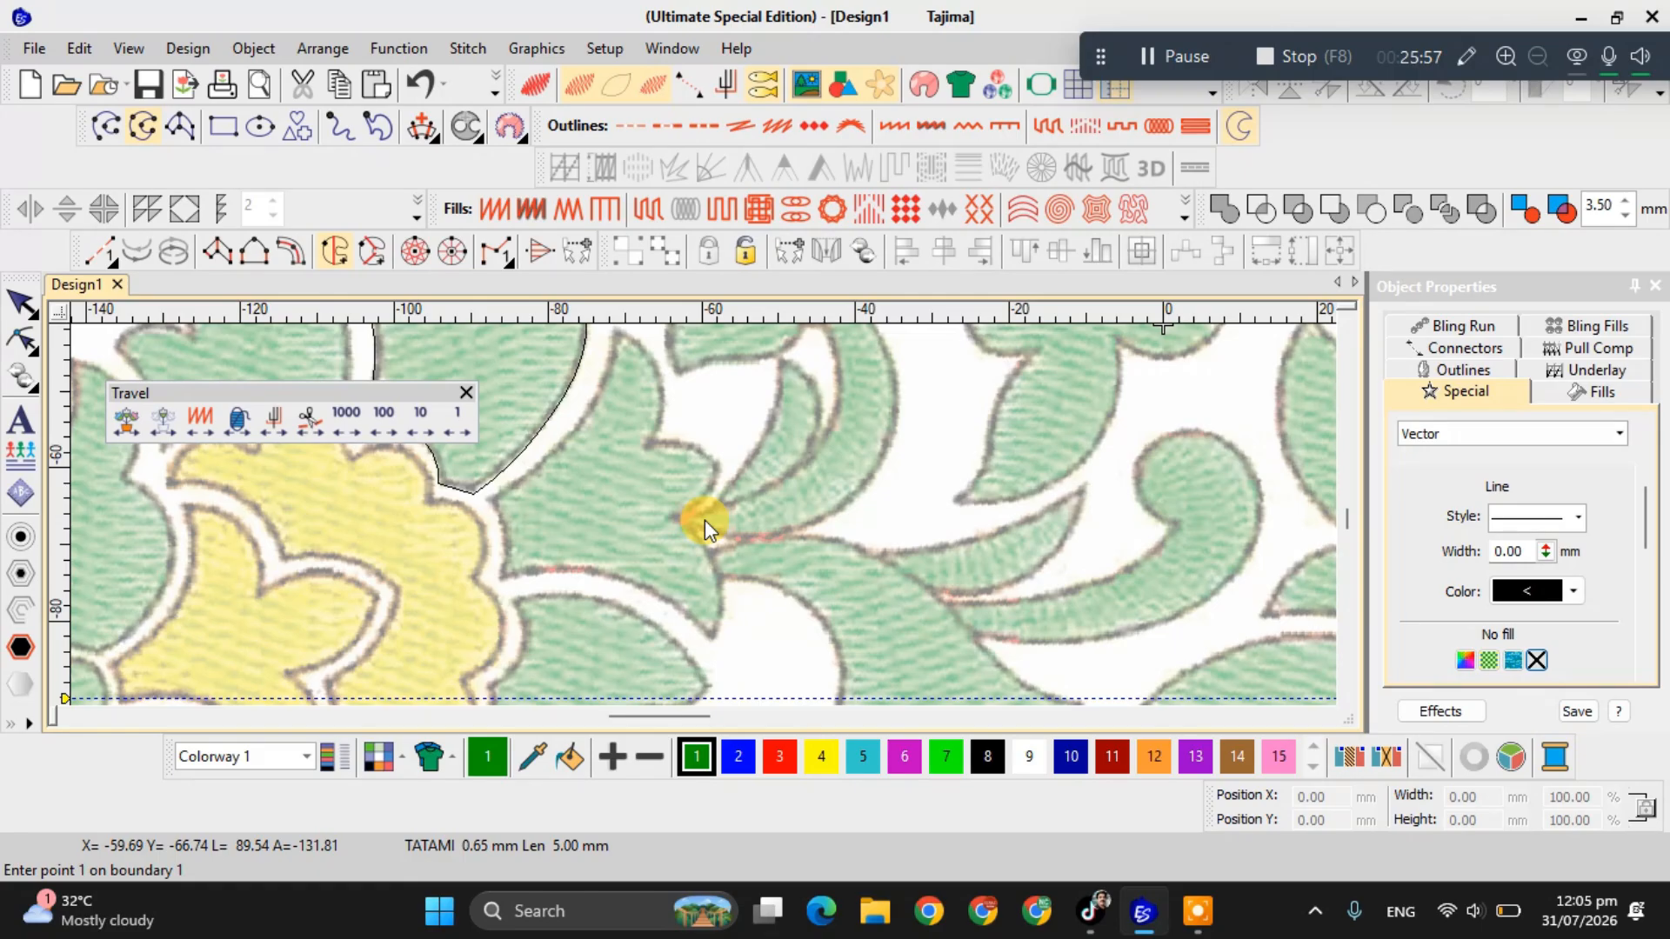
pyautogui.click(704, 519)
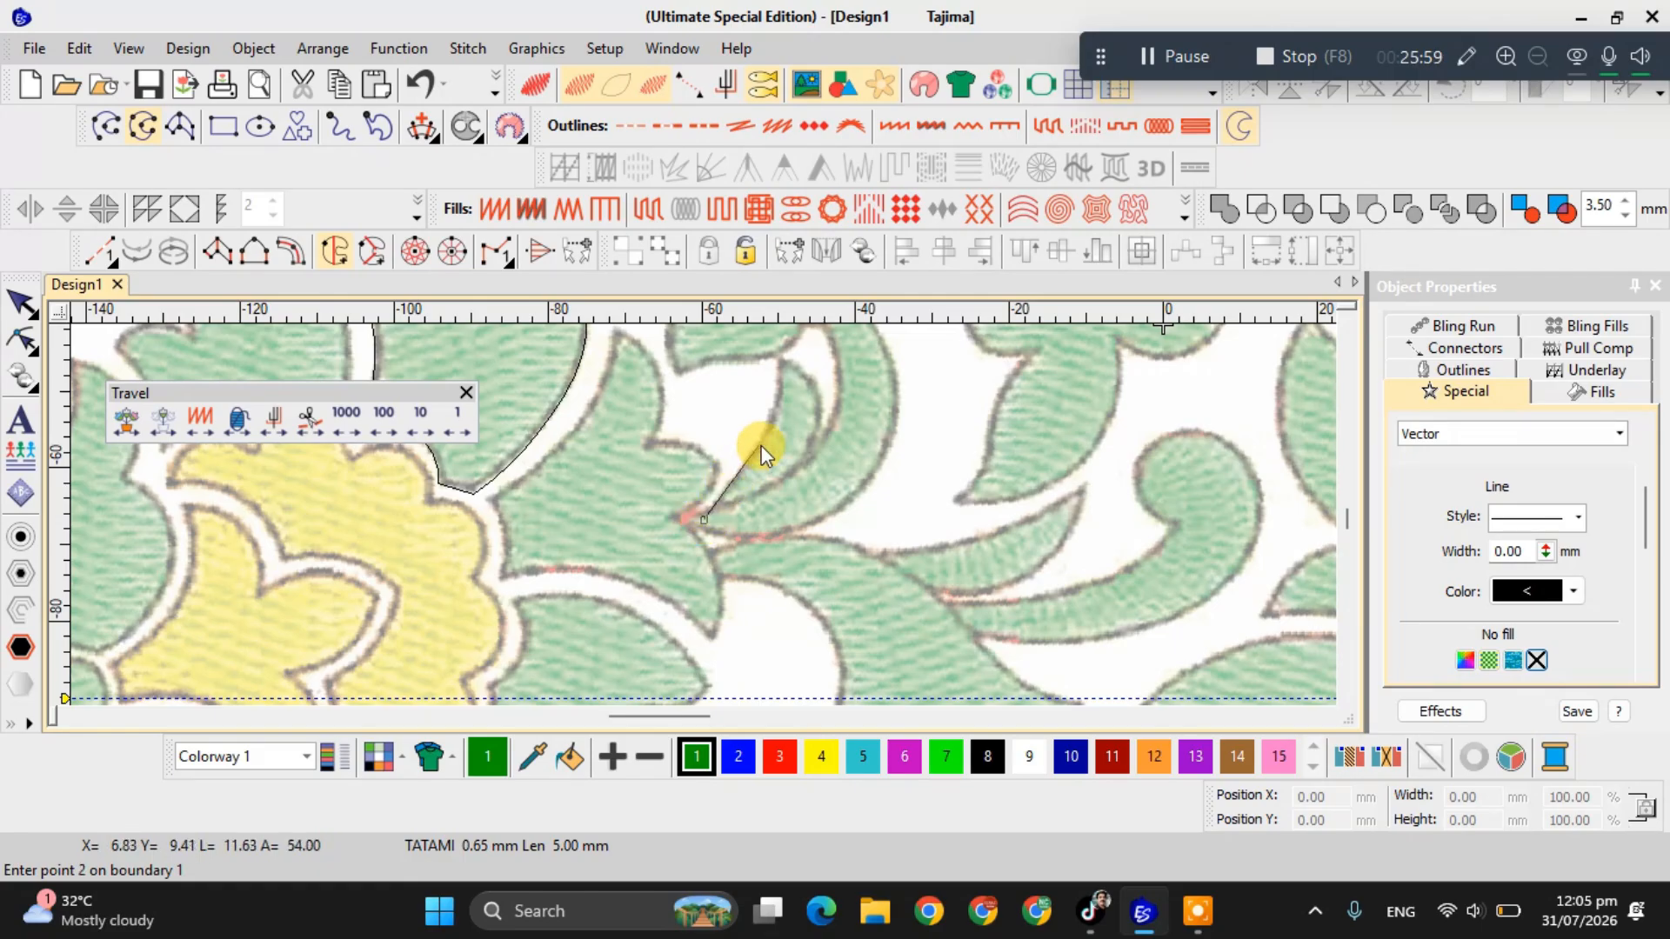
pyautogui.click(773, 416)
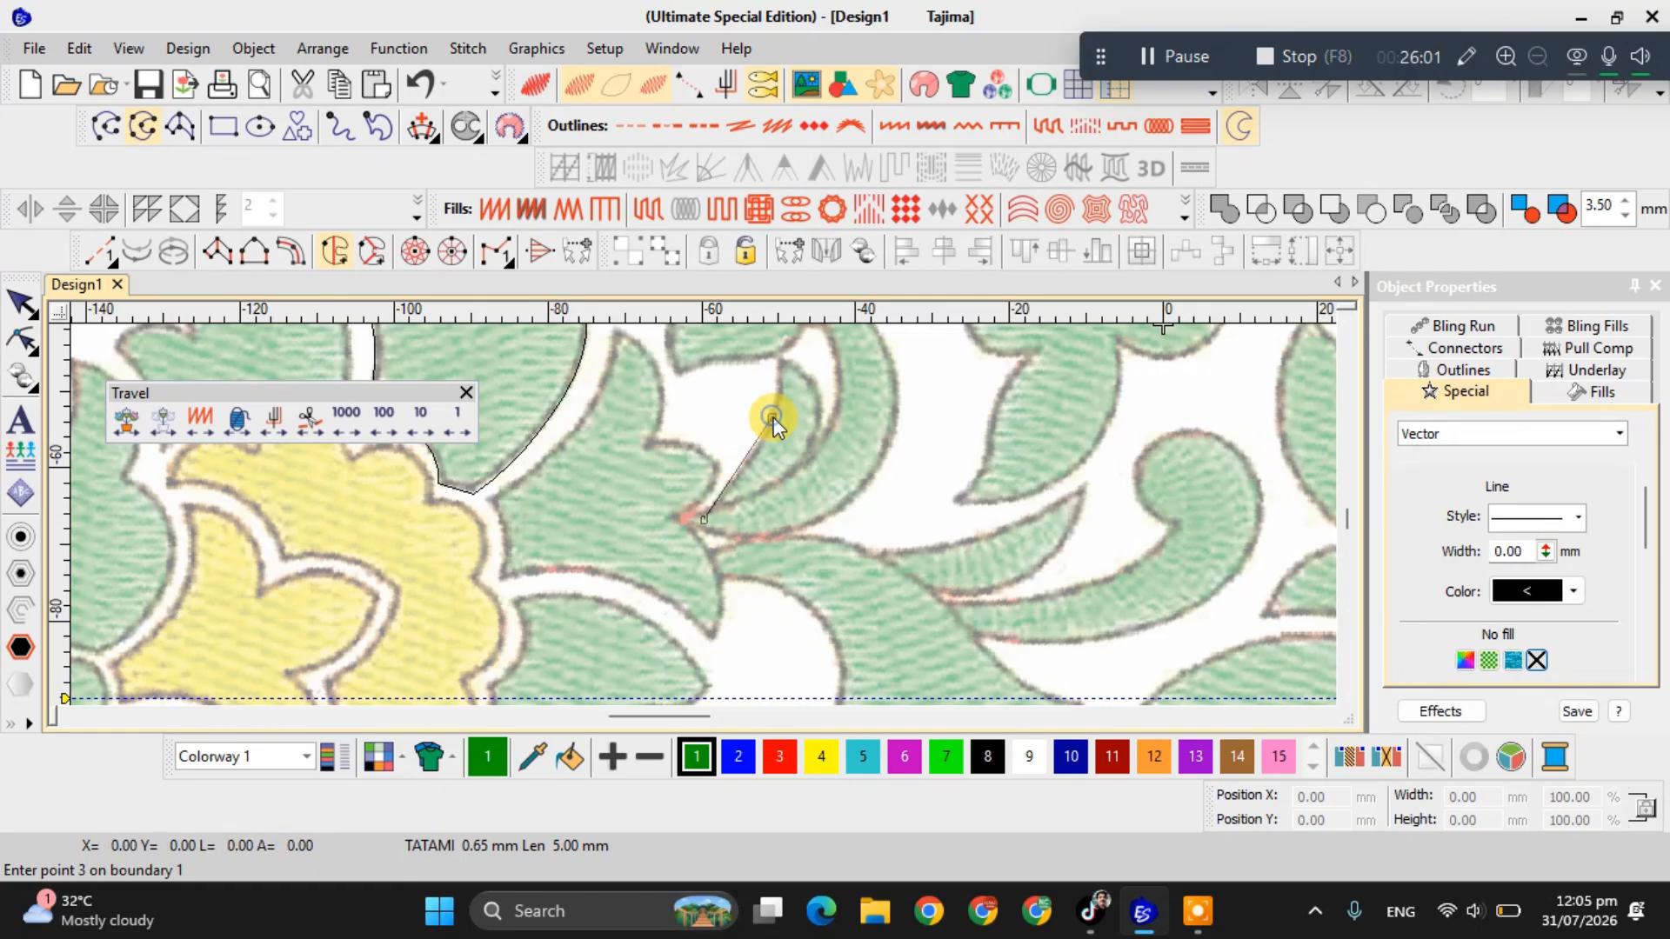
pyautogui.click(780, 359)
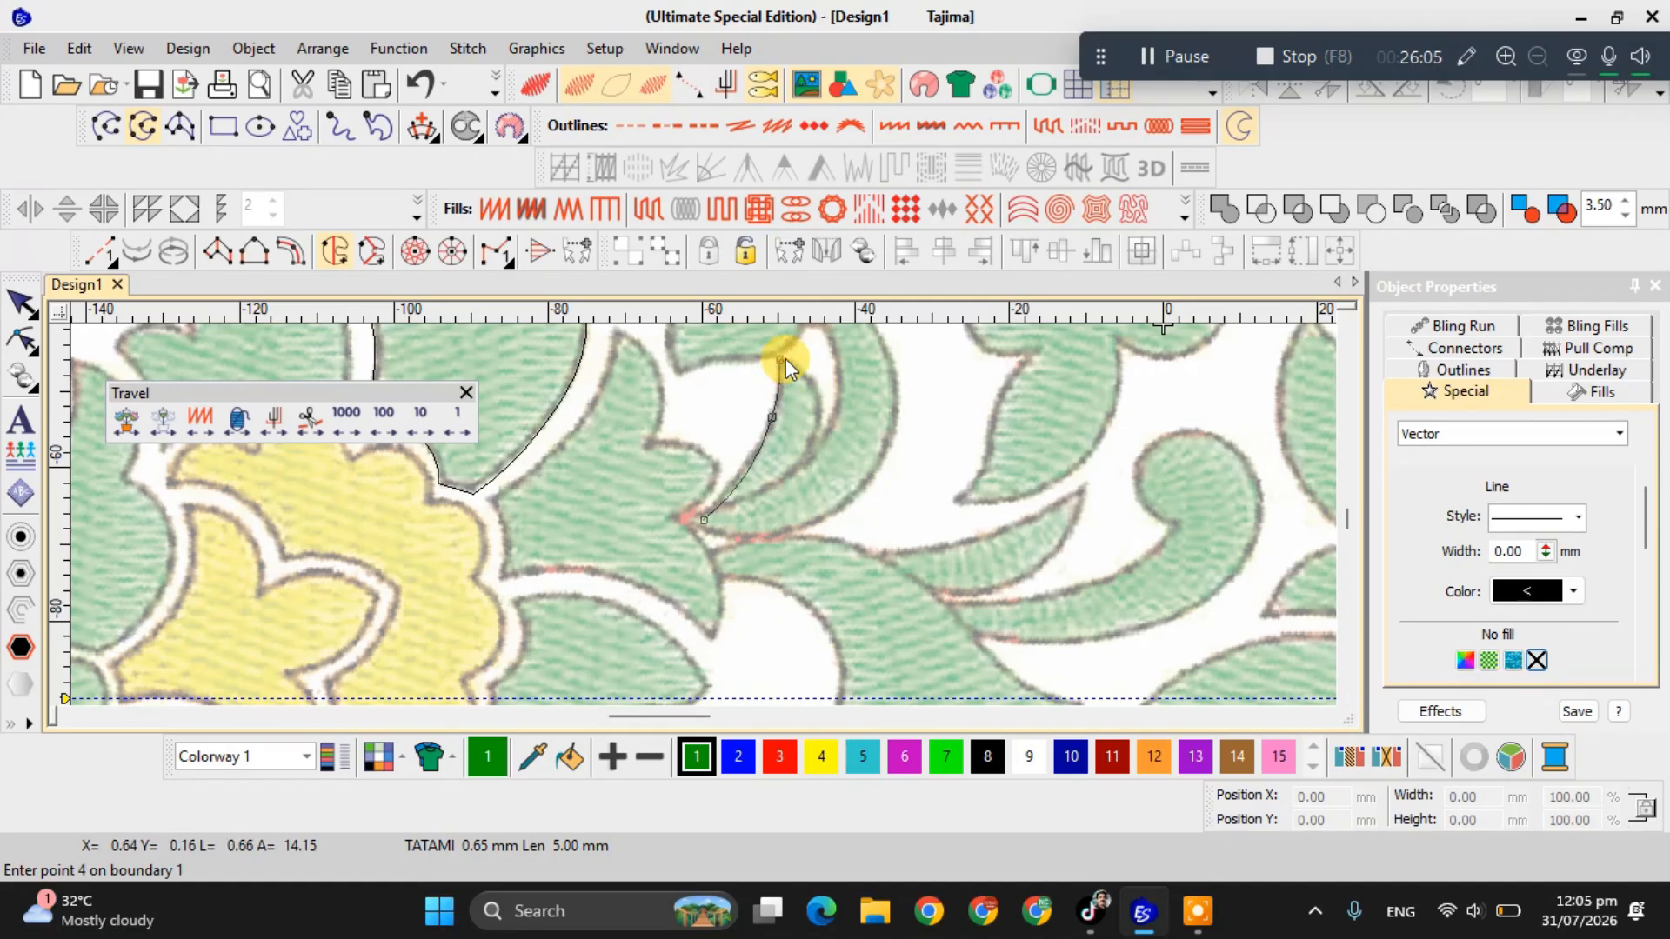
pyautogui.press('BackSpace')
pyautogui.press('BackSpace')
# Trace the small leaf's inner edge, top tip and outer edge, and complete the closed shape with an entry point at its lower tip.
pyautogui.click(748, 461)
pyautogui.click(774, 402)
pyautogui.click(780, 358)
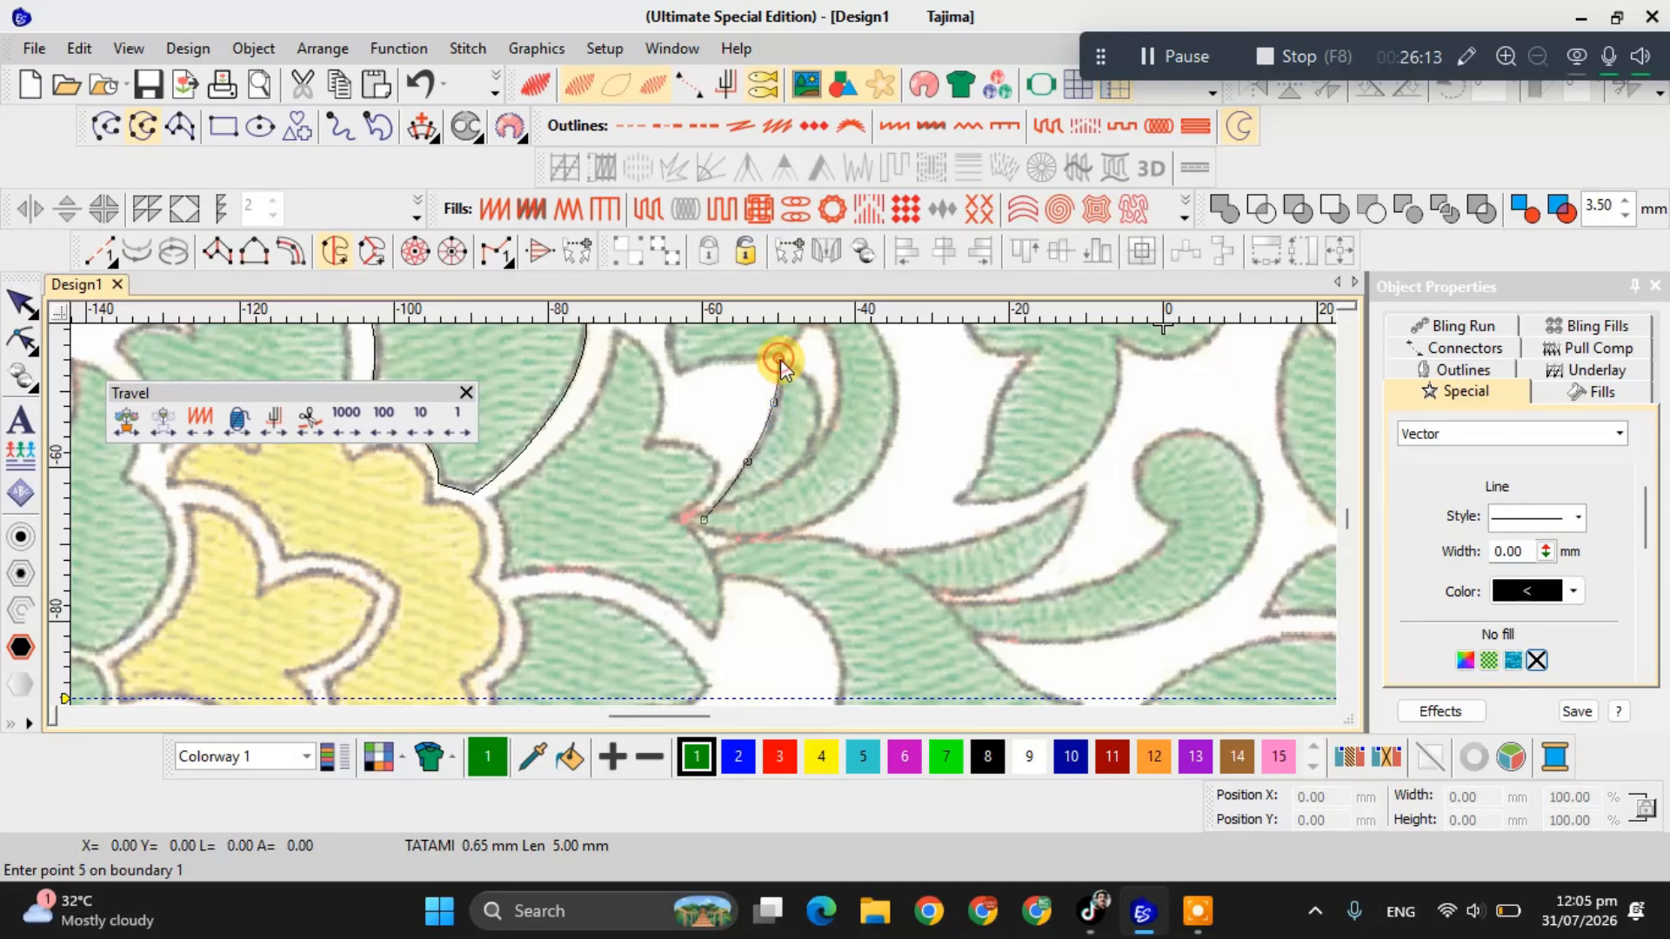
pyautogui.click(819, 393)
pyautogui.click(801, 462)
pyautogui.press('Return')
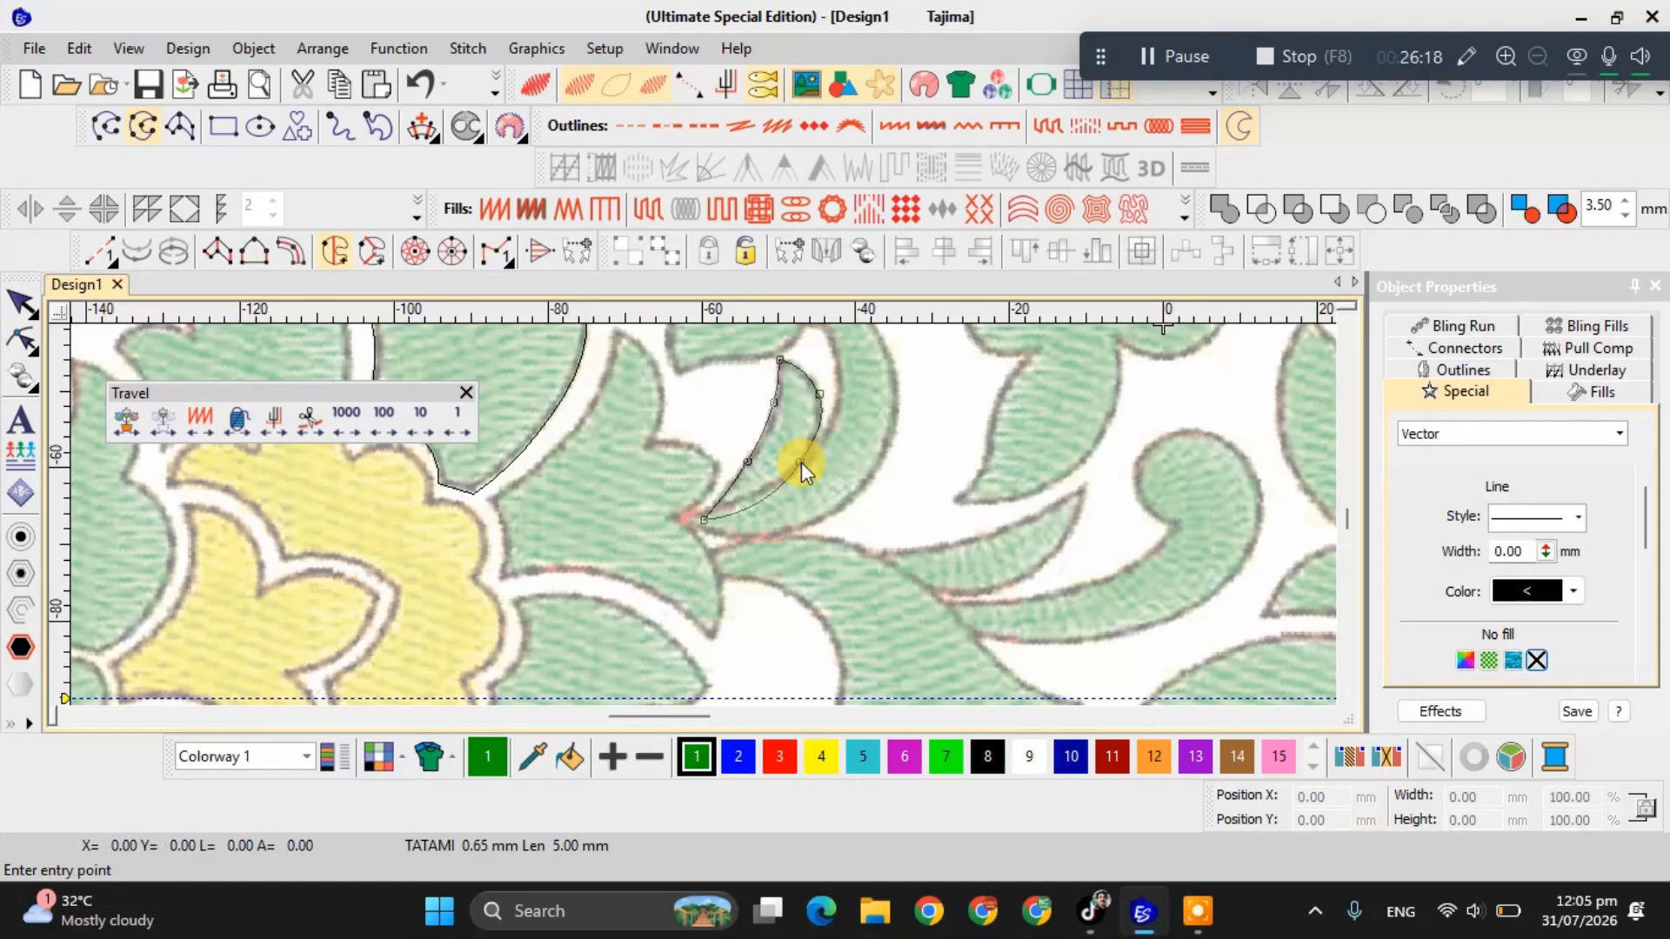
pyautogui.click(704, 515)
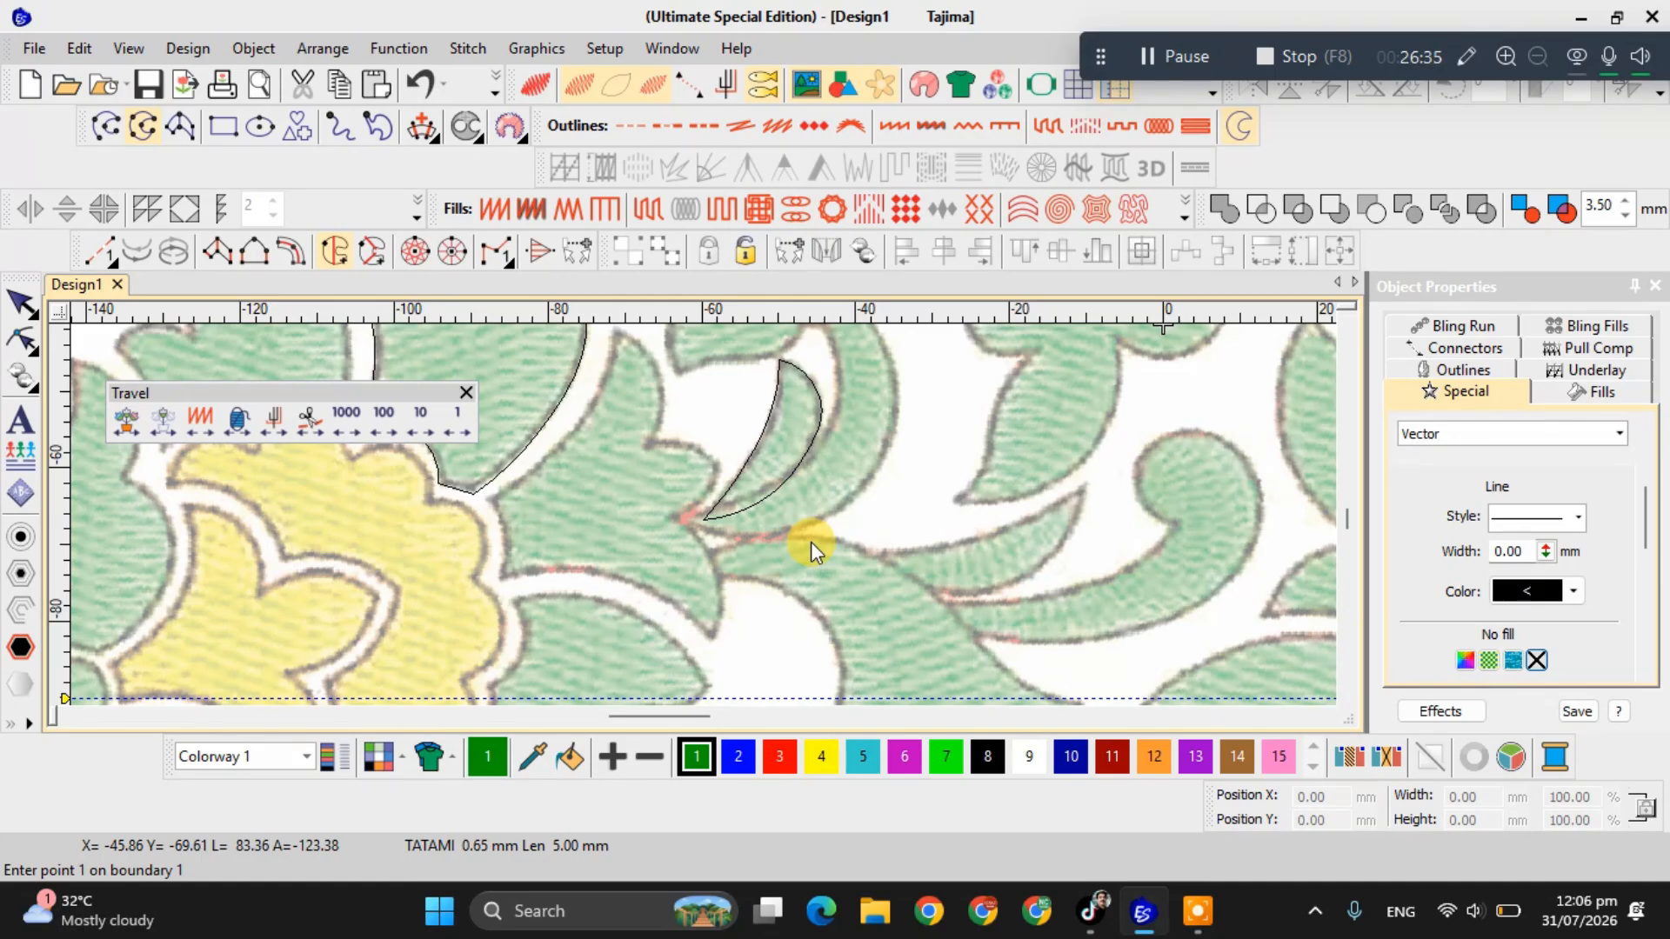
# Trace the inner edge of the larger curved leaf beside the small leaf, from its lower tip to its upper stem end.
pyautogui.click(666, 518)
pyautogui.click(814, 450)
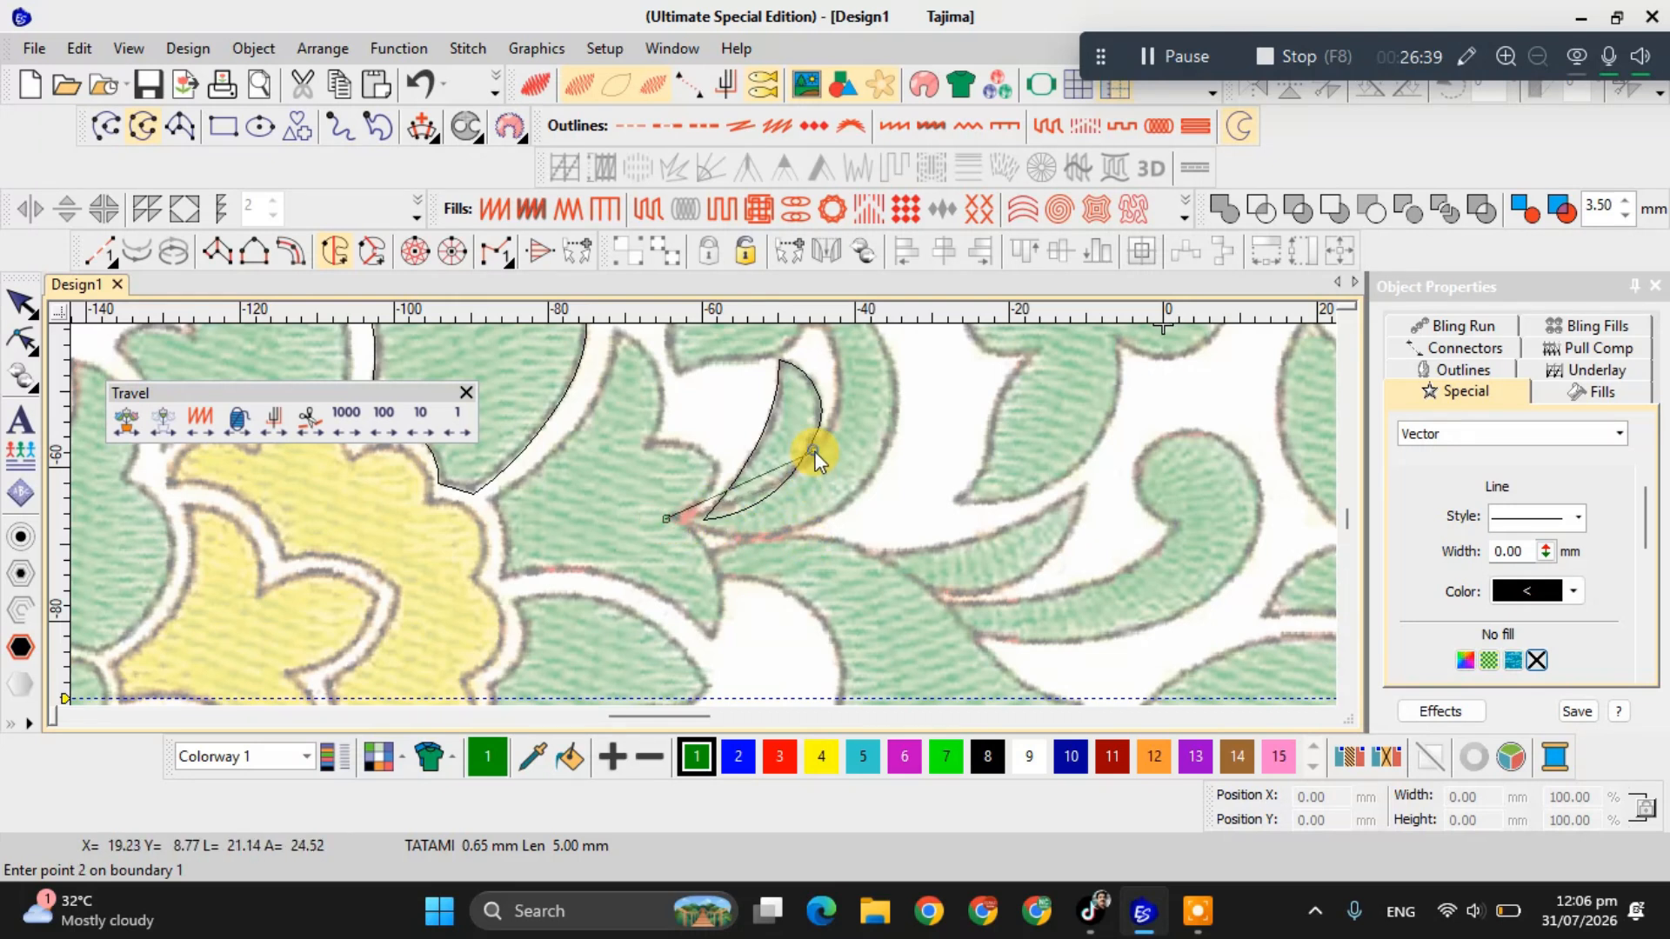
pyautogui.click(831, 344)
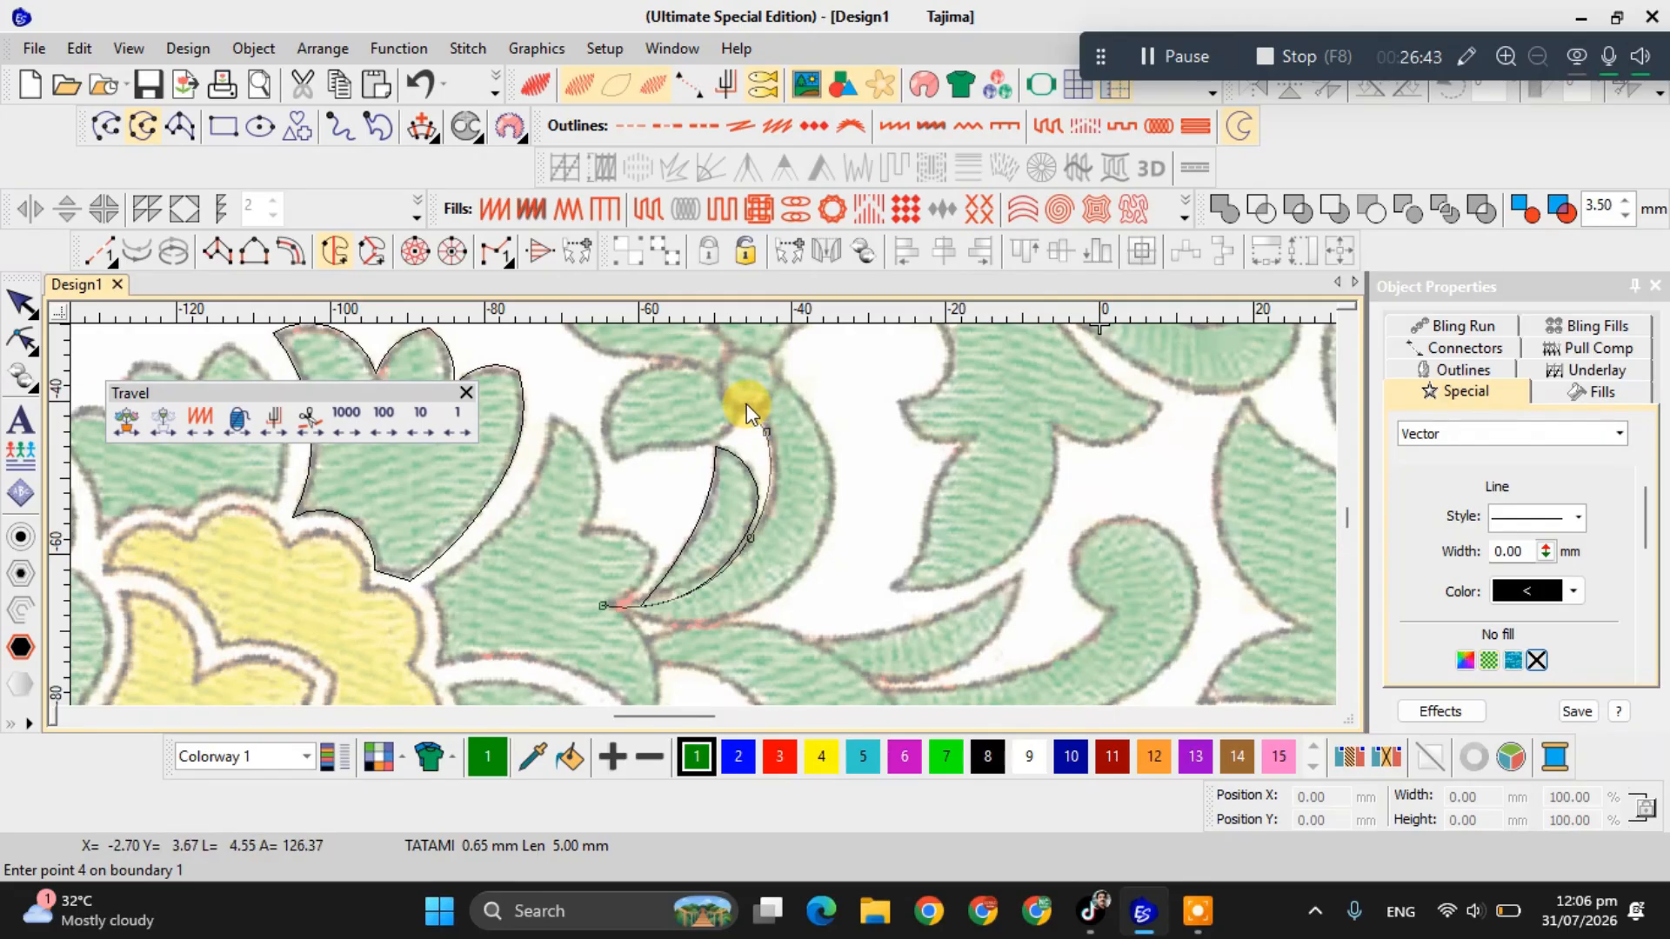
pyautogui.click(746, 401)
pyautogui.click(766, 373)
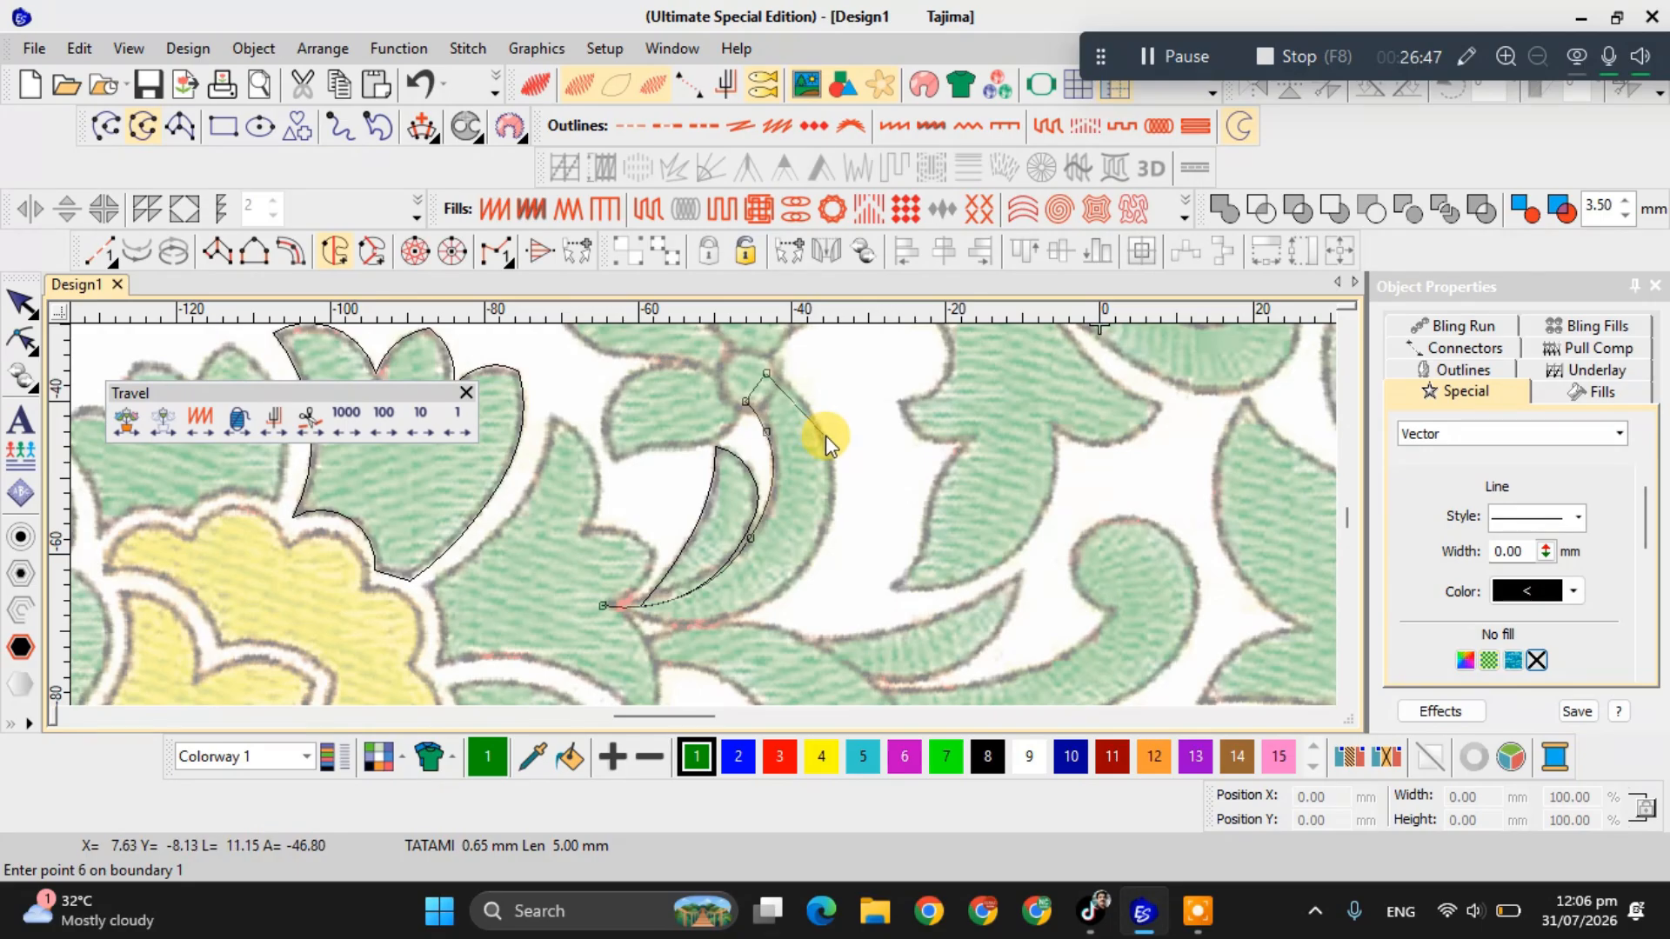
# Trace the larger curved leaf's outer edge back to the lower tip and complete the closed shape with an entry point.
pyautogui.click(825, 436)
pyautogui.click(816, 560)
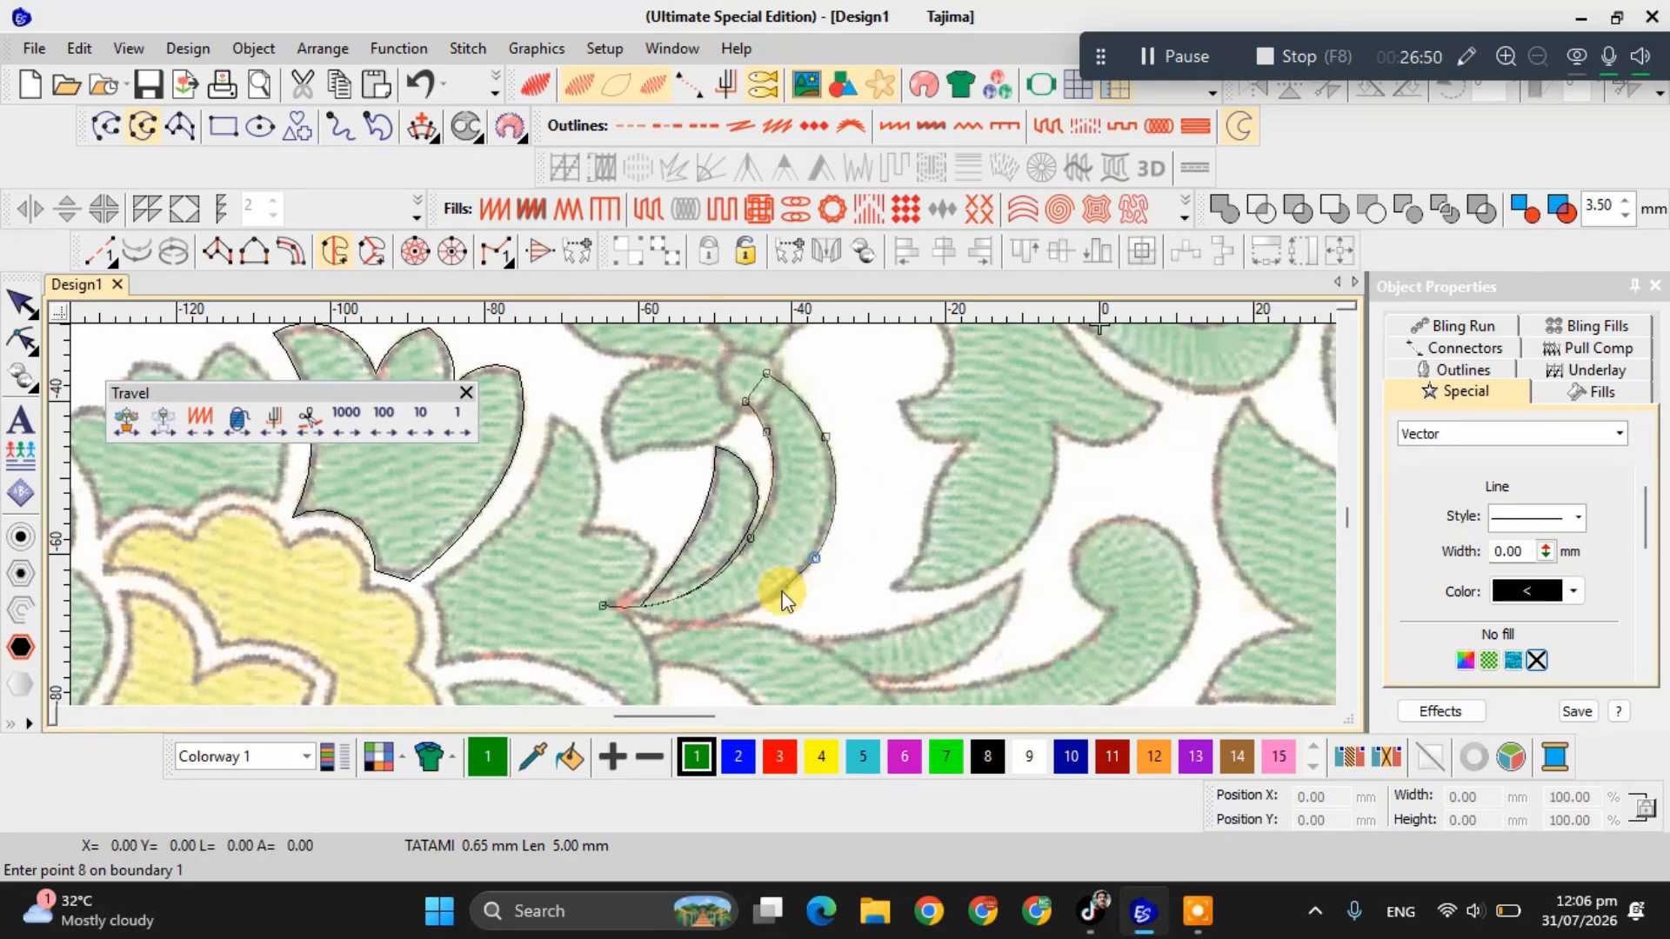
pyautogui.click(707, 623)
pyautogui.press('Return')
pyautogui.press('Return')
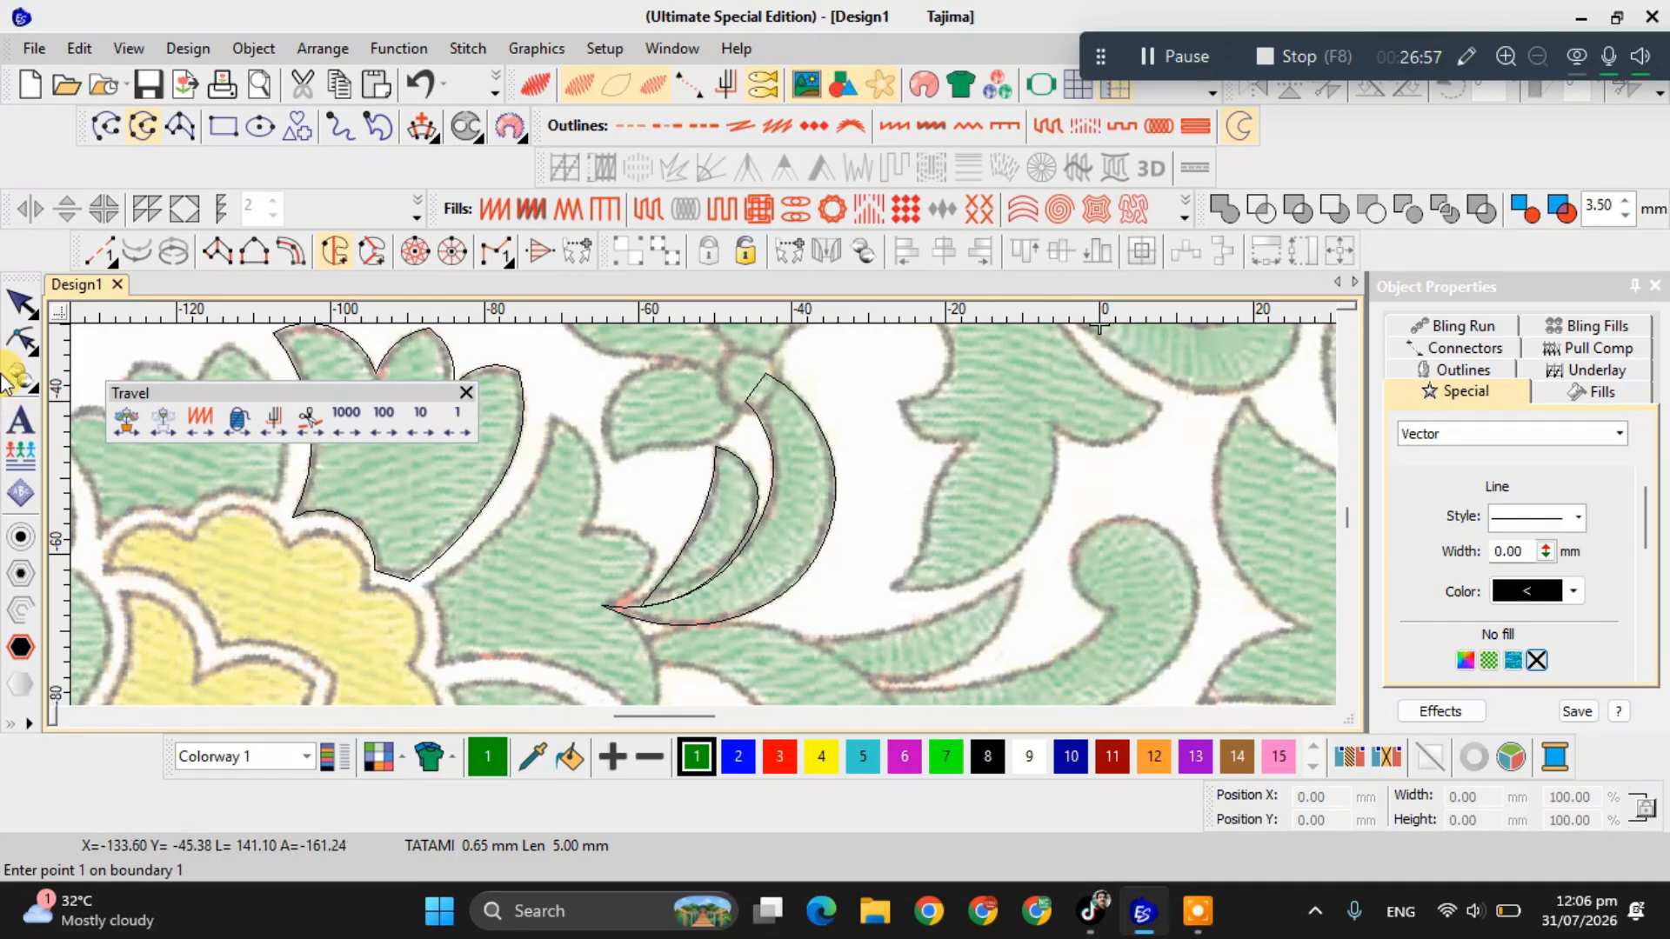
# Reshape the lower tip of the larger curved leaf into a short blunt end by adding a corner point slightly above it.
pyautogui.click(20, 340)
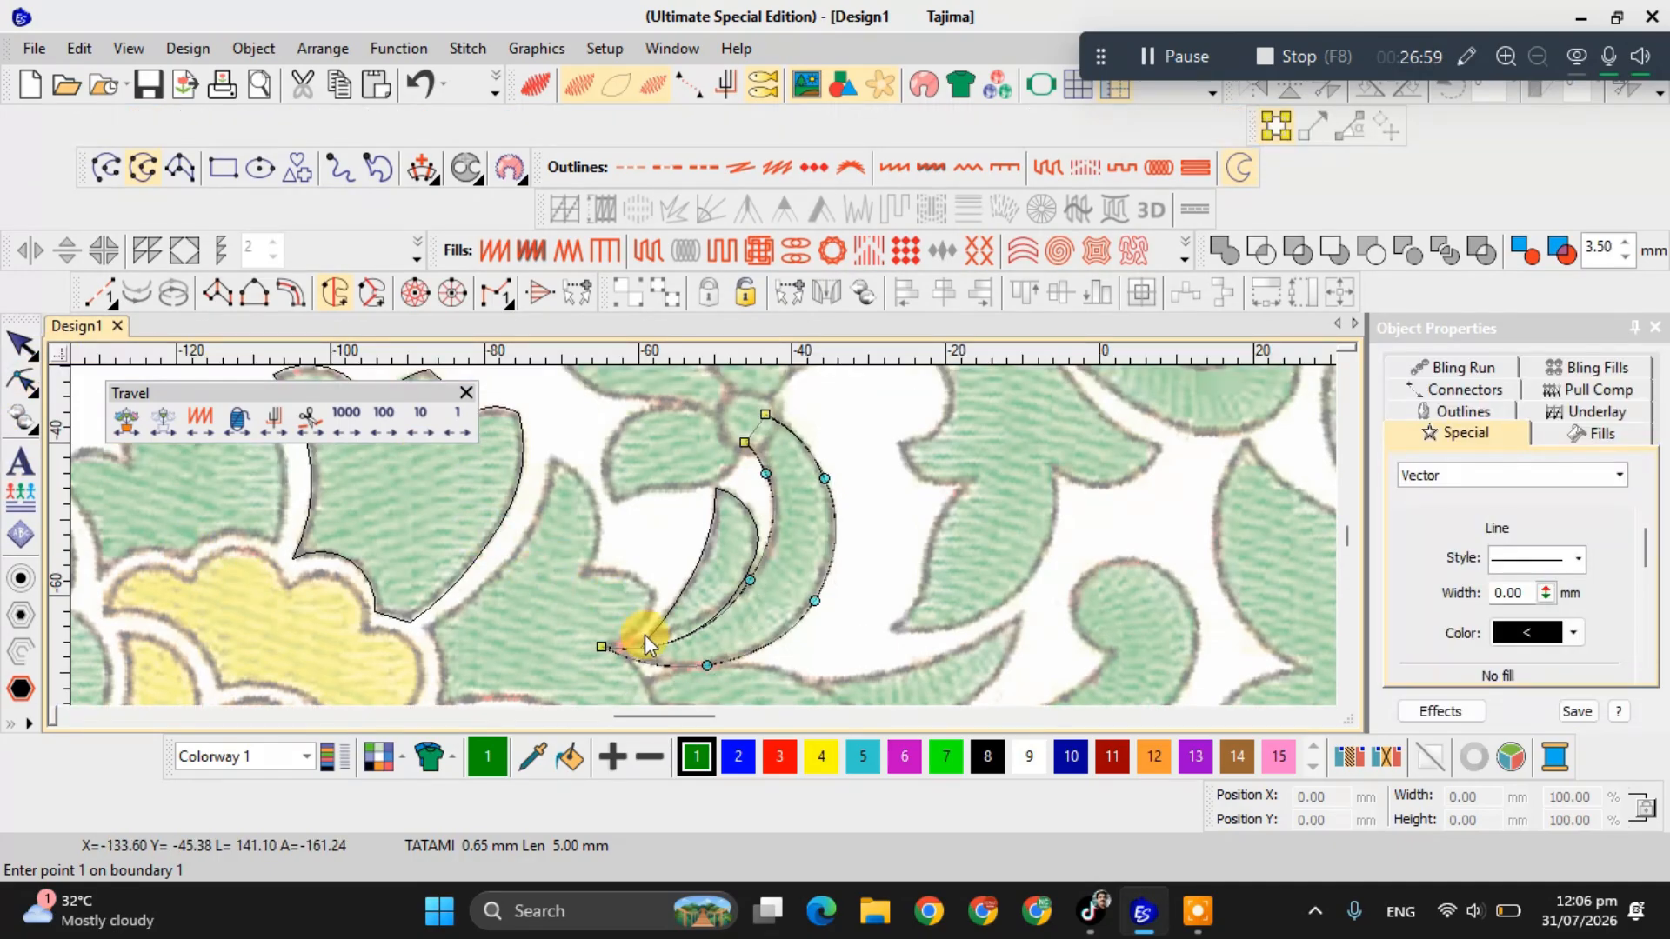
pyautogui.scroll(2, 640, 642)
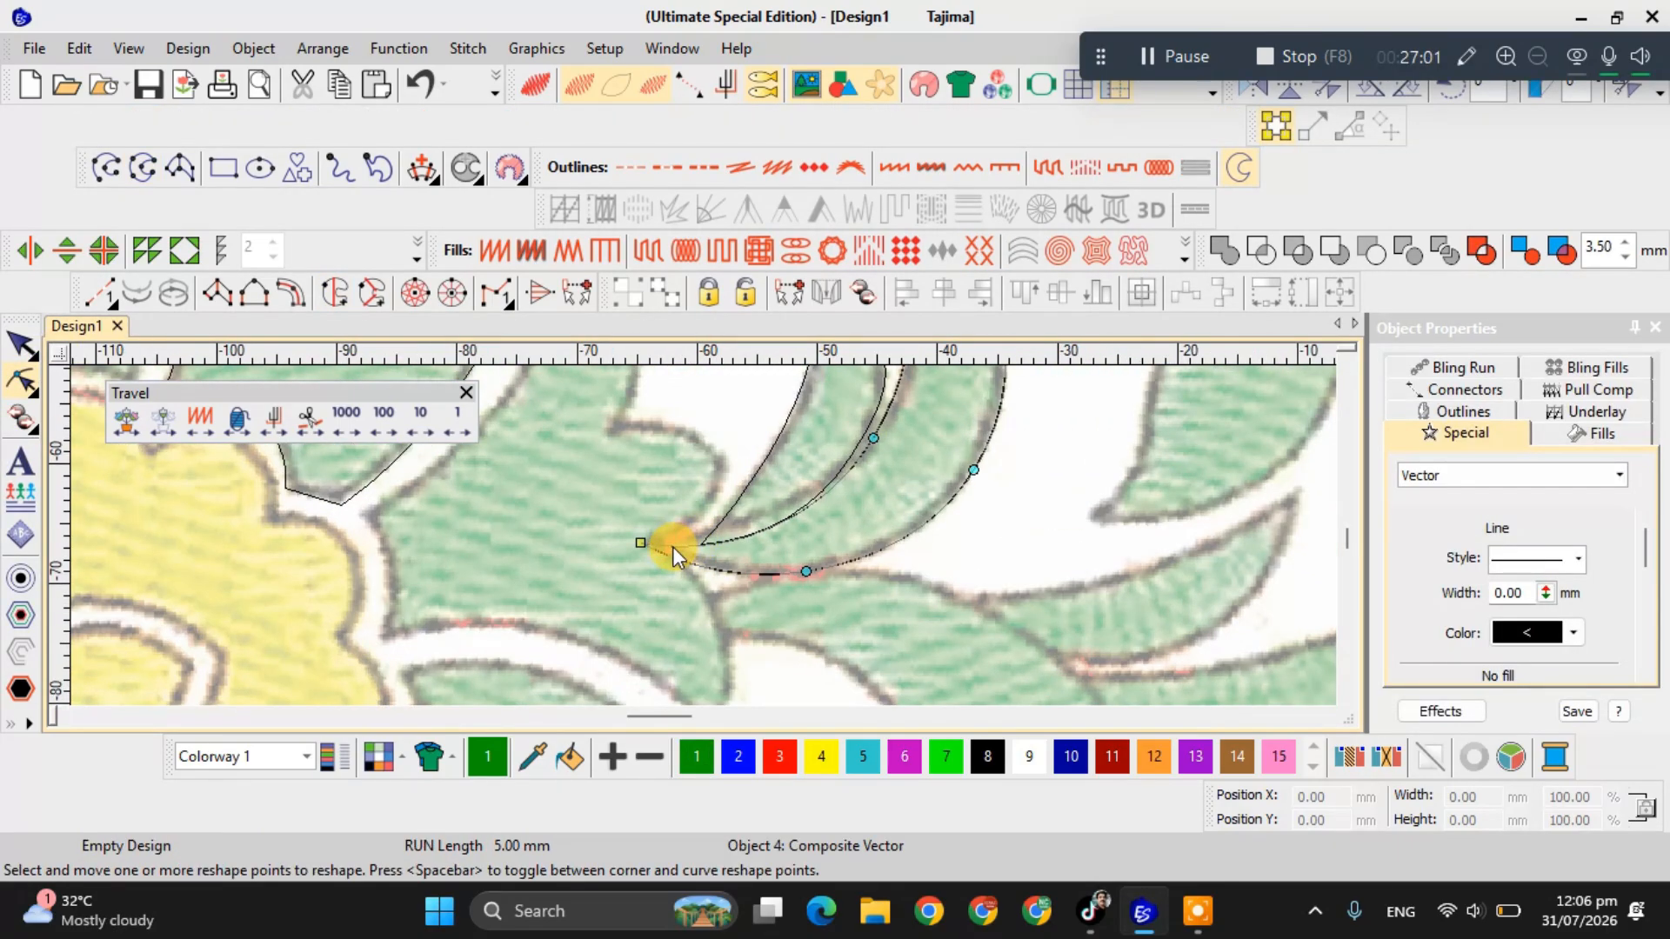
pyautogui.click(671, 546)
pyautogui.moveTo(672, 549); pyautogui.dragTo(651, 522)
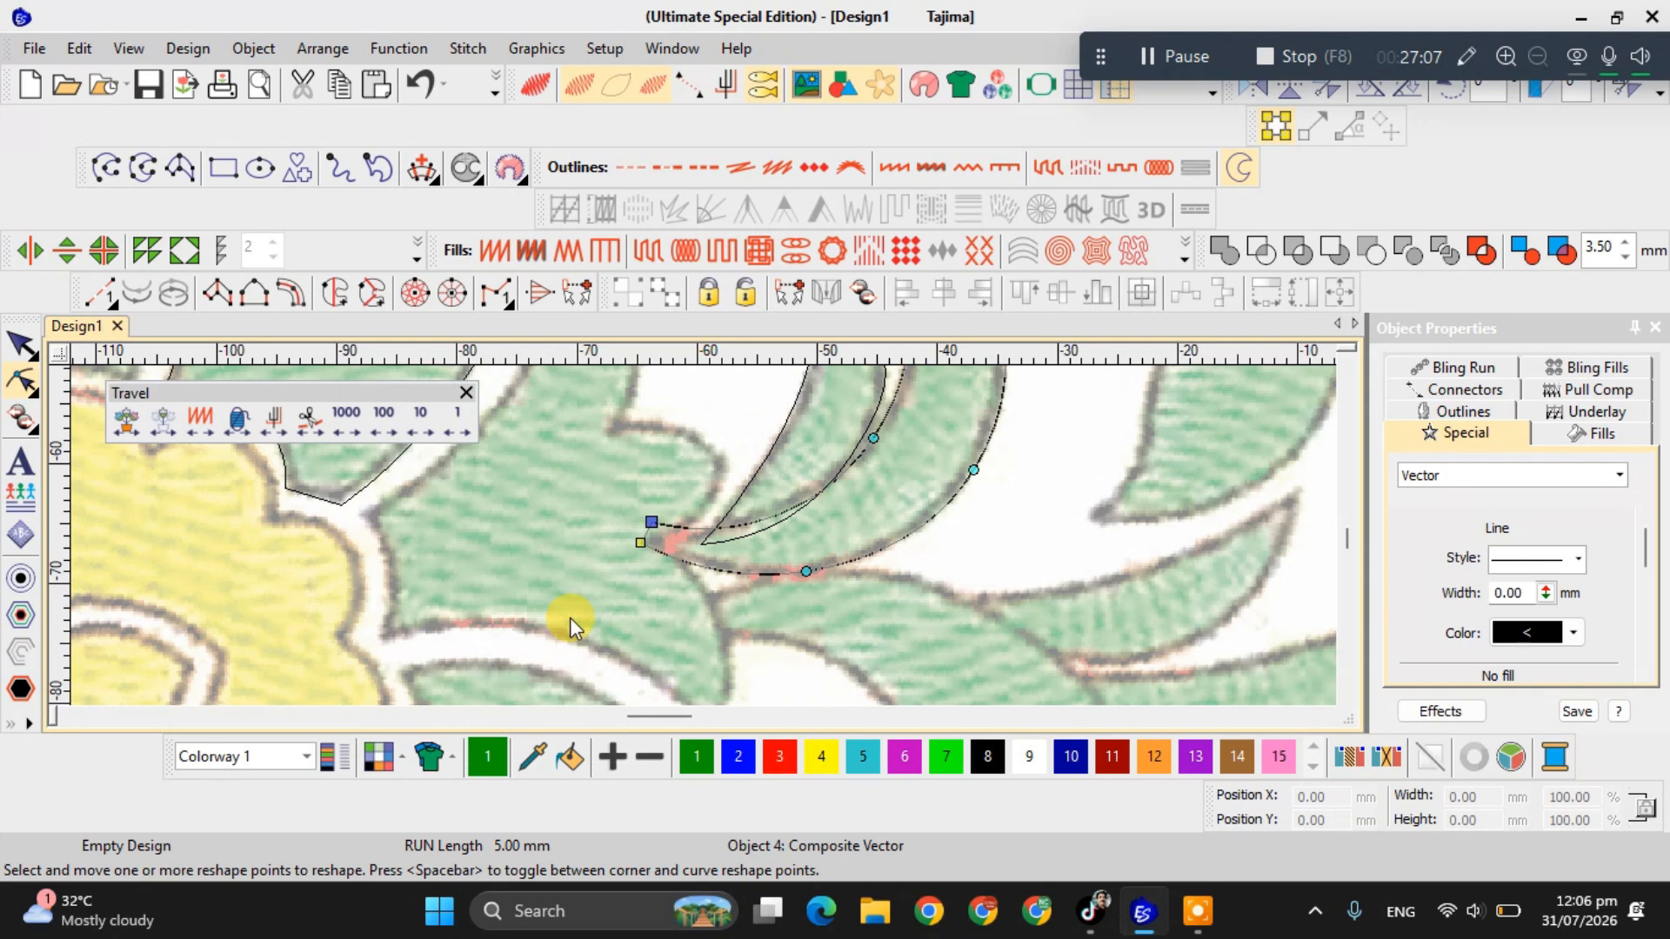
pyautogui.press('Escape')
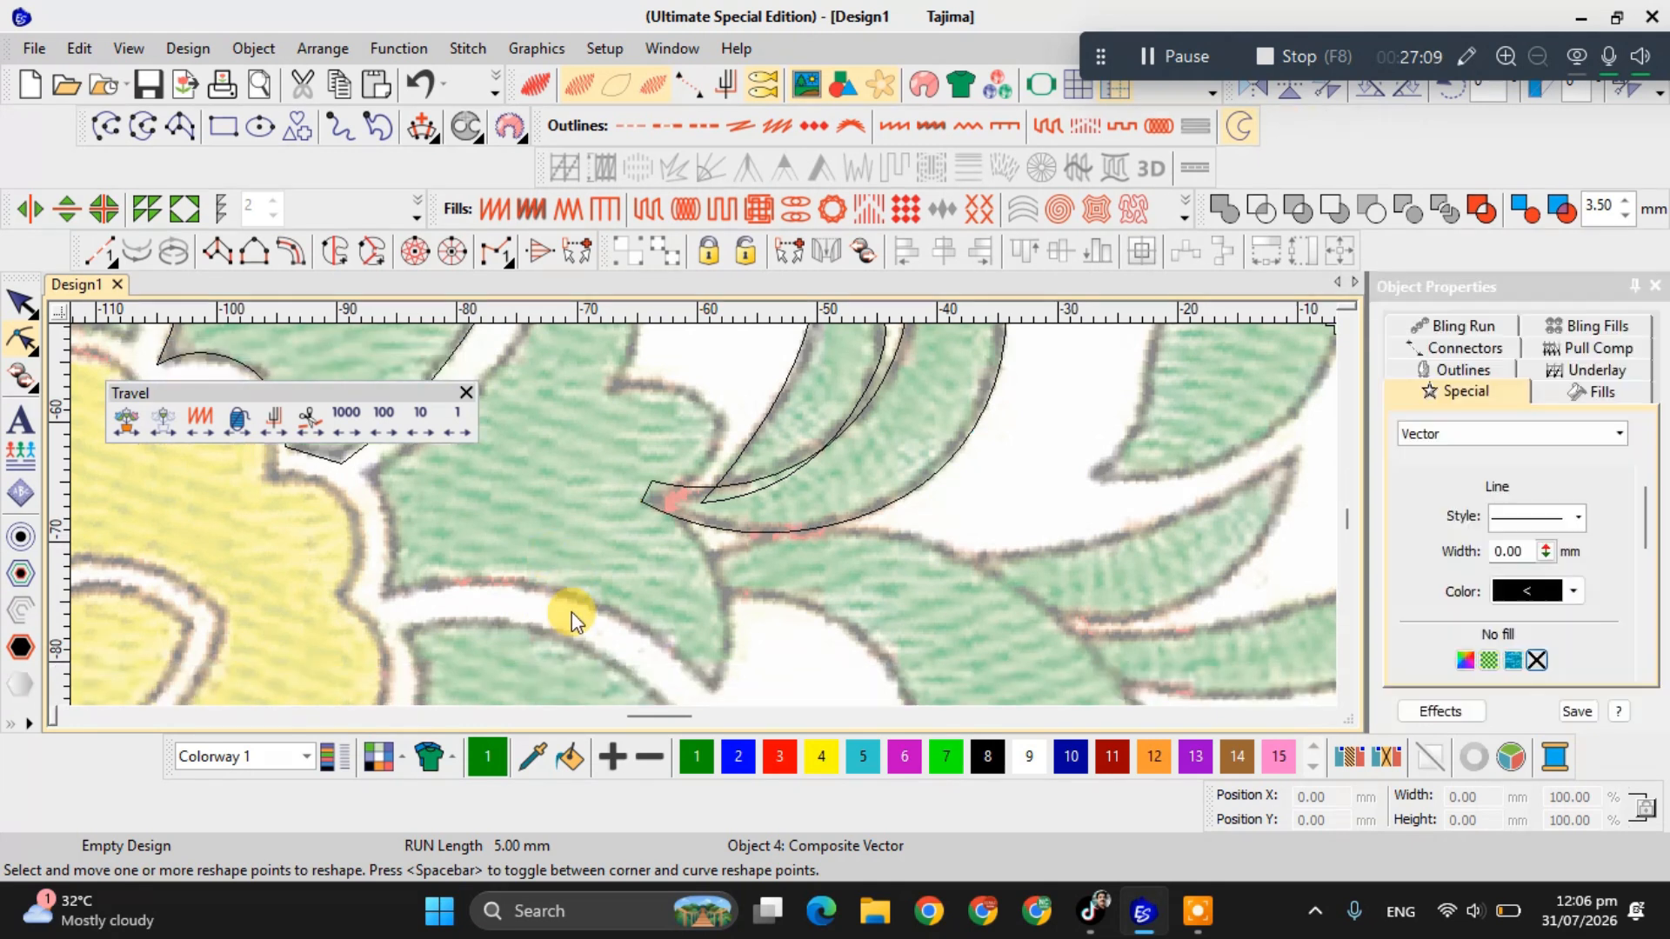
# Draw an open curve around the base of the lower curled leaf, extending its end past the artwork edge into the neighbouring leaf.
pyautogui.scroll(-1, 697, 520)
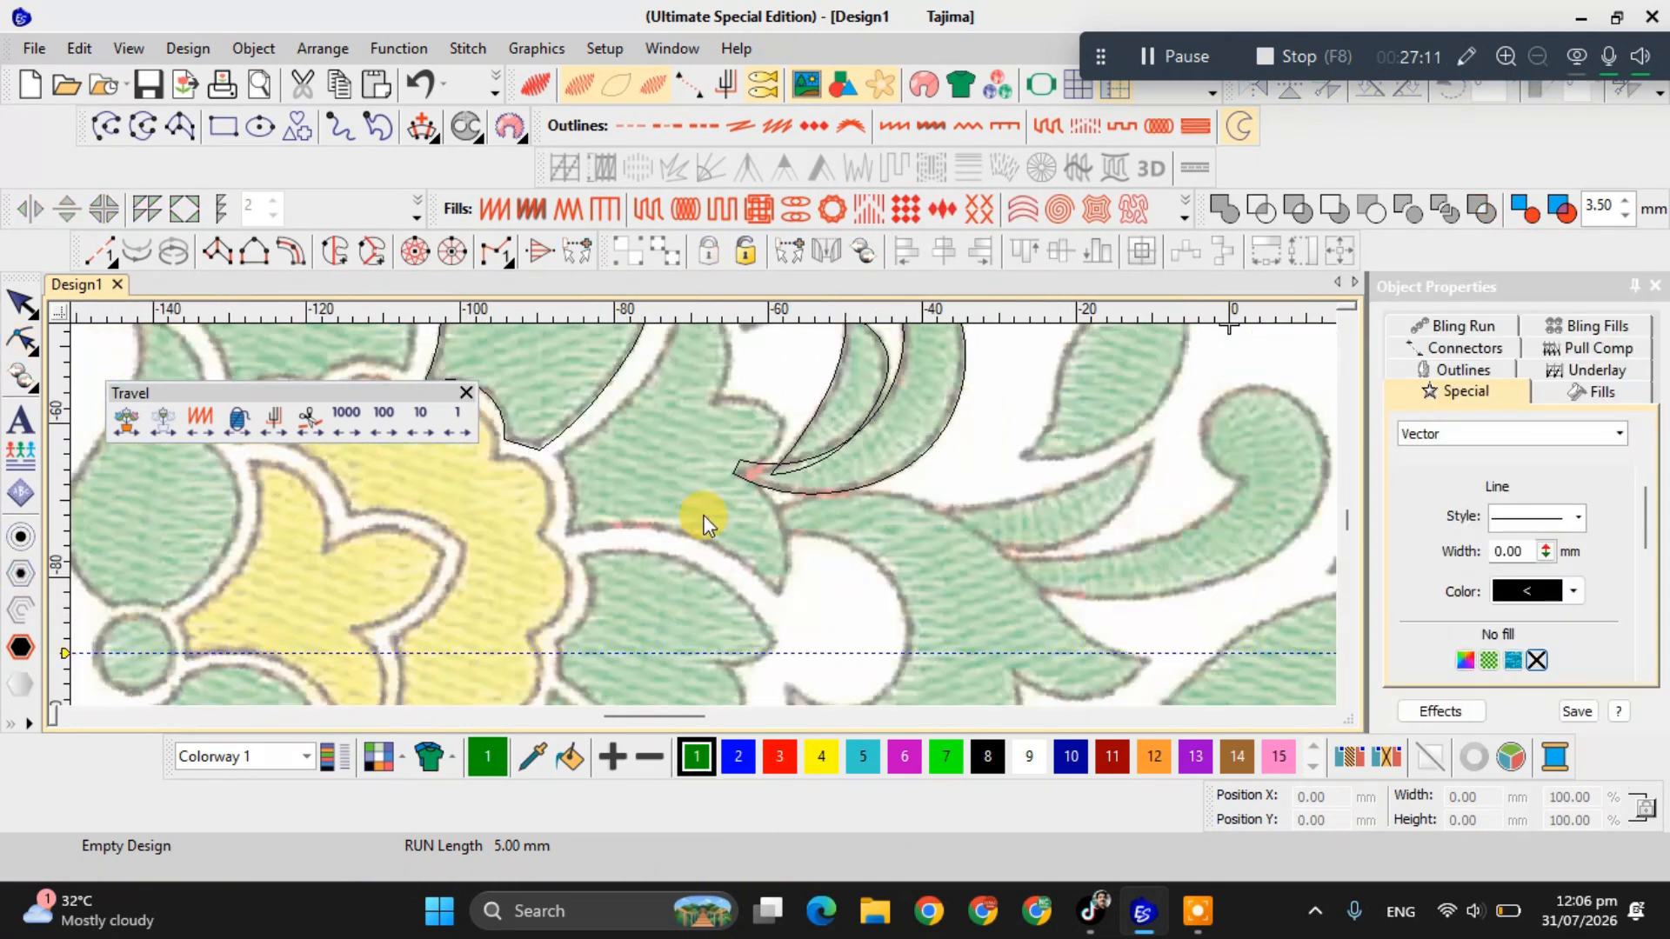
pyautogui.scroll(-1, 730, 496)
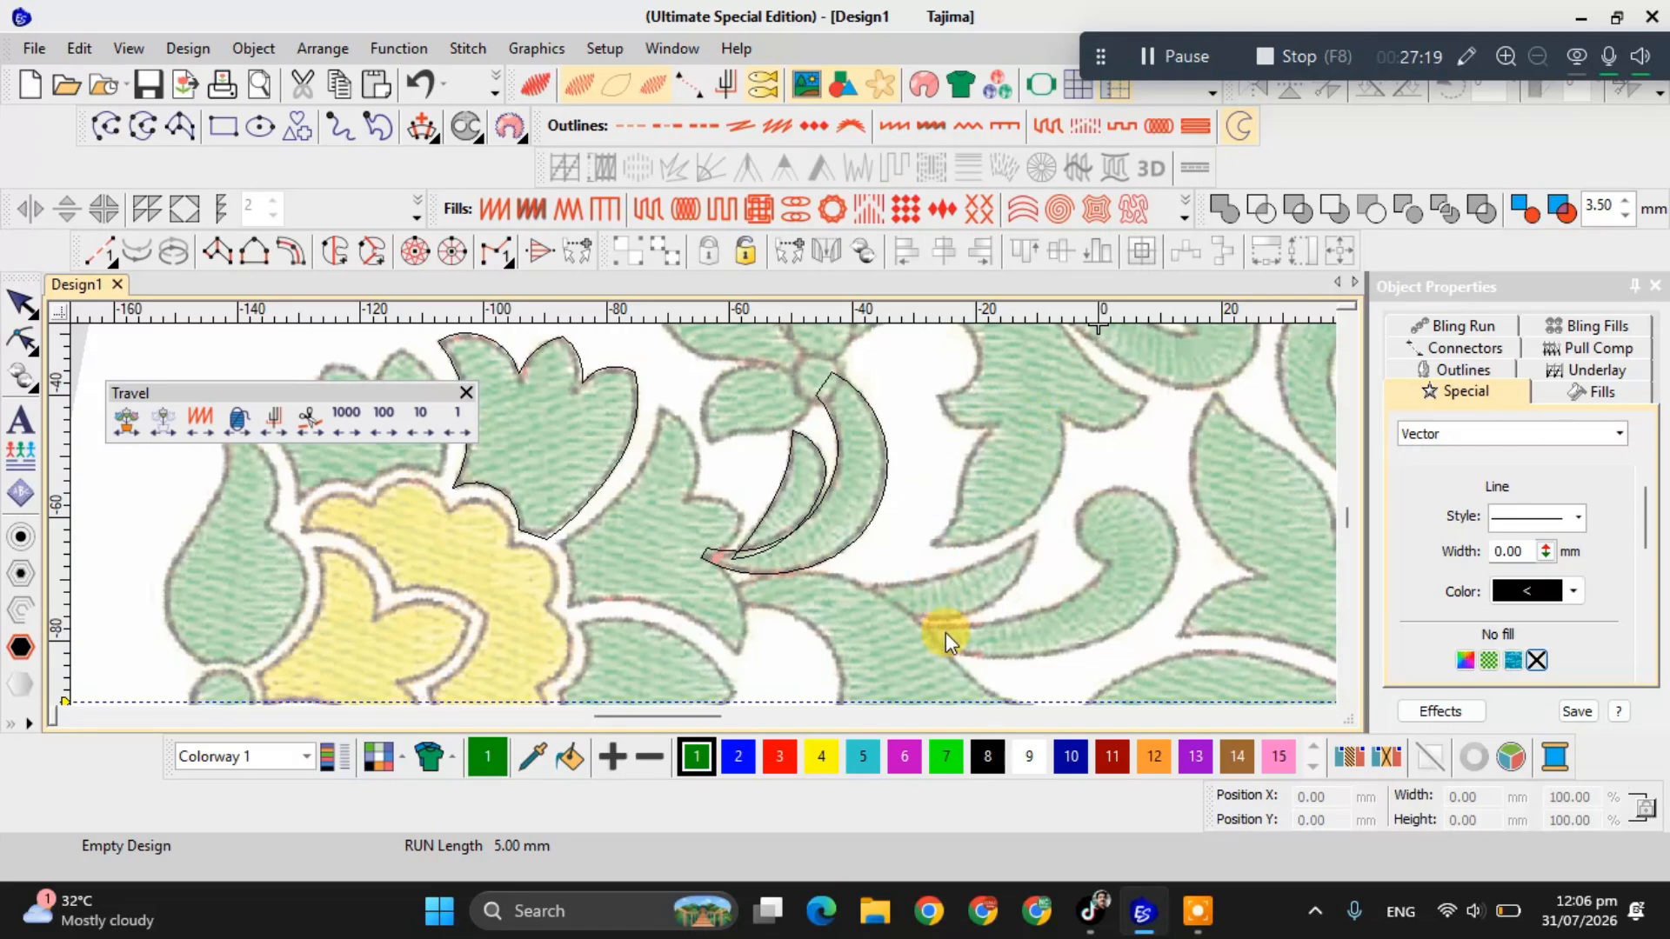
pyautogui.scroll(2, 703, 515)
pyautogui.scroll(2, 703, 517)
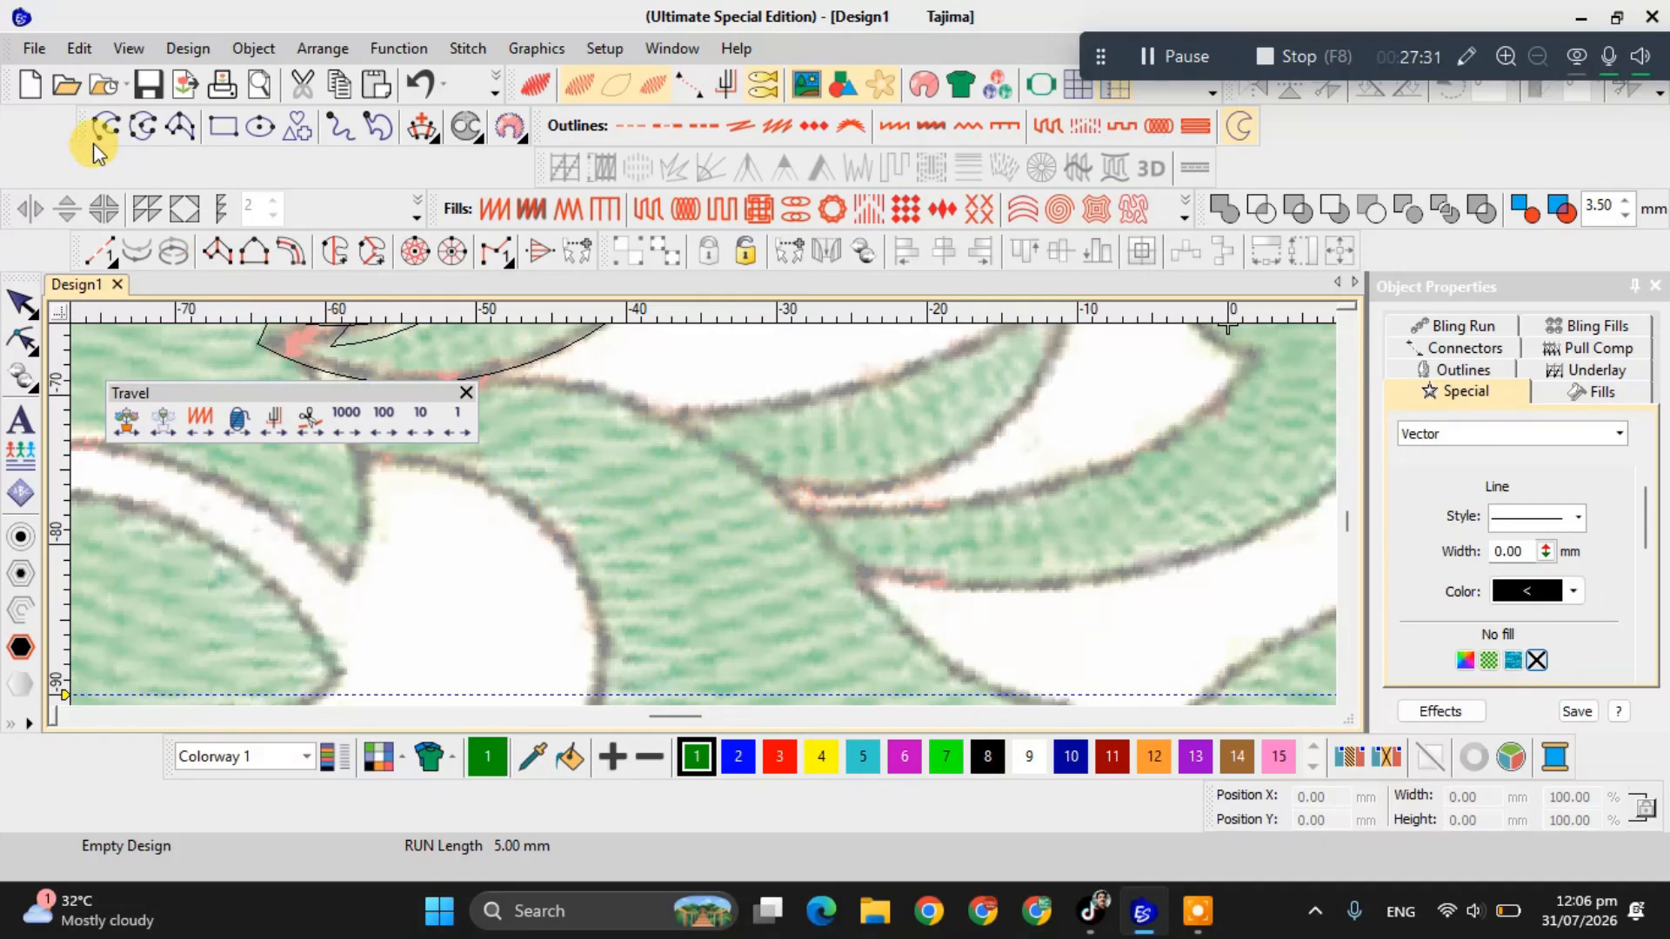
pyautogui.click(910, 508)
pyautogui.click(861, 510)
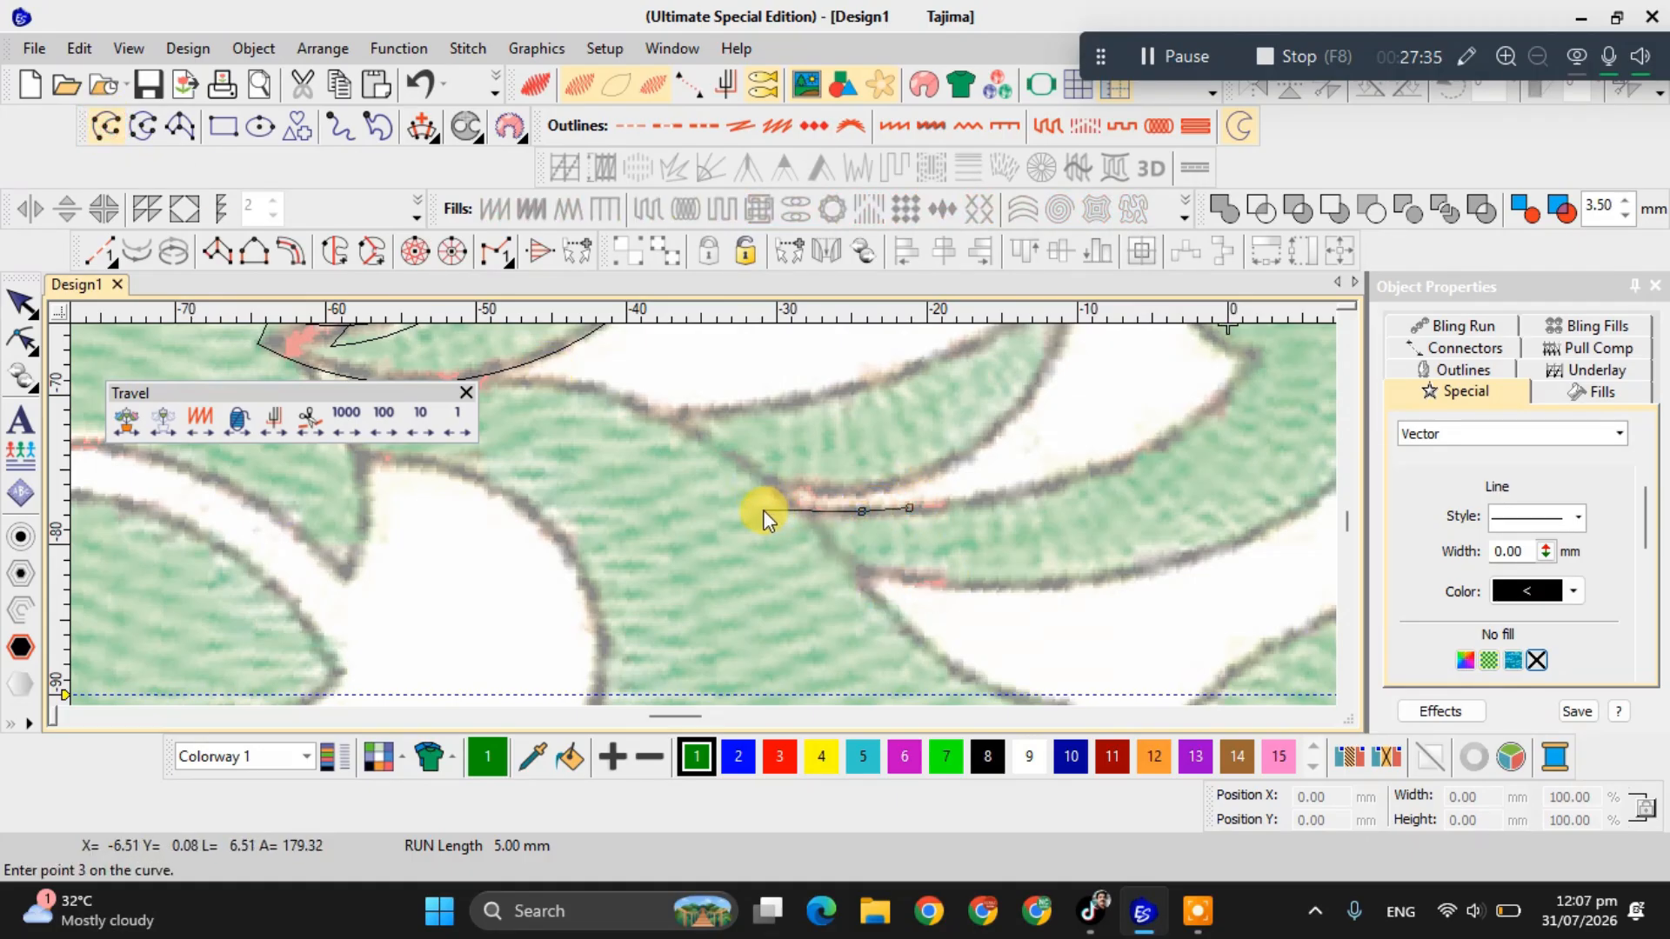
pyautogui.click(739, 504)
pyautogui.click(753, 548)
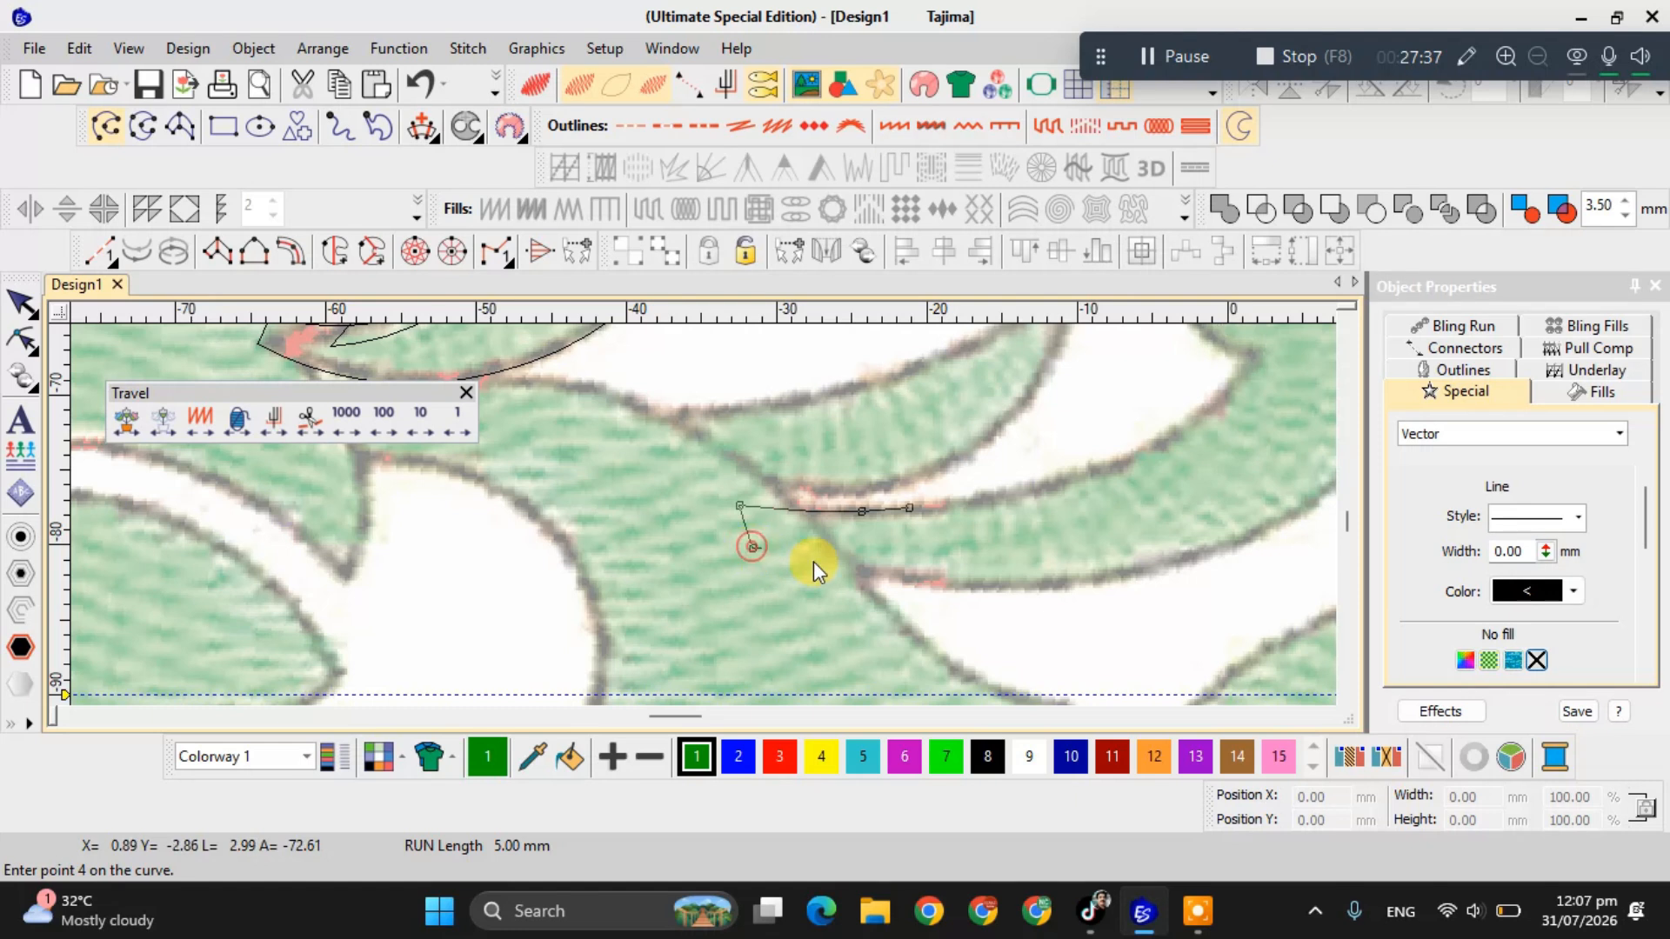
pyautogui.click(842, 570)
pyautogui.click(1009, 582)
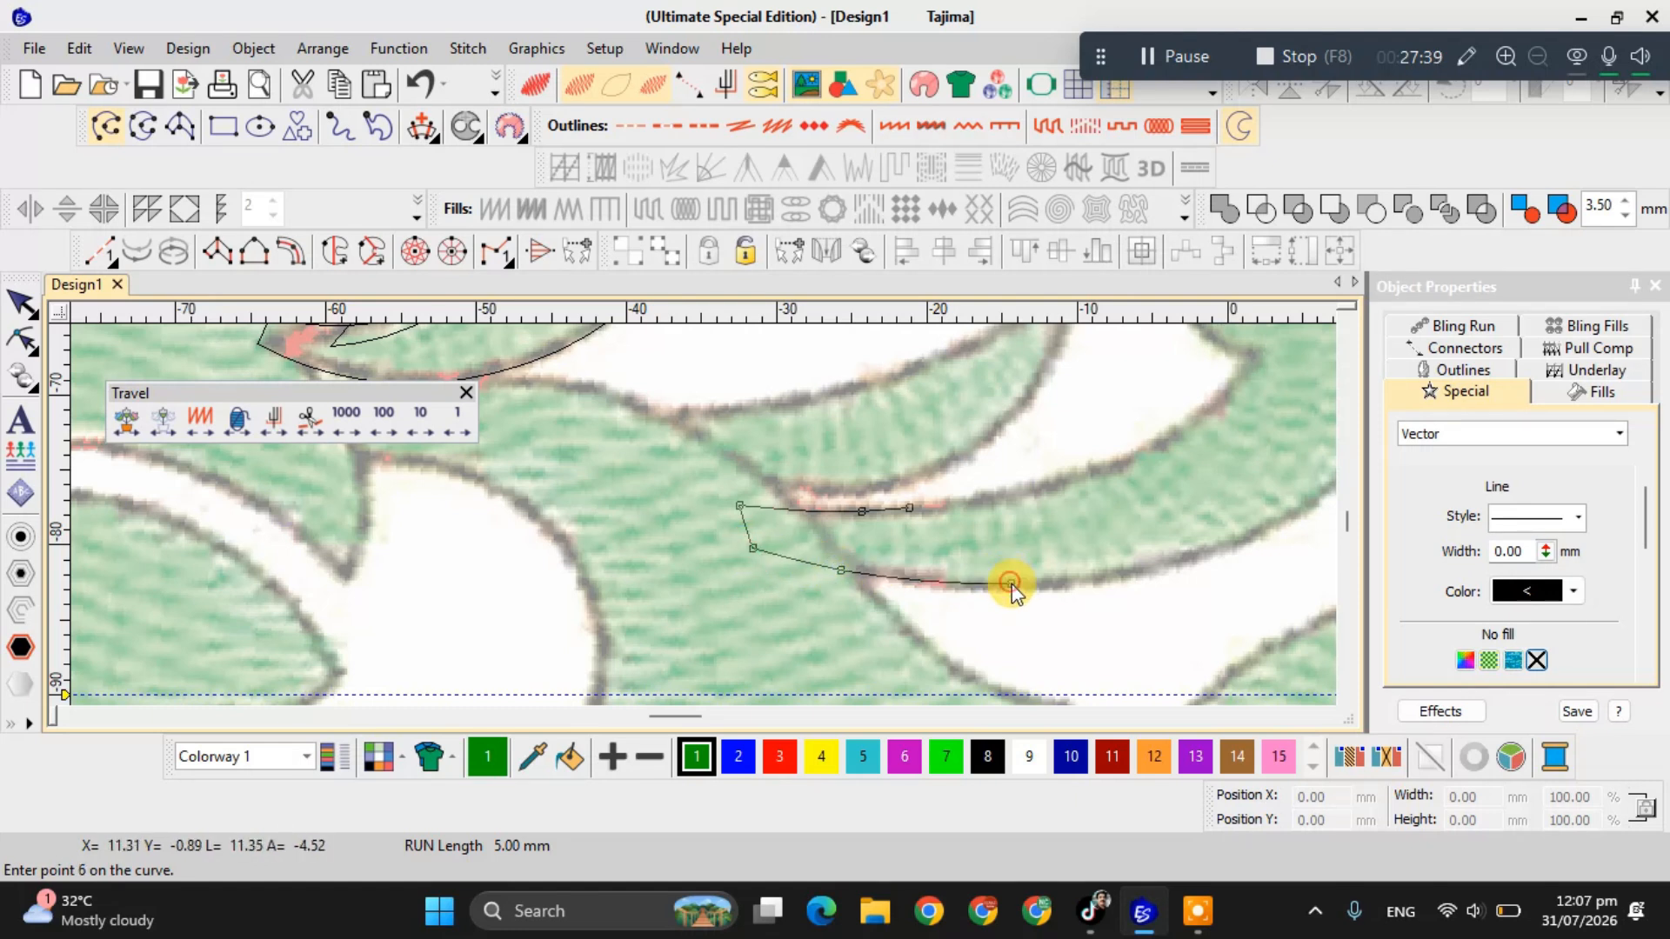
pyautogui.press('Return')
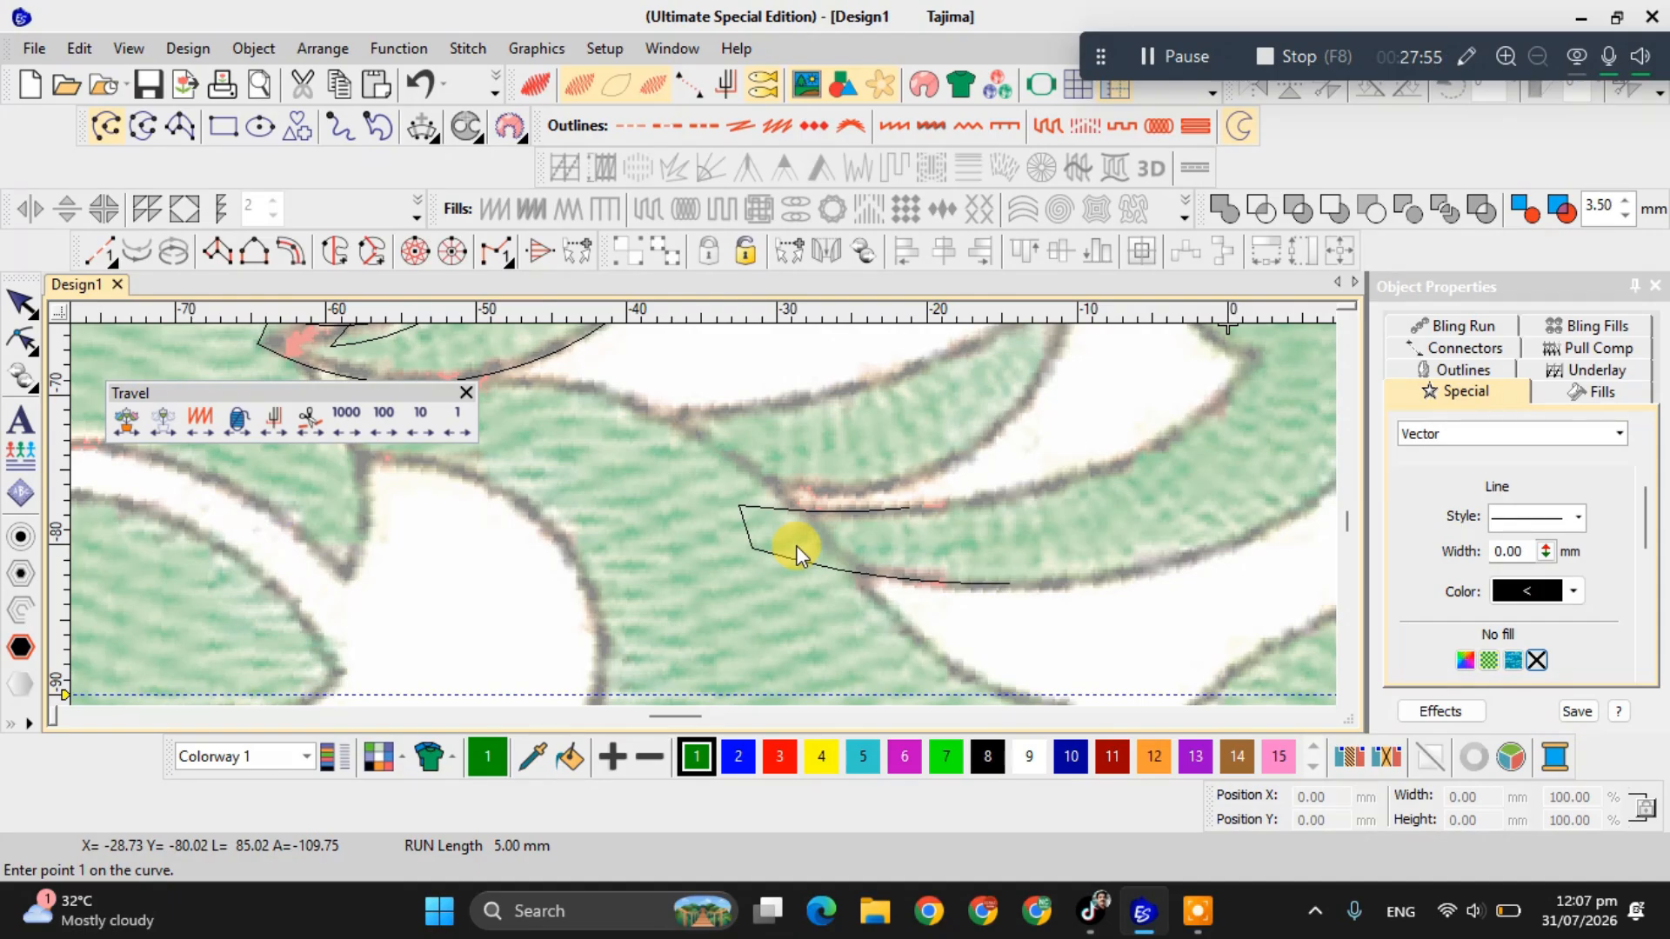
# Draw an open curve around the base of the upper scroll leaf, extending its end into the adjoining leaf.
pyautogui.scroll(-1, 796, 545)
pyautogui.scroll(-2, 706, 522)
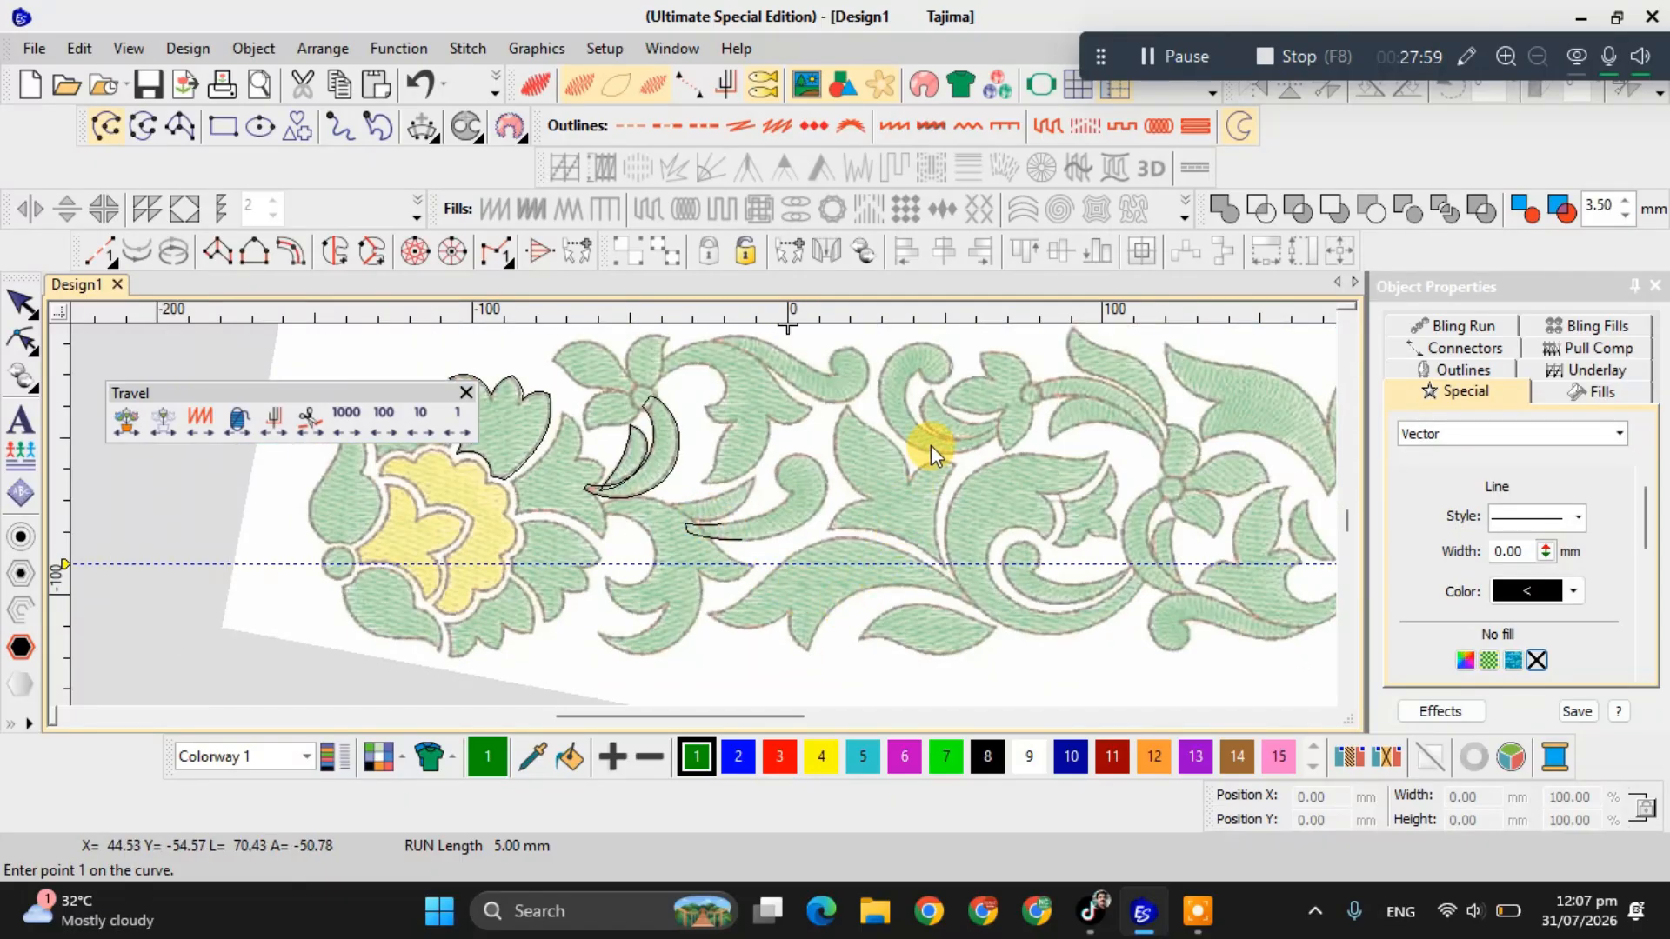
pyautogui.scroll(3, 704, 520)
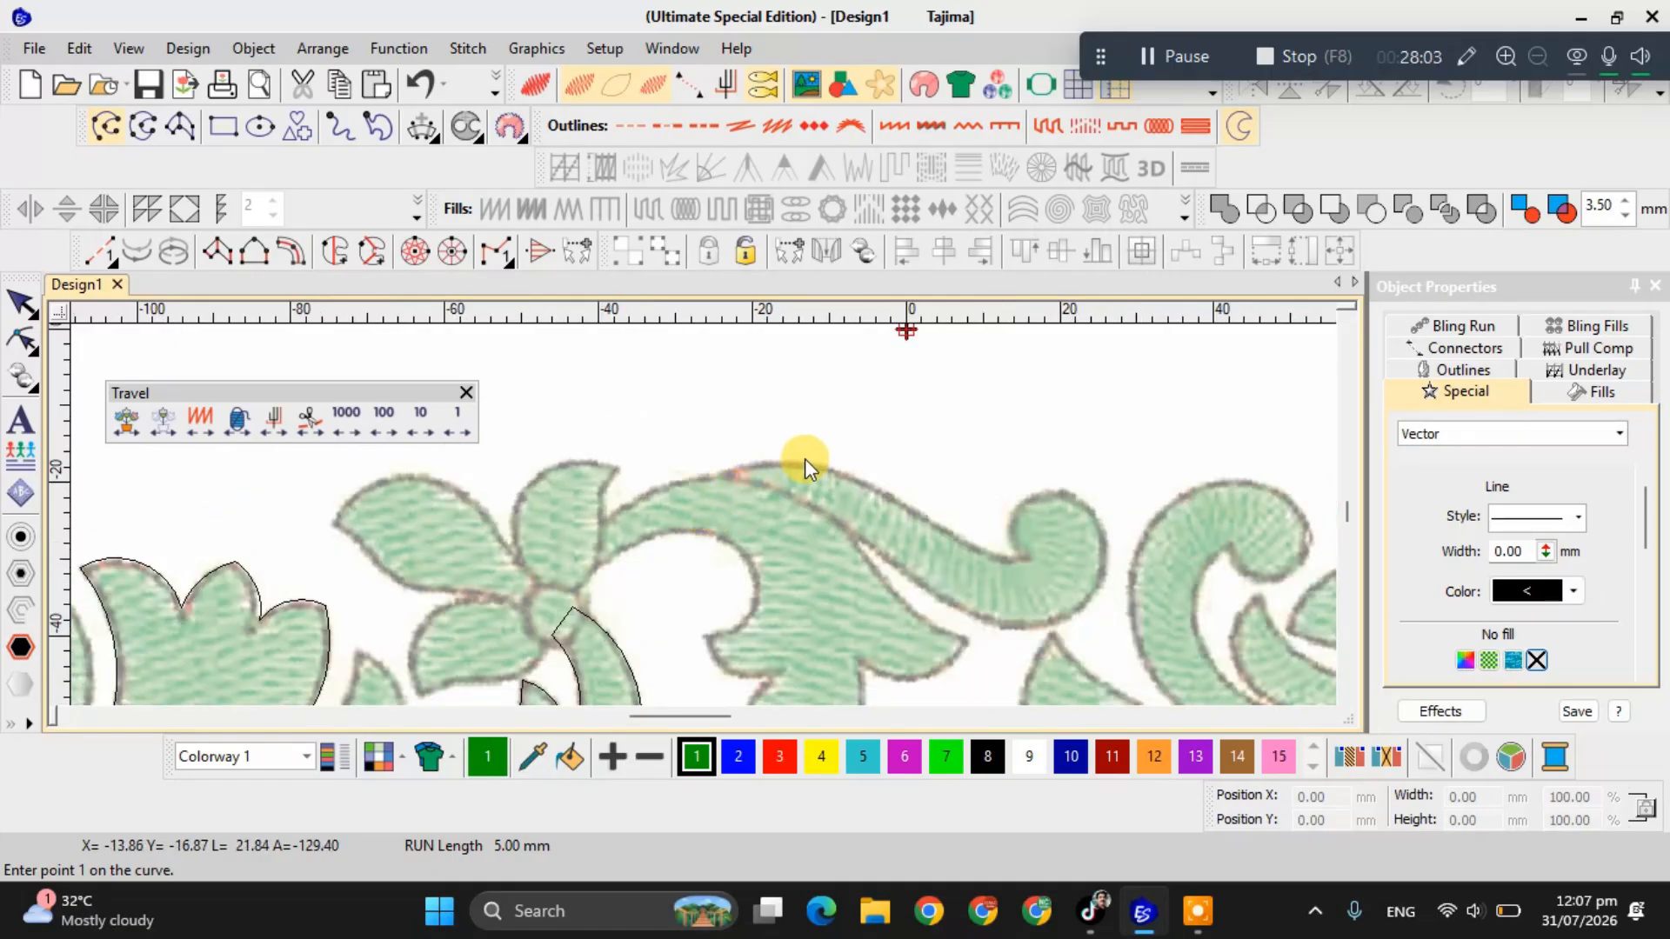
pyautogui.click(806, 462)
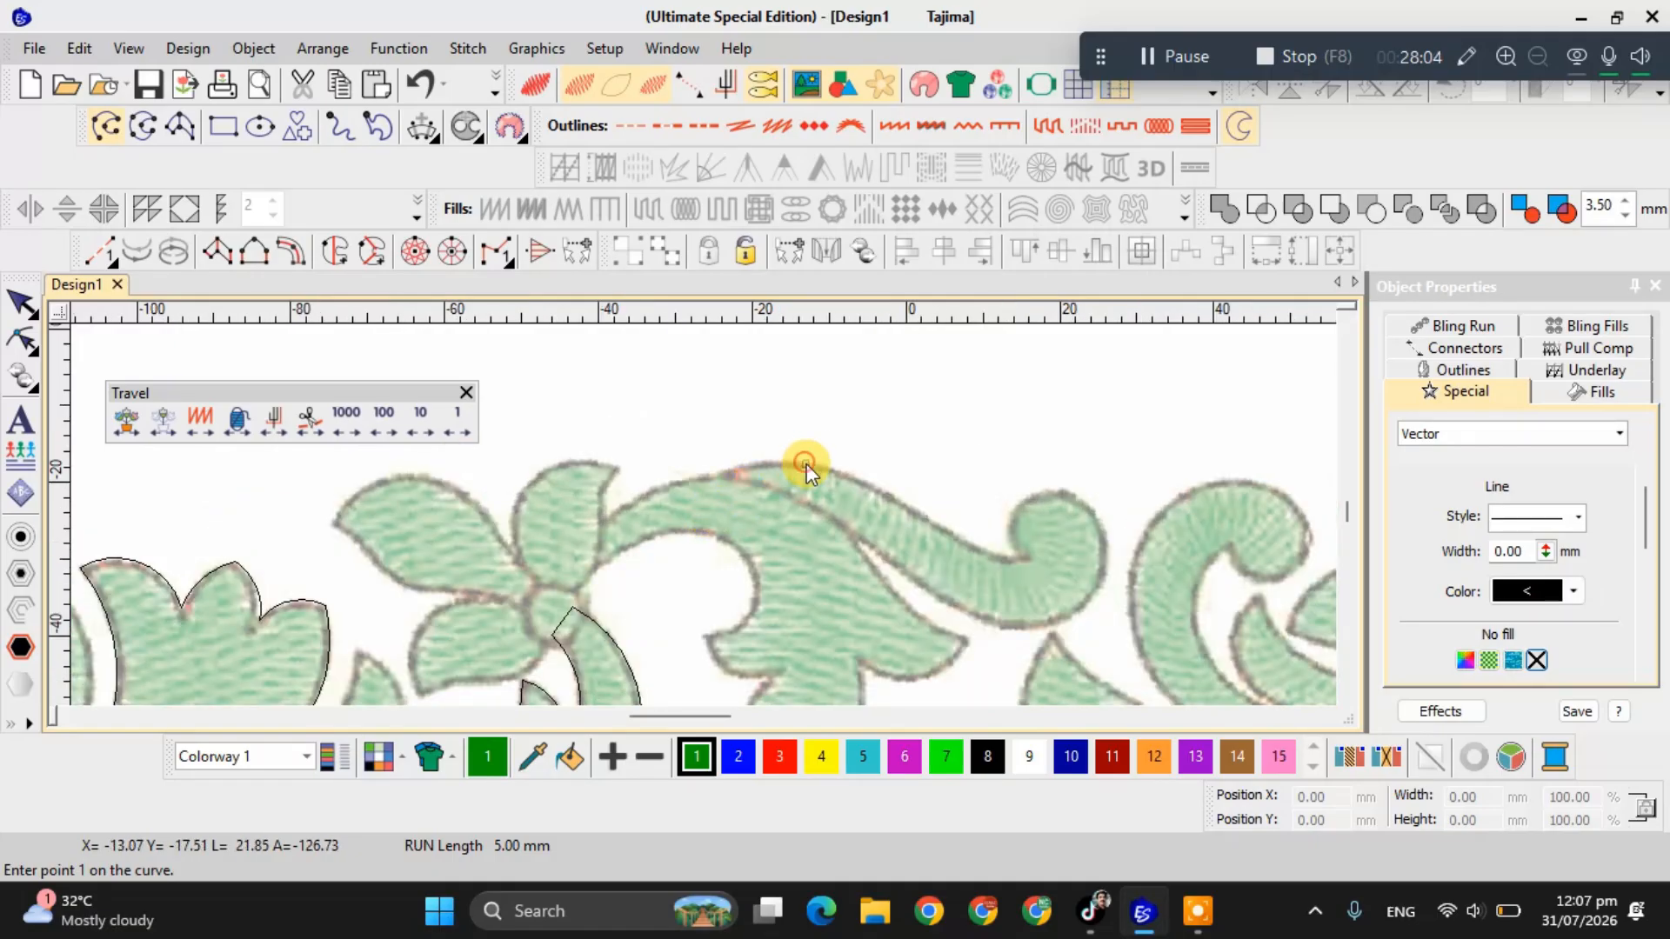
pyautogui.click(728, 471)
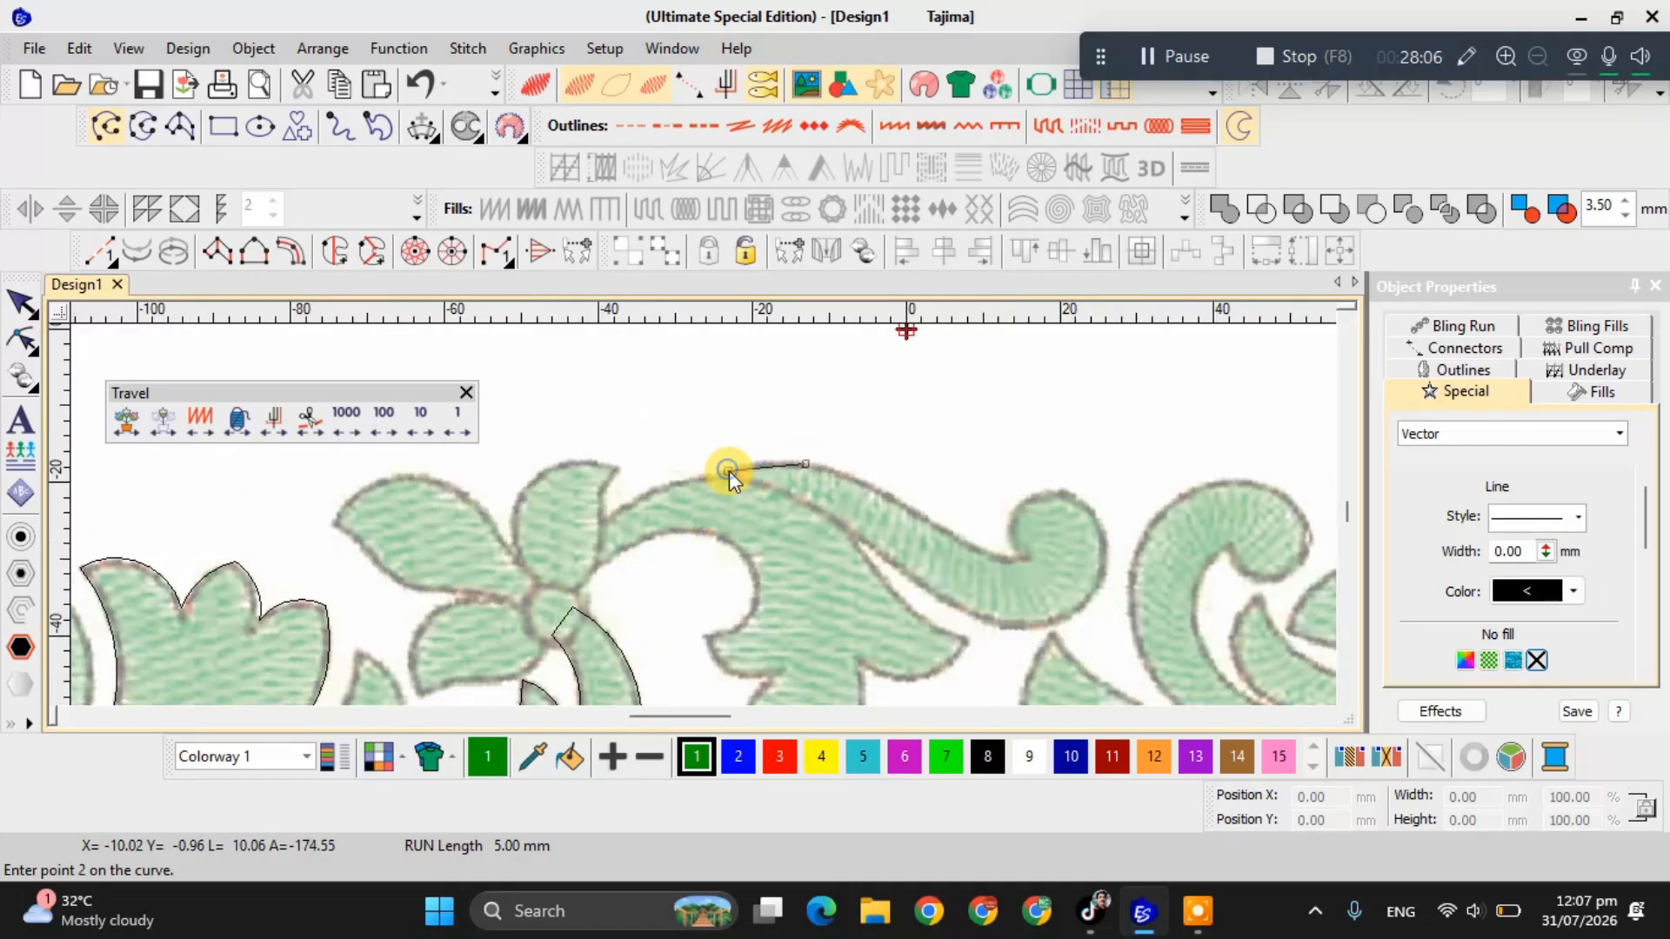
pyautogui.click(687, 498)
pyautogui.click(699, 504)
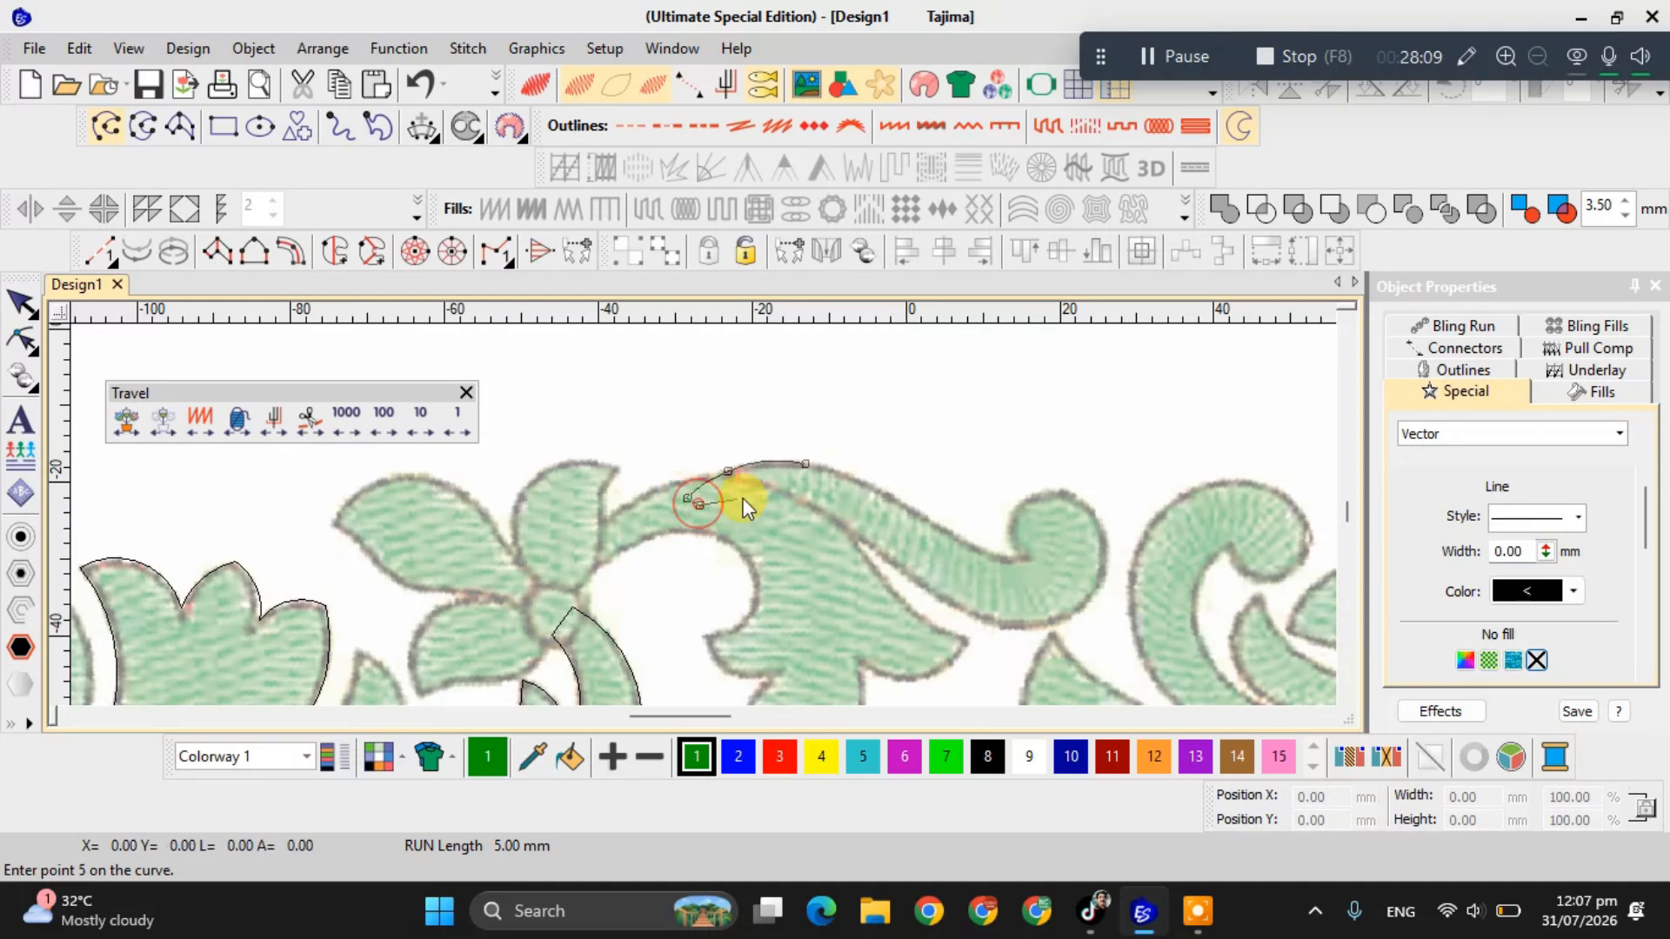
pyautogui.click(776, 504)
pyautogui.click(868, 541)
pyautogui.press('Return')
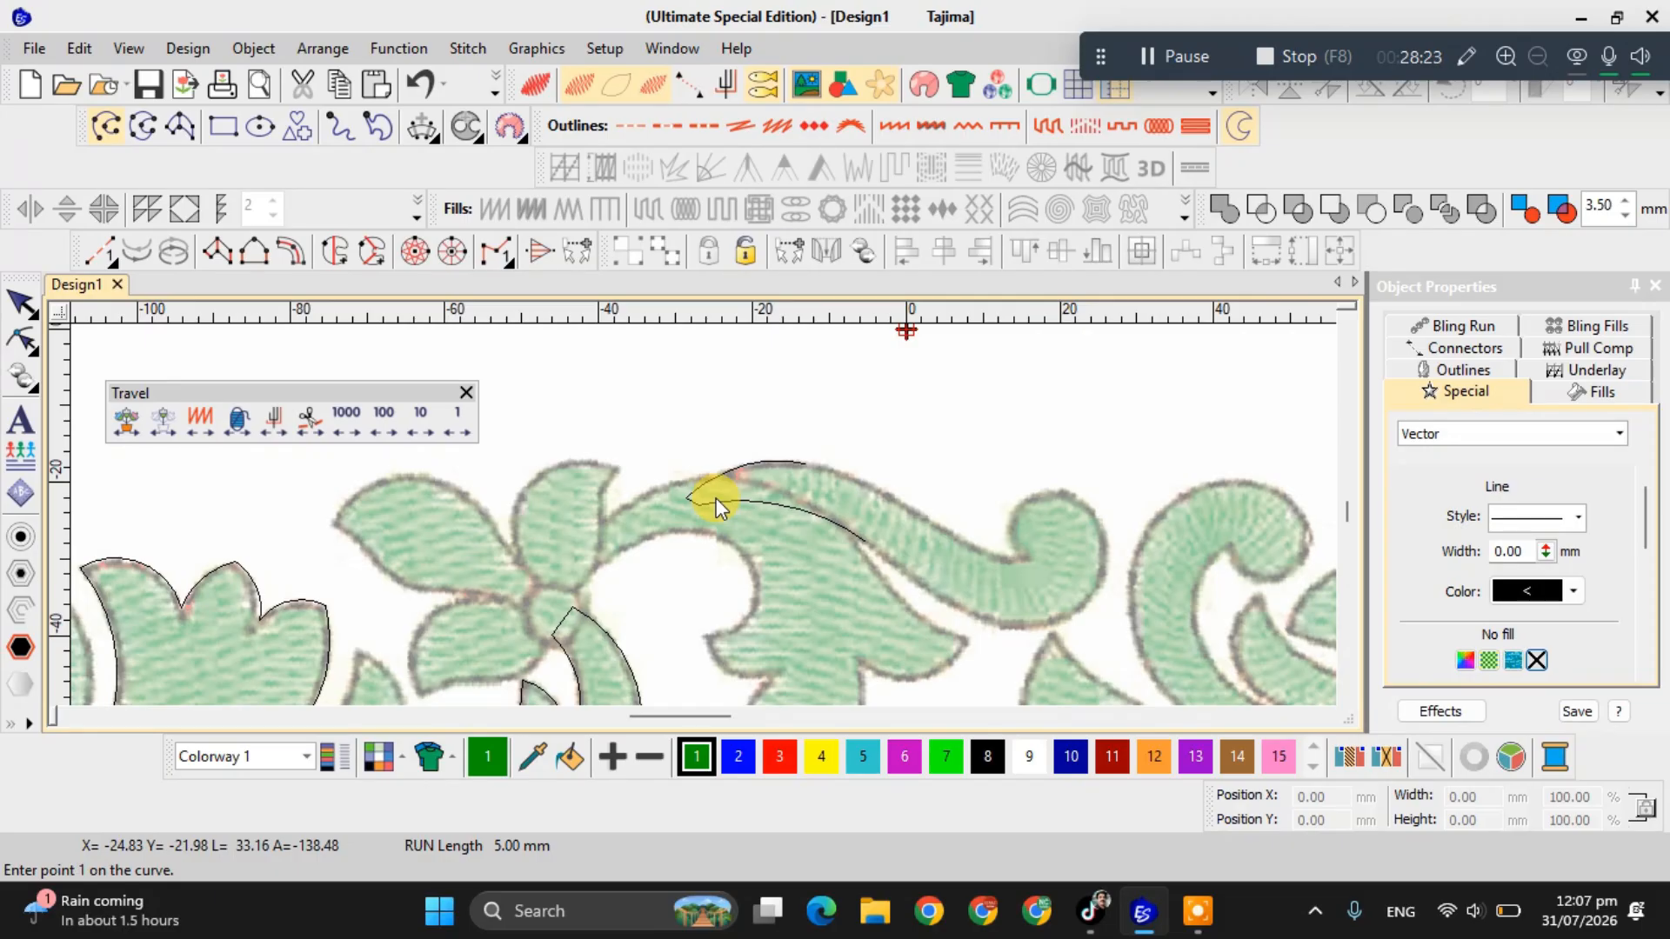
pyautogui.scroll(-3, 717, 497)
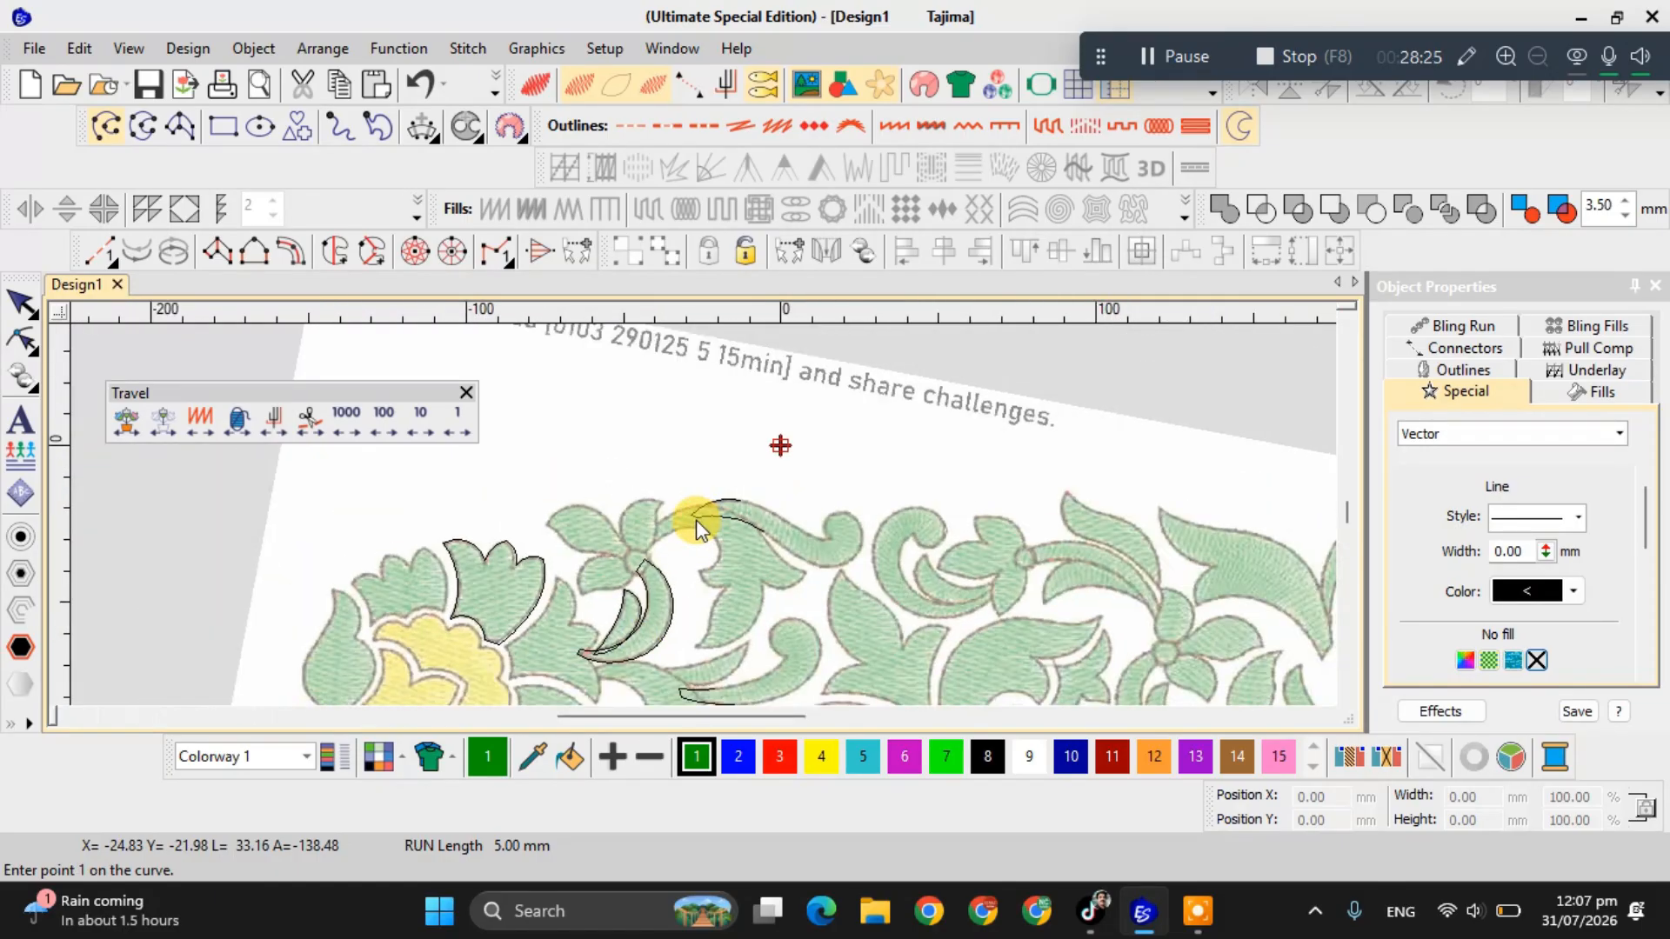
pyautogui.scroll(1, 696, 520)
pyautogui.scroll(-3, 619, 633)
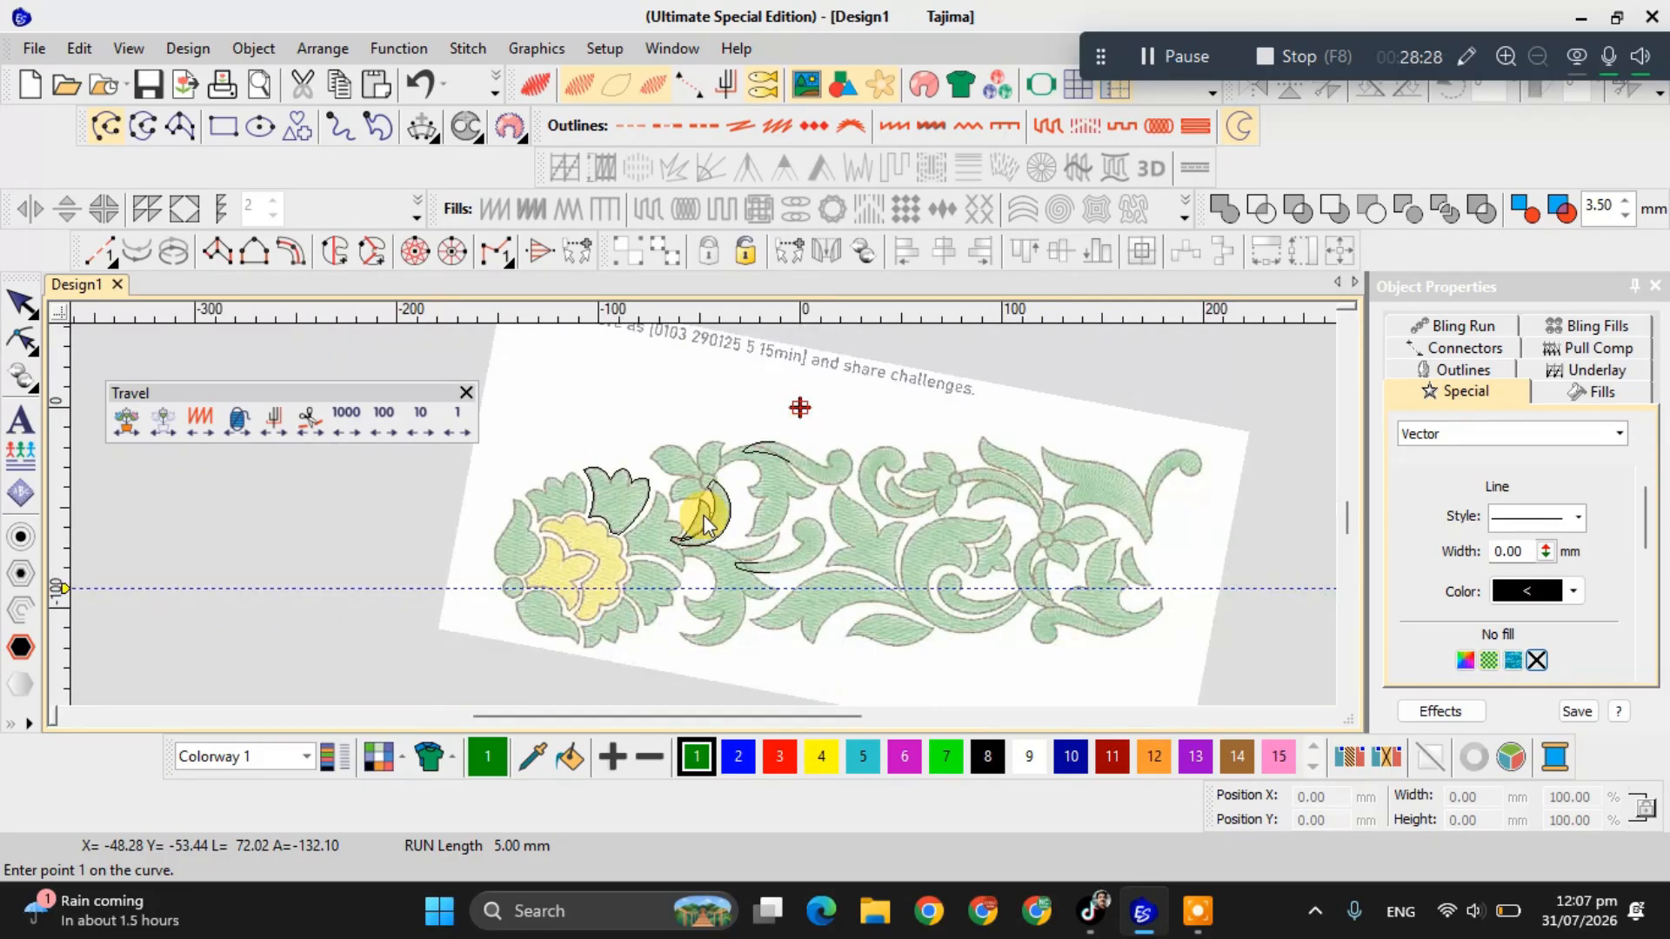
pyautogui.scroll(2, 702, 517)
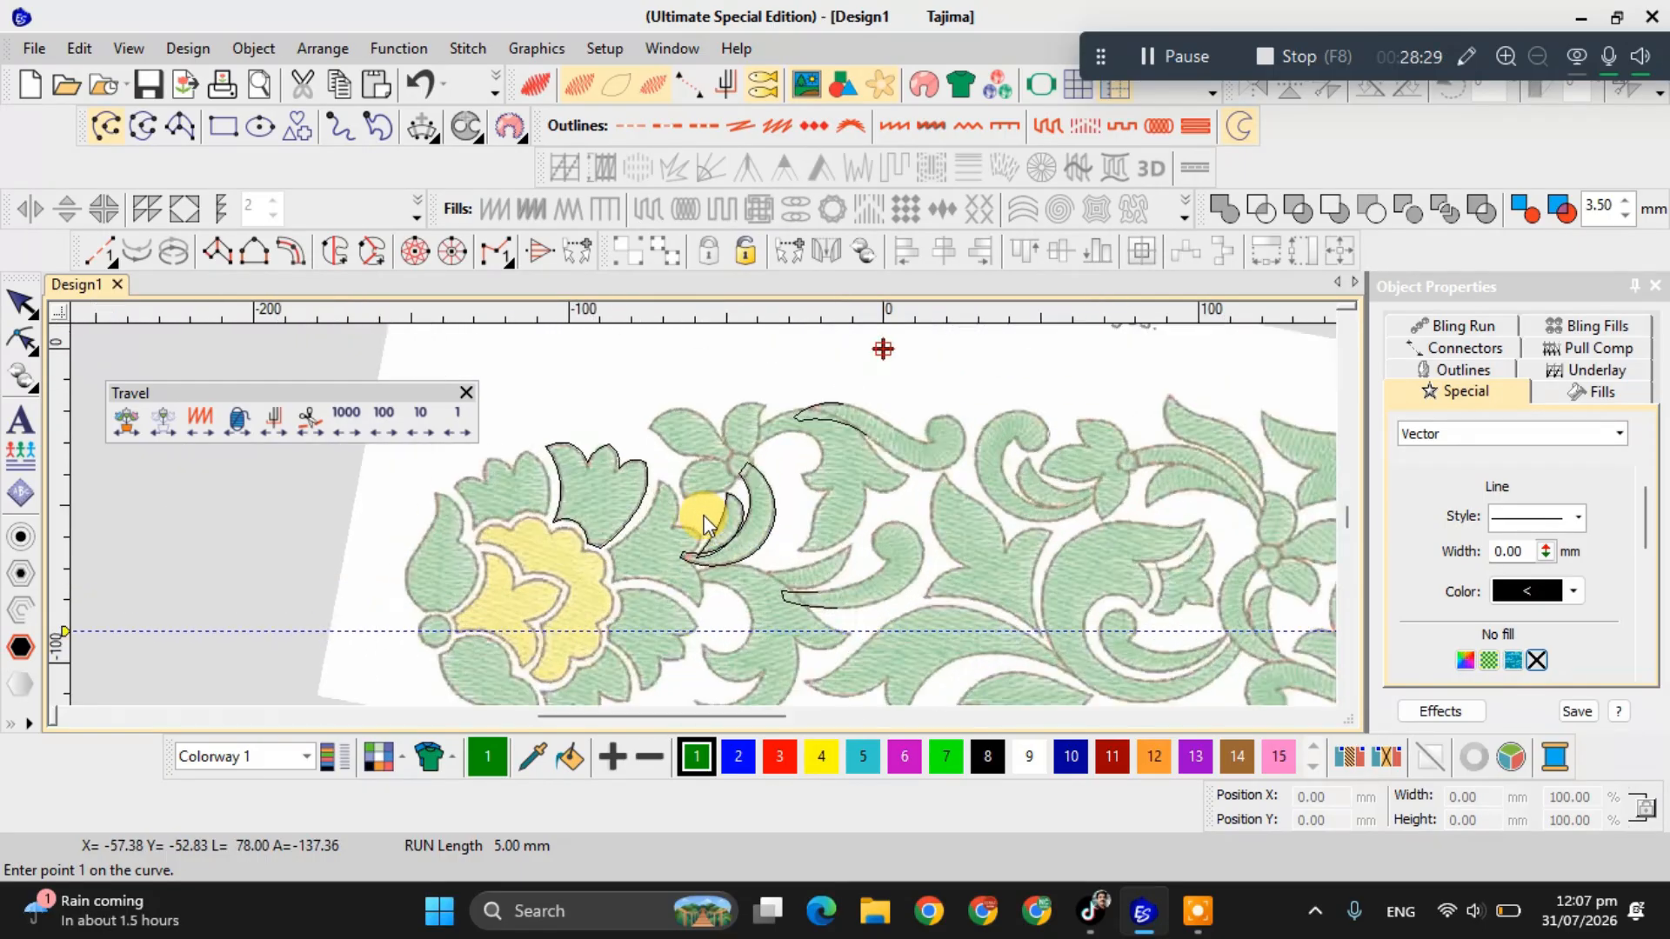
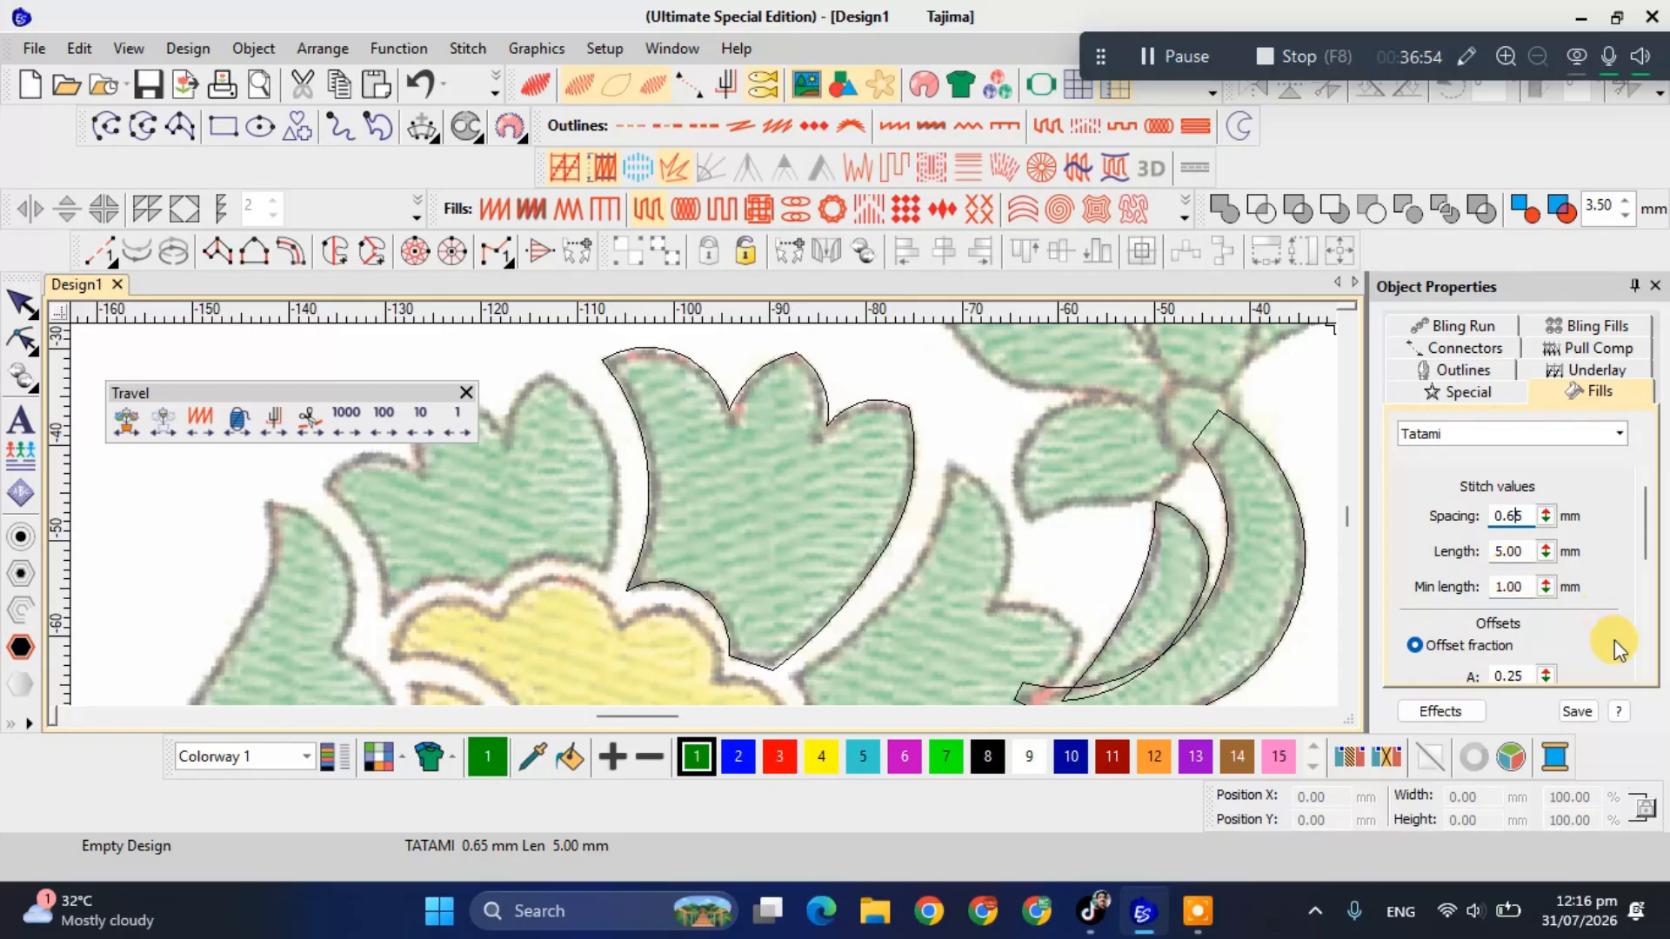
# Save the Tatami fill properties with 0.65 mm spacing as default template object properties and accept applying them to the Normal template.
pyautogui.moveTo(1645, 541)
pyautogui.mouseDown()
pyautogui.moveTo(1648, 607)
pyautogui.moveTo(1633, 517)
pyautogui.mouseUp()
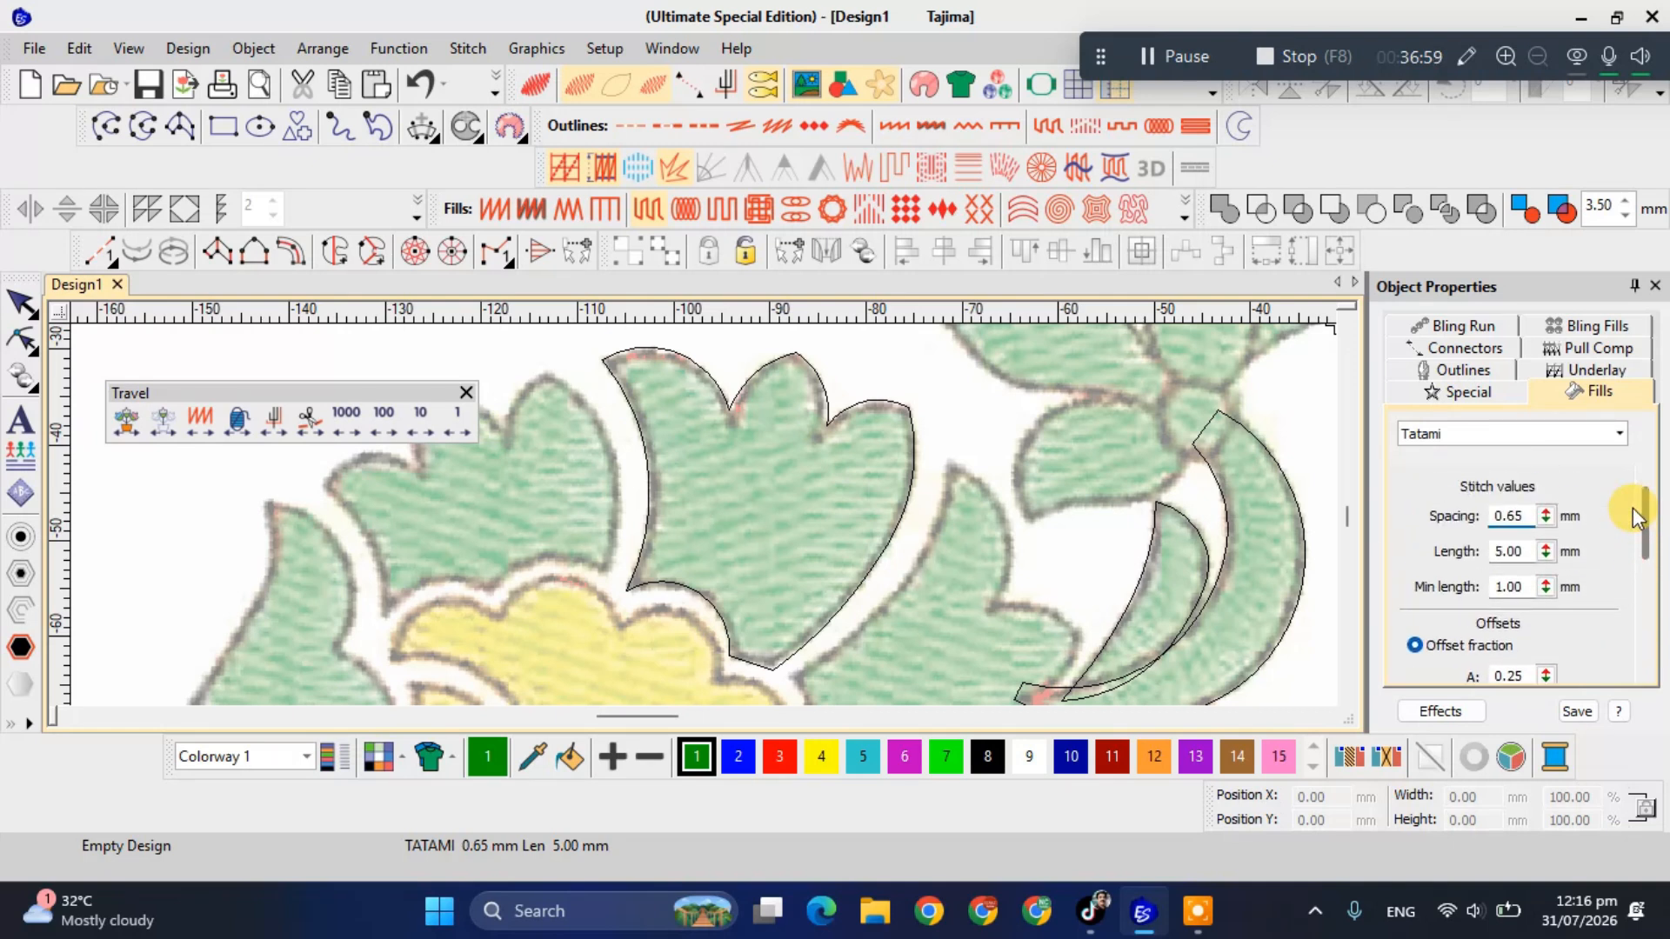
pyautogui.click(1576, 713)
pyautogui.click(822, 522)
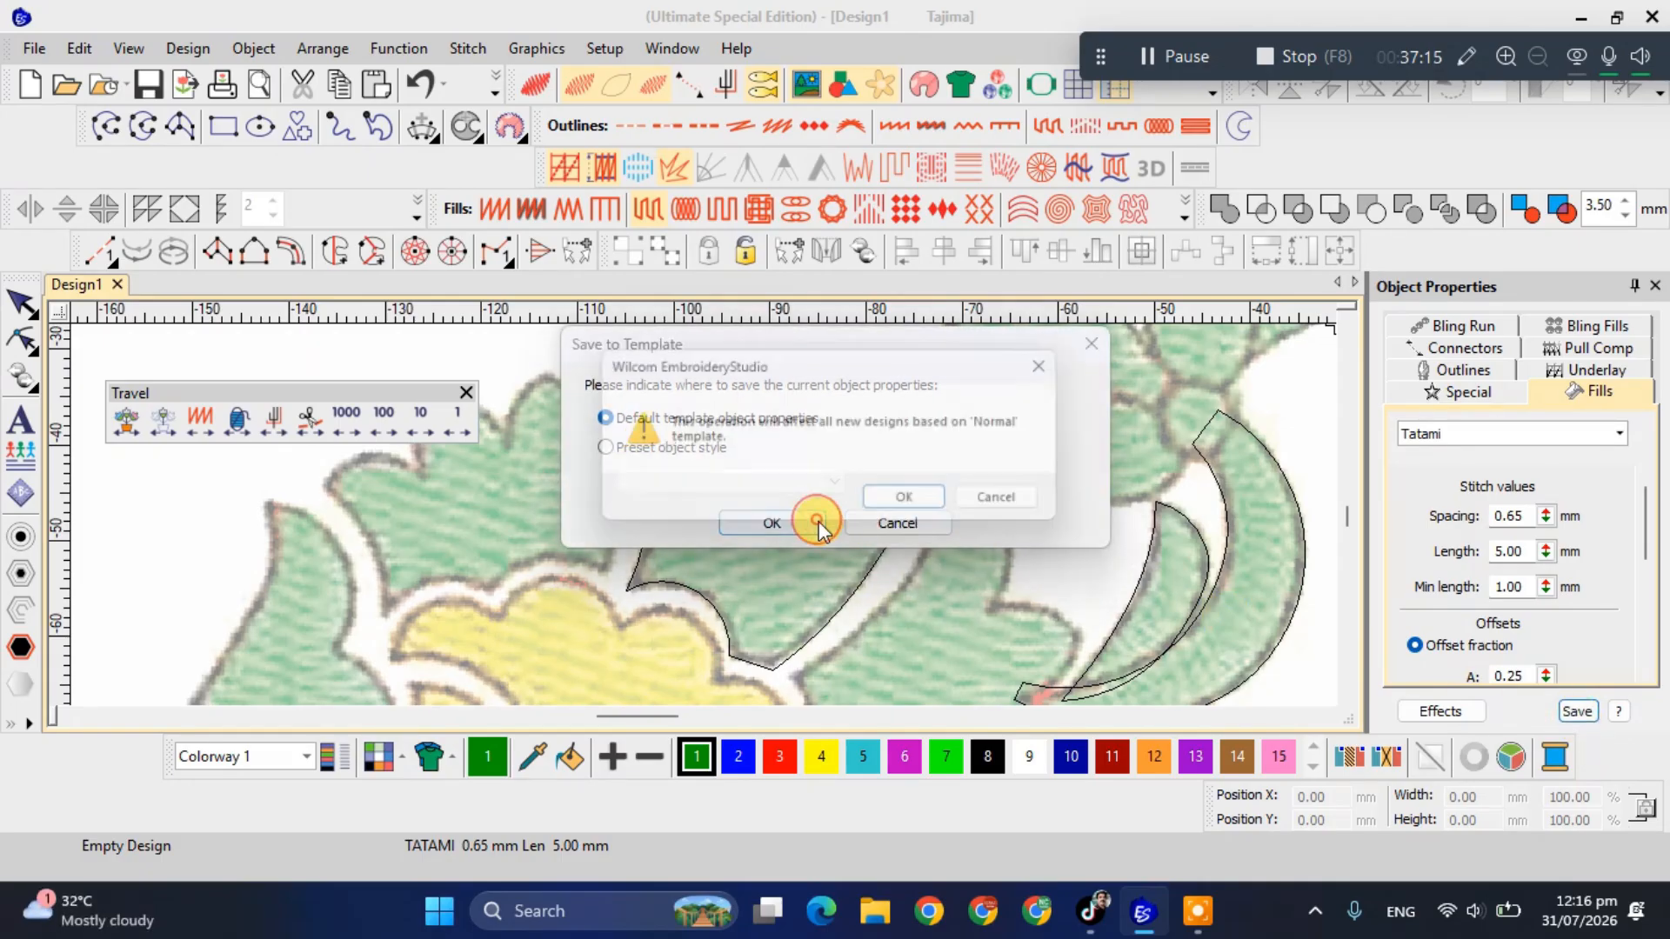
pyautogui.click(907, 507)
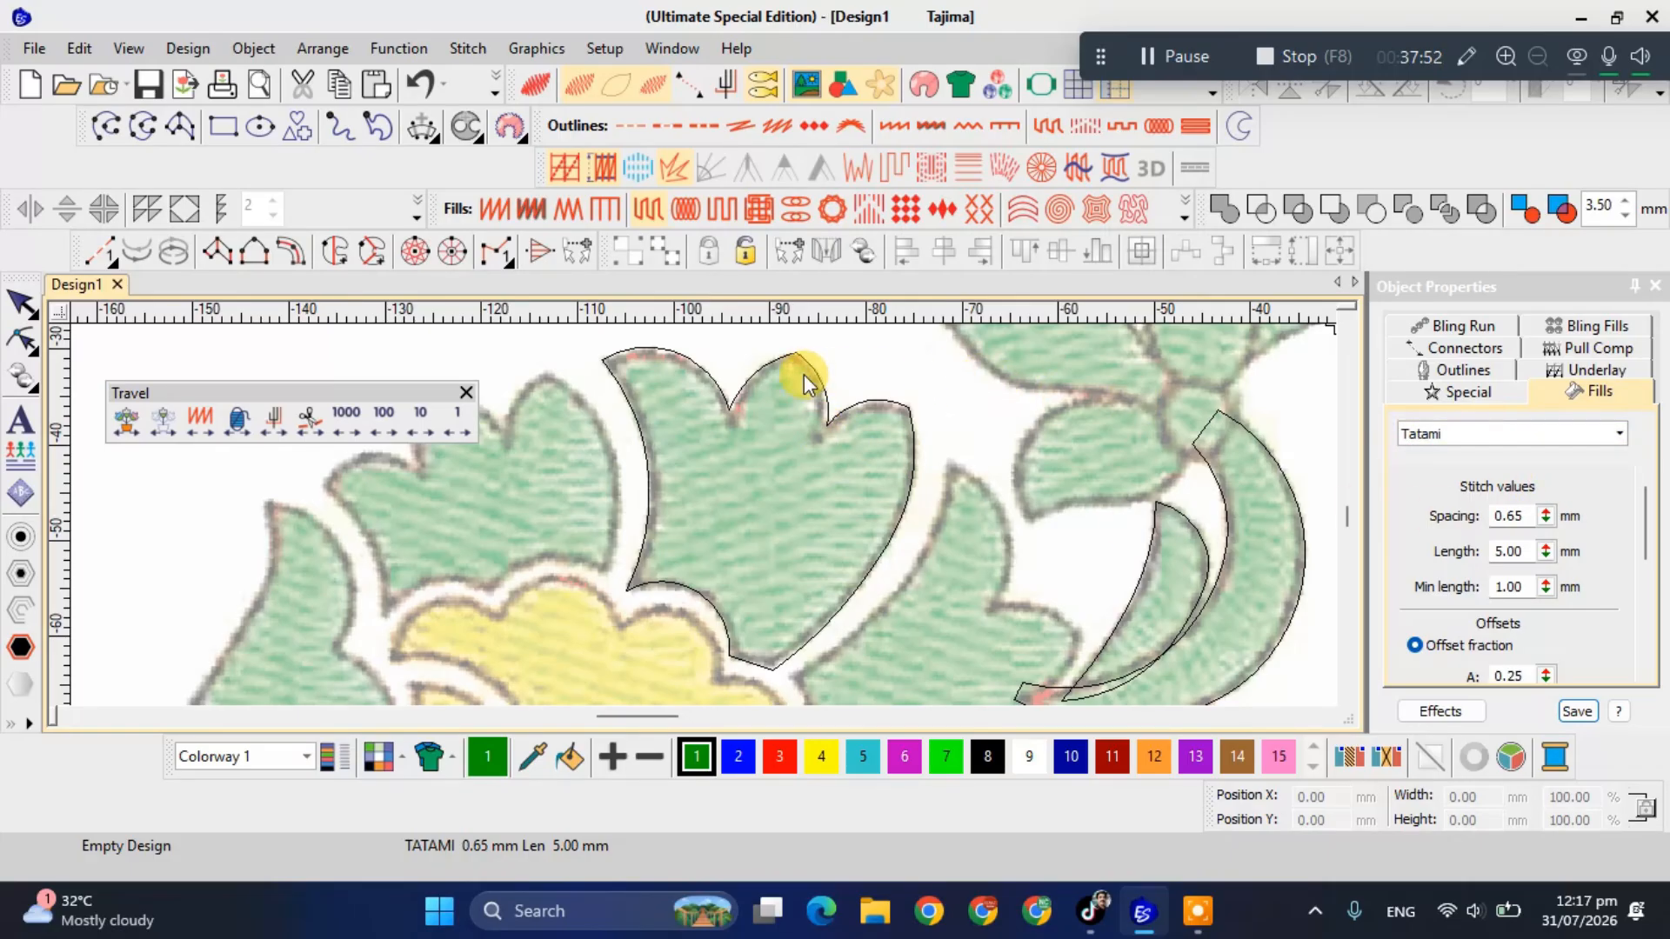
# Choose the Triple Run outline stitch and make black, colour 8, the current thread colour.
pyautogui.click(707, 126)
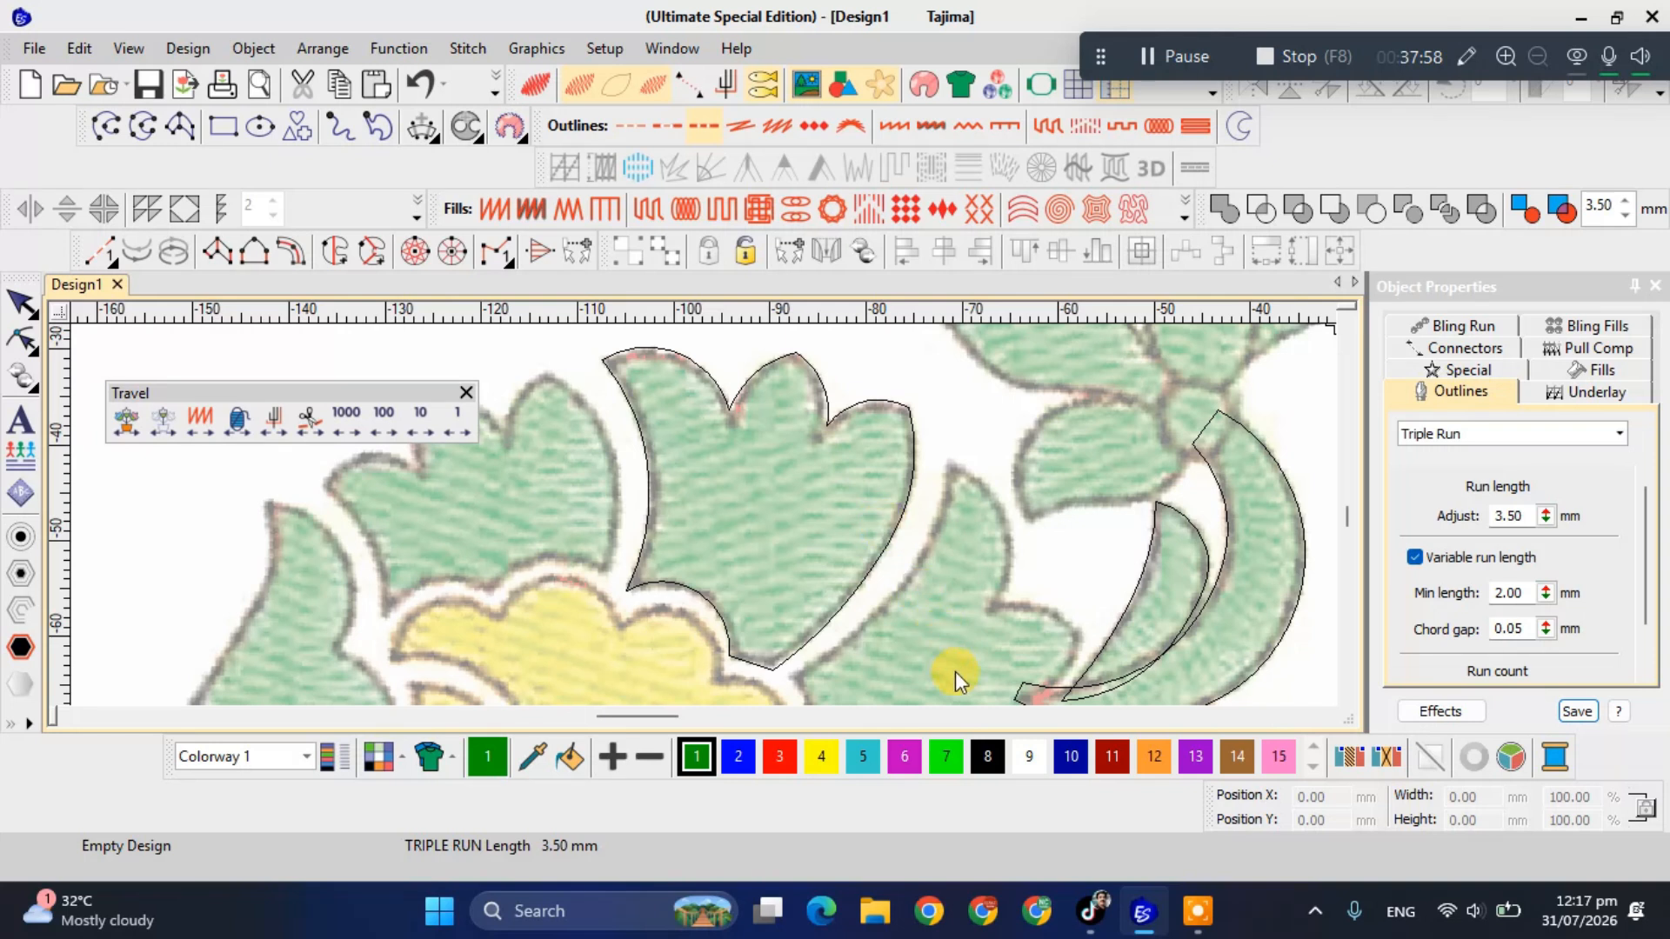
pyautogui.click(987, 757)
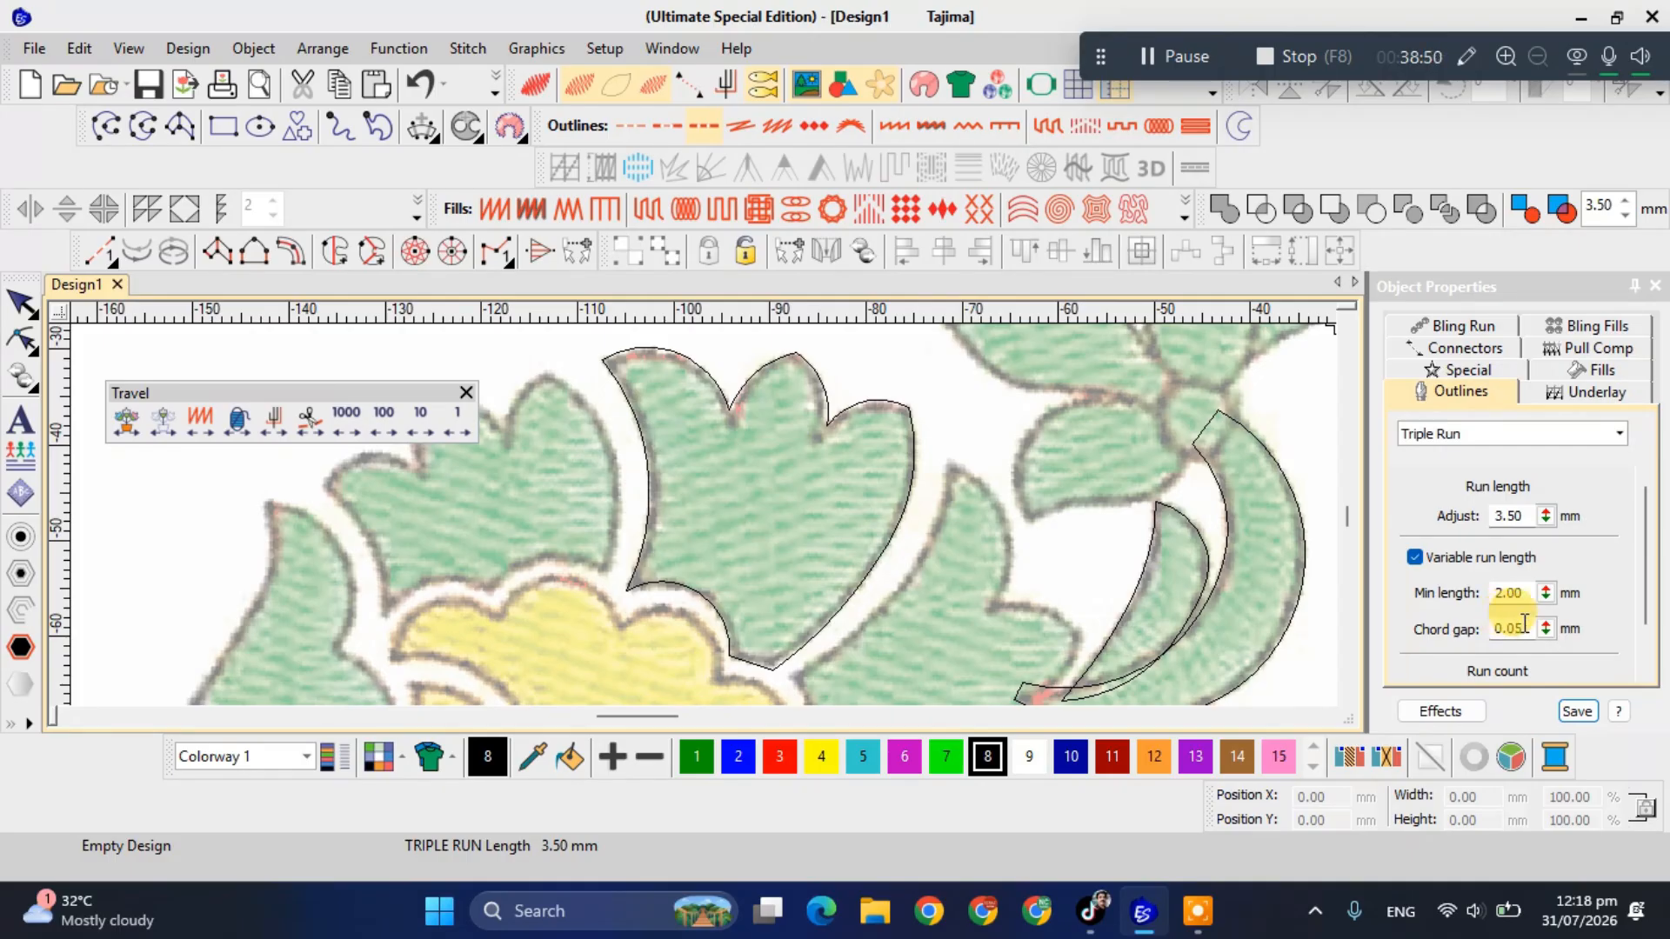
# Set the Triple Run outline's run count to 7.
pyautogui.moveTo(1650, 591); pyautogui.dragTo(1649, 631)
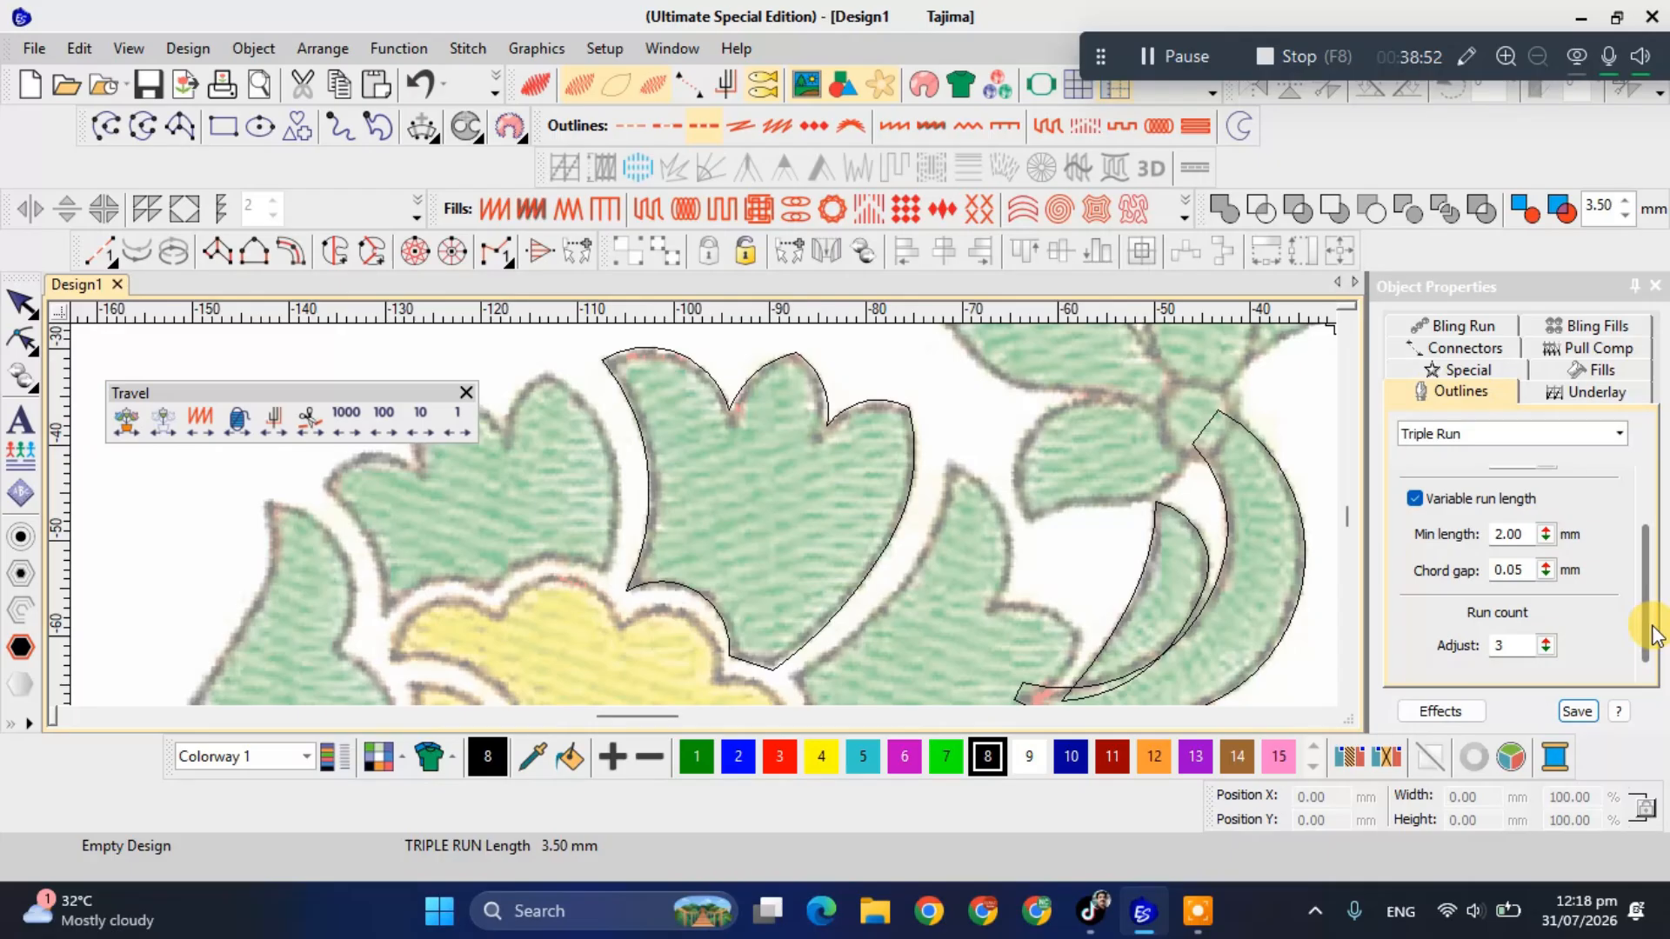
pyautogui.doubleClick(1512, 644)
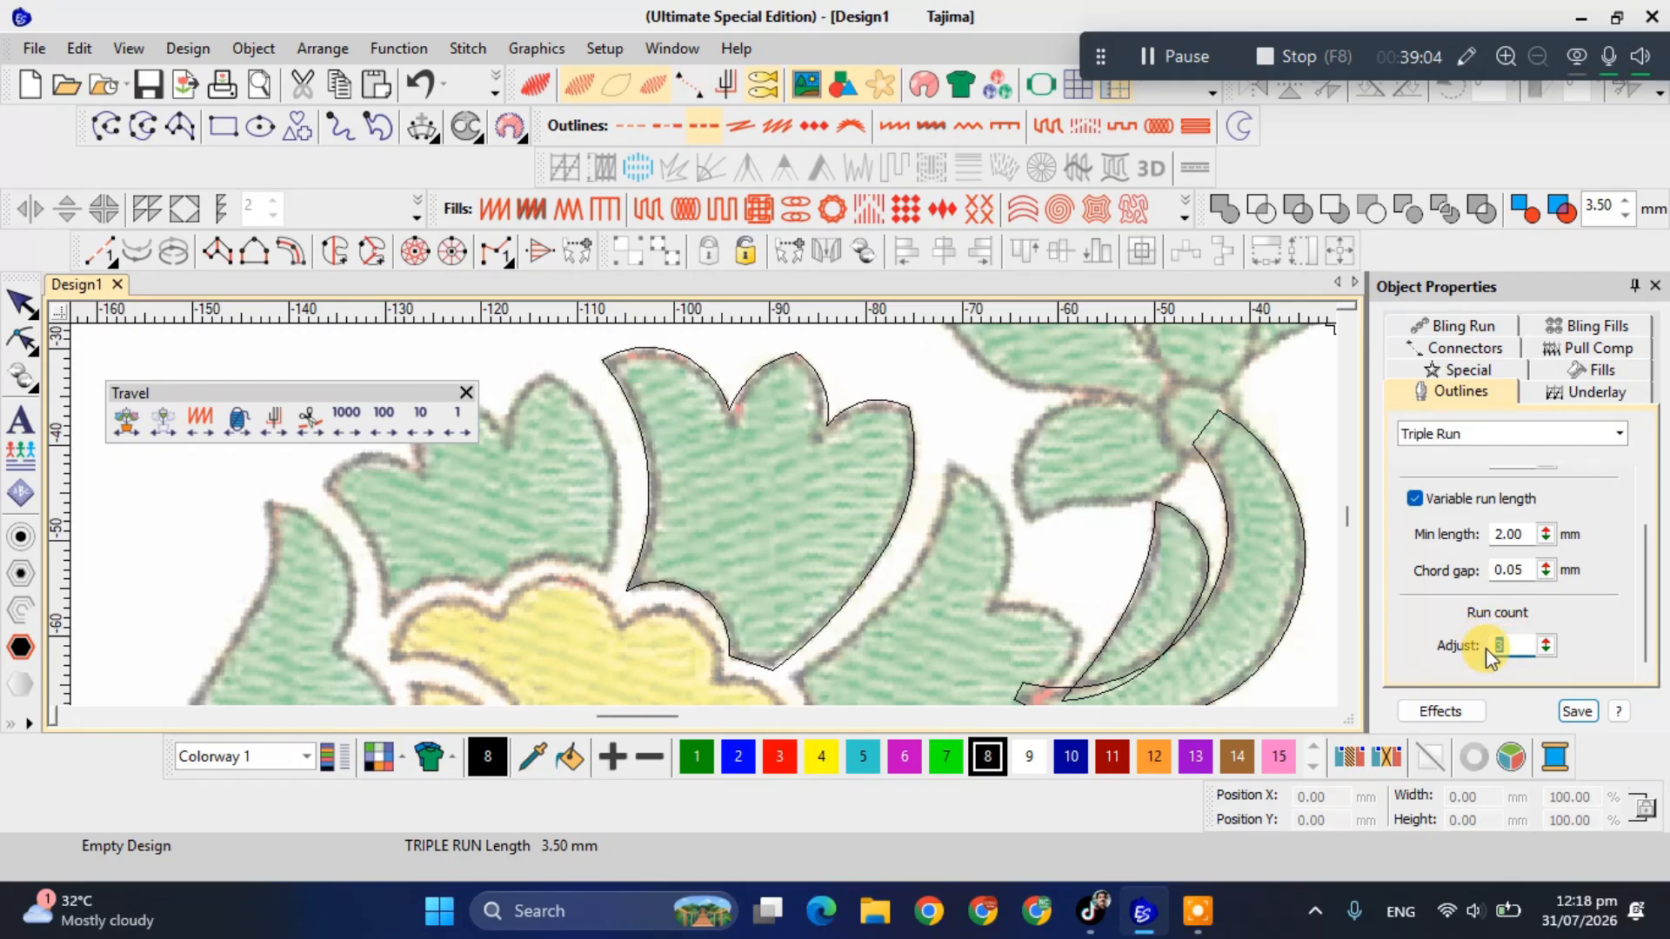
pyautogui.click(1518, 644)
pyautogui.write('7')
pyautogui.press('Return')
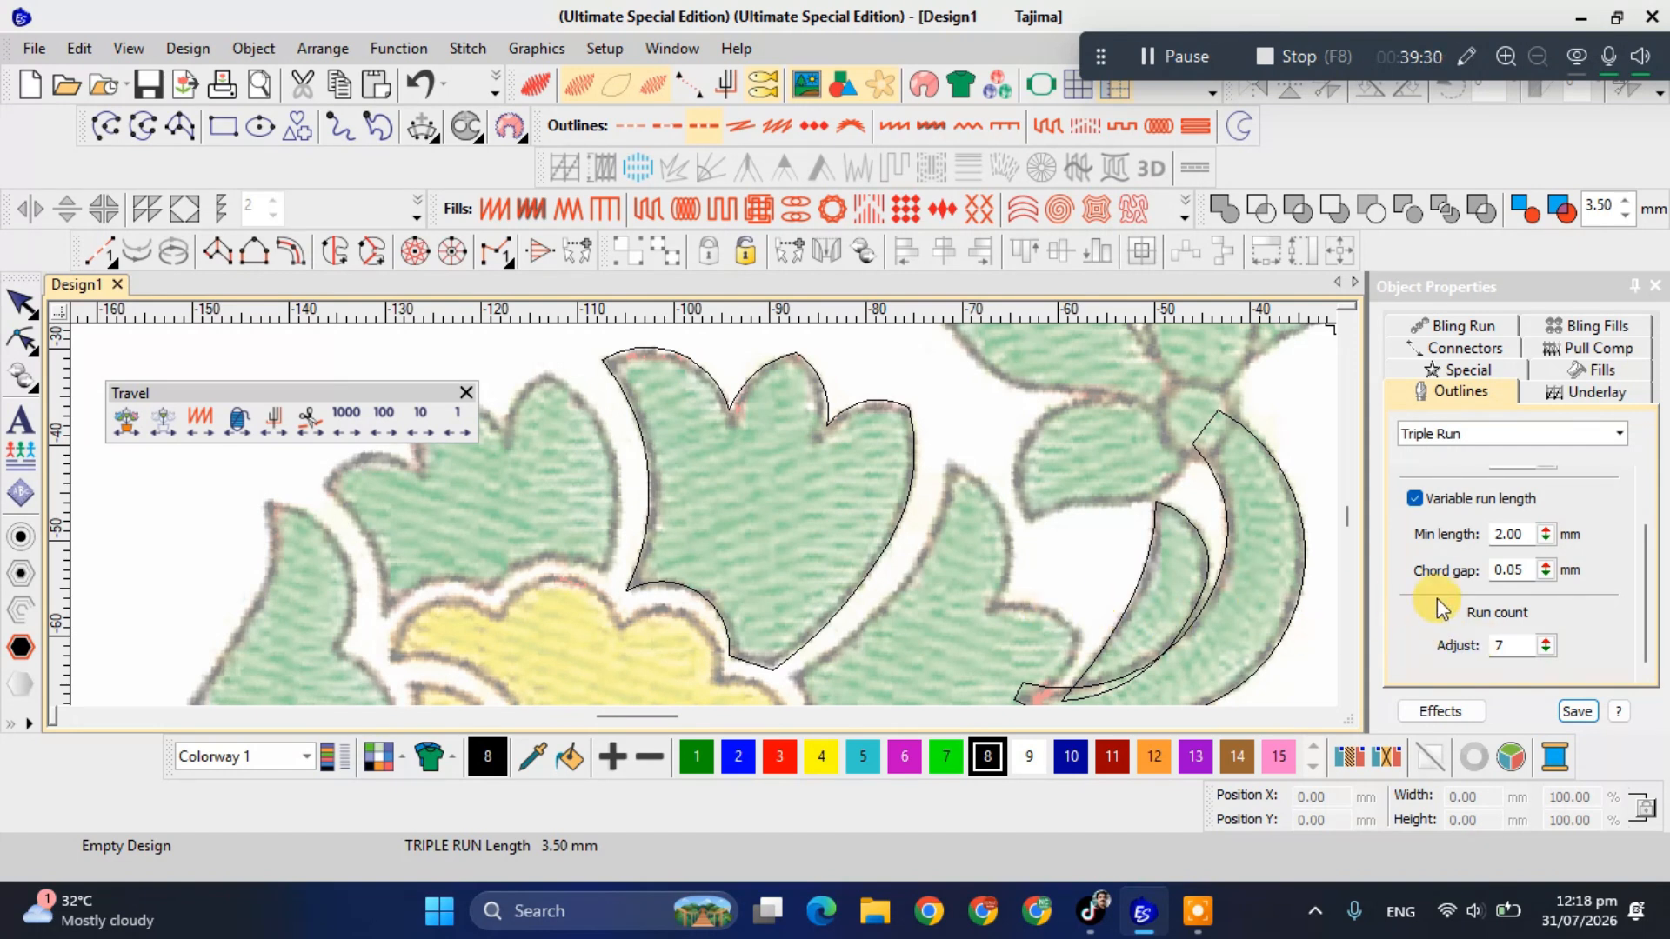
# Save the Triple Run outline properties as default template object properties and accept applying them to the Normal template.
pyautogui.click(1576, 711)
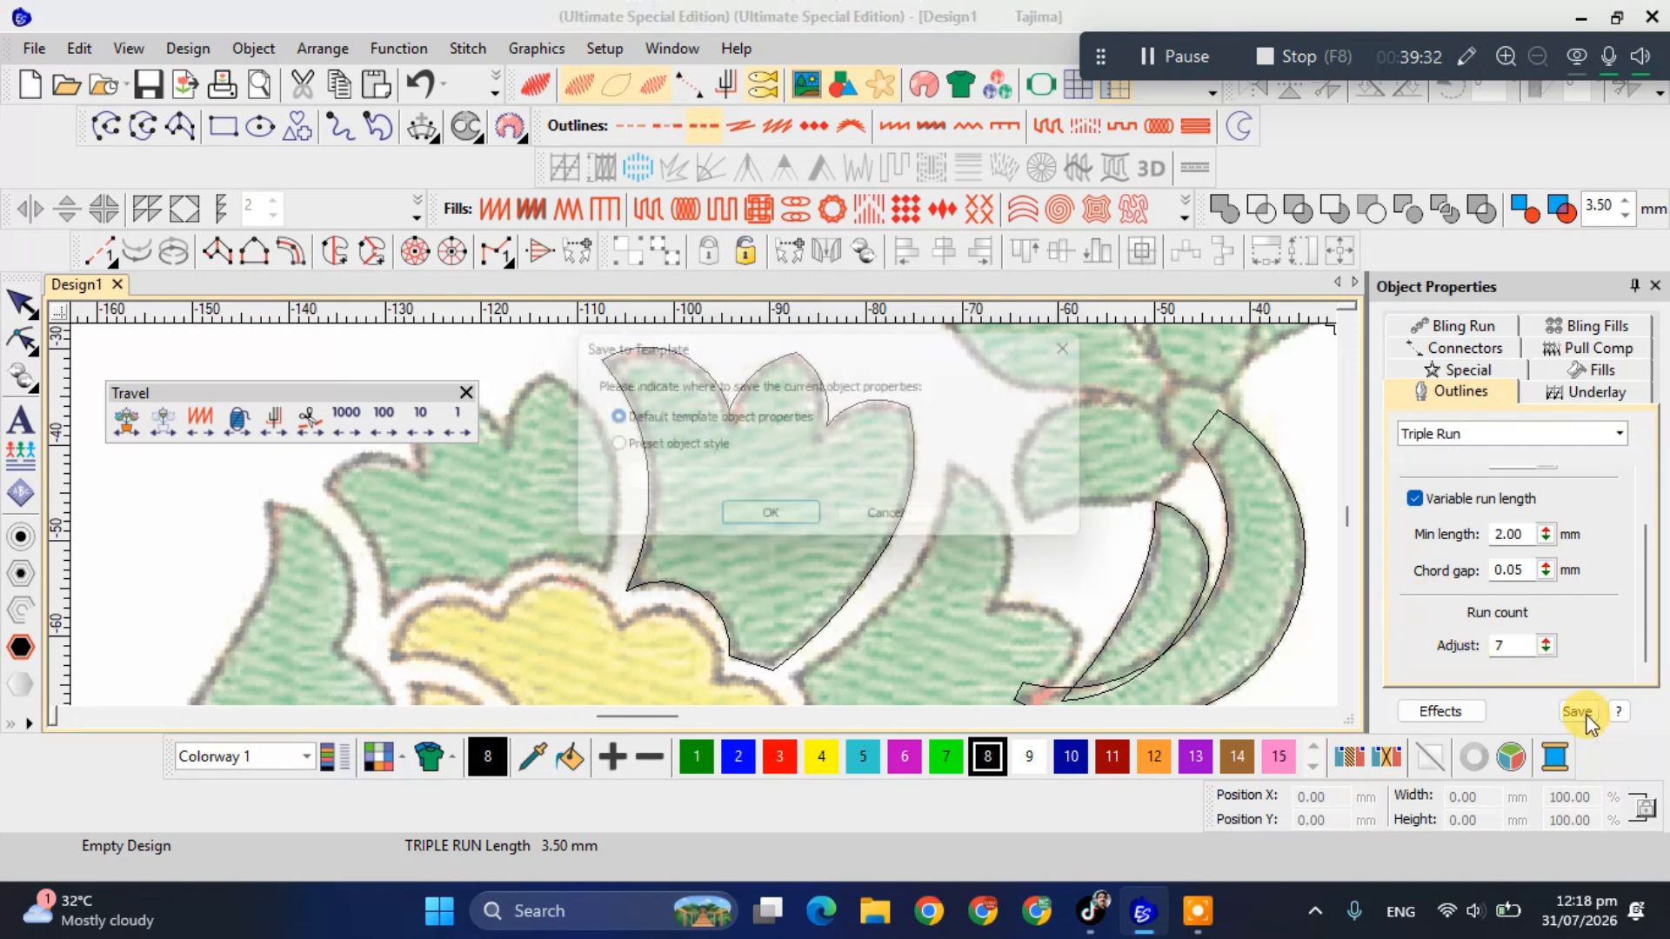
pyautogui.click(814, 524)
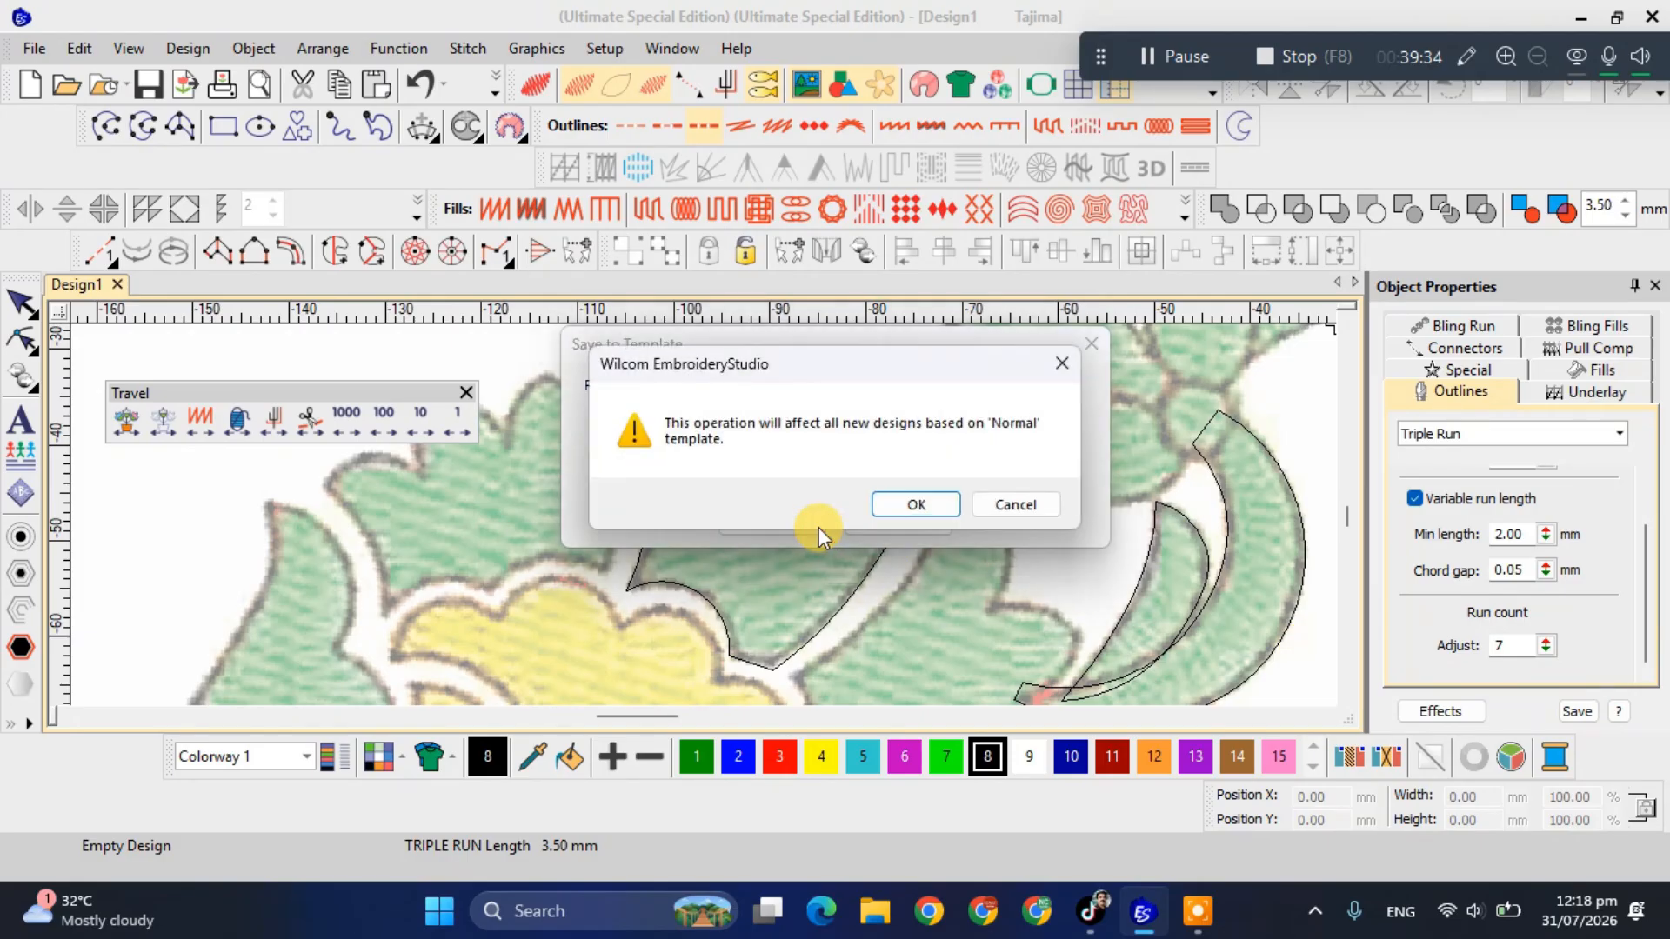
pyautogui.click(897, 511)
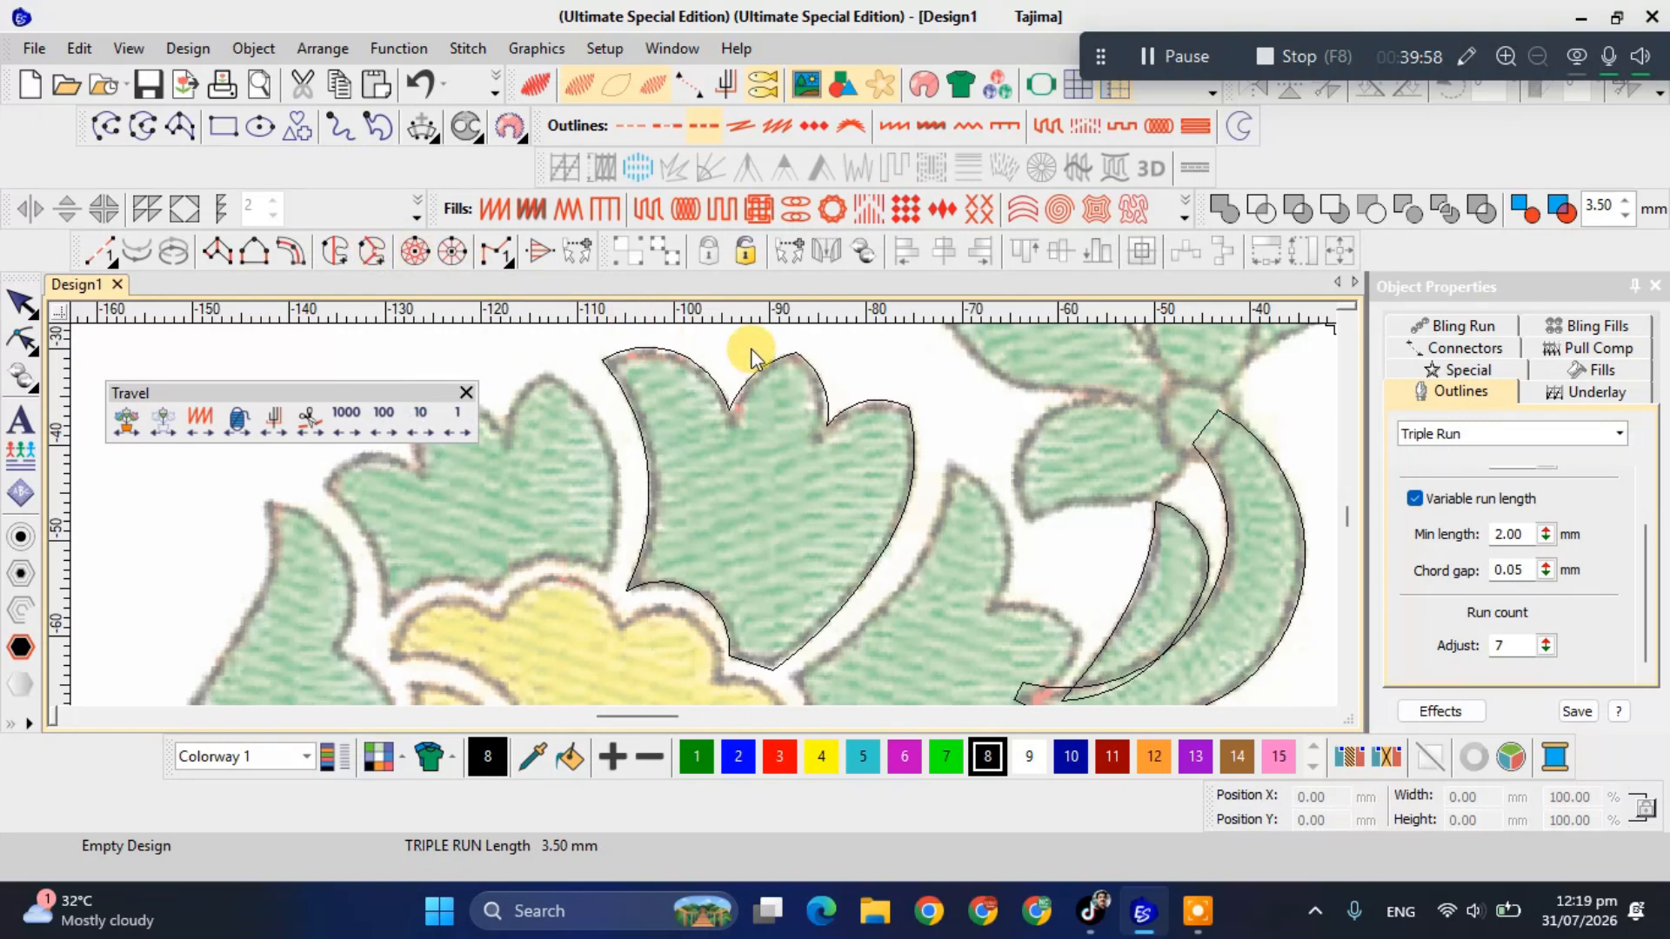
# Try converting the traced three-lobed leaf above the yellow flower to a black Complex Fill, and undo the result.
pyautogui.click(806, 364)
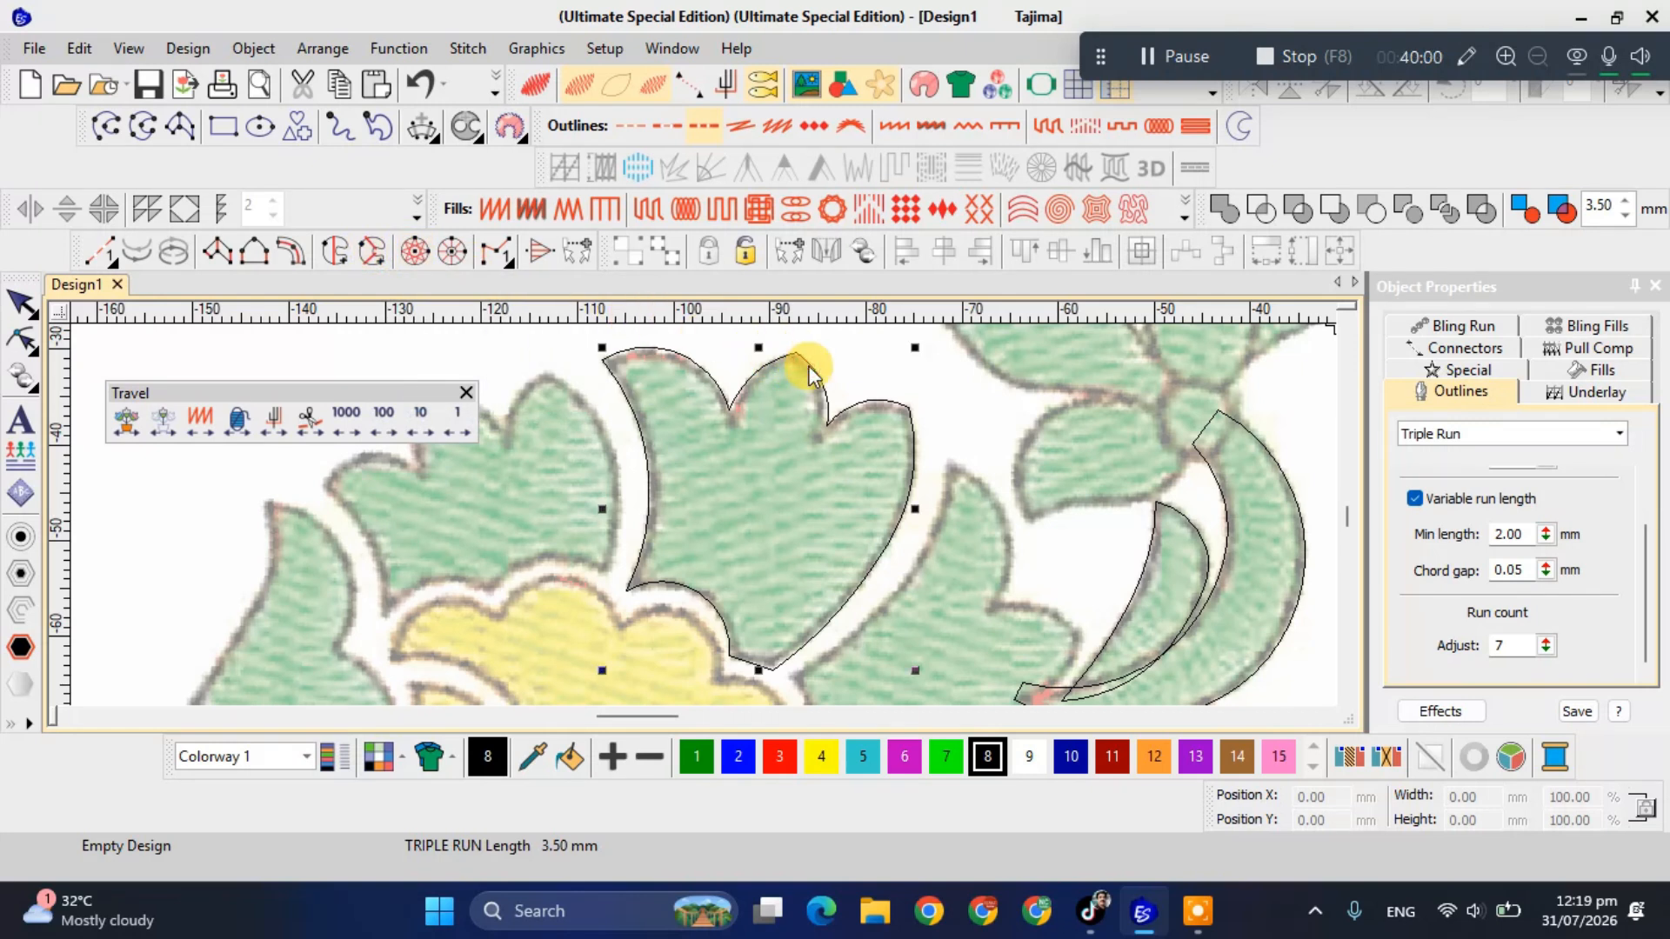
pyautogui.click(335, 252)
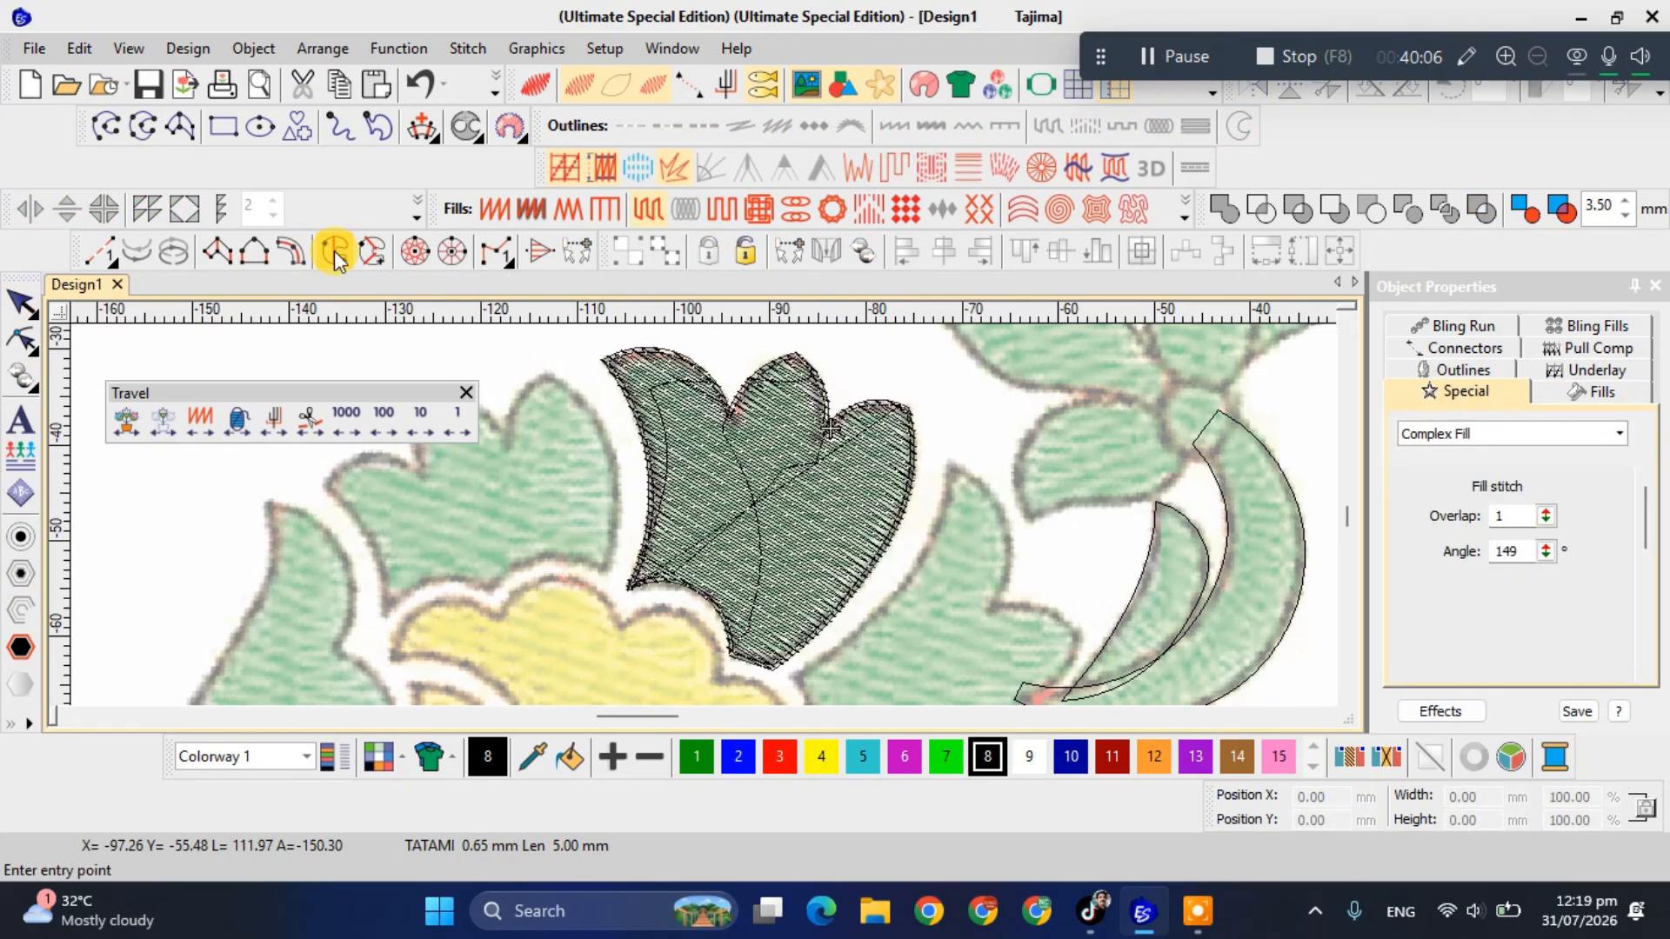
pyautogui.click(334, 252)
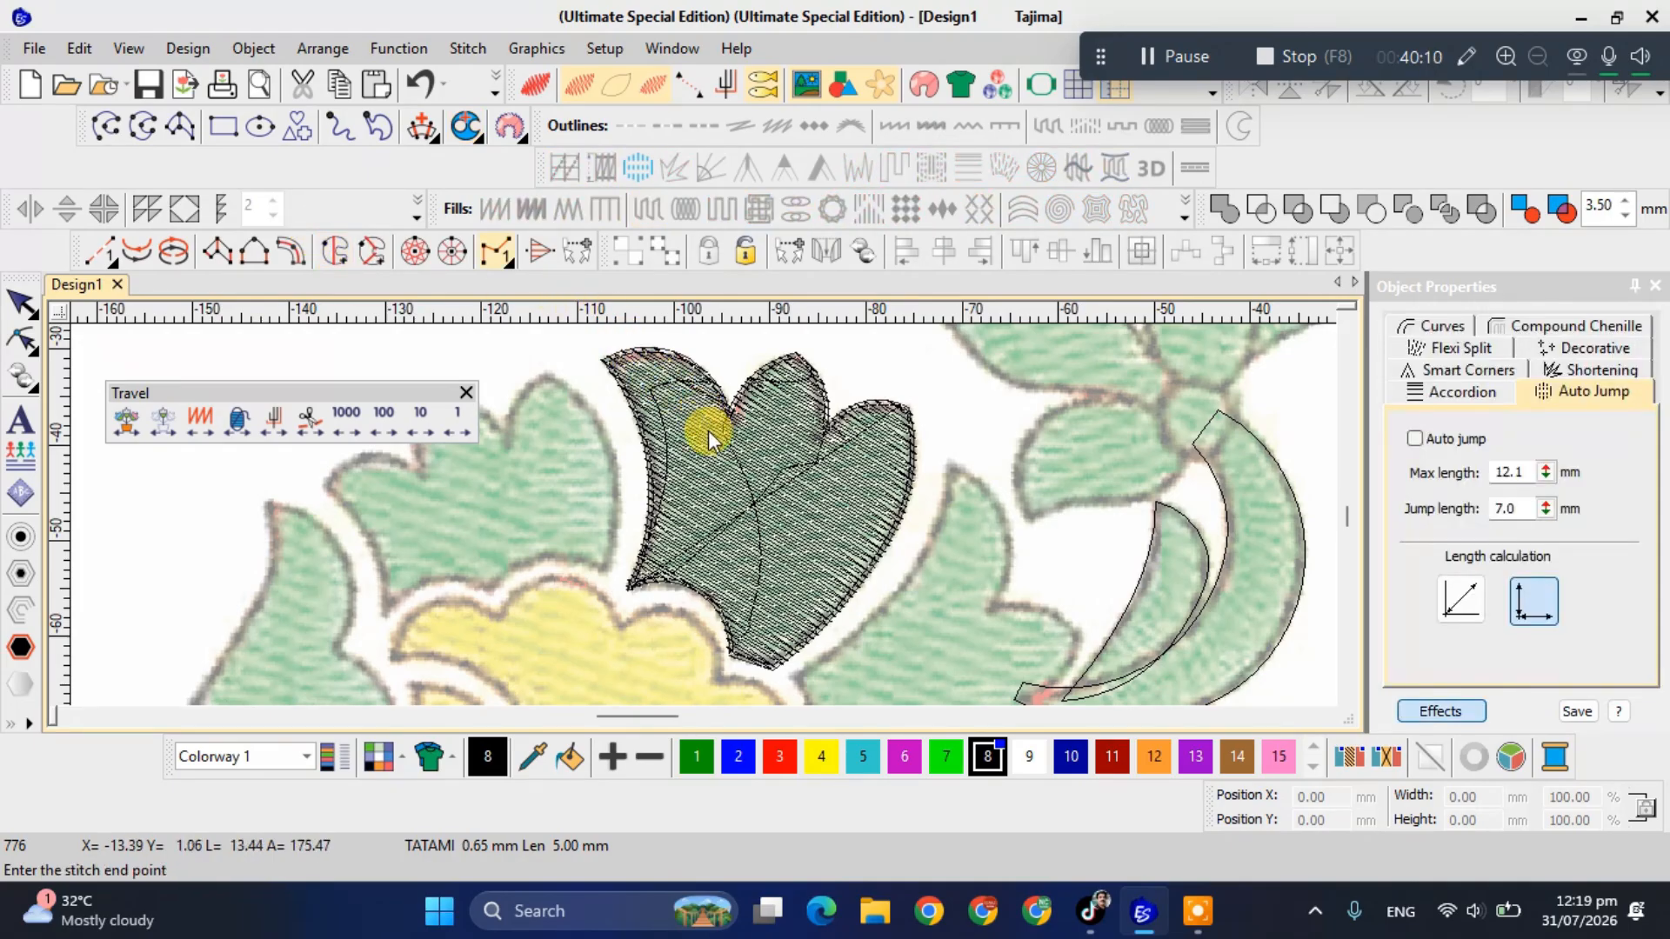
pyautogui.click(787, 425)
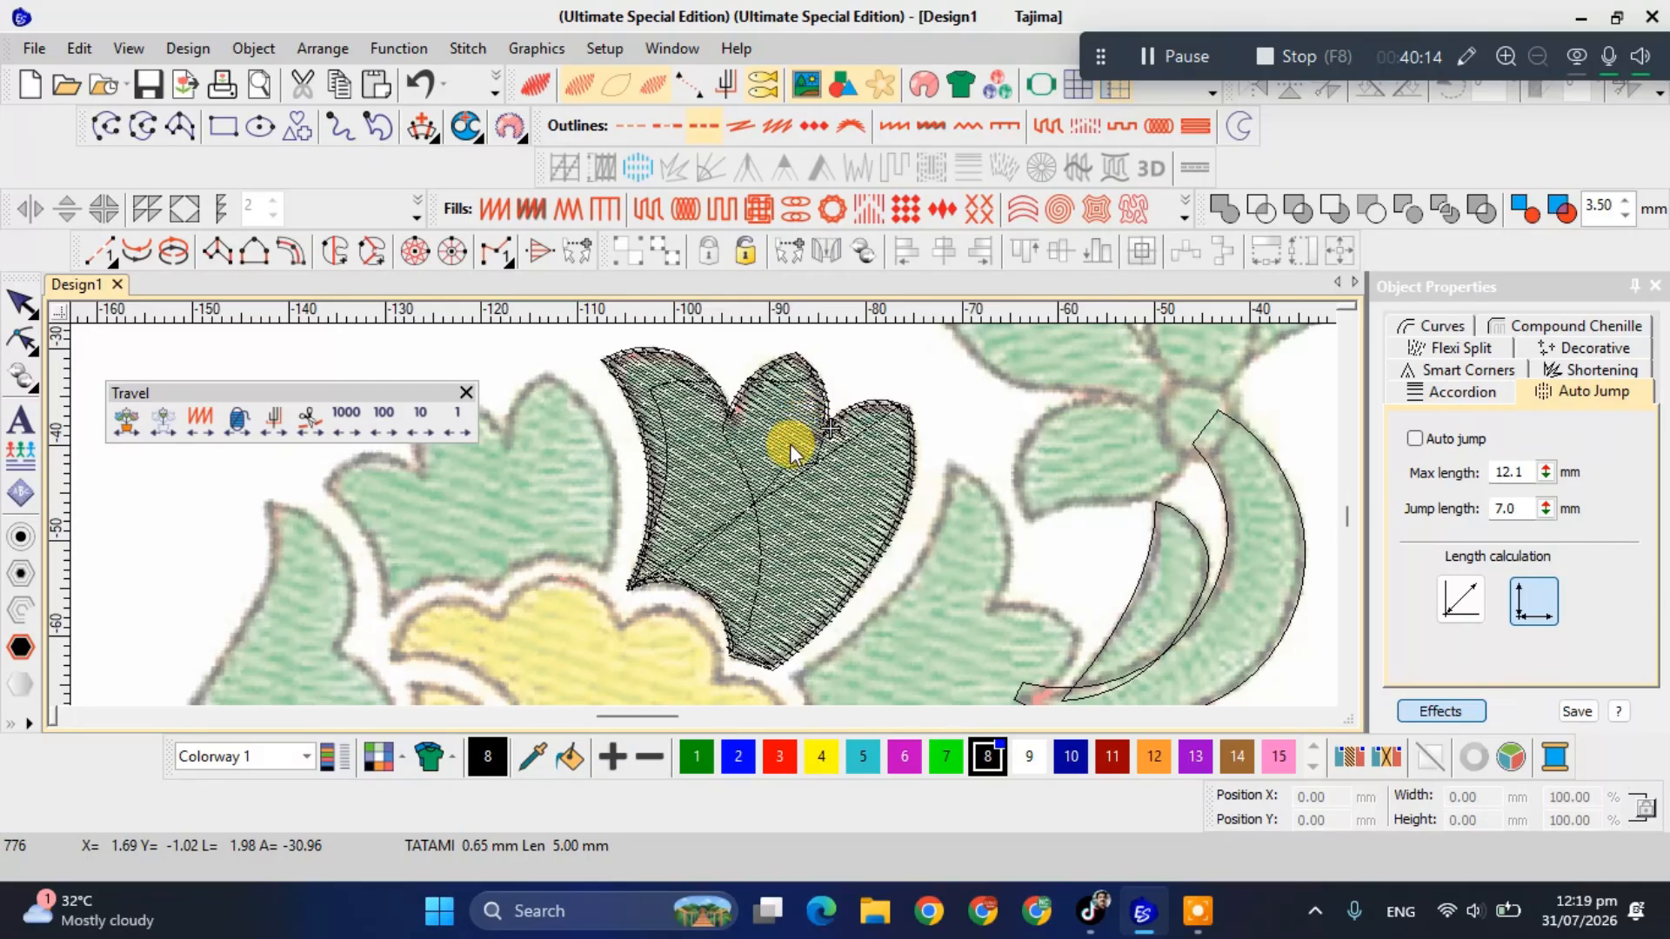
pyautogui.hotkey('ctrl', 'z')
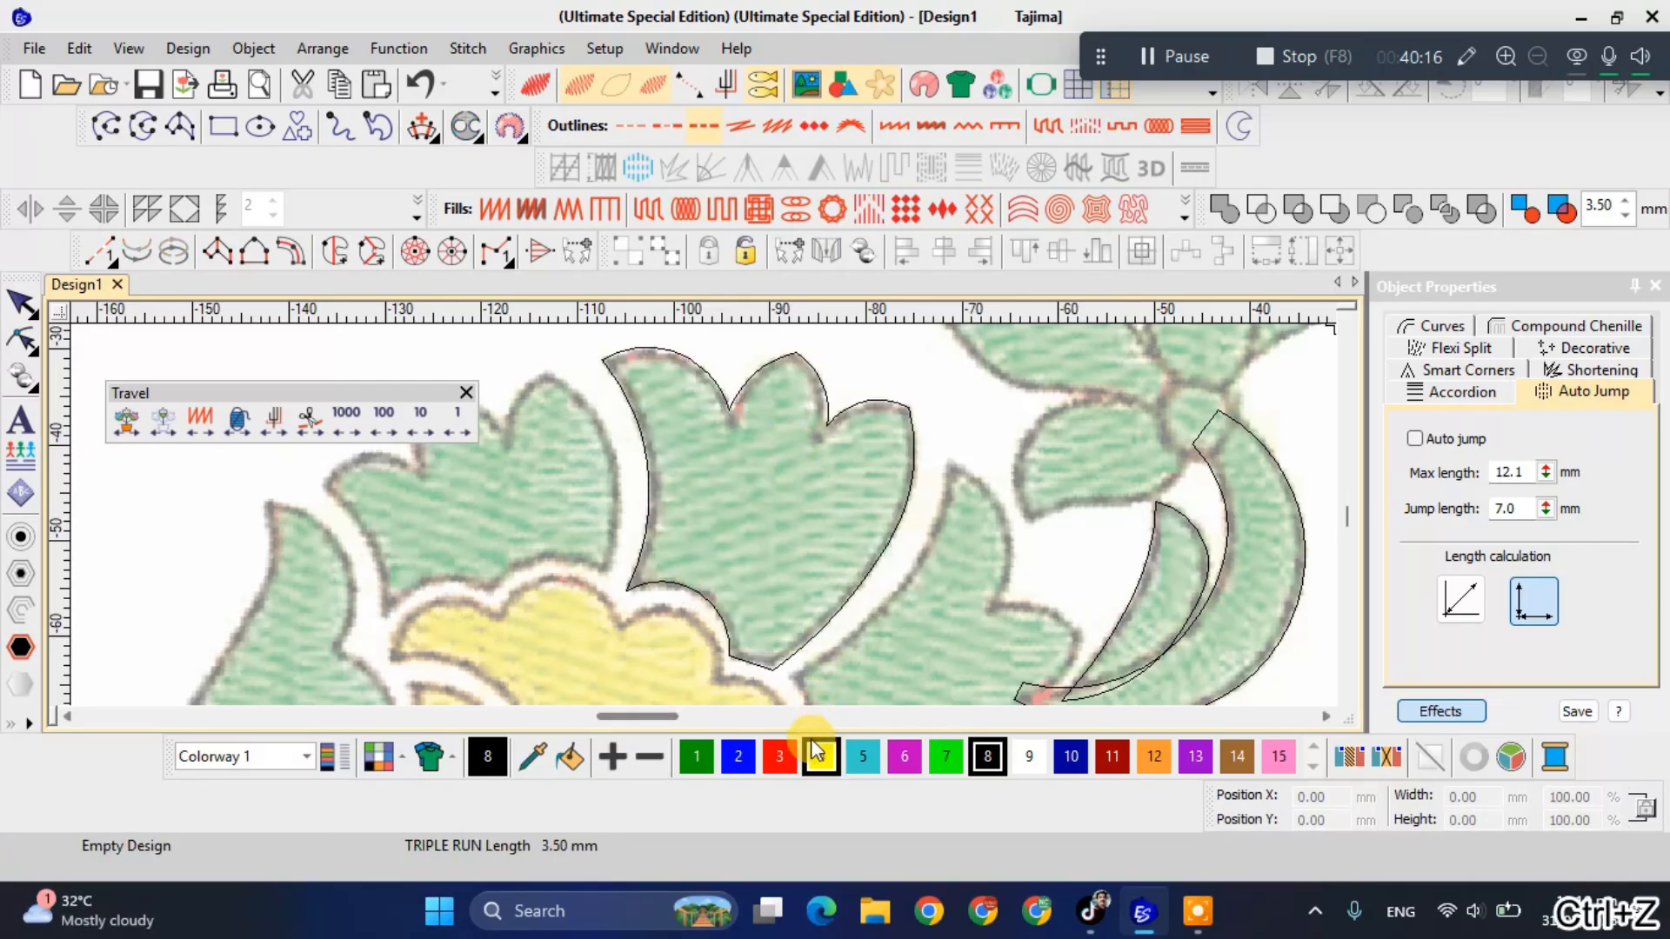
# Make green, colour 1, the current thread colour and try a Complex Fill on the traced three-lobed leaf, undoing the fill.
pyautogui.click(711, 763)
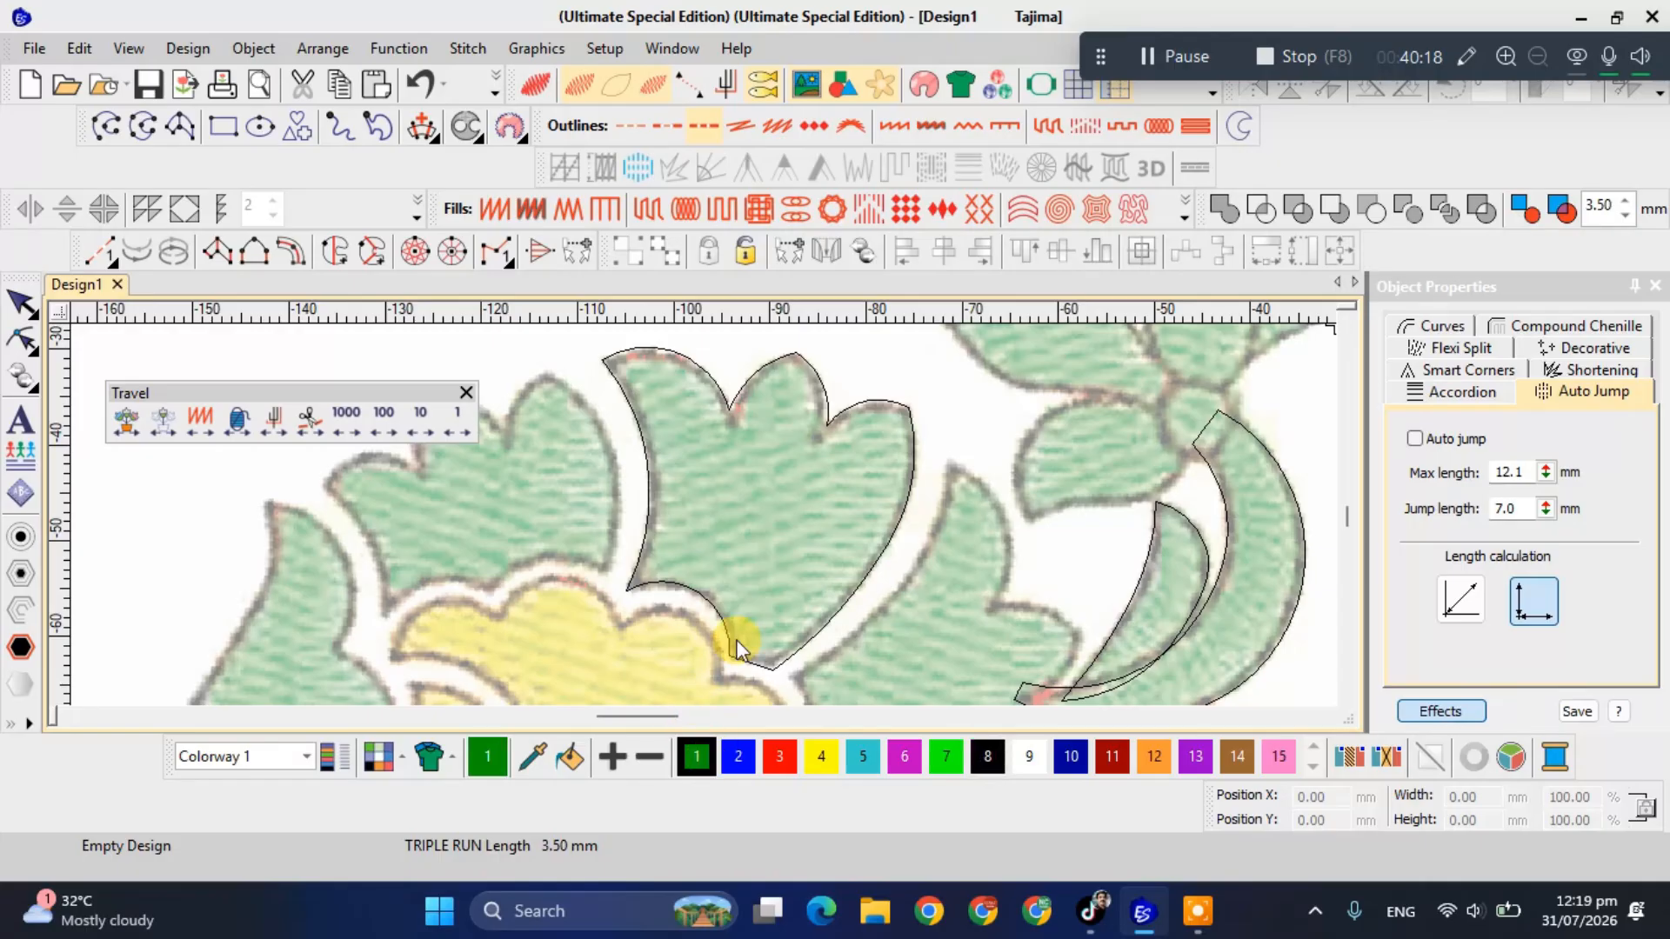
pyautogui.click(827, 414)
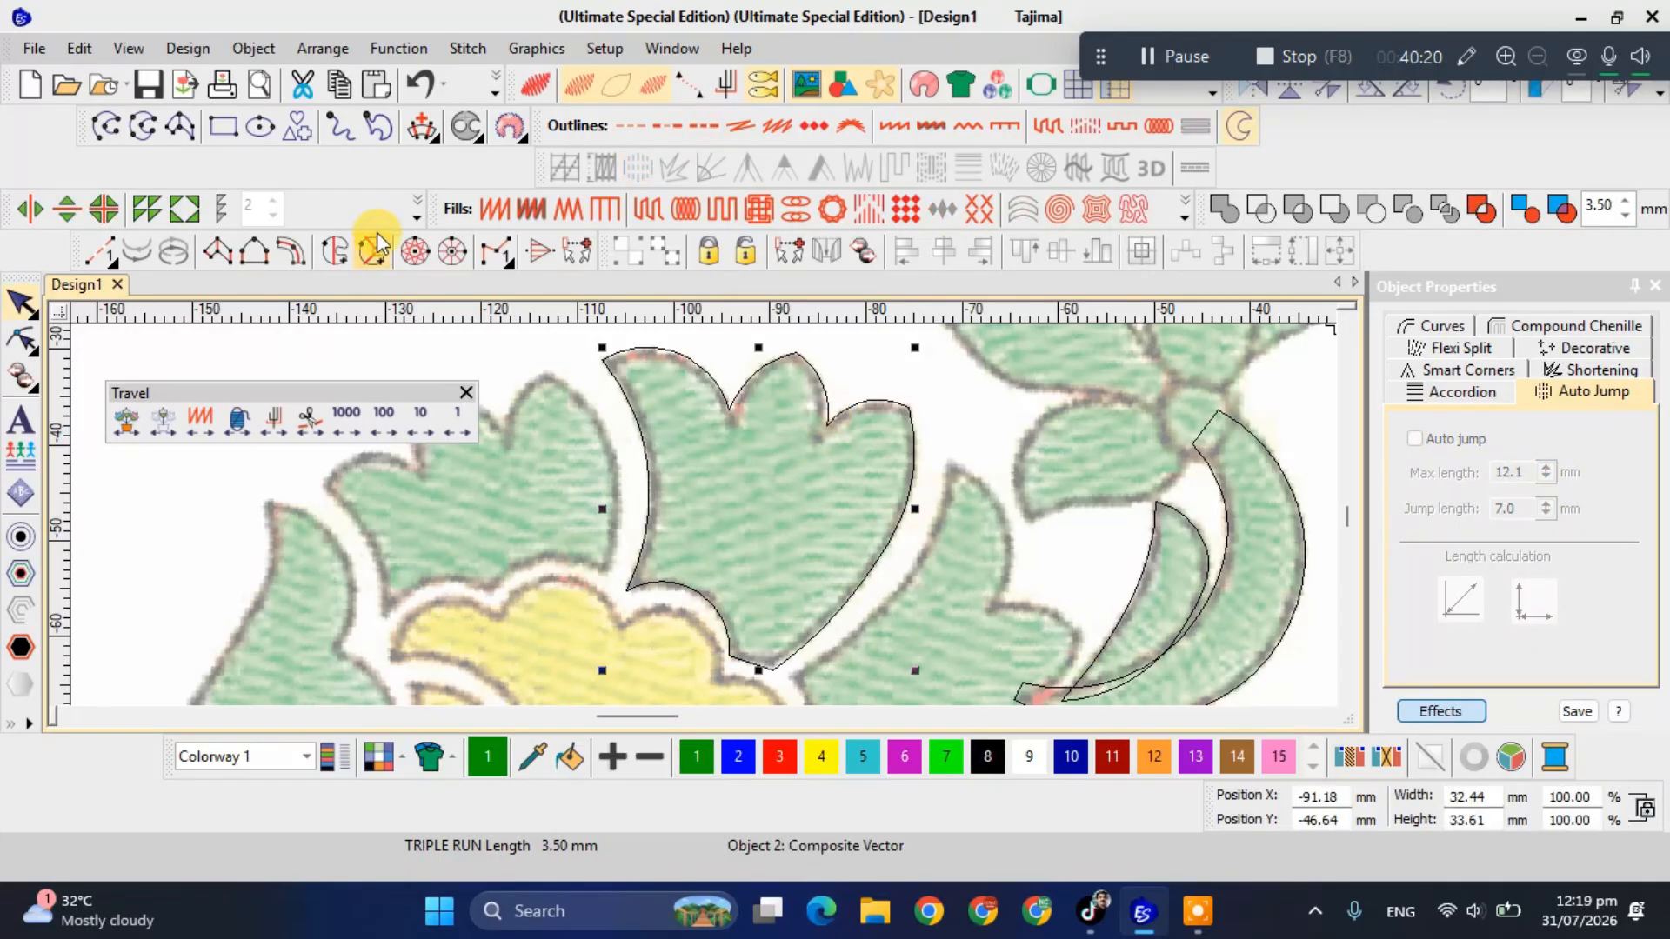
pyautogui.click(339, 255)
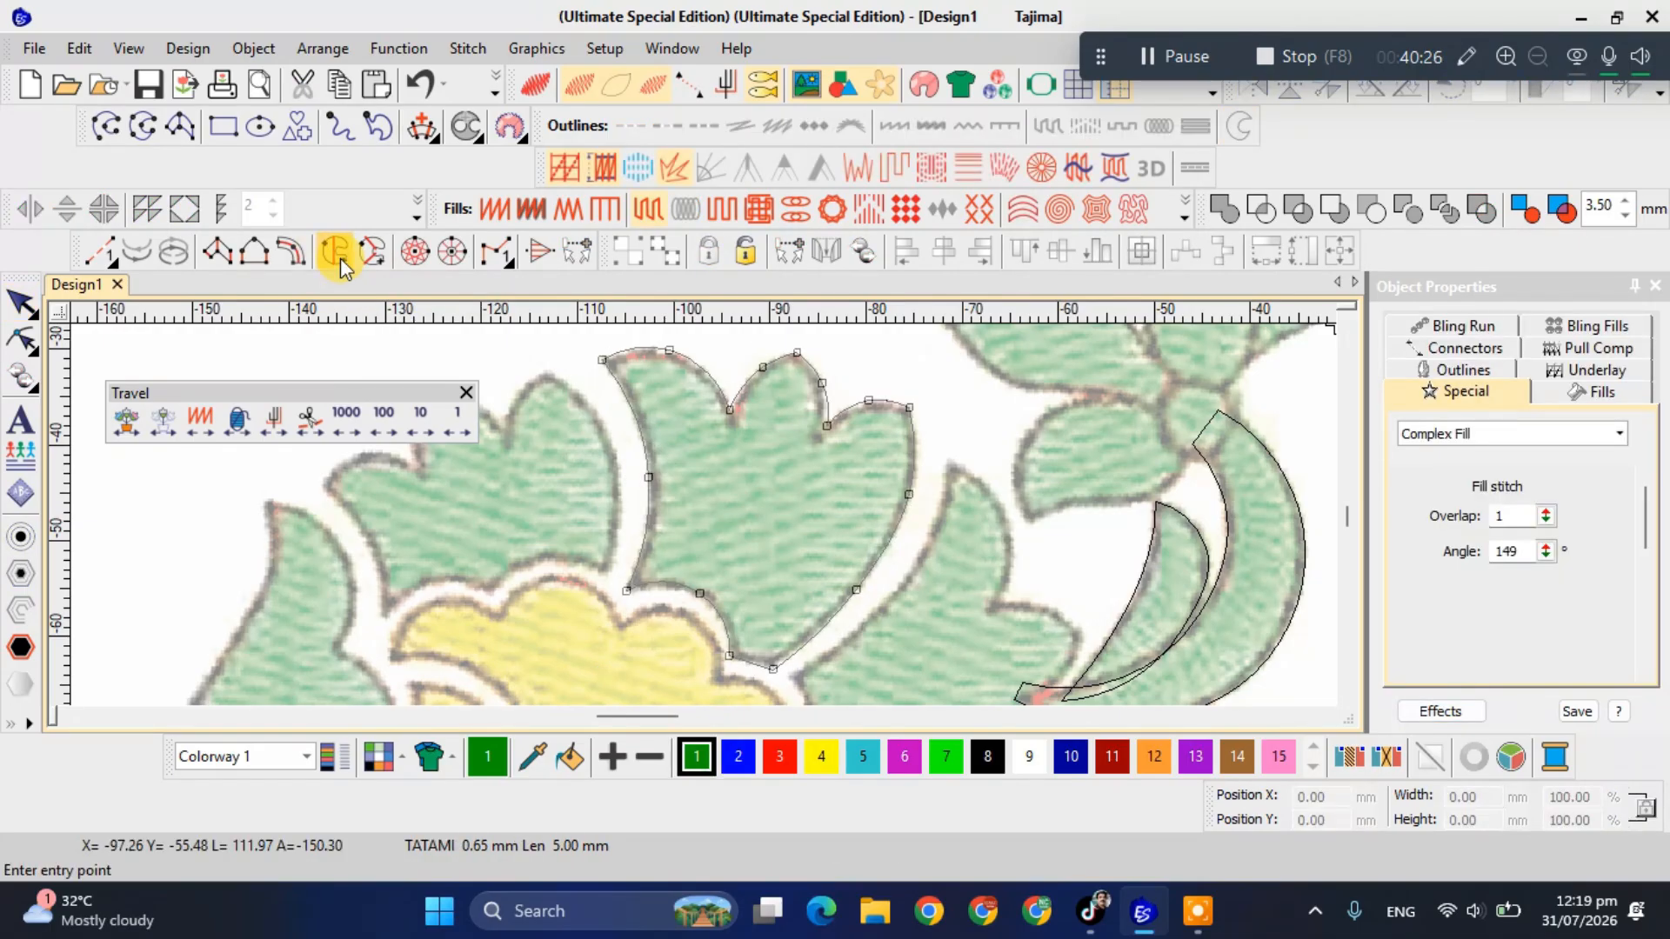
pyautogui.press('Return')
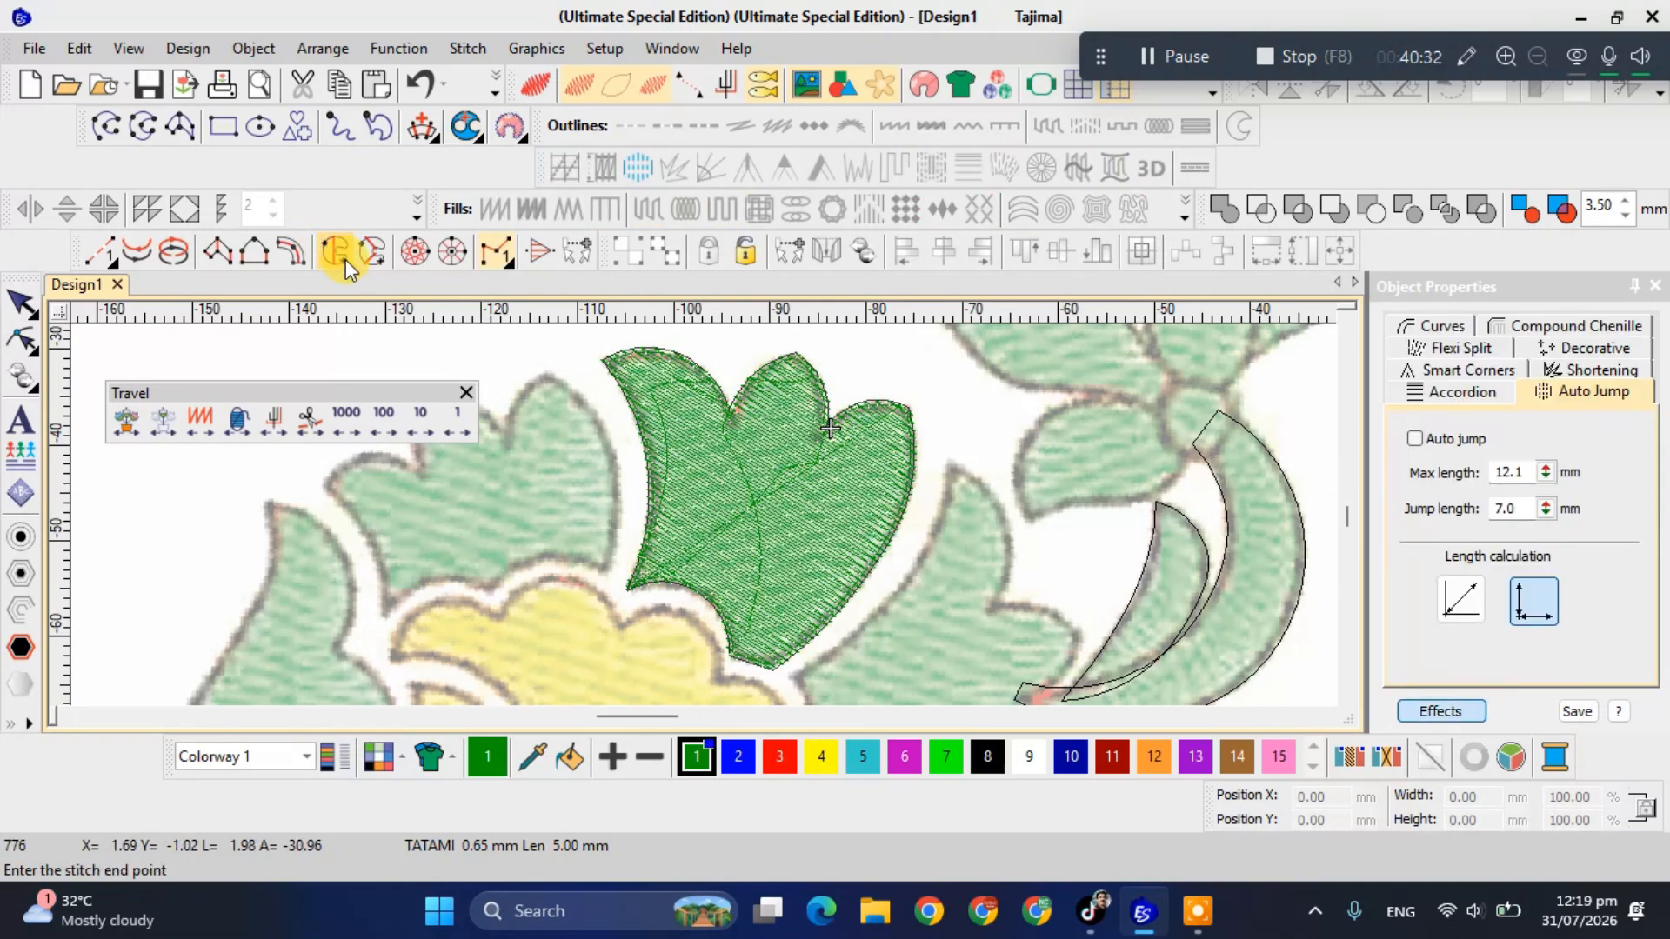
pyautogui.hotkey('ctrl', 'z')
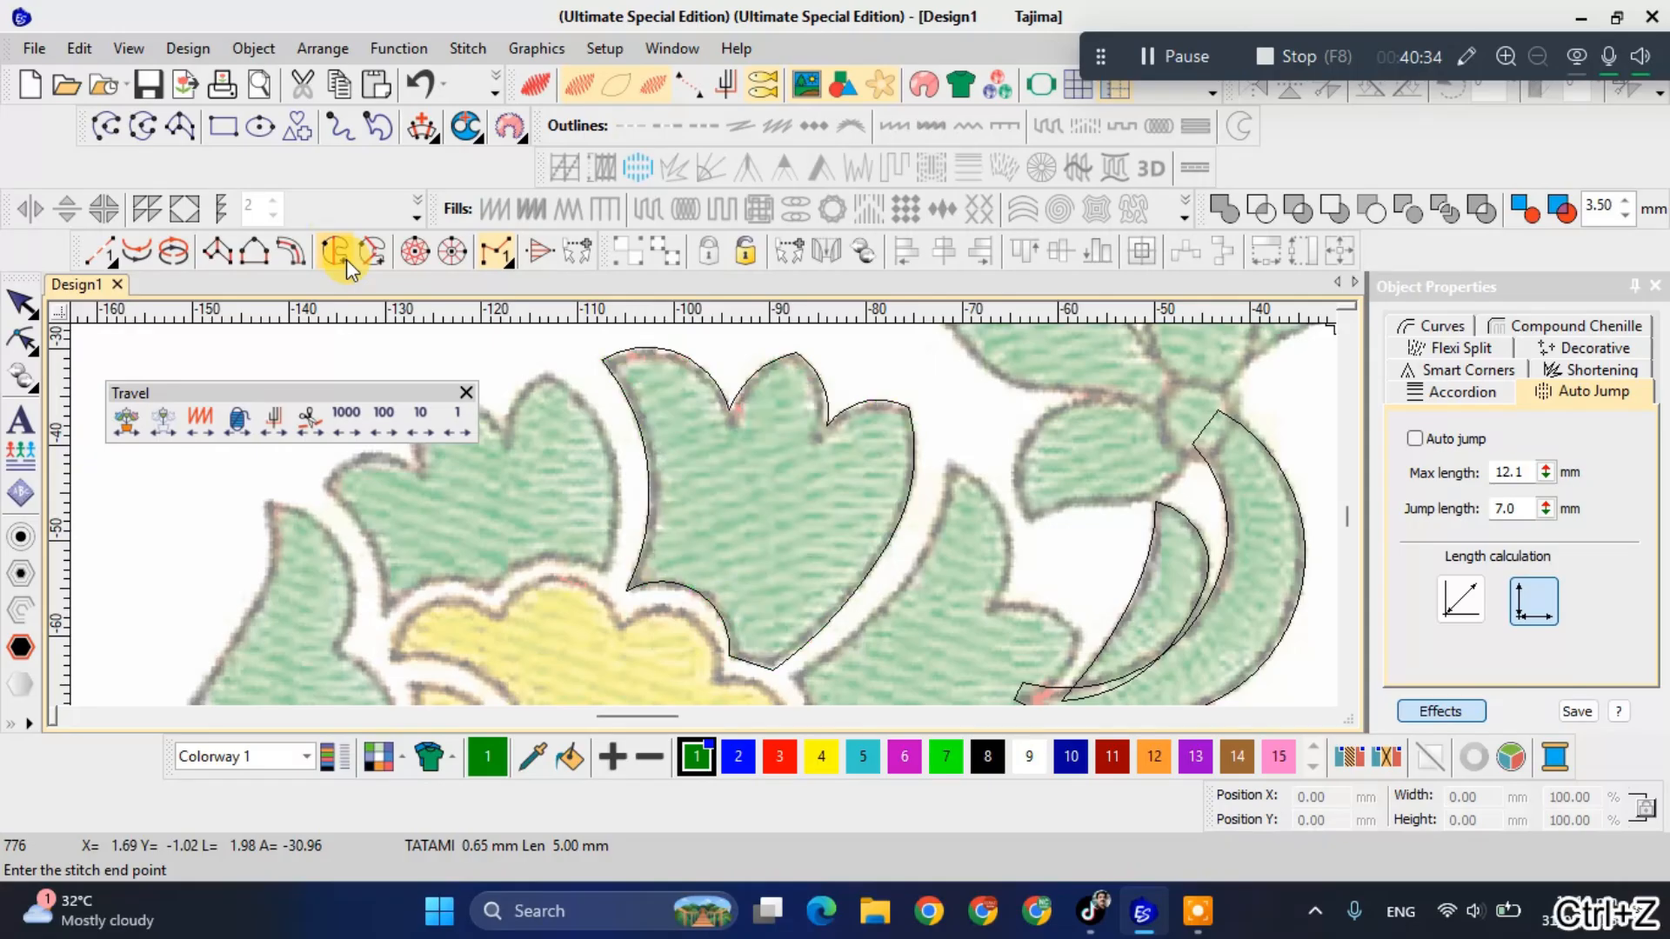
# Try a Complex Turning fill on the traced three-lobed leaf and undo it.
pyautogui.click(641, 352)
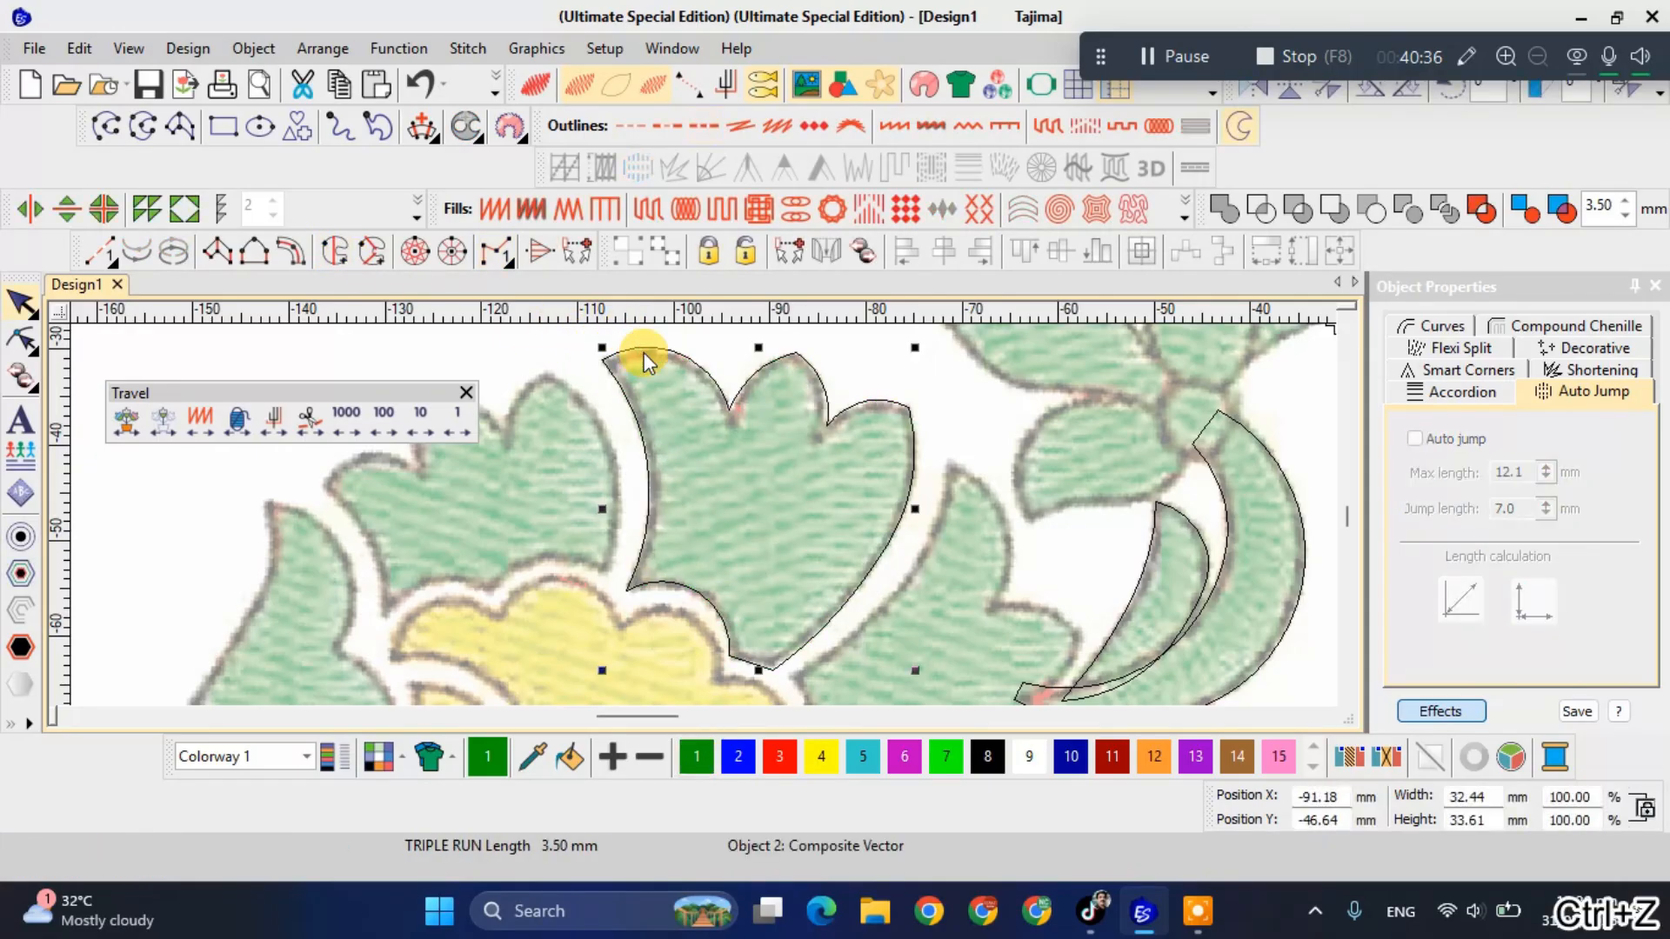
pyautogui.click(372, 252)
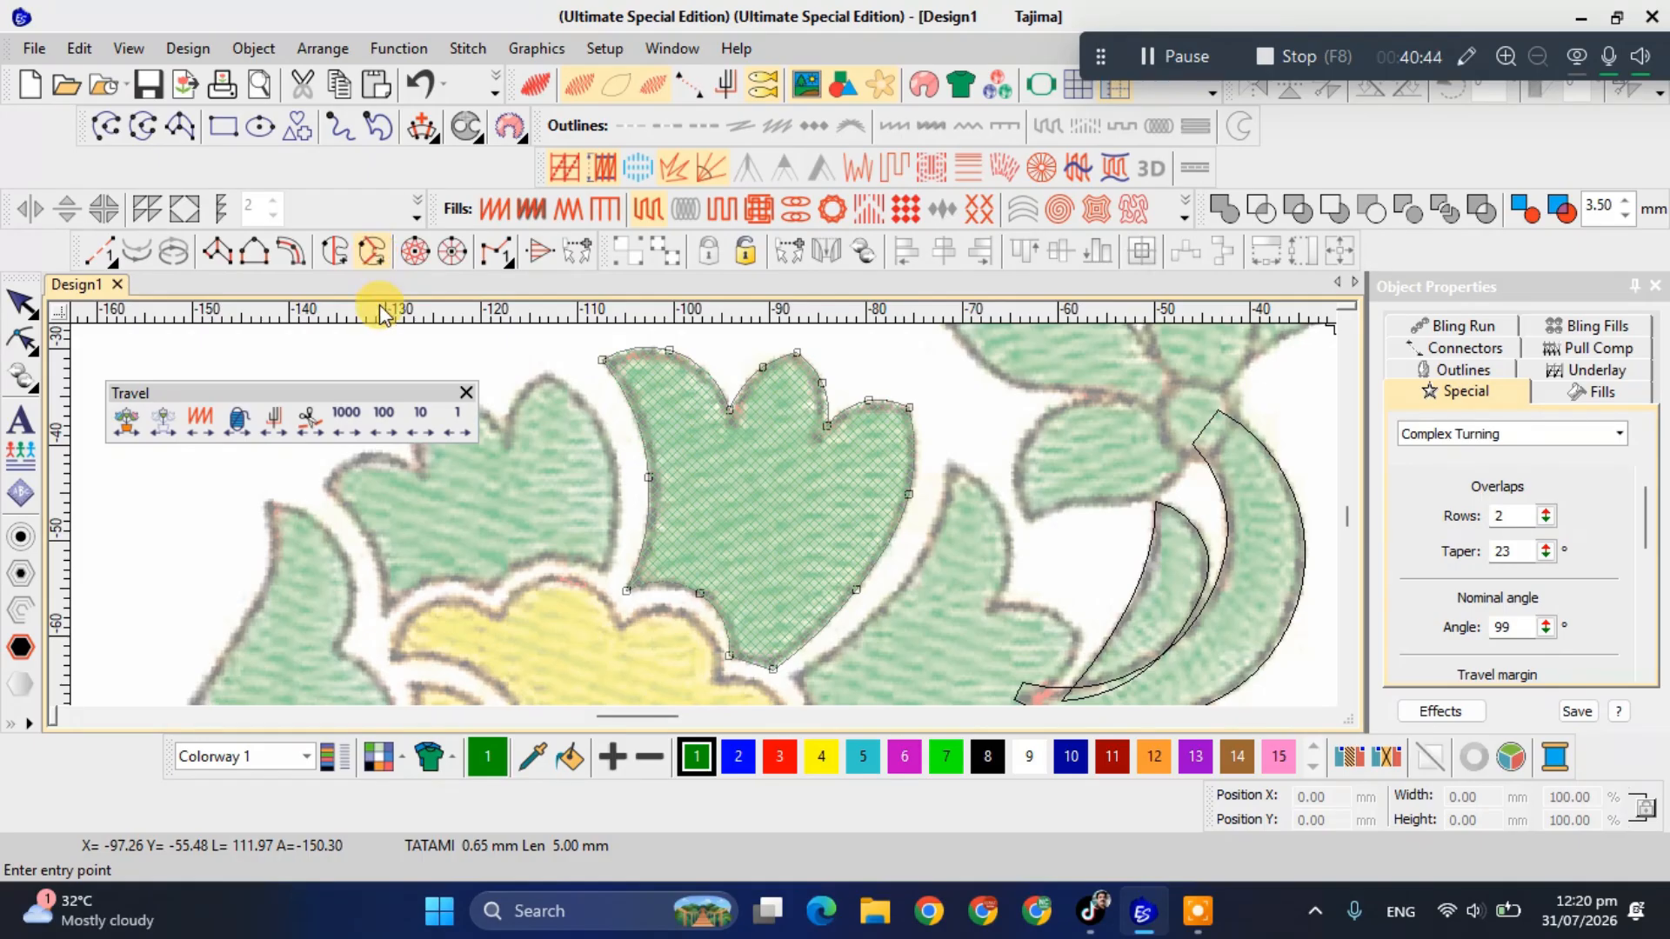
pyautogui.hotkey('ctrl', 'z')
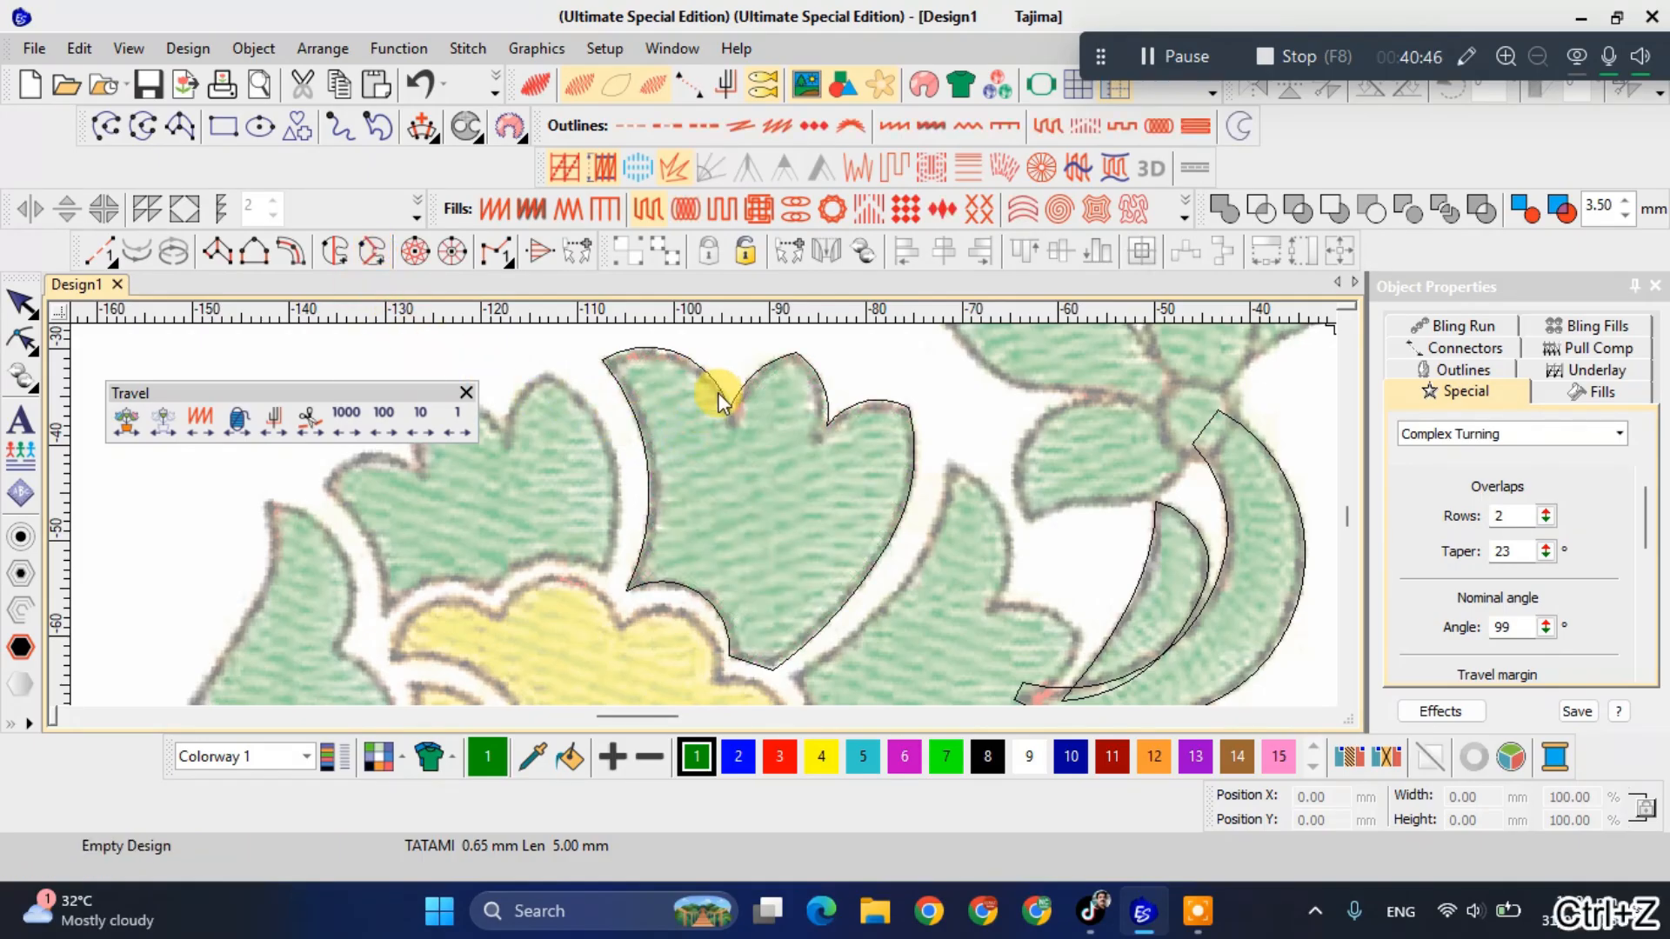
# Fill the three-lobed leaf with green Complex Fill, entering at its bottom tip, exiting at its lower-left corner, with the stitch angle slightly rising rightward.
pyautogui.click(722, 401)
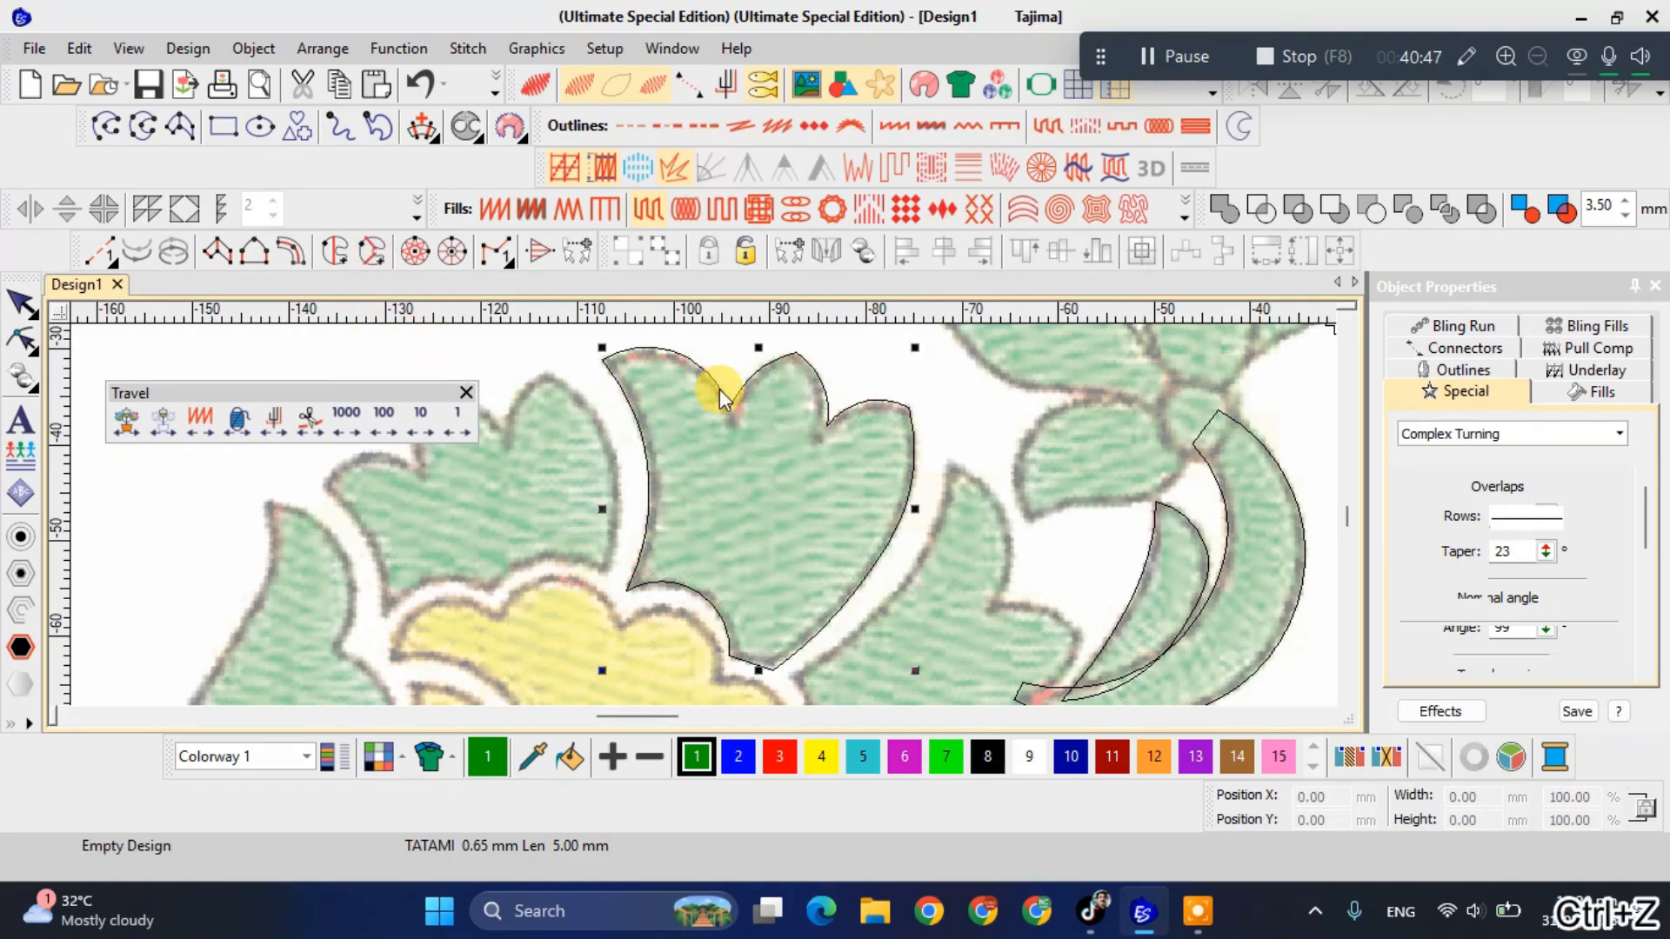
pyautogui.click(335, 250)
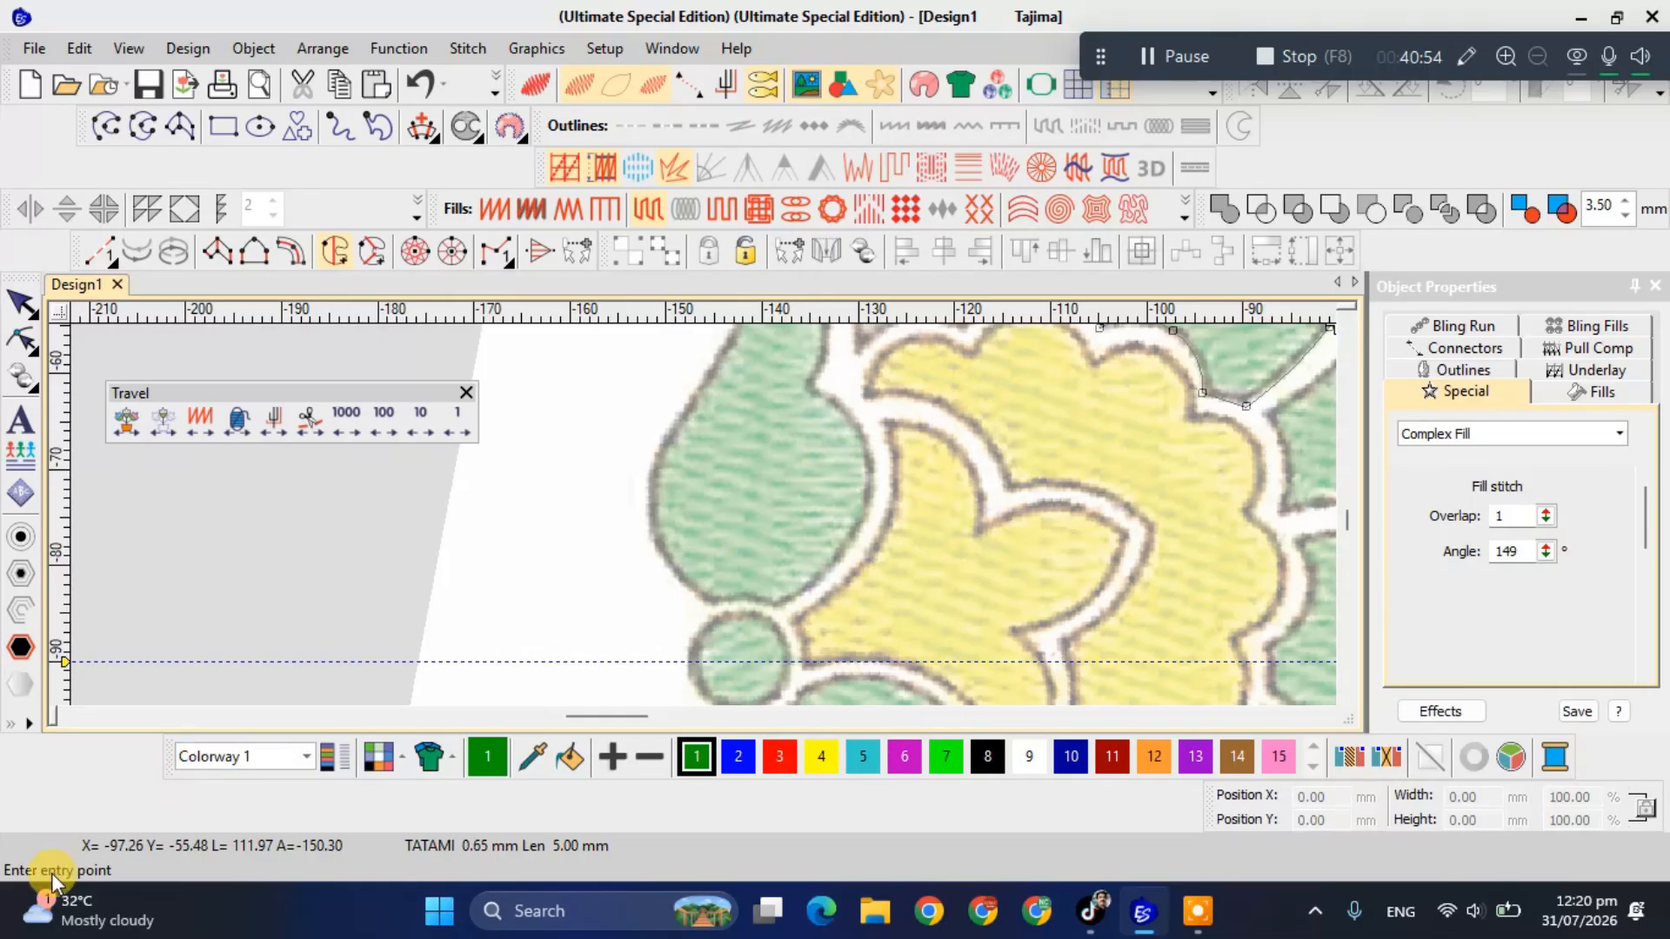
pyautogui.scroll(-1, 857, 461)
pyautogui.scroll(-3, 702, 520)
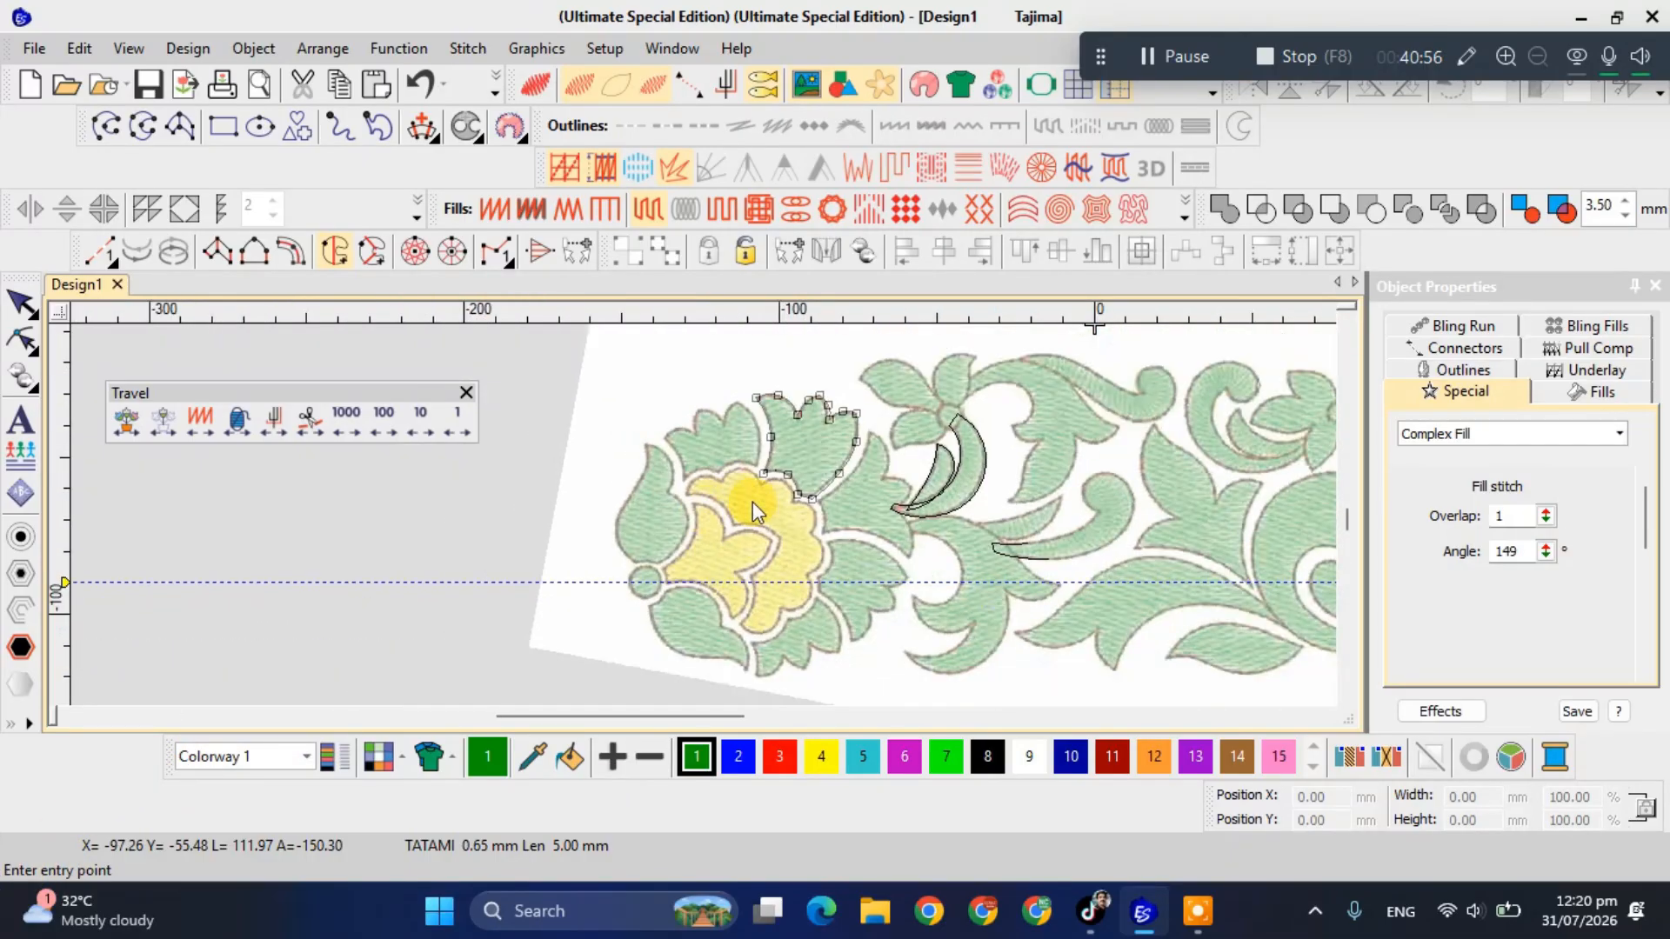
pyautogui.scroll(2, 726, 504)
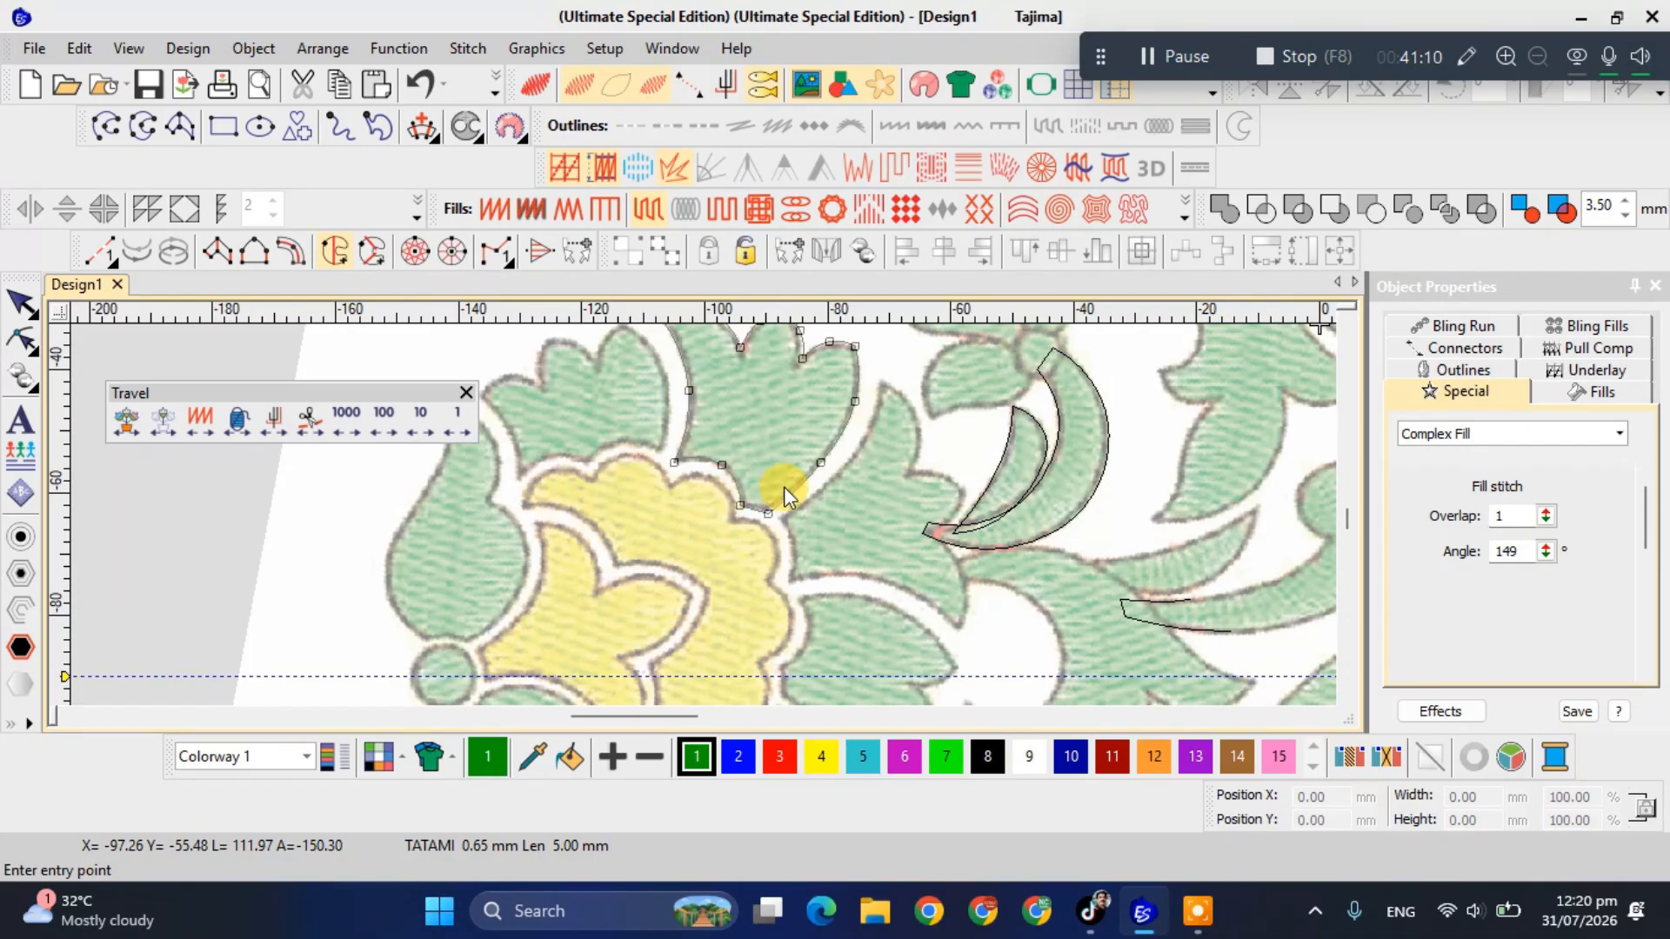
pyautogui.scroll(2, 784, 487)
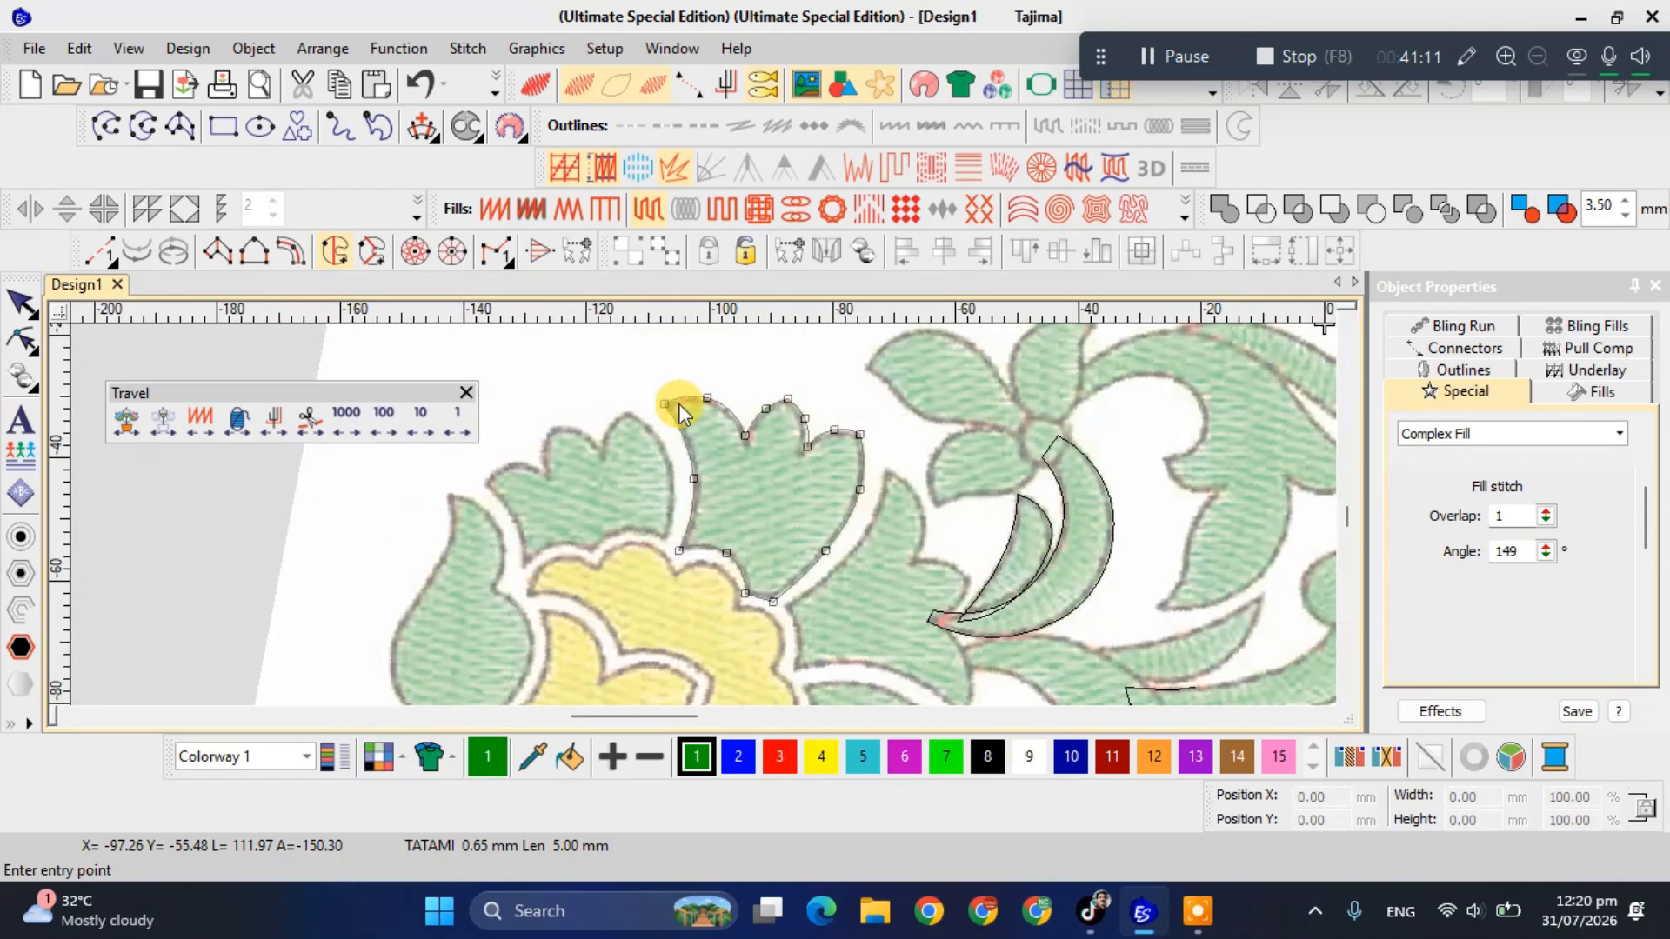
pyautogui.click(776, 607)
pyautogui.click(683, 555)
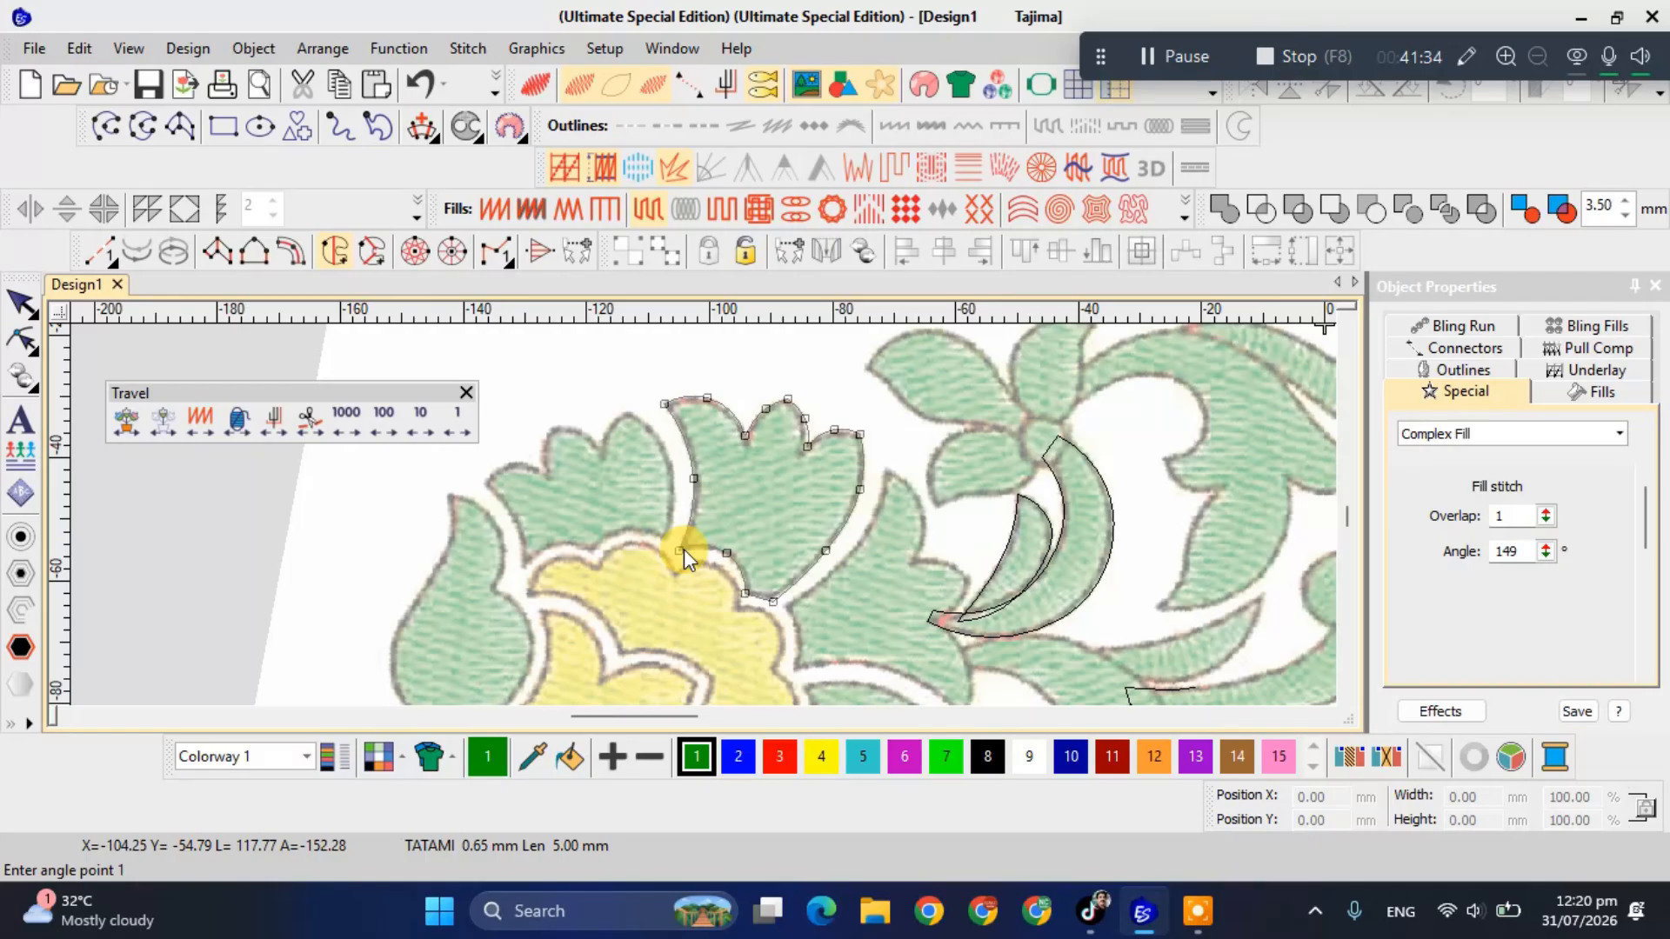
pyautogui.click(660, 487)
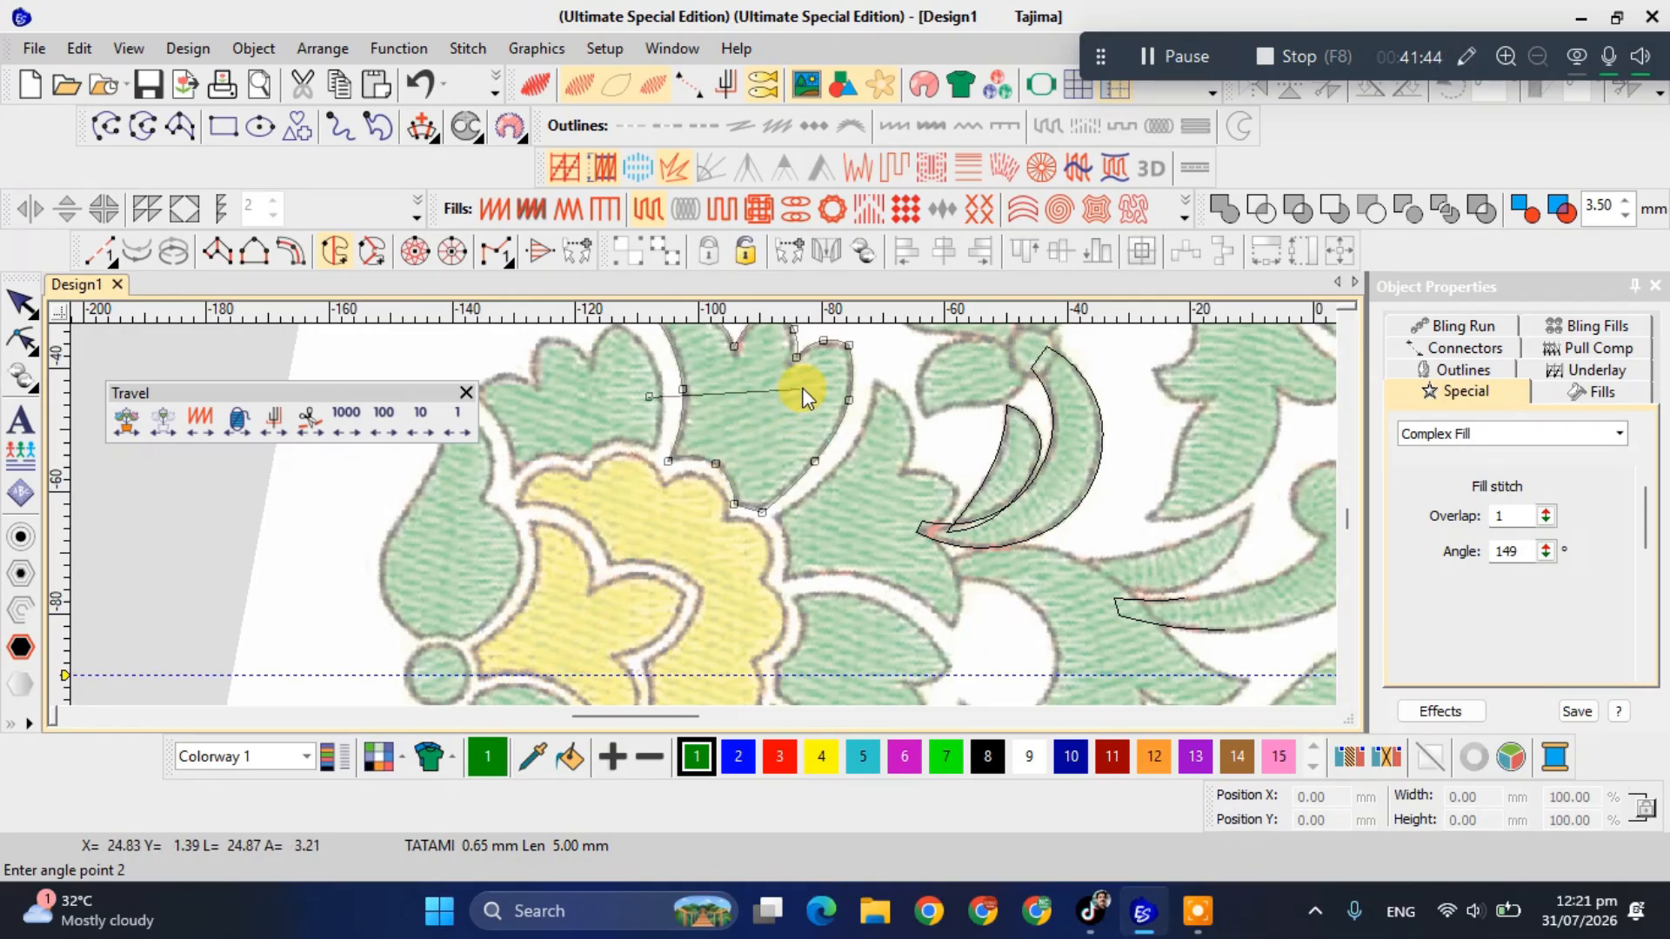
pyautogui.click(852, 451)
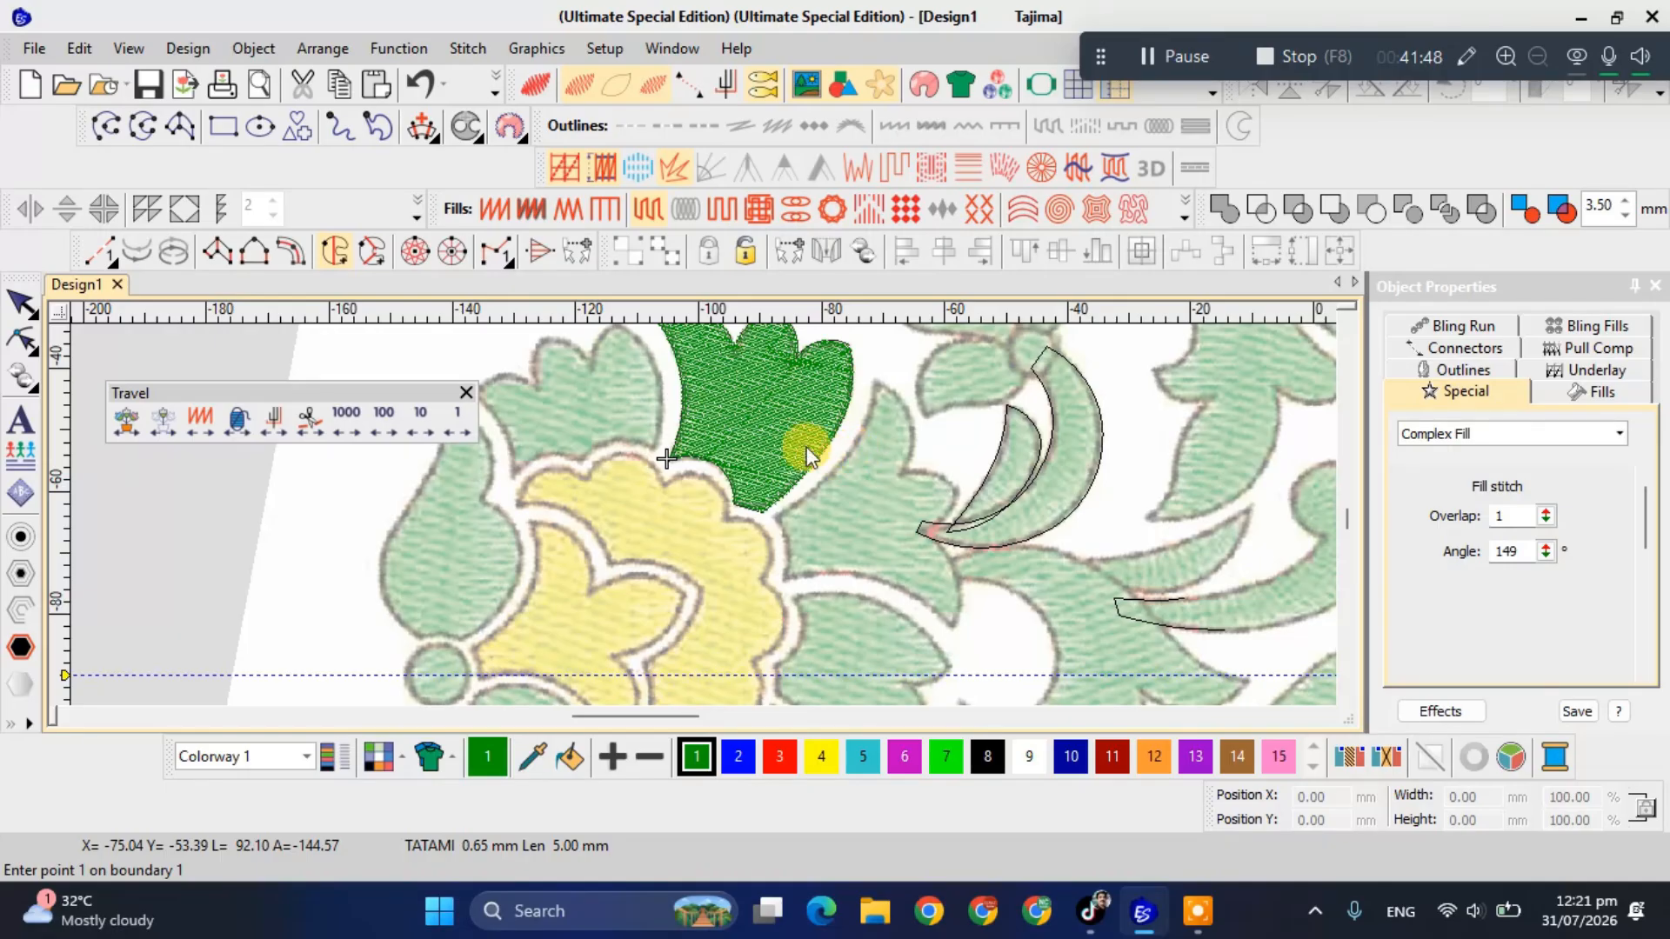
# Show the stitches in realistic view and apply the Florentine effect to the green three-lobed leaf fill.
pyautogui.scroll(-1, 809, 456)
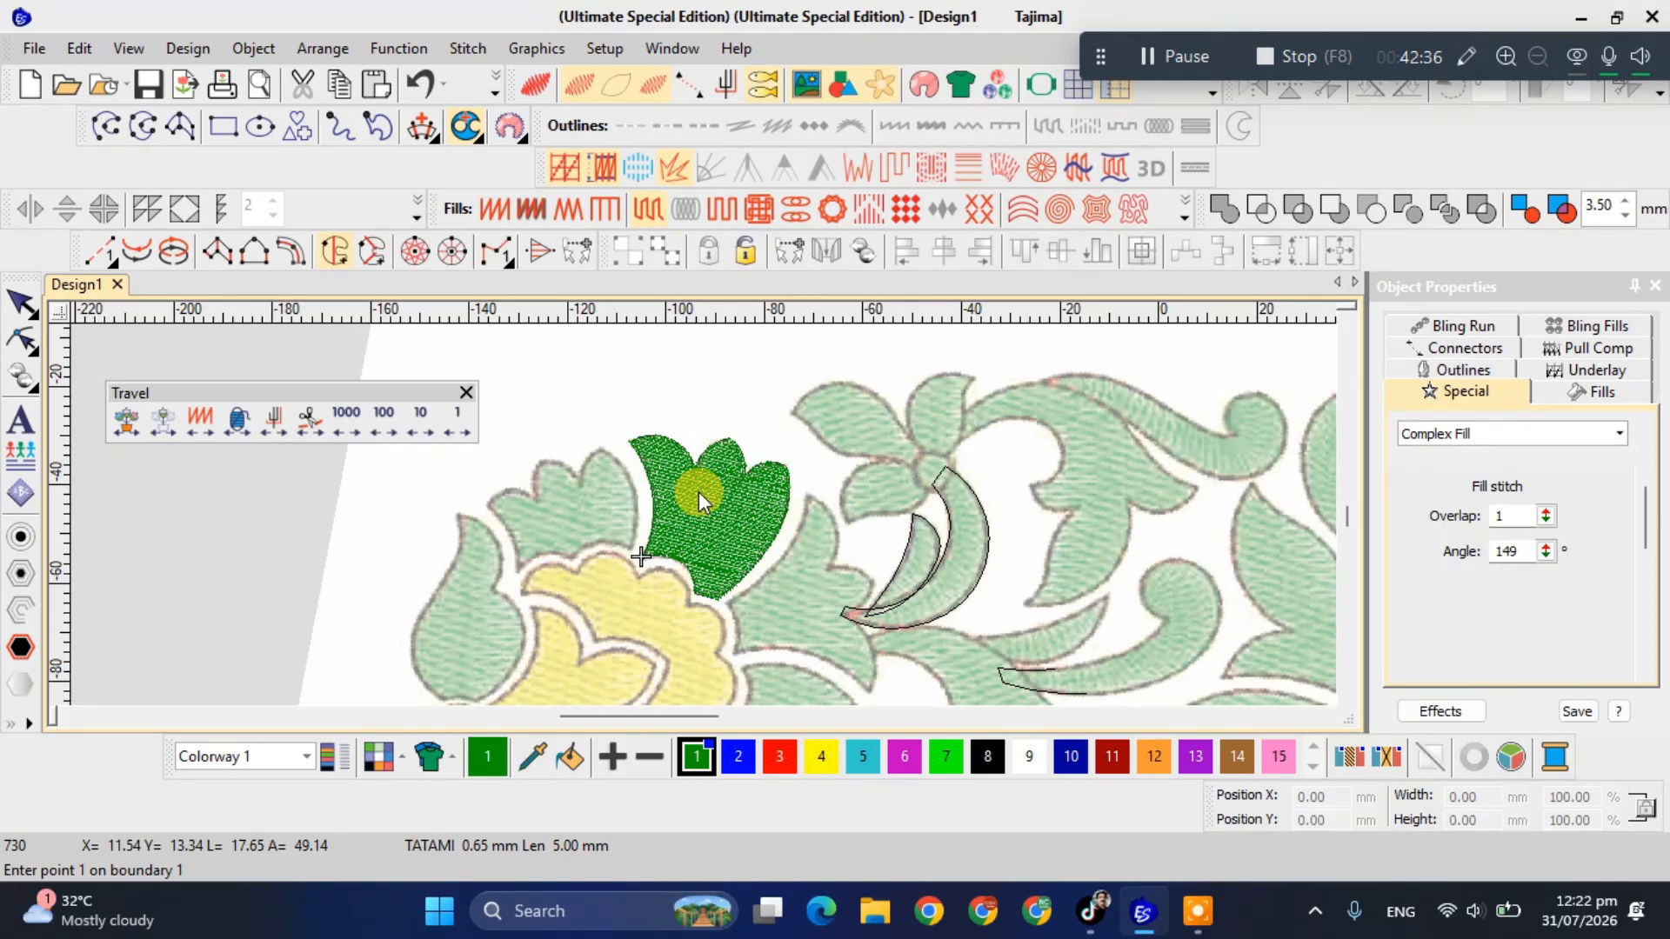
pyautogui.press('t')
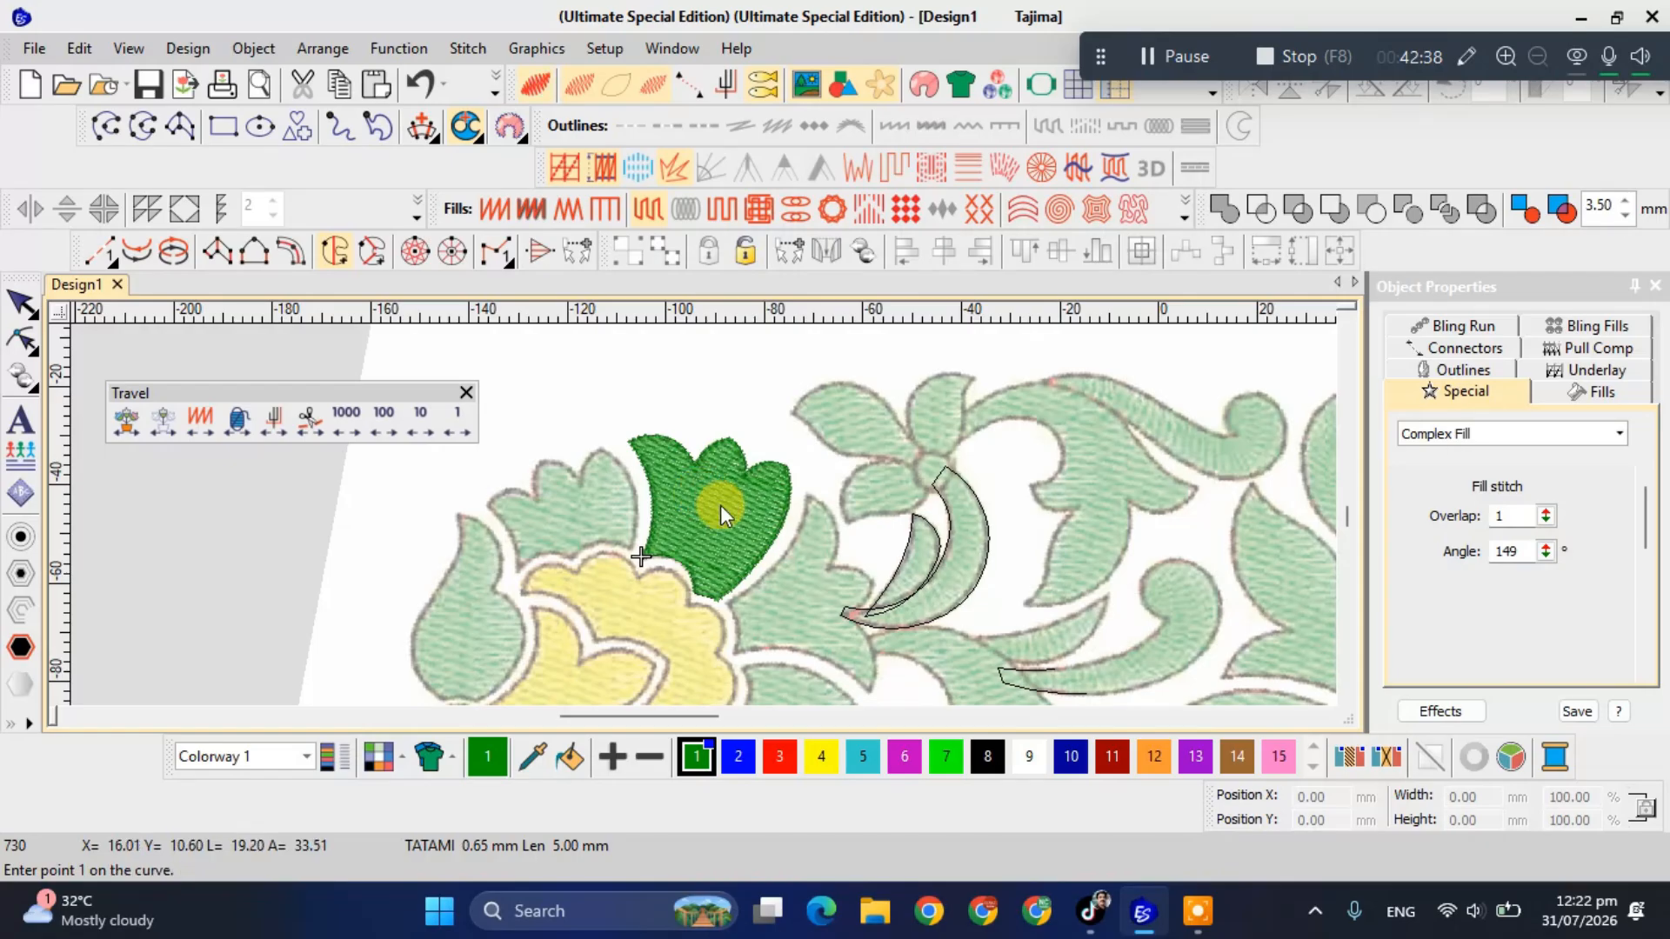
pyautogui.scroll(2, 702, 515)
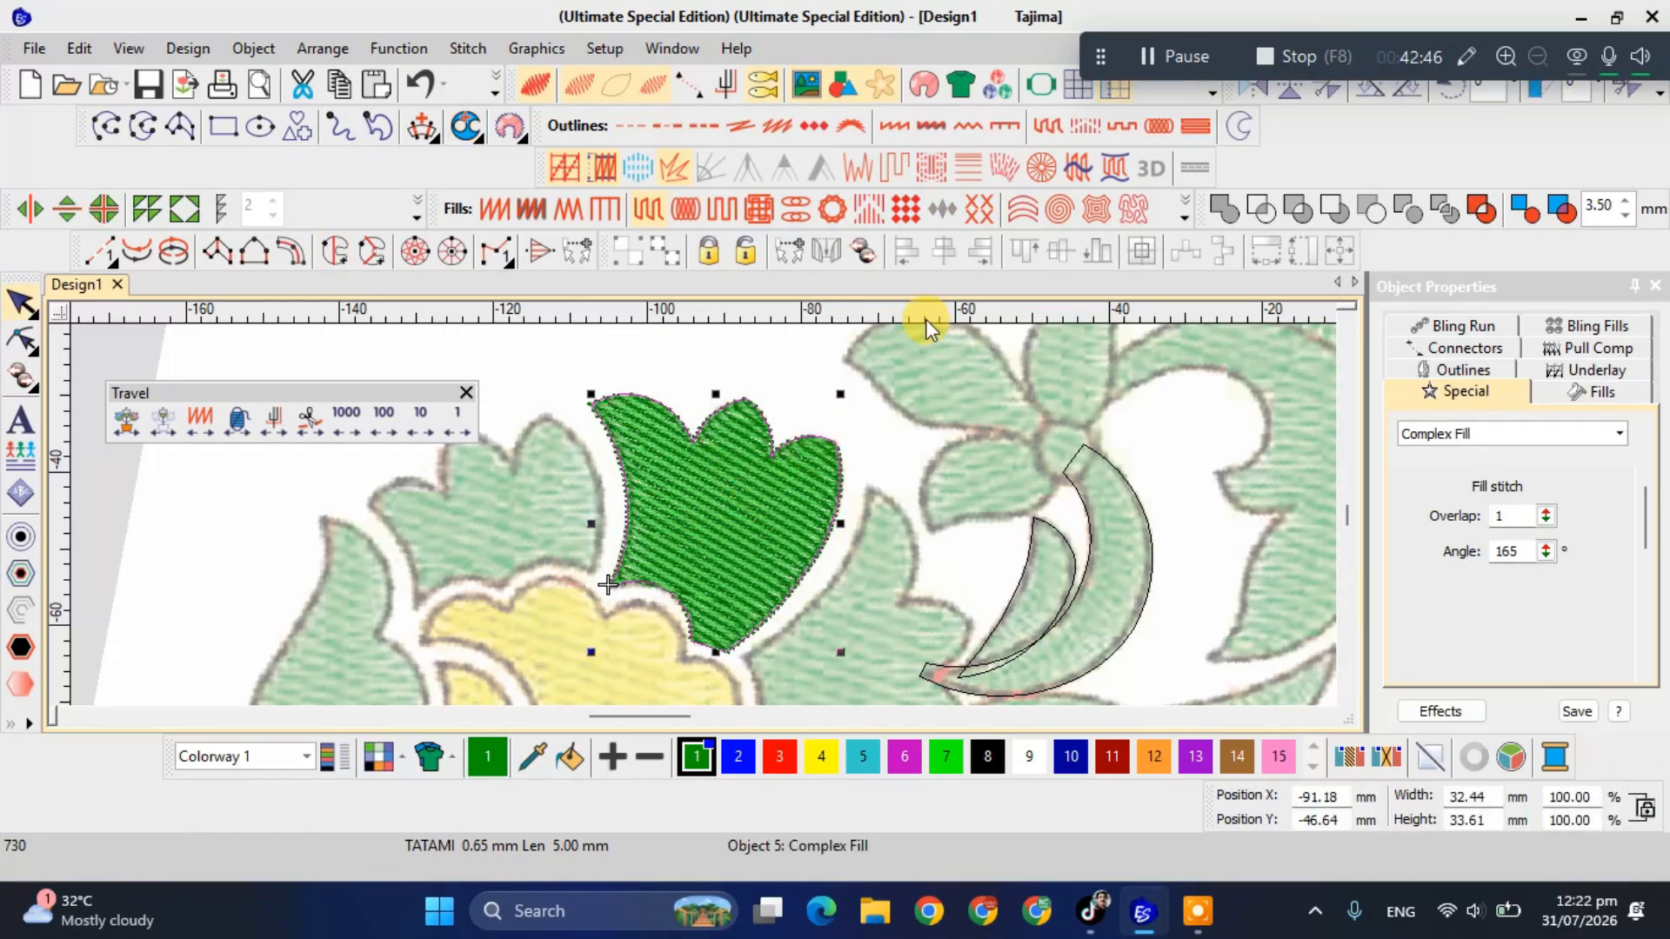
pyautogui.click(1079, 165)
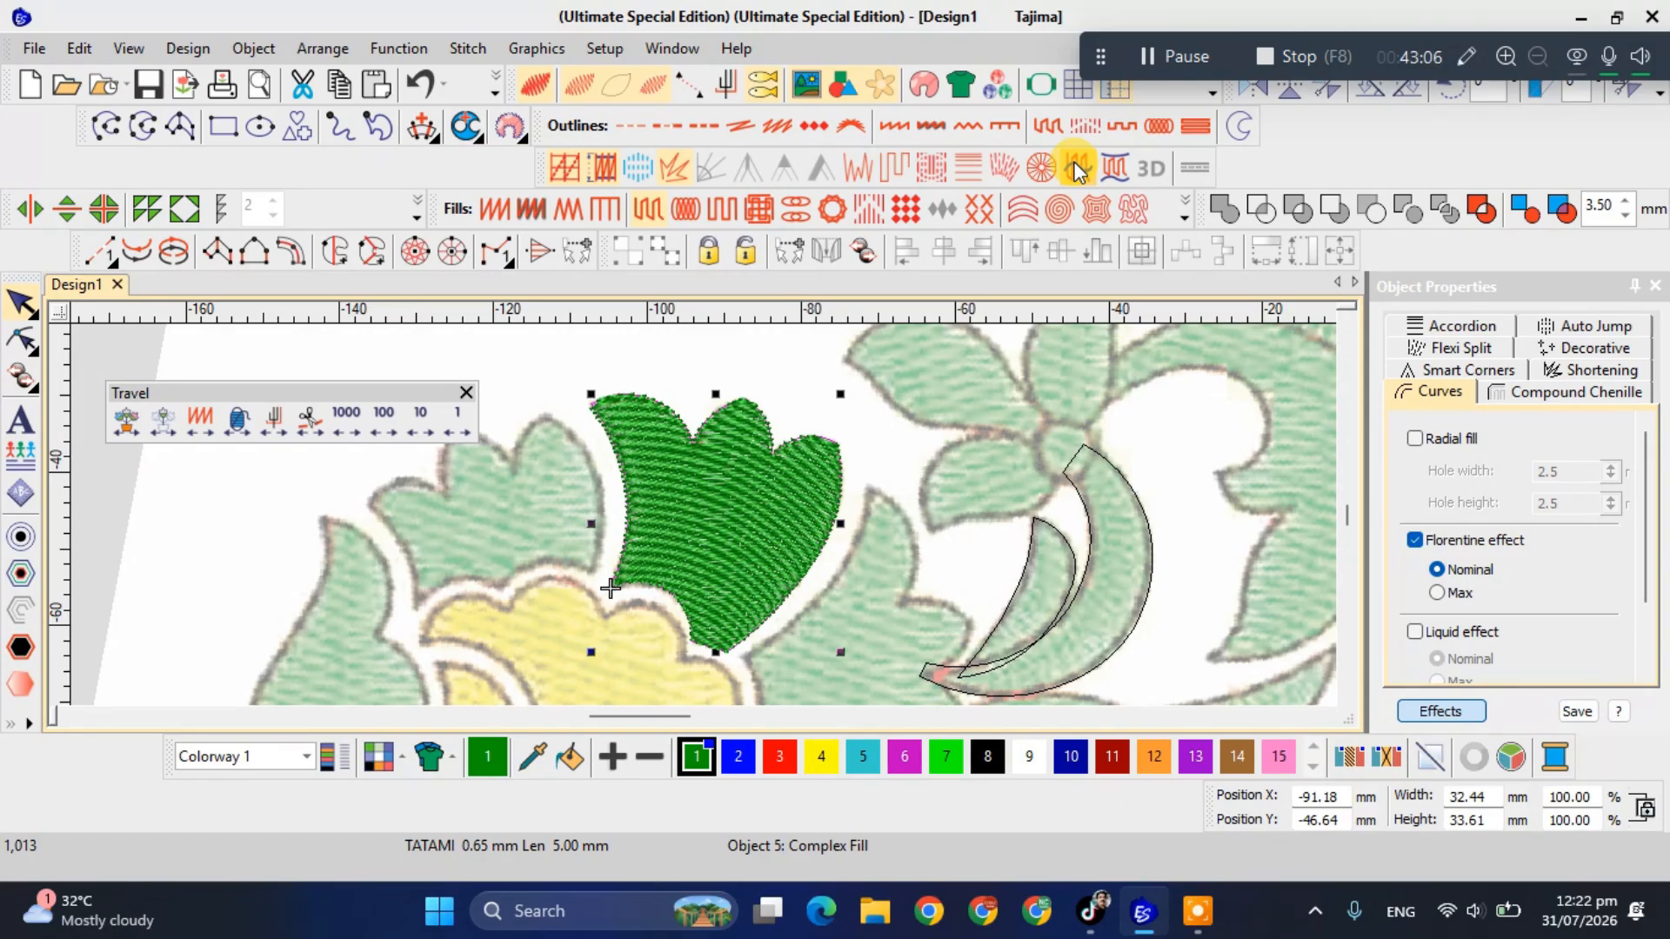
pyautogui.click(1078, 171)
# Reshape the leaf's Florentine guide curve, lowering its right end and raising its left end slightly, so the stitches arch across the leaf.
pyautogui.moveTo(713, 498); pyautogui.dragTo(722, 644)
pyautogui.moveTo(553, 566); pyautogui.dragTo(679, 411)
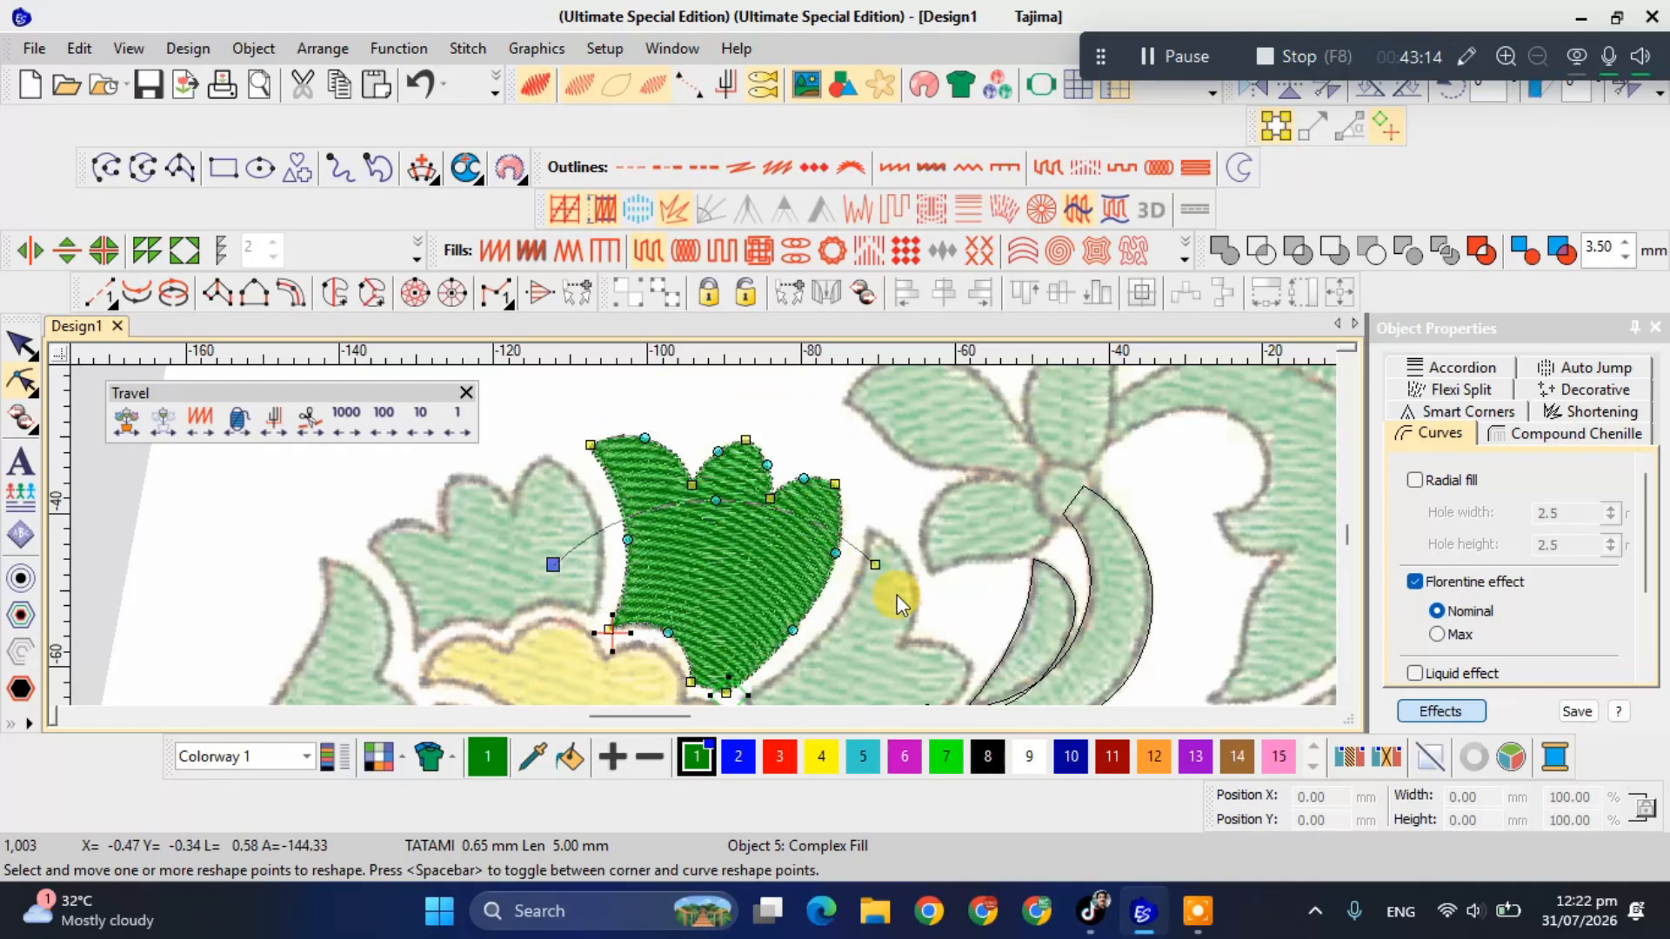
pyautogui.moveTo(873, 564); pyautogui.dragTo(864, 621)
pyautogui.moveTo(553, 566); pyautogui.dragTo(611, 407)
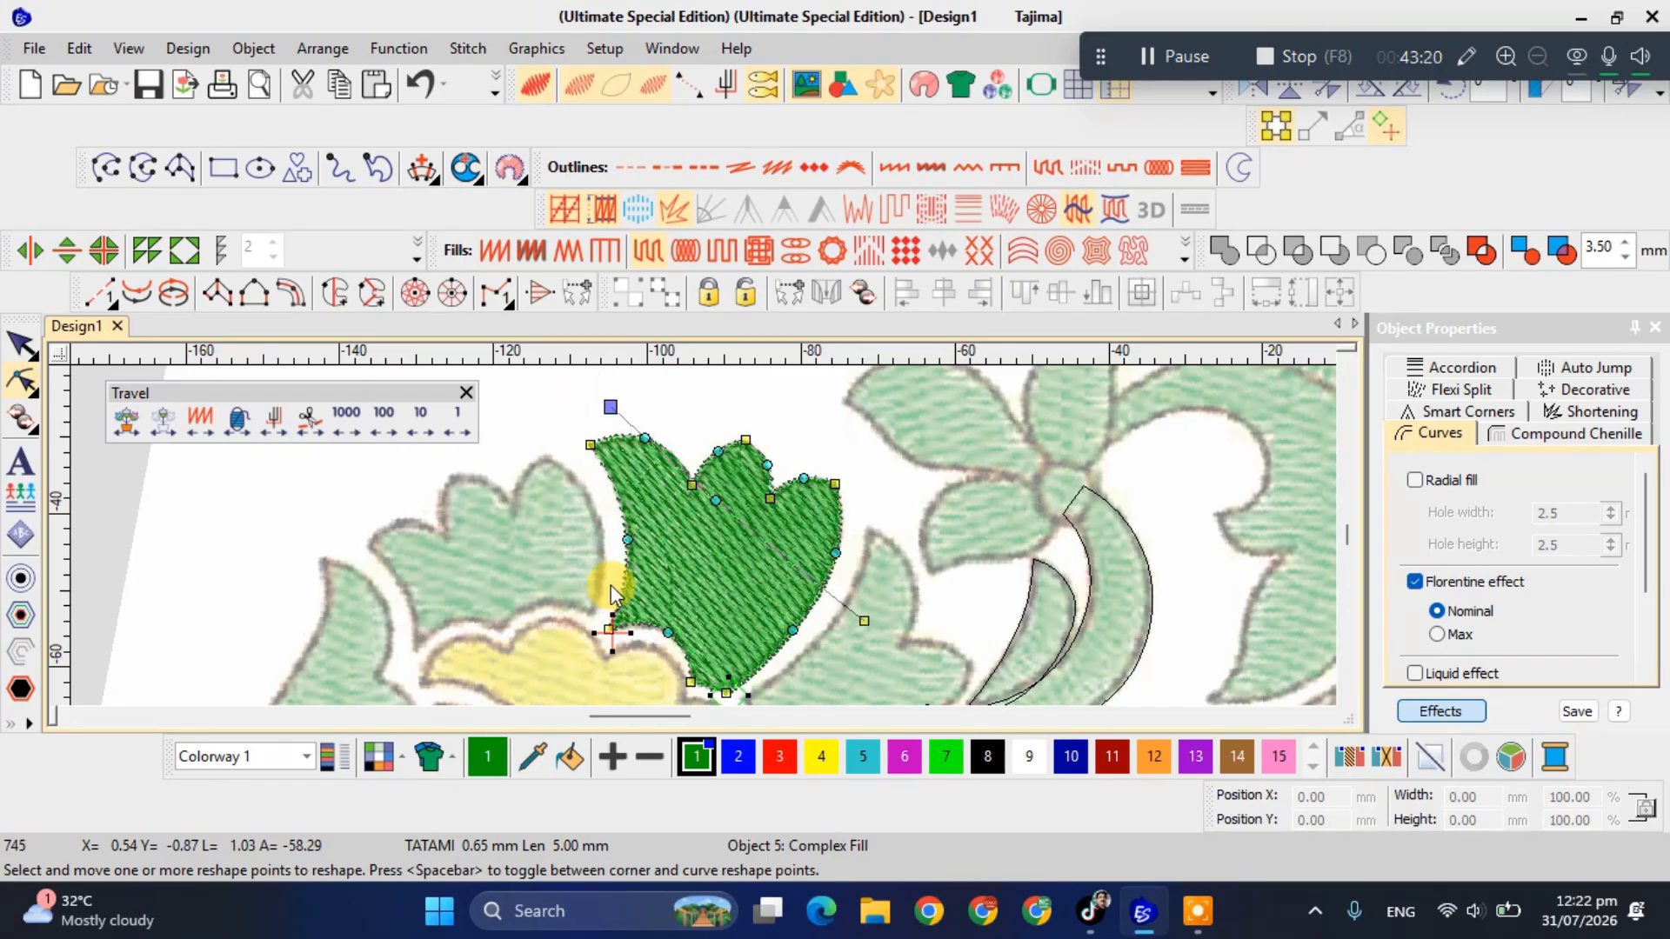
pyautogui.moveTo(609, 405); pyautogui.dragTo(586, 525)
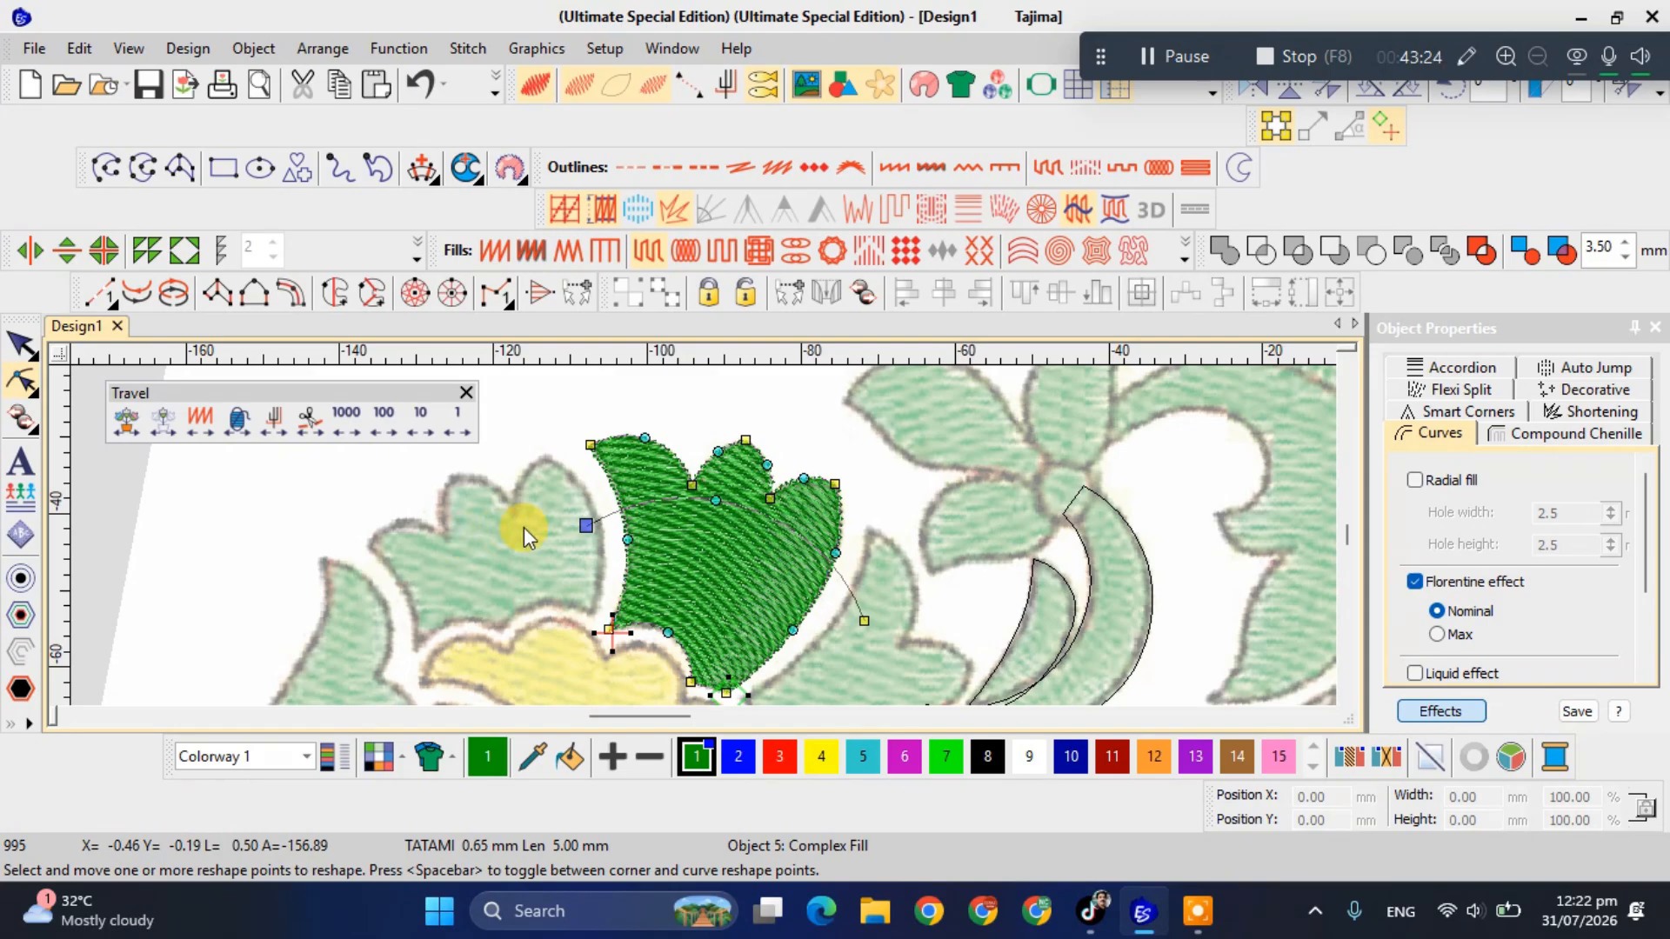
pyautogui.press('Escape')
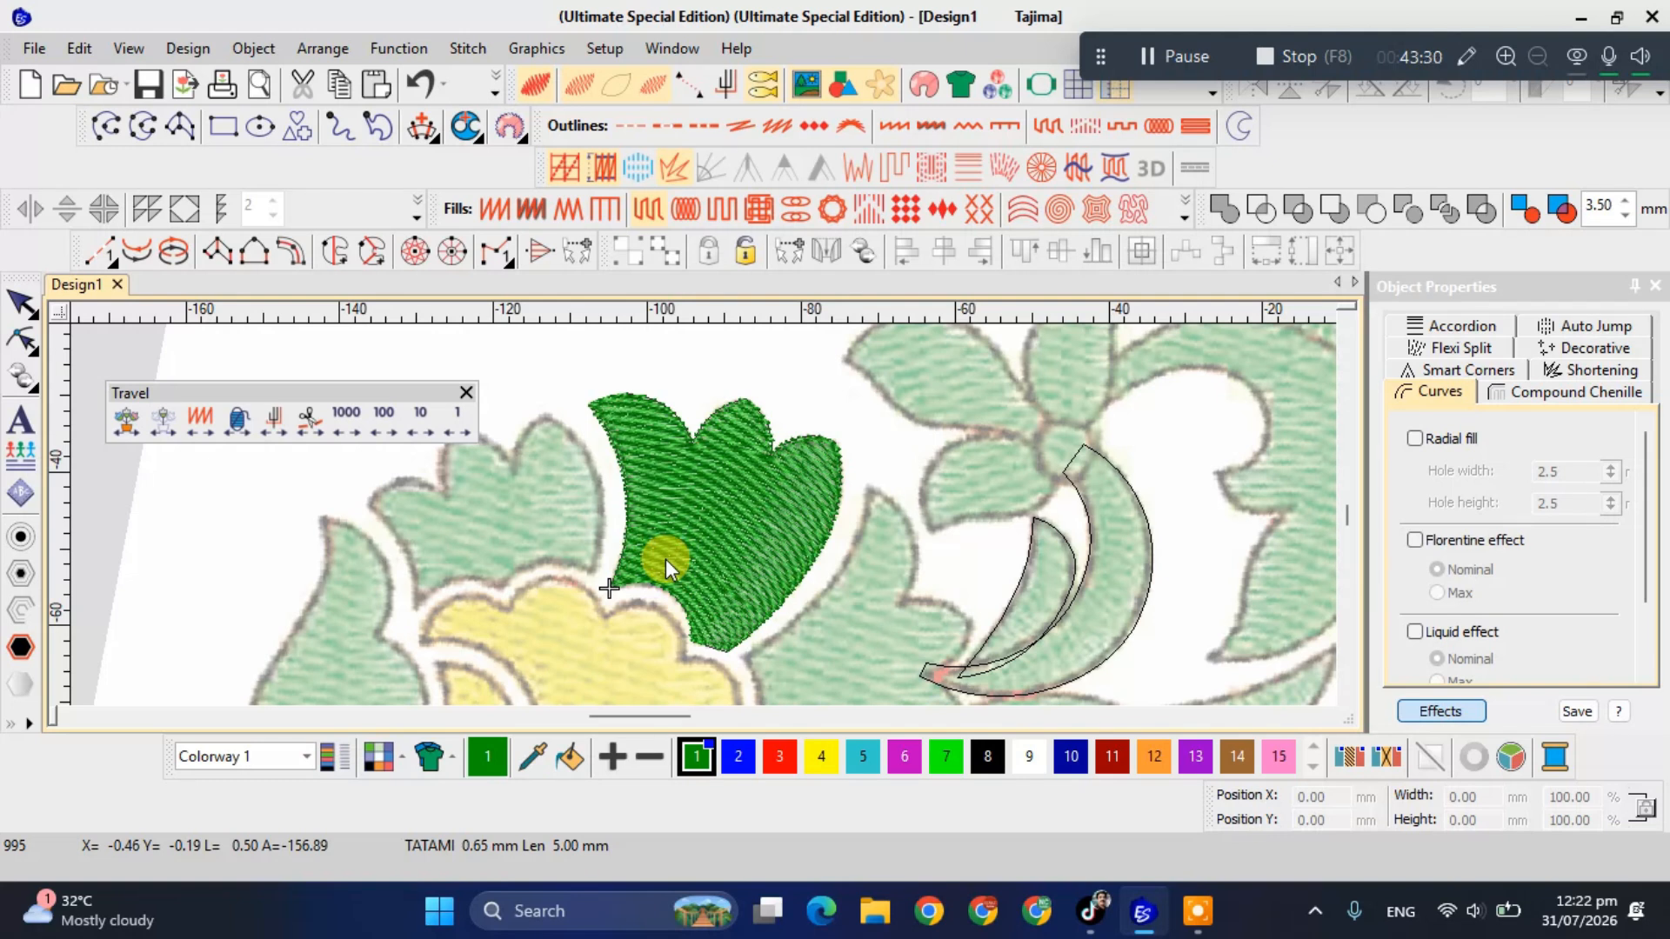
# Outline the green three-lobed leaf with a single Triple Run offset at 0.00 mm spacing, and recolor that outline red.
pyautogui.scroll(1, 703, 515)
pyautogui.scroll(-2, 703, 514)
pyautogui.scroll(1, 703, 515)
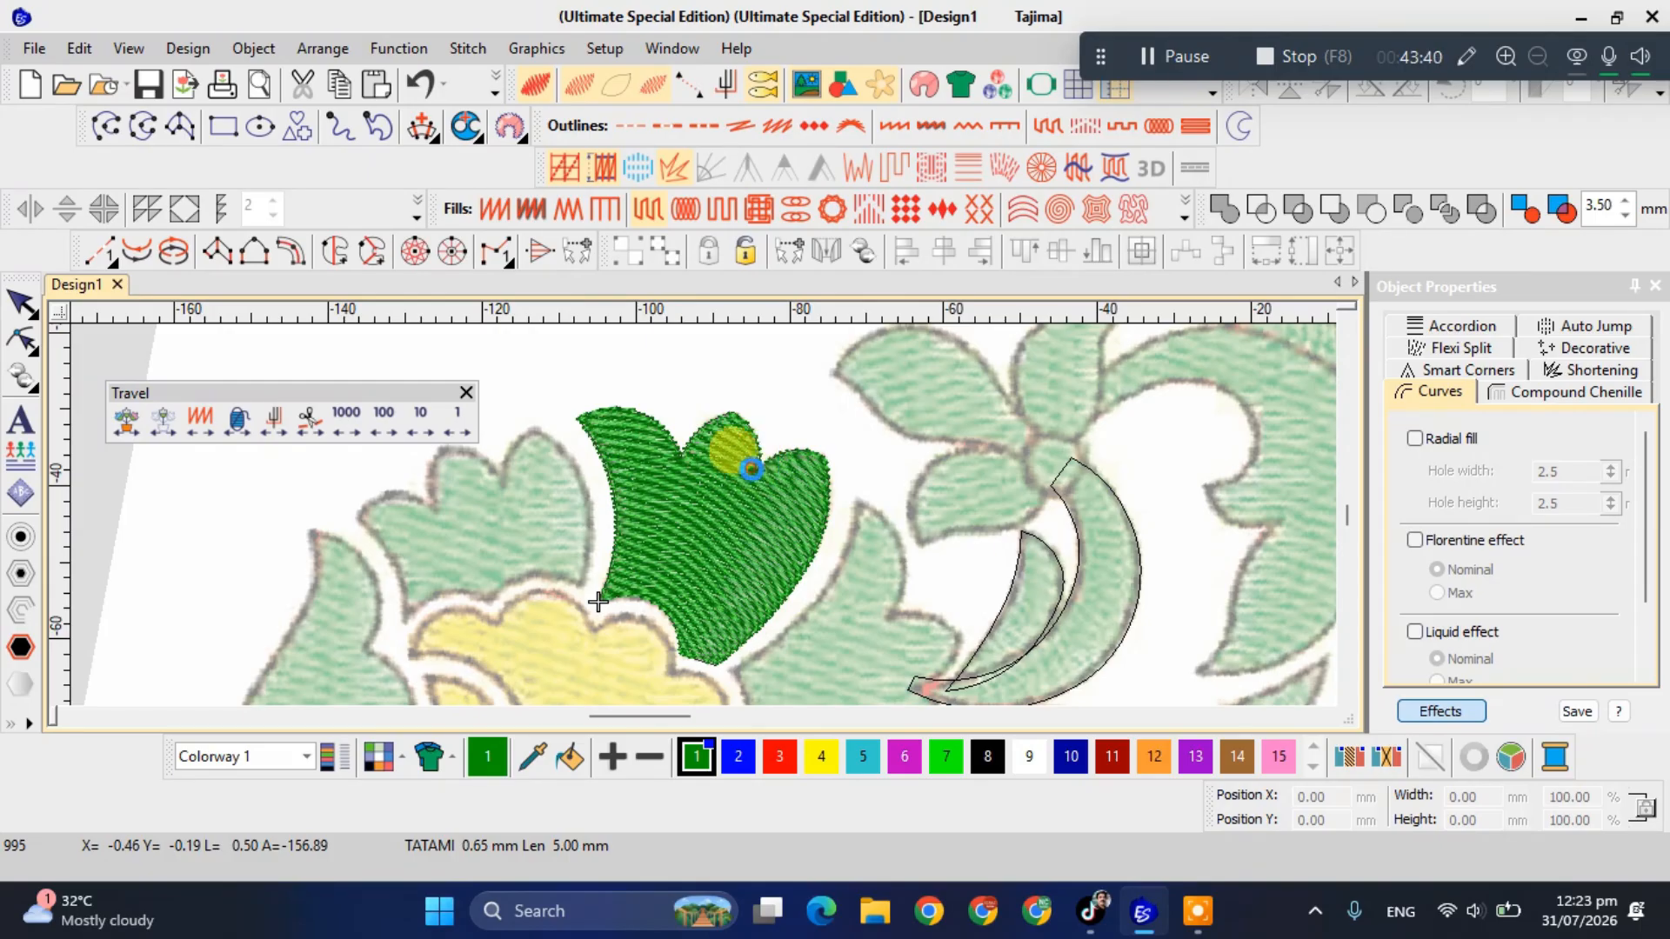
pyautogui.click(753, 469)
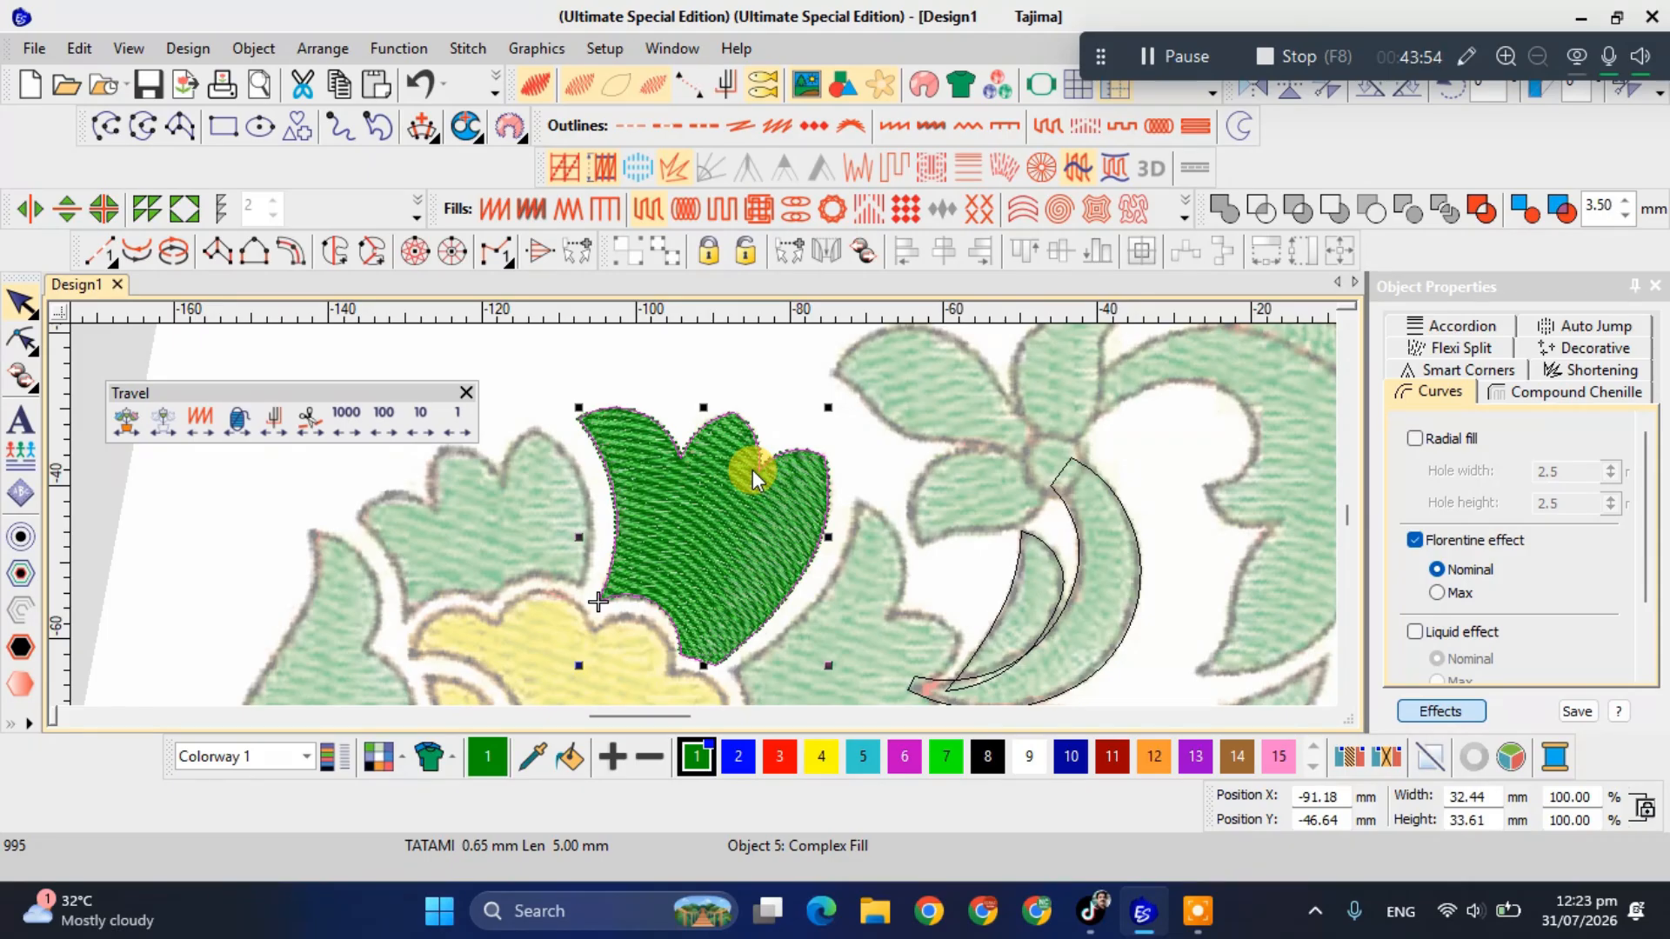
pyautogui.click(22, 545)
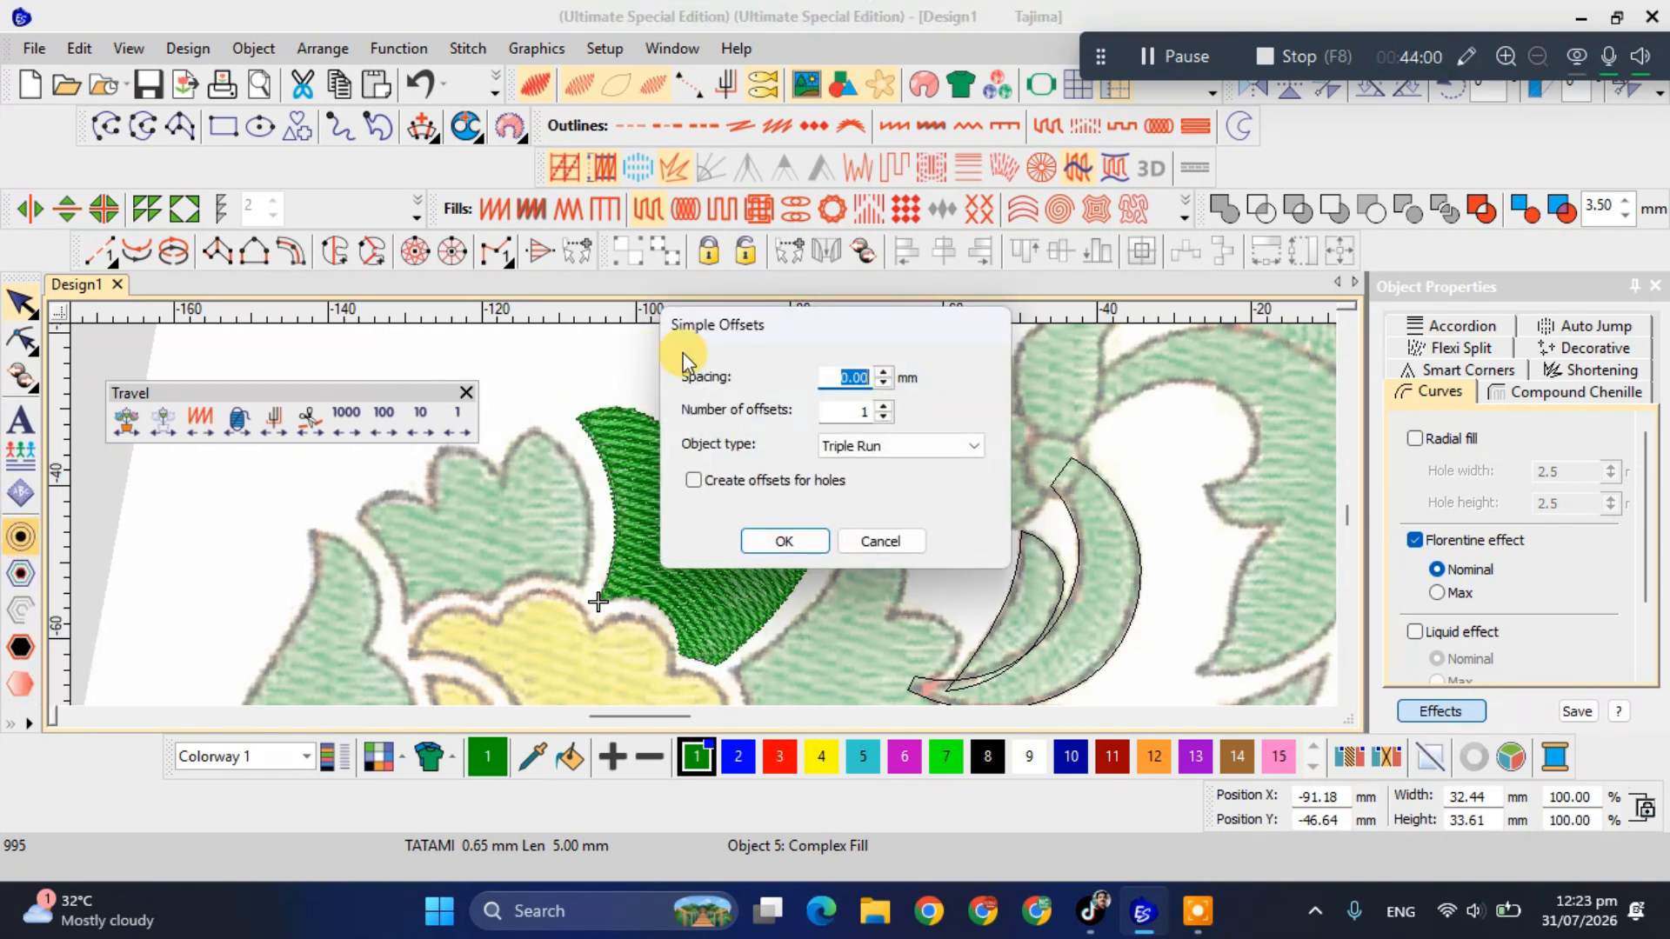
pyautogui.moveTo(842, 318); pyautogui.dragTo(1139, 322)
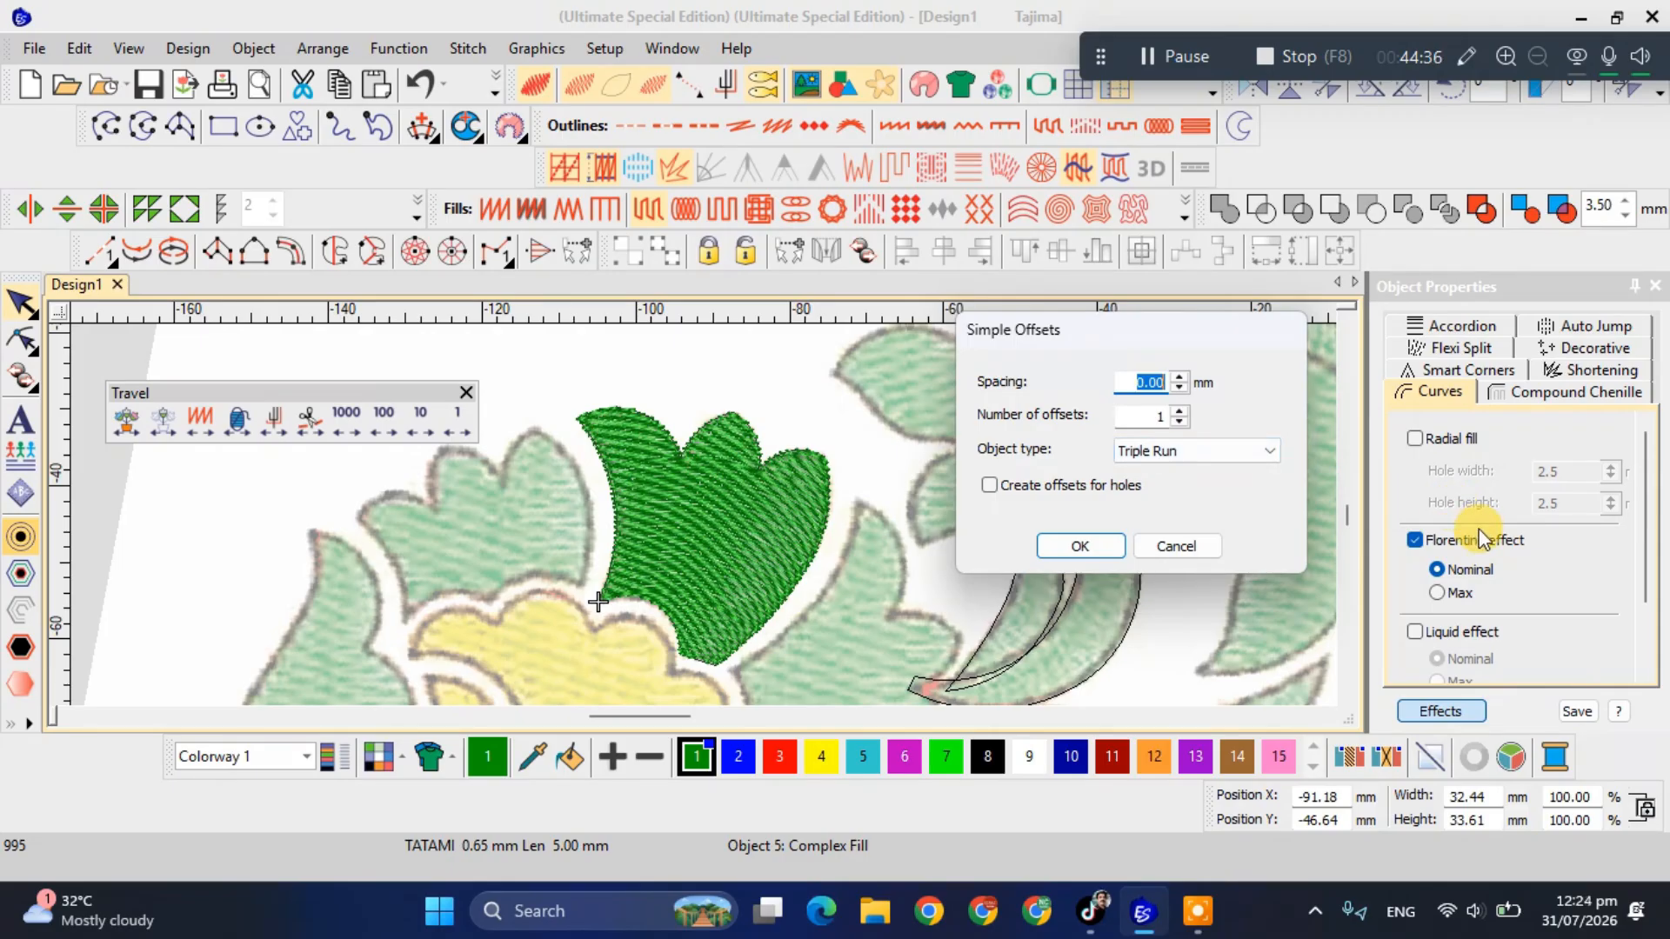
pyautogui.click(1085, 546)
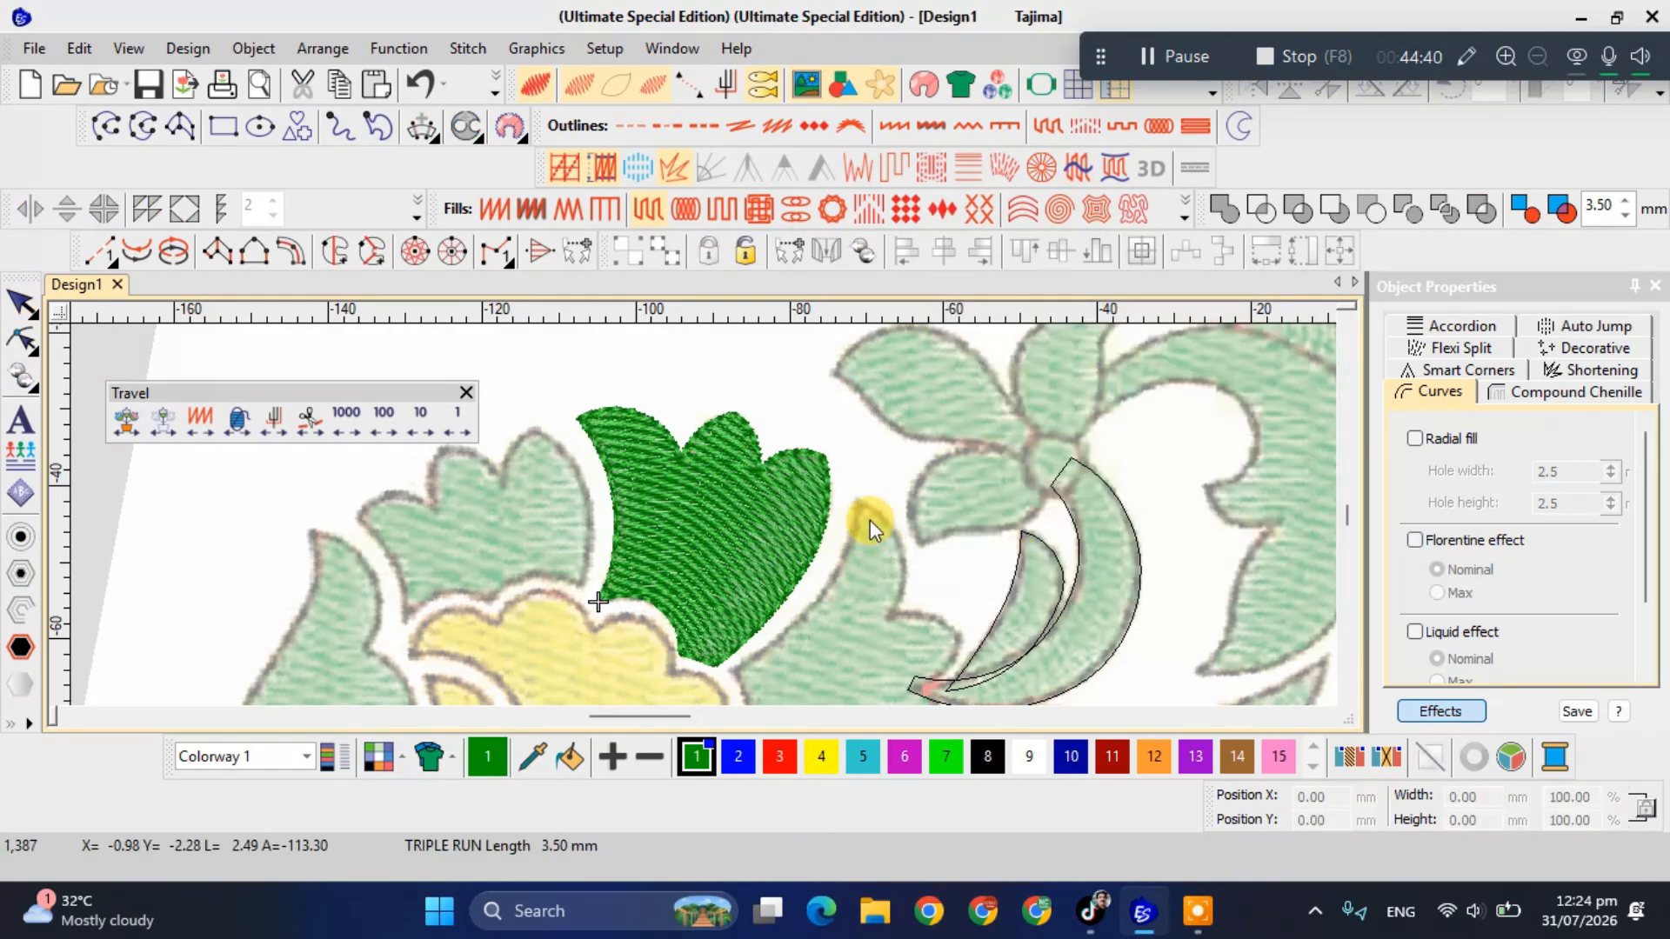
pyautogui.click(833, 501)
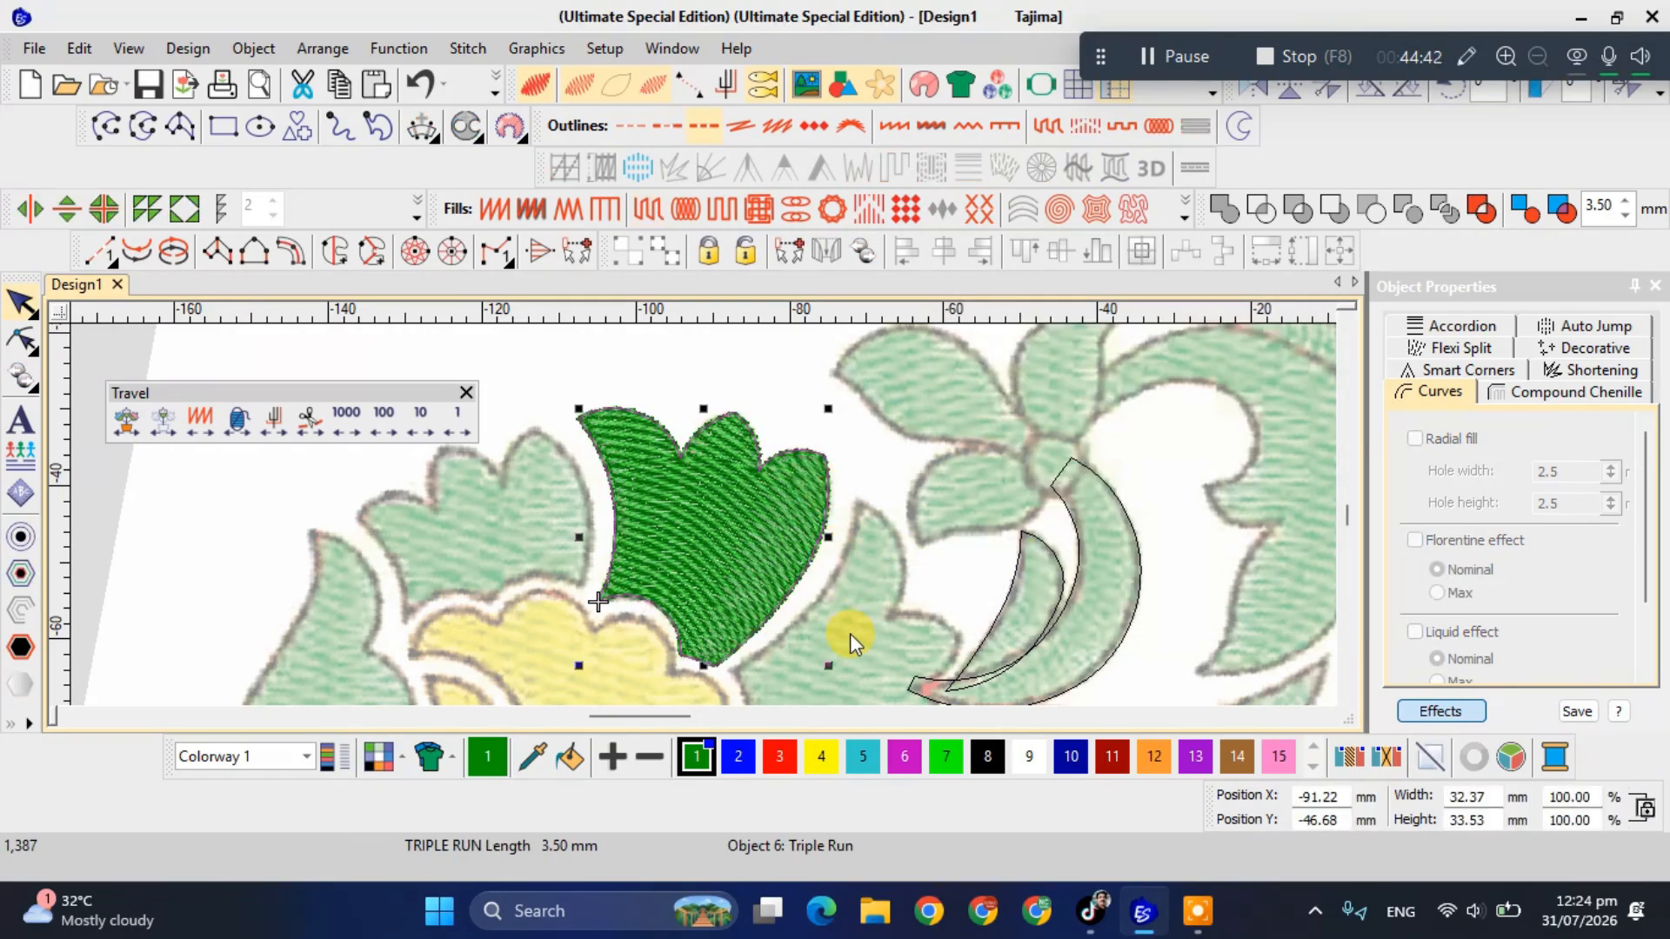
pyautogui.click(779, 756)
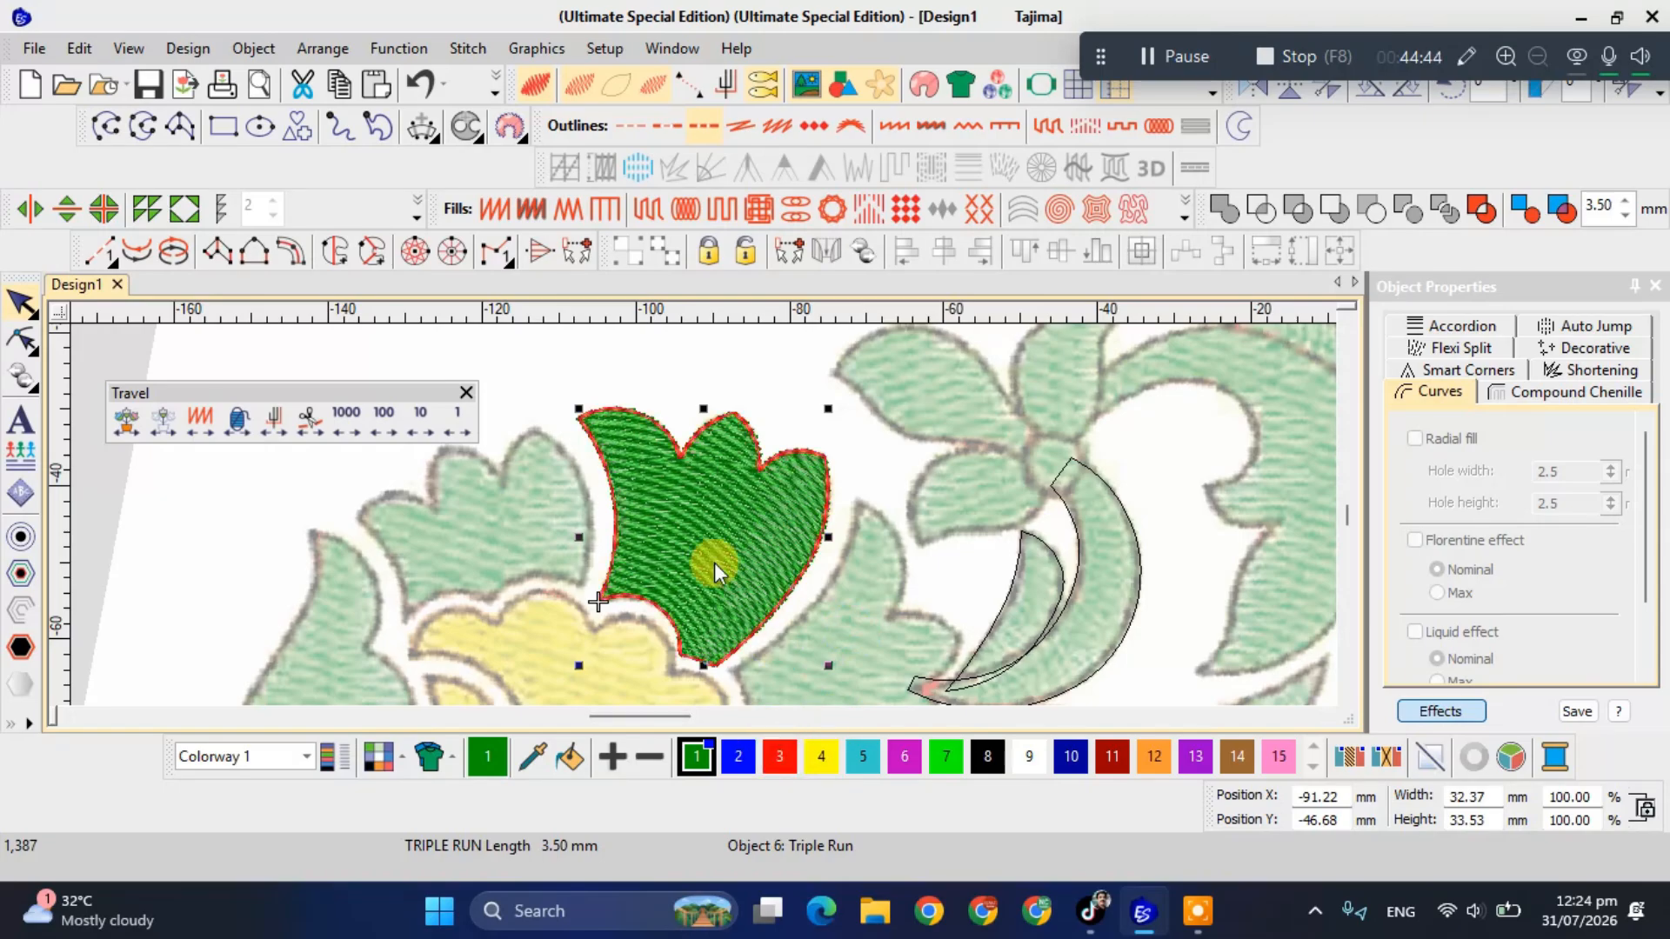
# Examine how the red Triple Run outline sits along the green leaf fill's edge, up close and within the whole design.
pyautogui.scroll(1, 706, 531)
pyautogui.scroll(1, 704, 514)
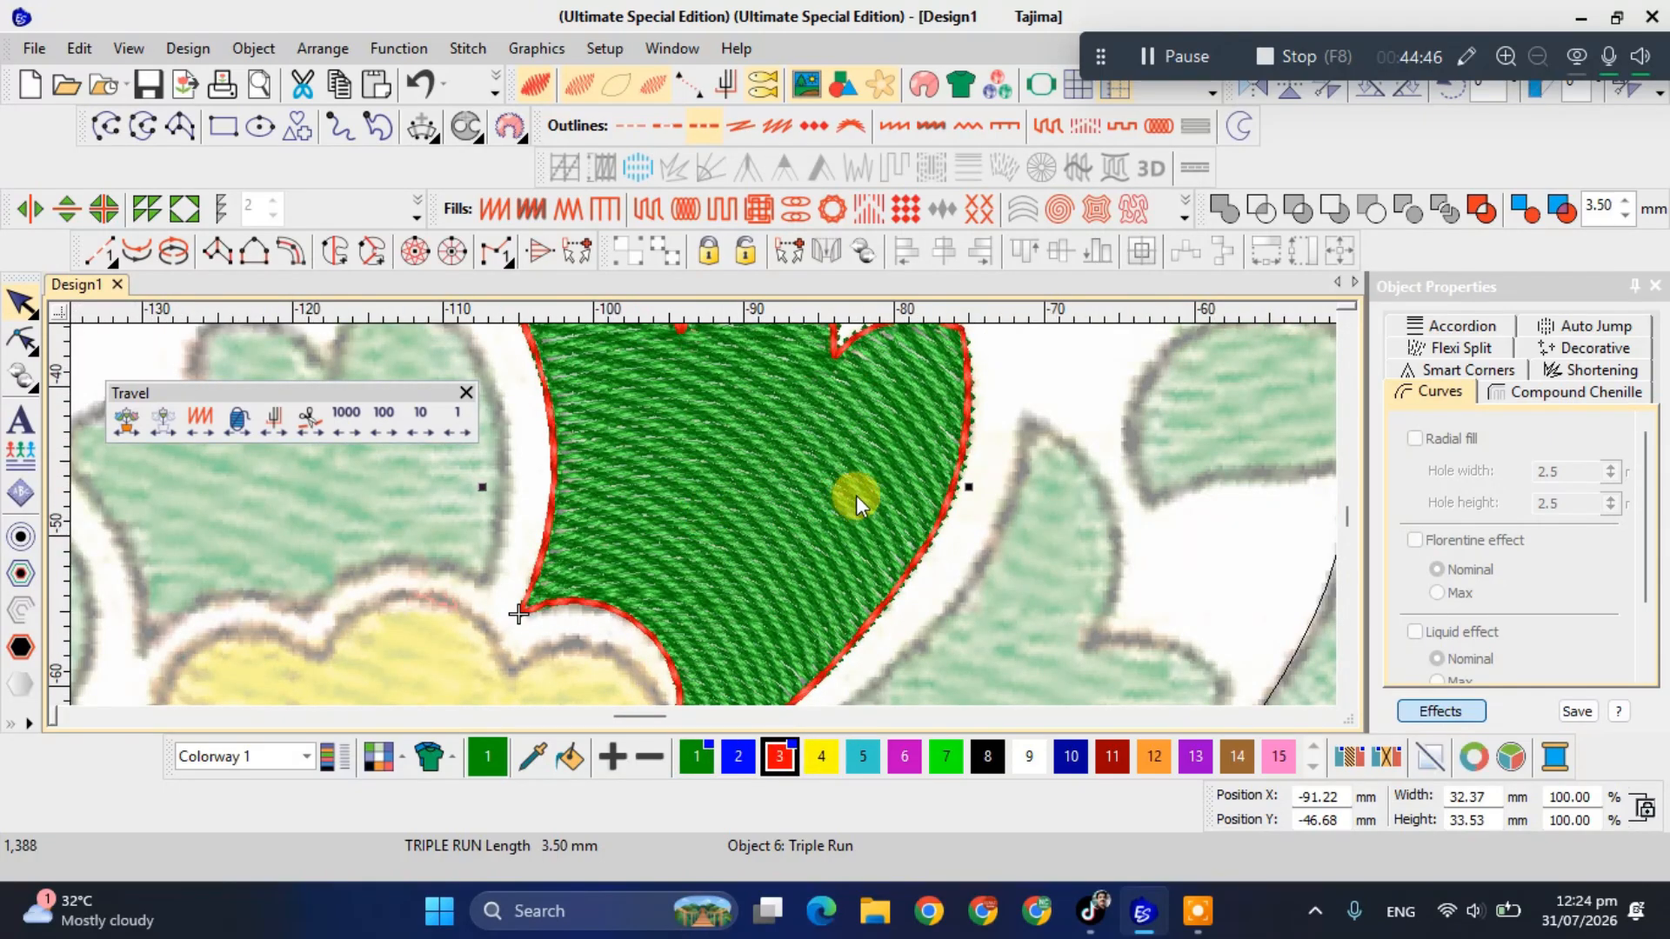
pyautogui.scroll(1, 720, 519)
pyautogui.scroll(1, 720, 518)
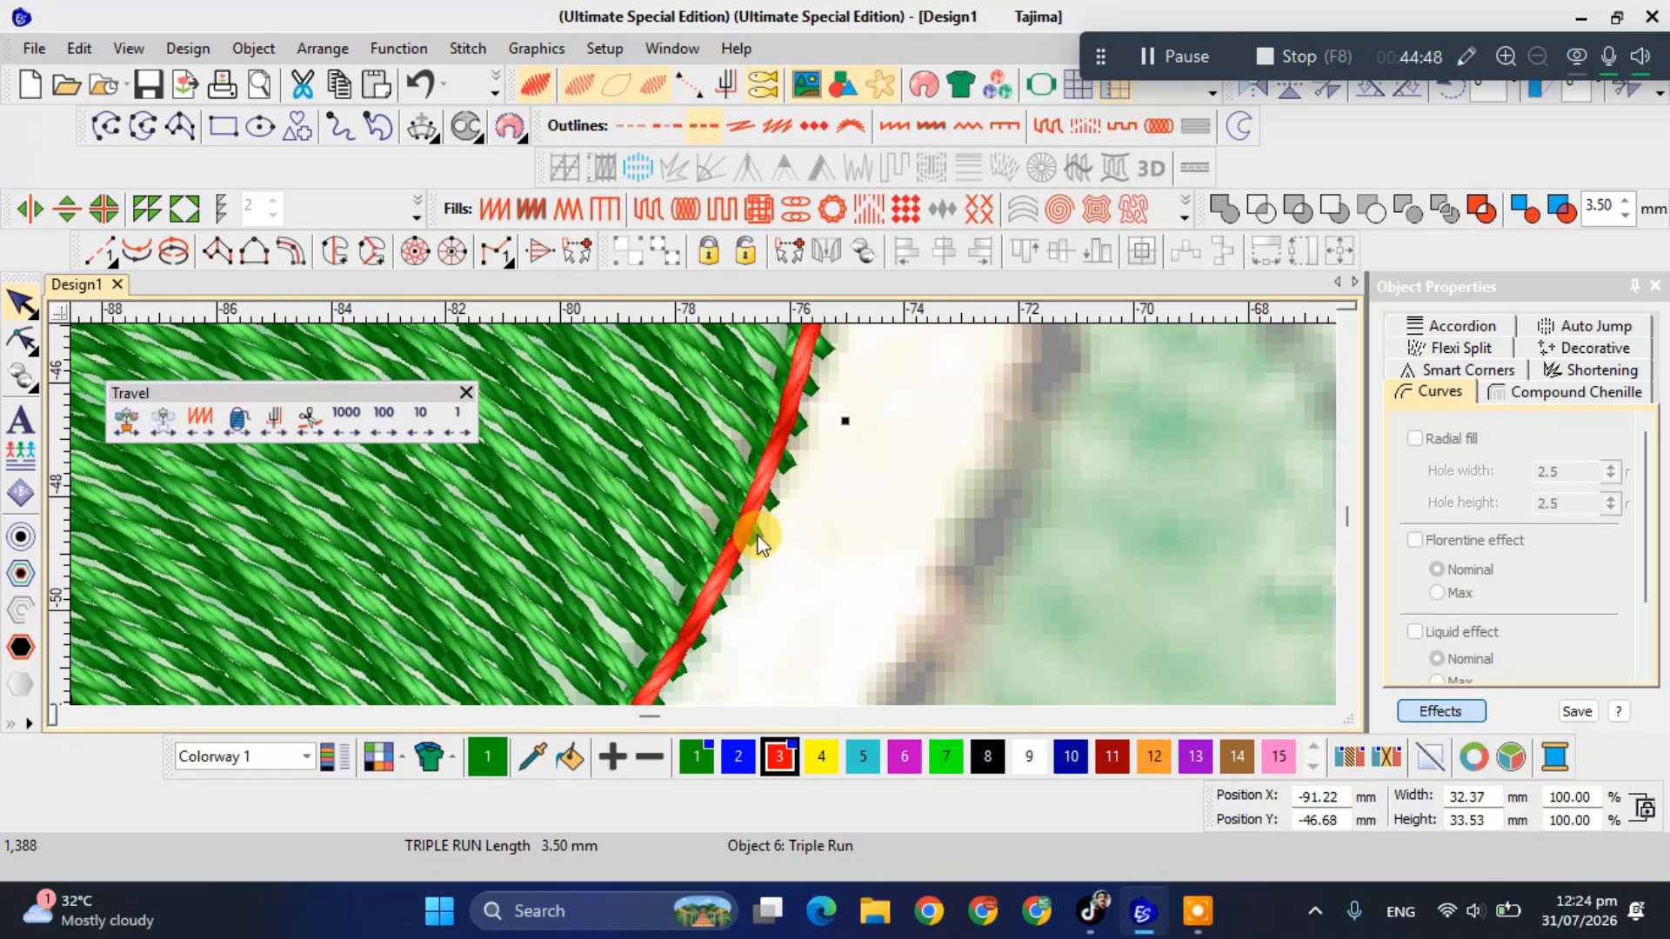
pyautogui.scroll(-1, 759, 498)
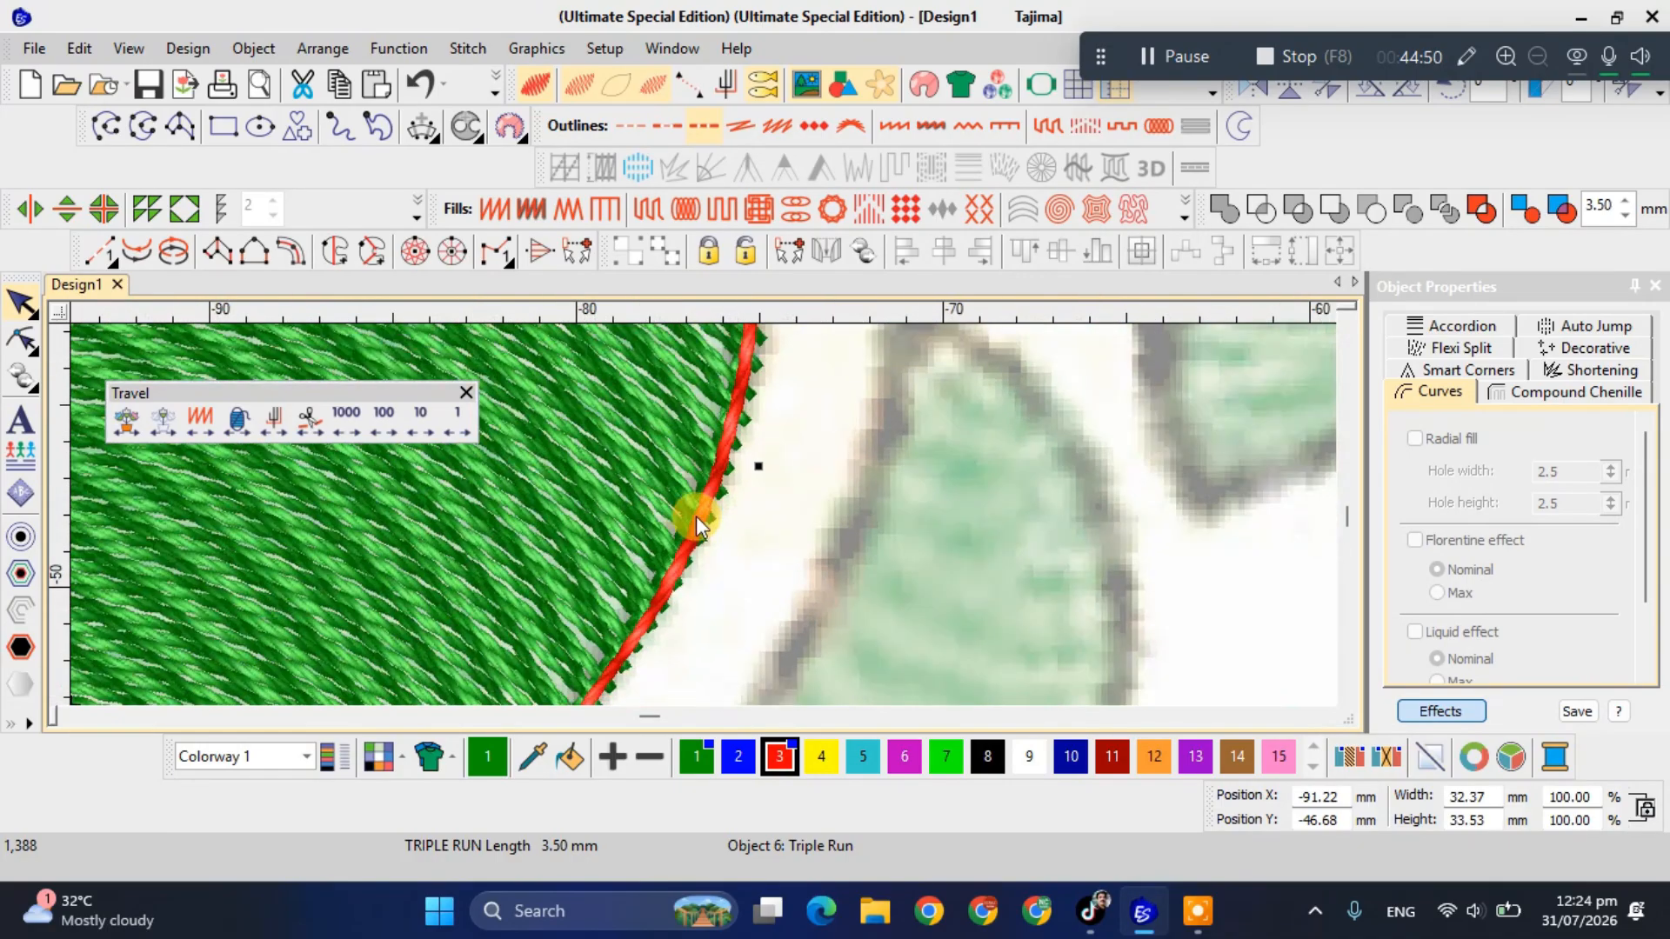
pyautogui.scroll(-1, 609, 496)
pyautogui.scroll(-3, 703, 515)
pyautogui.scroll(1, 703, 515)
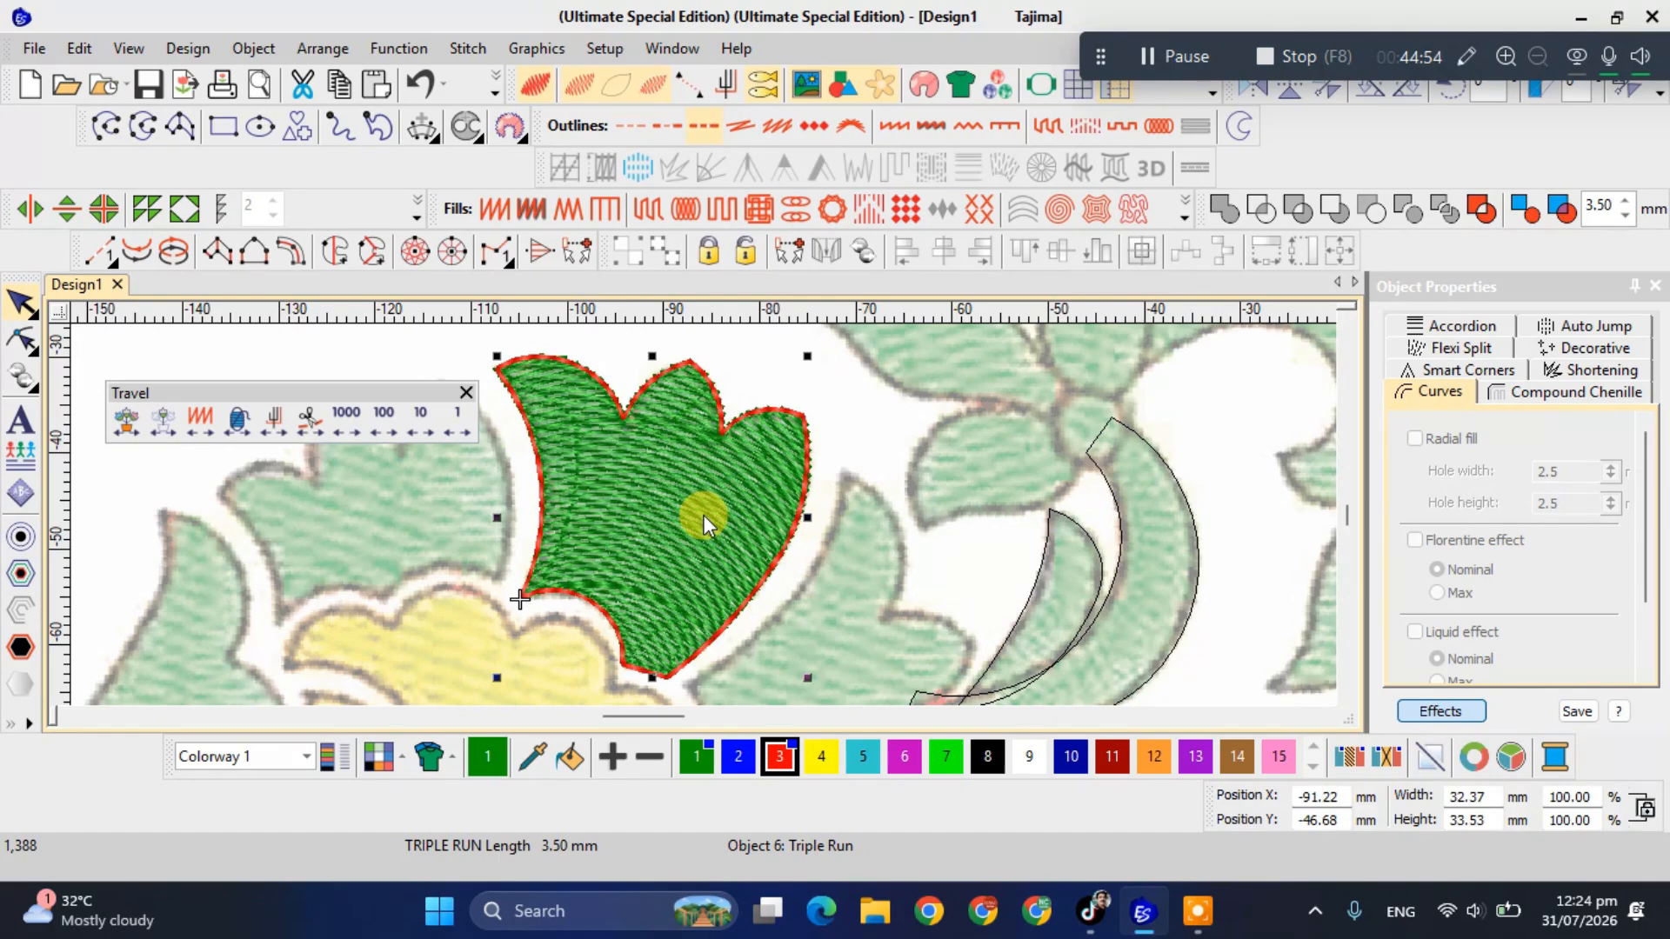
pyautogui.scroll(-3, 703, 515)
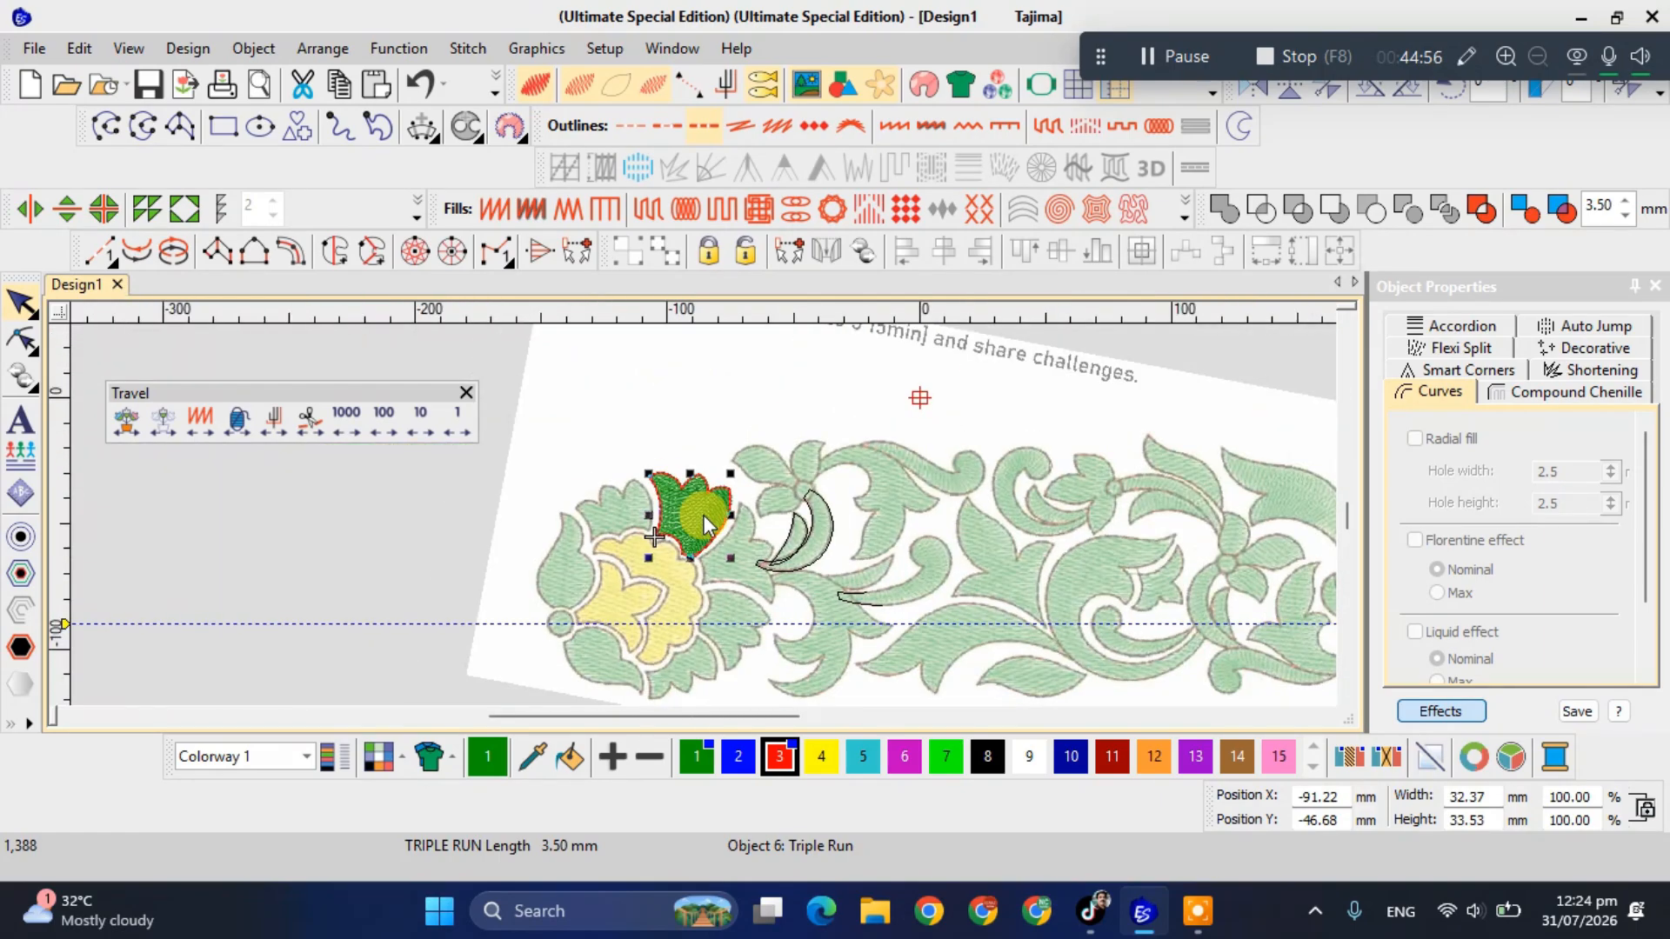